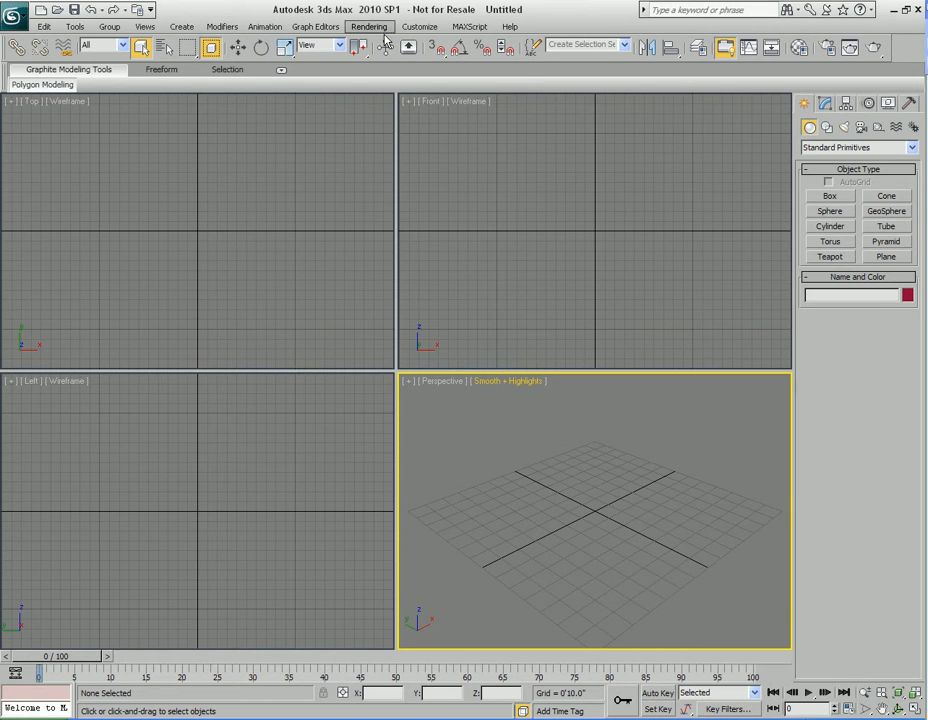
Step: View the image file bookcase_200139.JPG from the Random Books folder inside Entertainment Center, browsing by thumbnails
left_click(403, 285)
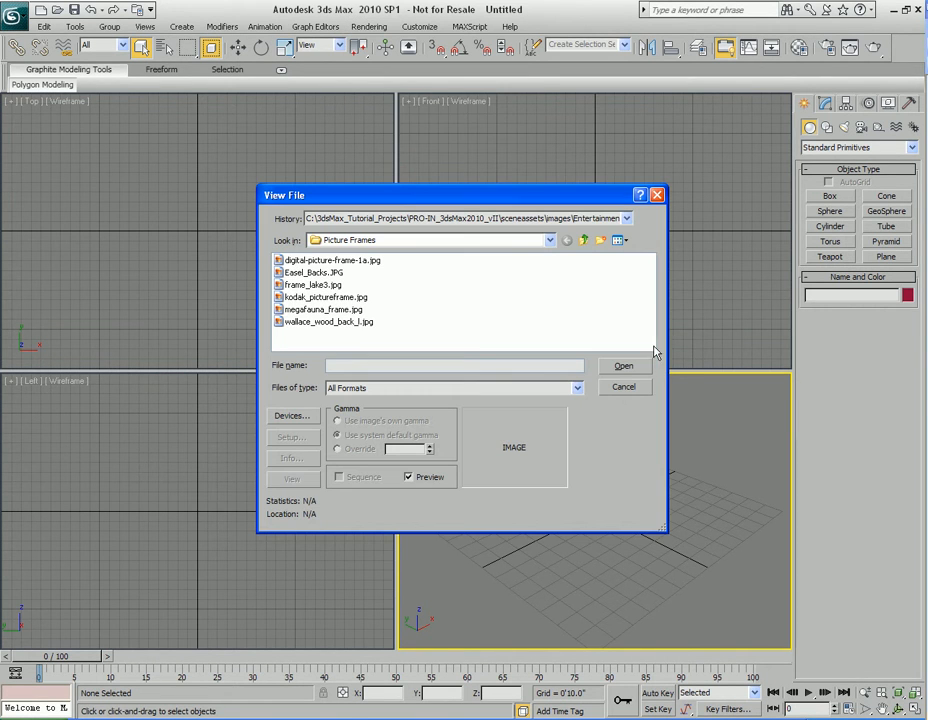
left_click(584, 242)
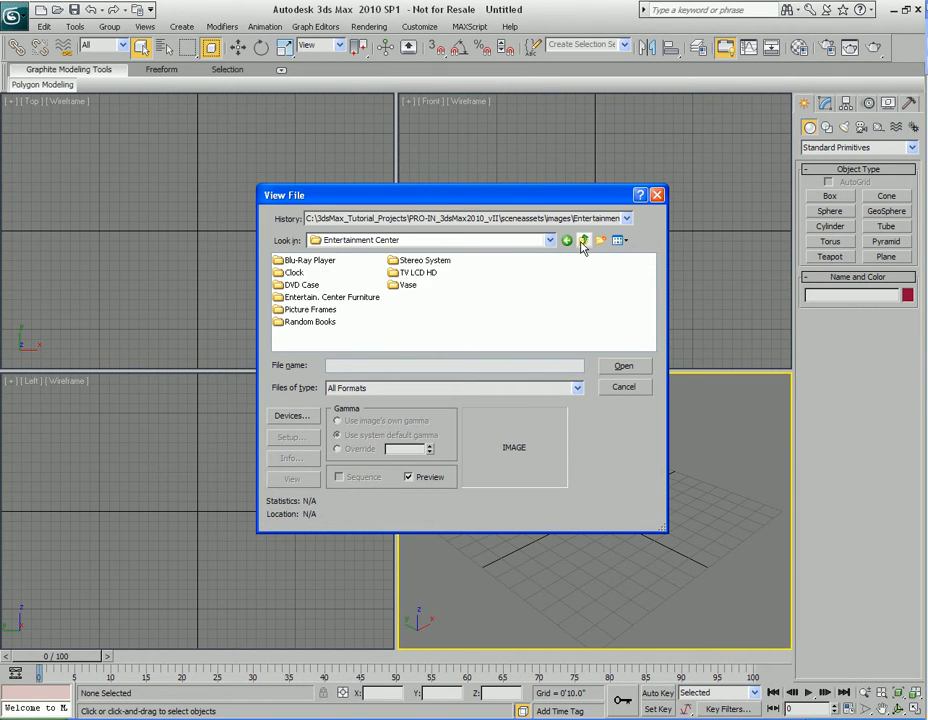
double_click(300, 322)
left_click(619, 240)
left_click(628, 257)
double_click(329, 309)
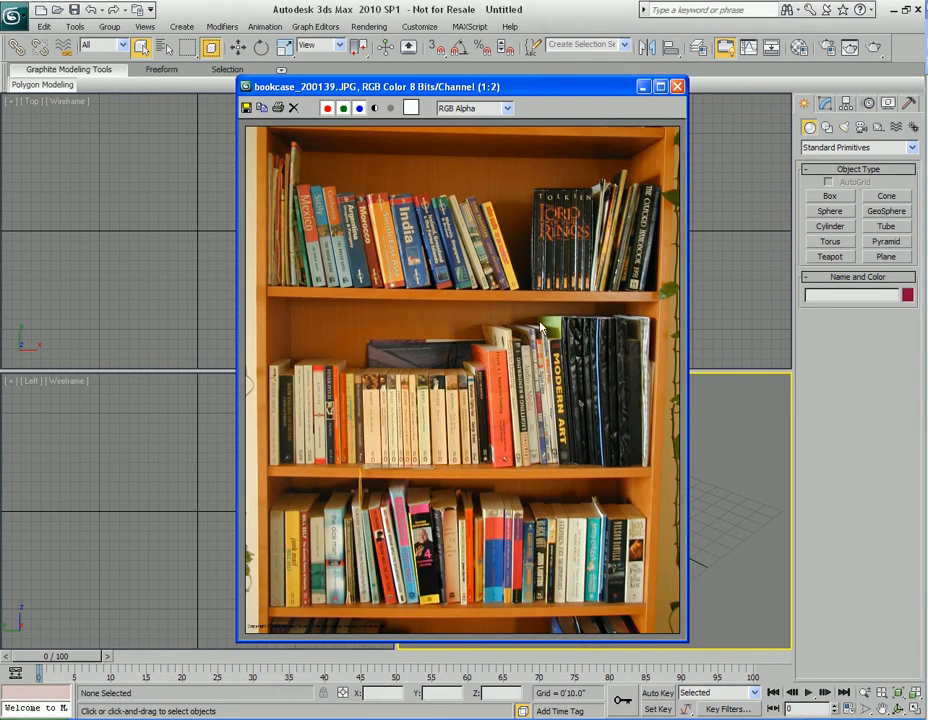
Step: Examine the book spines on the shelves of the bookcase image at full size and minimize the image window
double_click(378, 86)
scroll(544, 367, "up", 1)
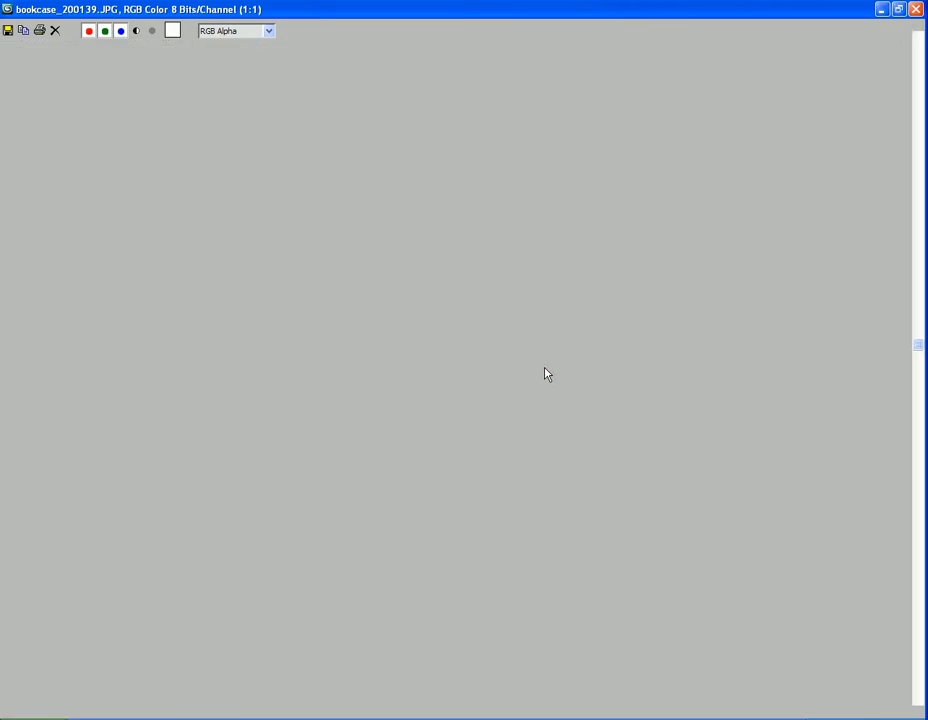
middle_click_drag(526, 357, 510, 245)
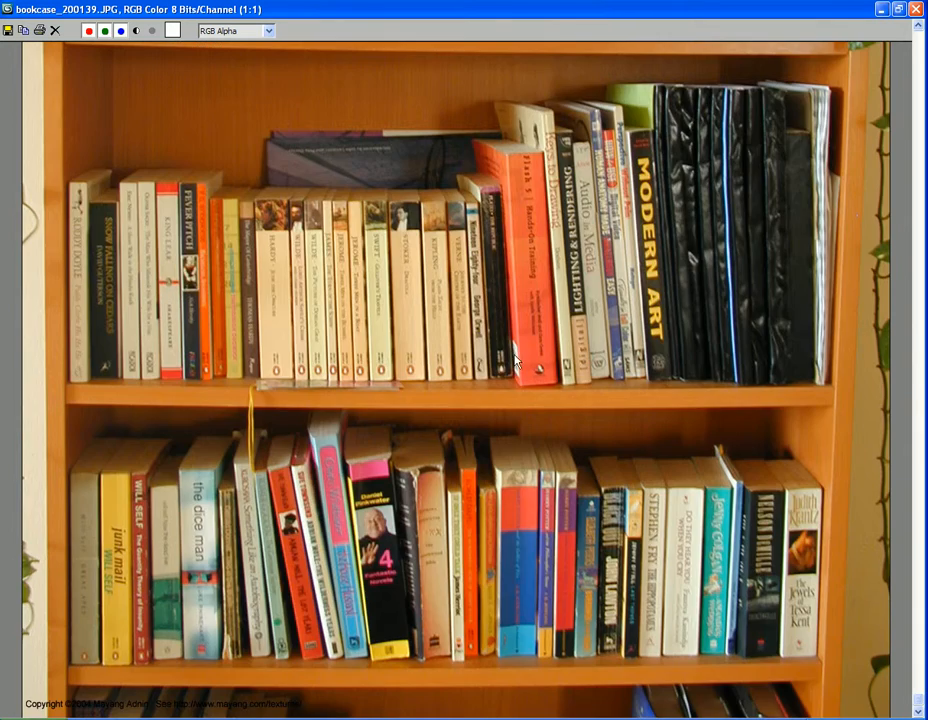
scroll(376, 215, "down", 1)
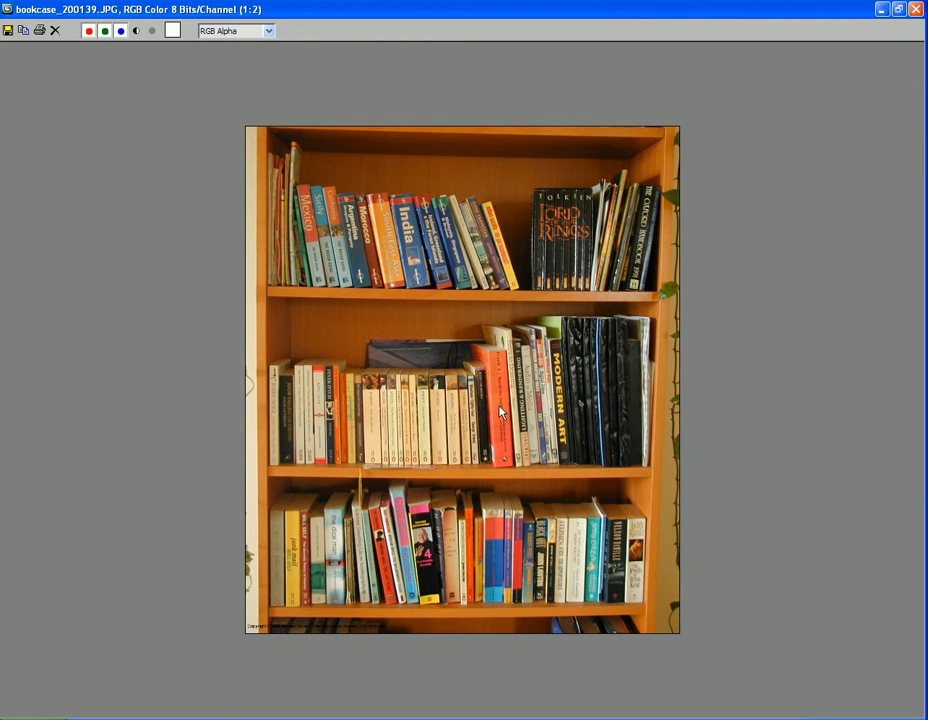
scroll(418, 414, "up", 1)
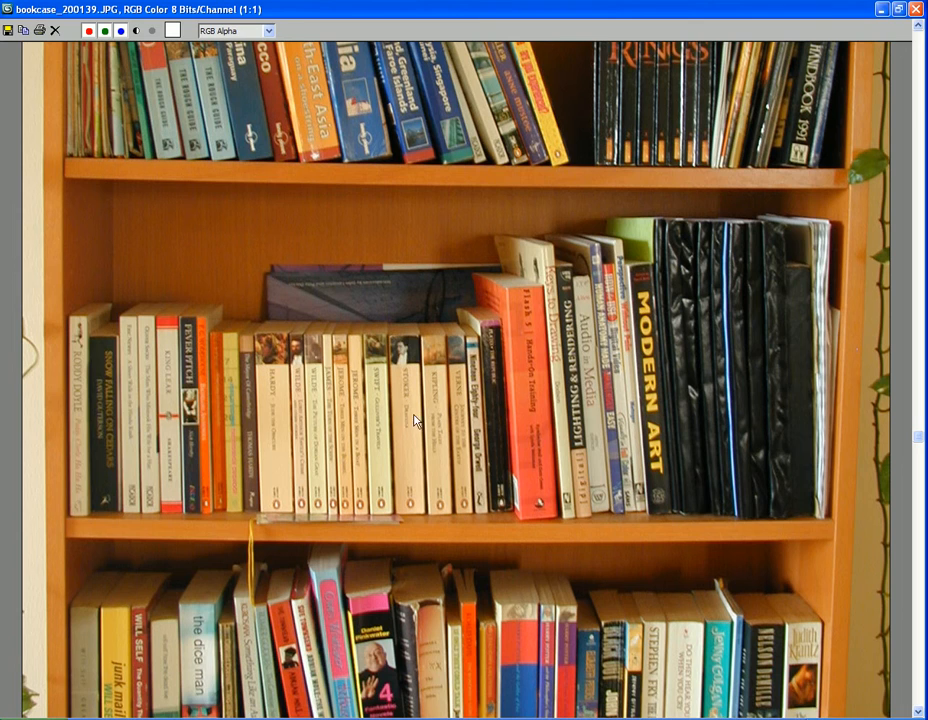
left_click_drag(417, 415, 442, 423)
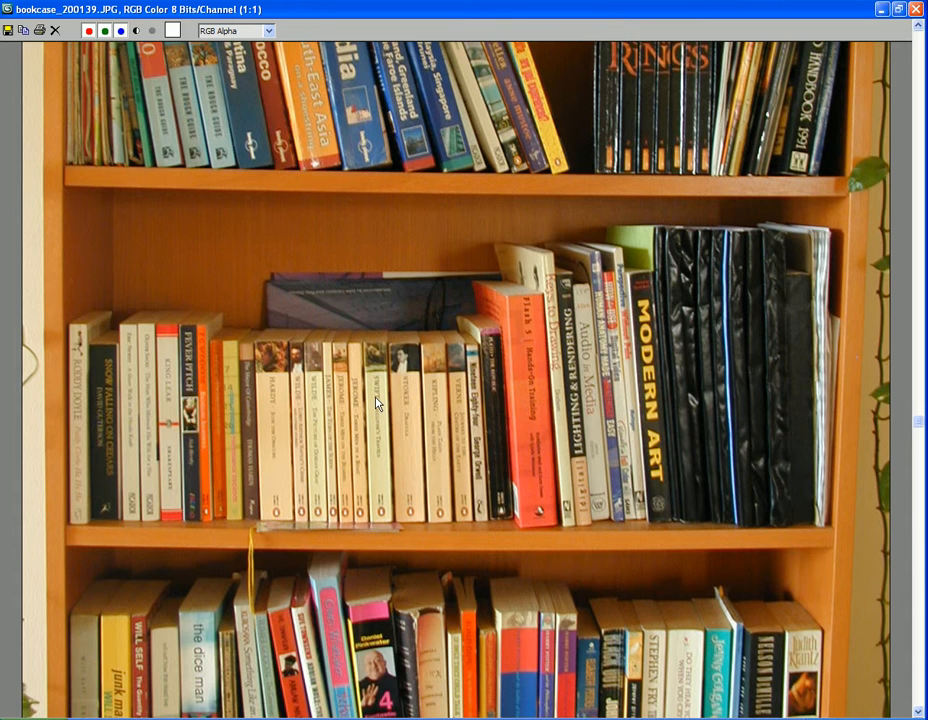
scroll(376, 402, "down", 1)
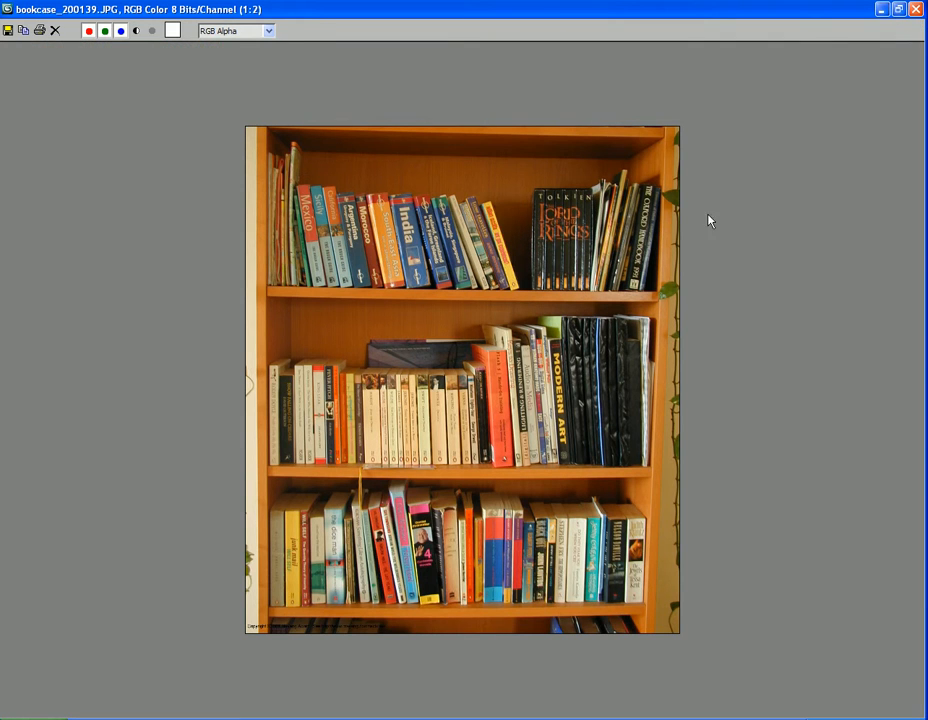
double_click(606, 14)
left_click_drag(564, 86, 422, 77)
left_click(503, 78)
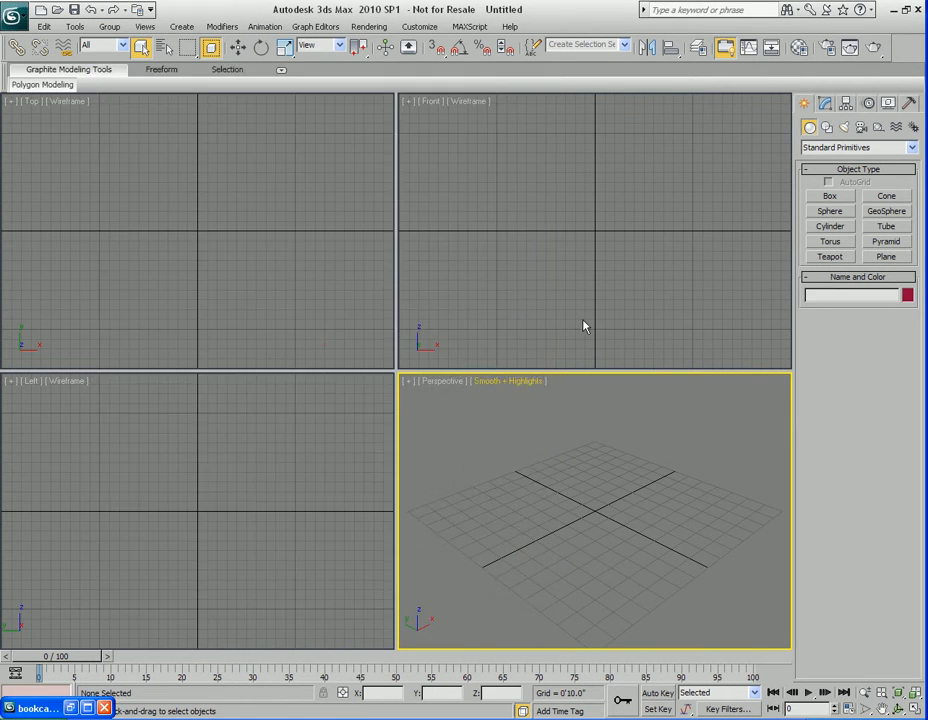
Step: Maximize the Front viewport and choose bookcase_200139.JPG from the Random Books folder as its background image
left_click(583, 280)
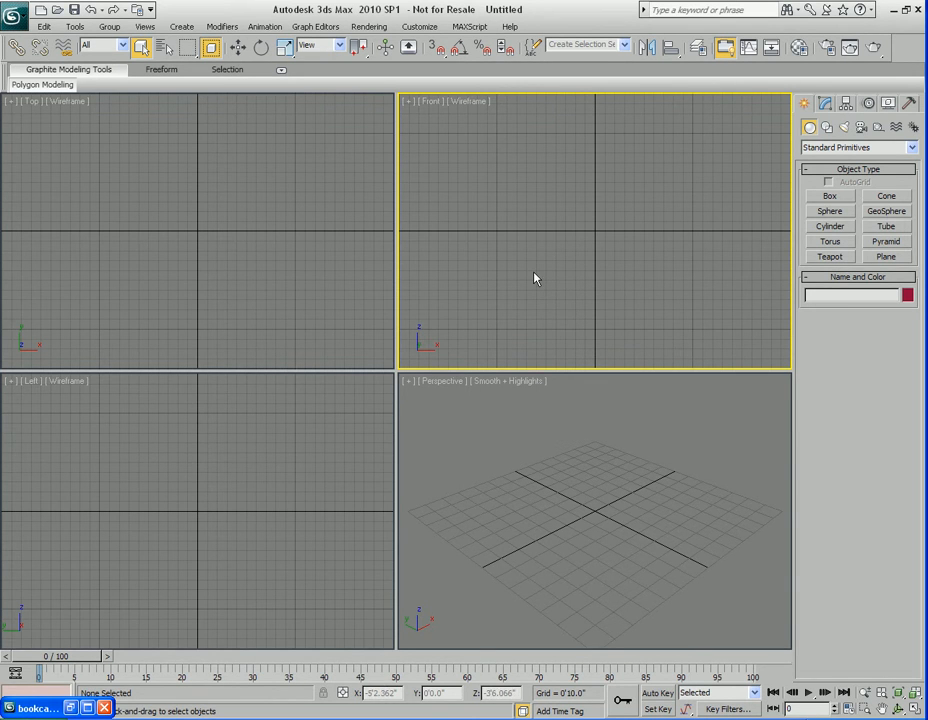
key("alt+w")
key("alt+b")
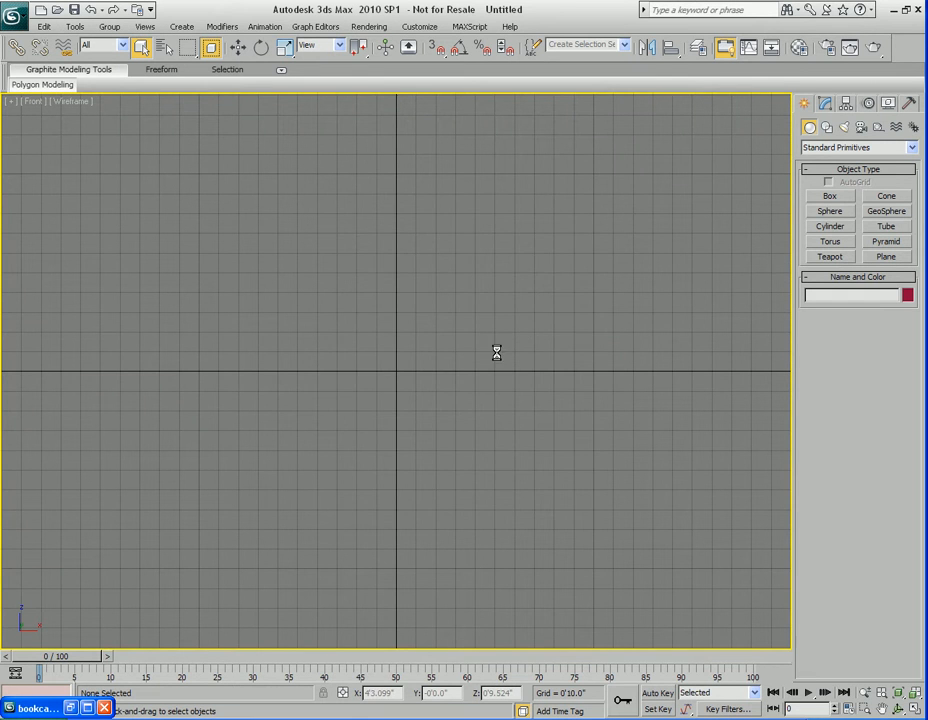
left_click(387, 240)
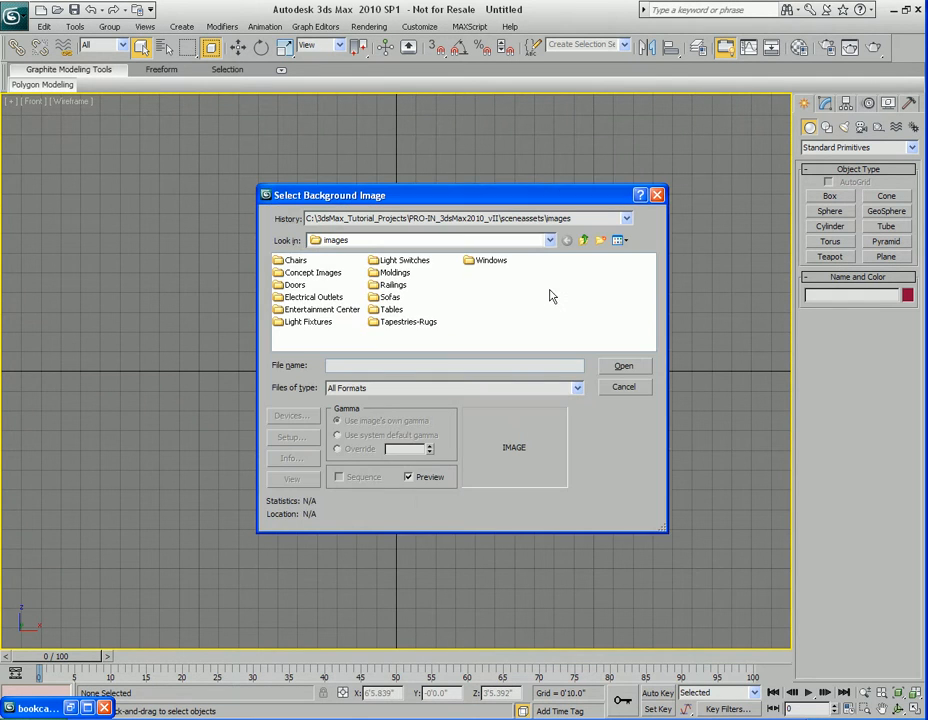
double_click(343, 318)
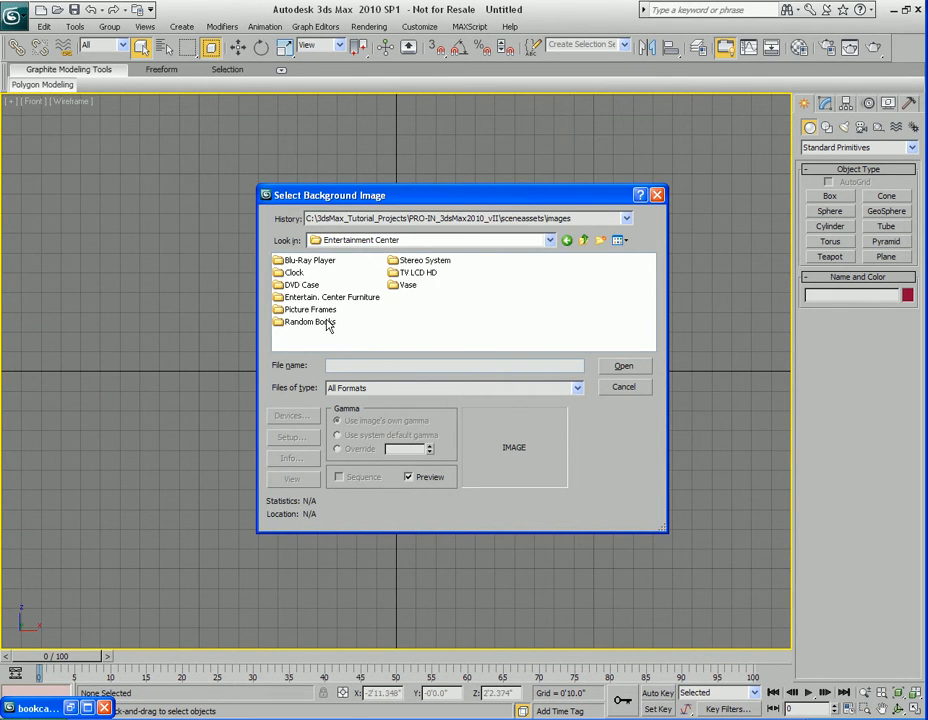
double_click(325, 321)
left_click(619, 241)
left_click(634, 262)
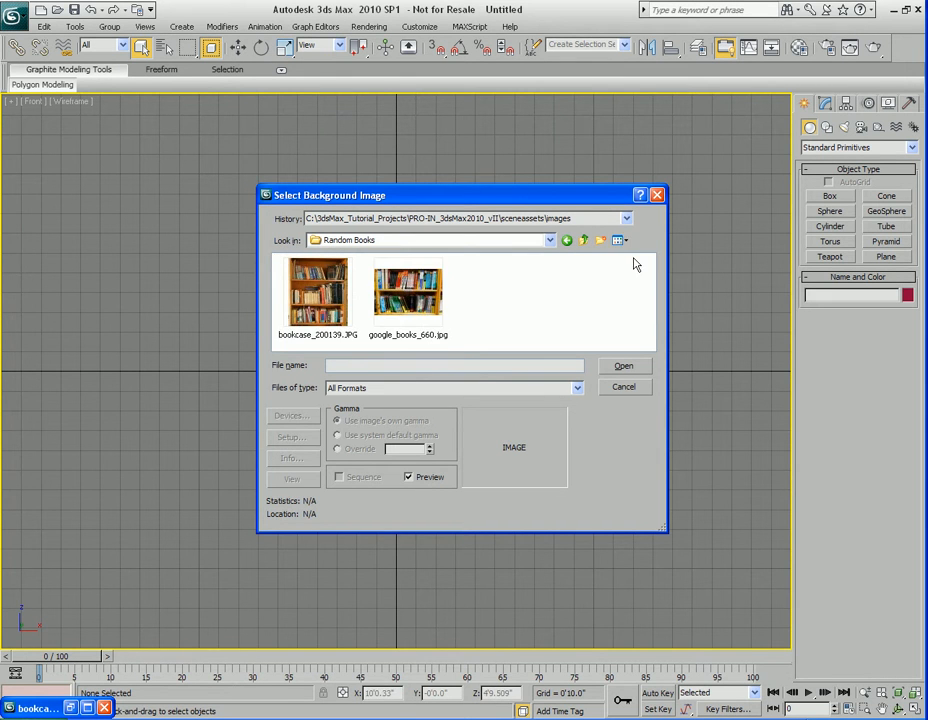
double_click(348, 304)
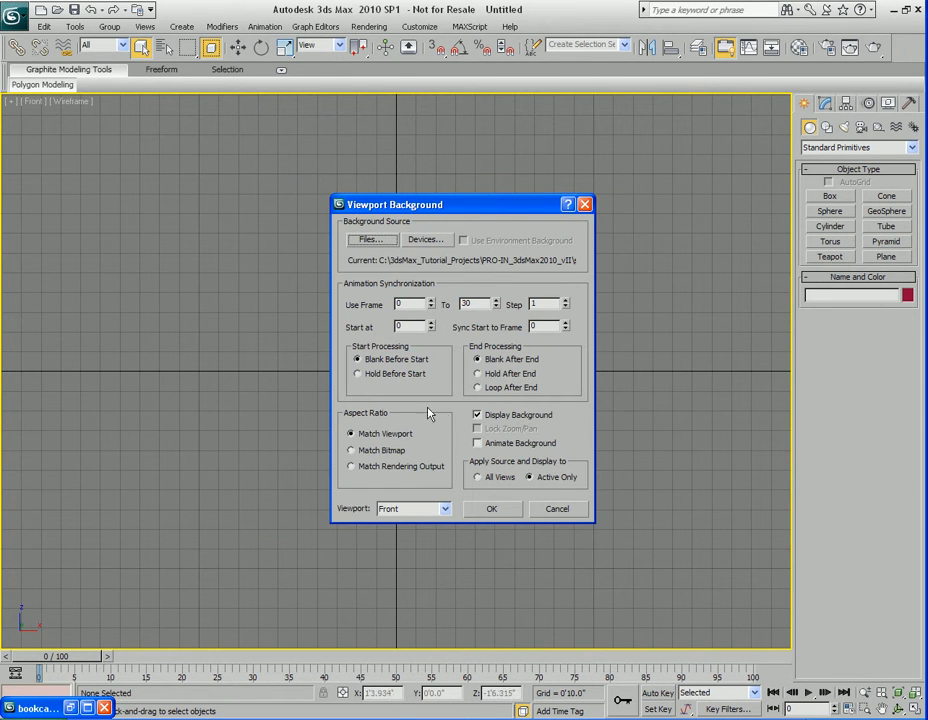
Step: Apply the background with Match Bitmap aspect ratio and Lock Zoom/Pan on, and hide the Front viewport grid
left_click(386, 451)
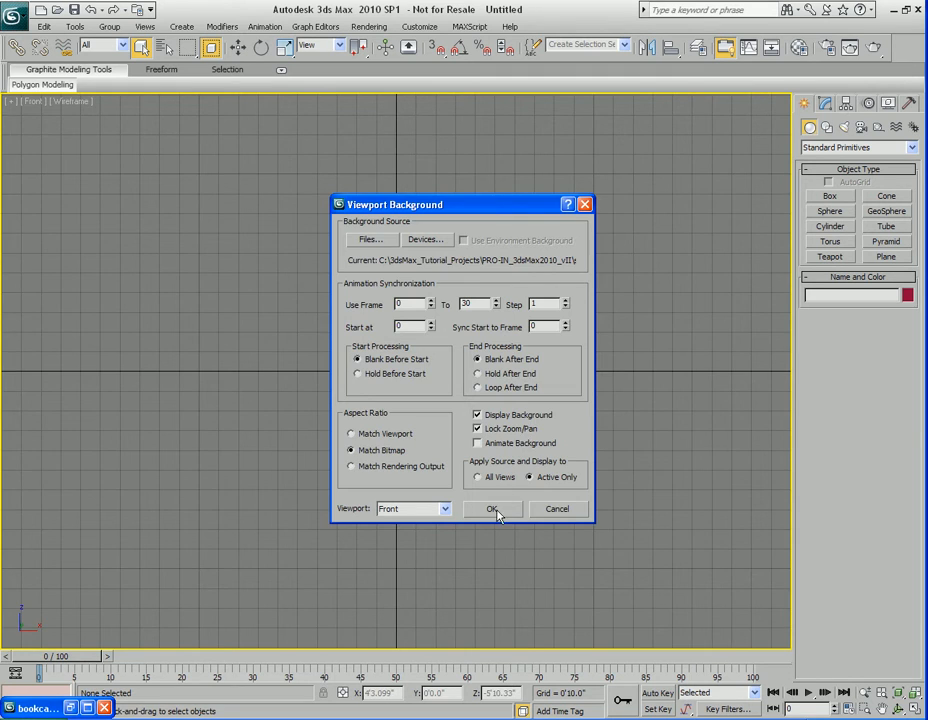
left_click(494, 510)
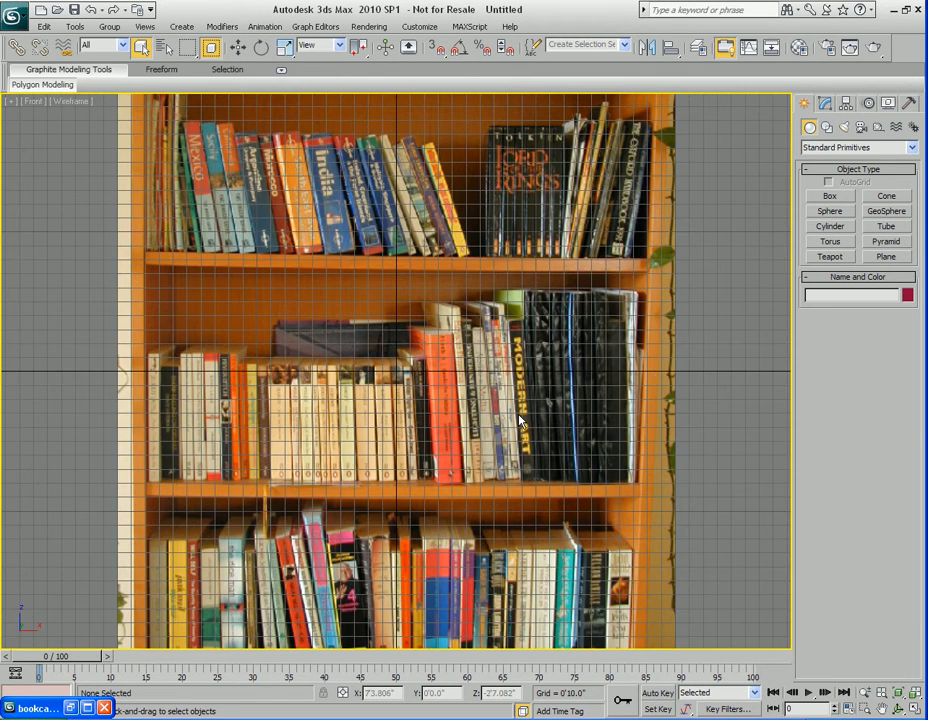
key("g")
middle_click_drag(375, 463, 476, 415)
Step: Create an upright box in the Perspective viewport, about 3'9" long, 1'3" wide and 5'2" high
key("alt+w")
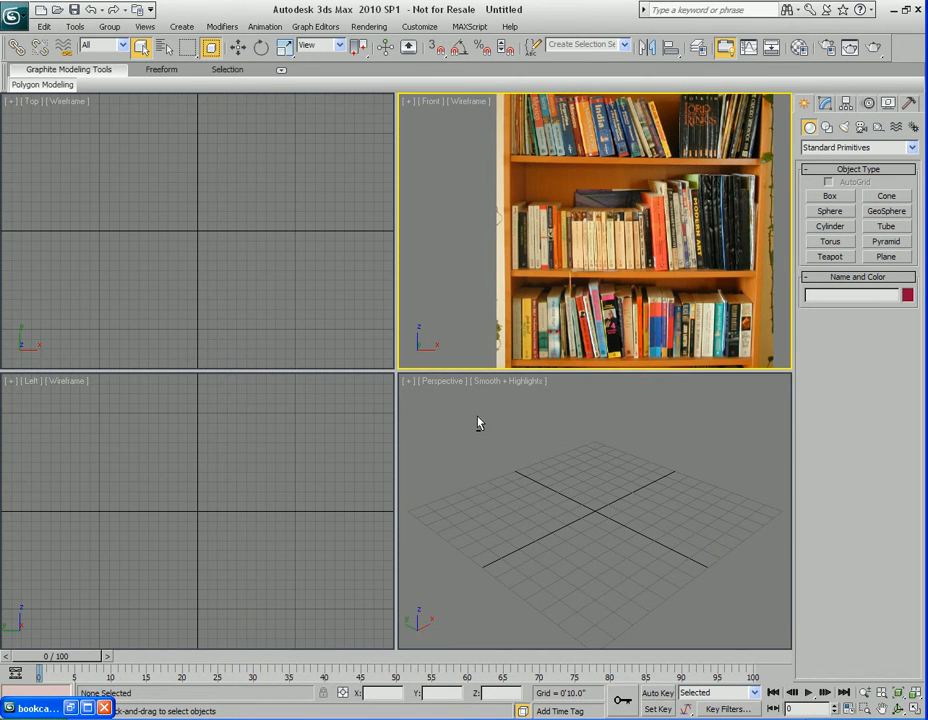
right_click(571, 497)
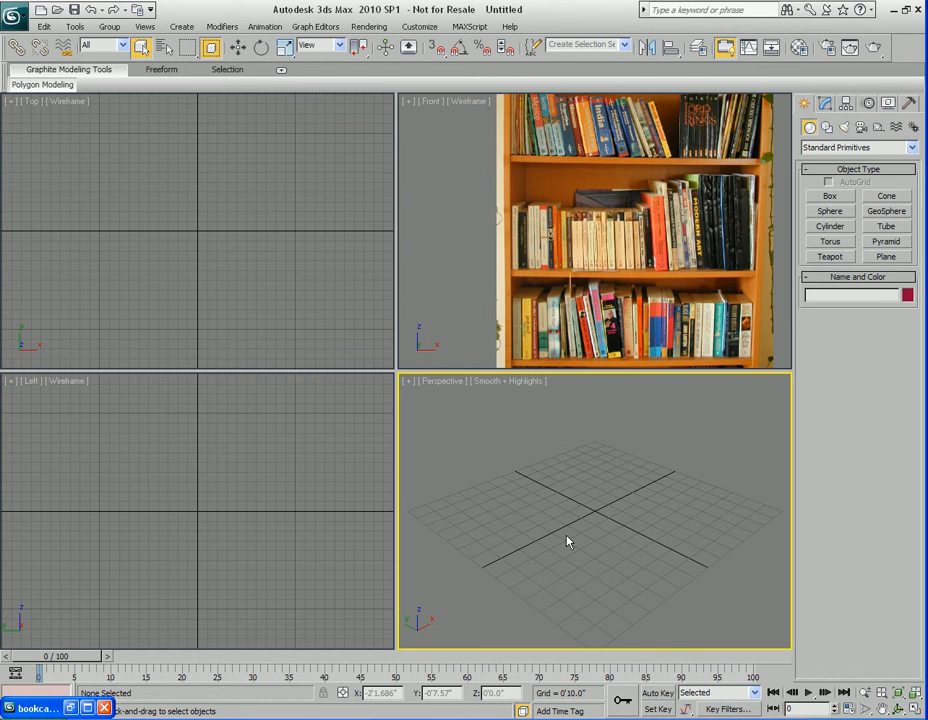
right_click(565, 509)
left_click(585, 489)
left_click_drag(559, 497, 600, 534)
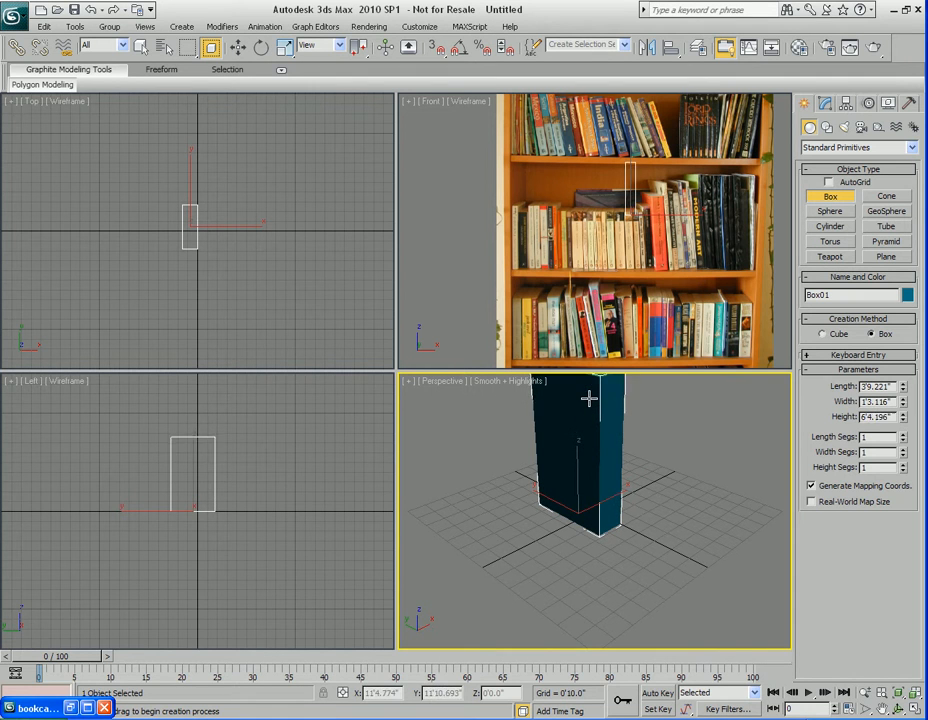
right_click(608, 433)
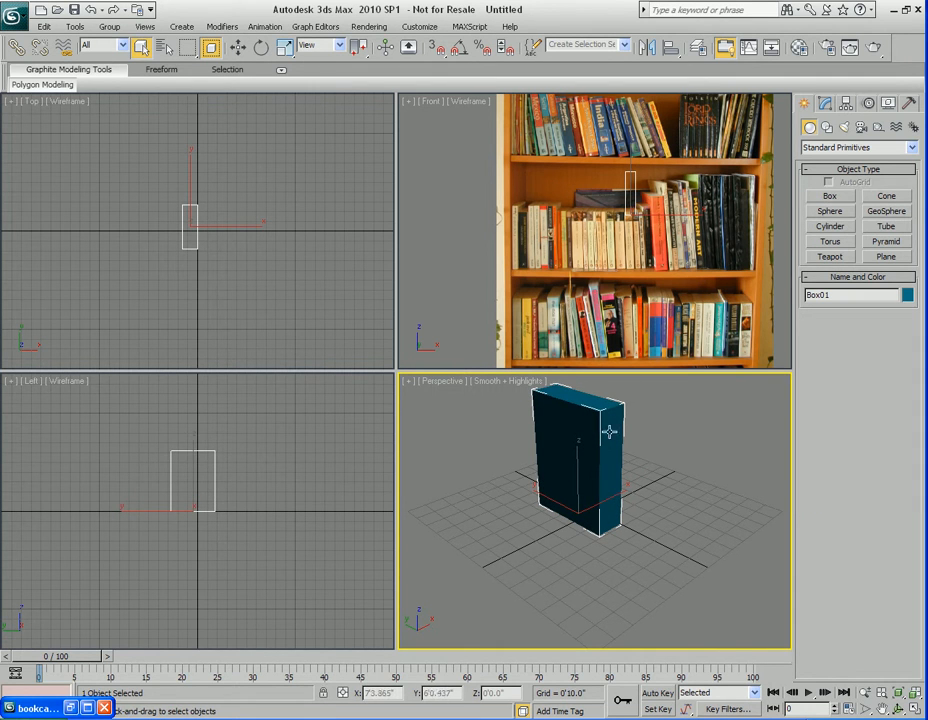
Step: Display edged faces and hide the selection brackets in the Perspective viewport, and open the box's parameters for modification
key("F4")
key("j")
middle_click_drag(598, 470, 569, 505)
key("1")
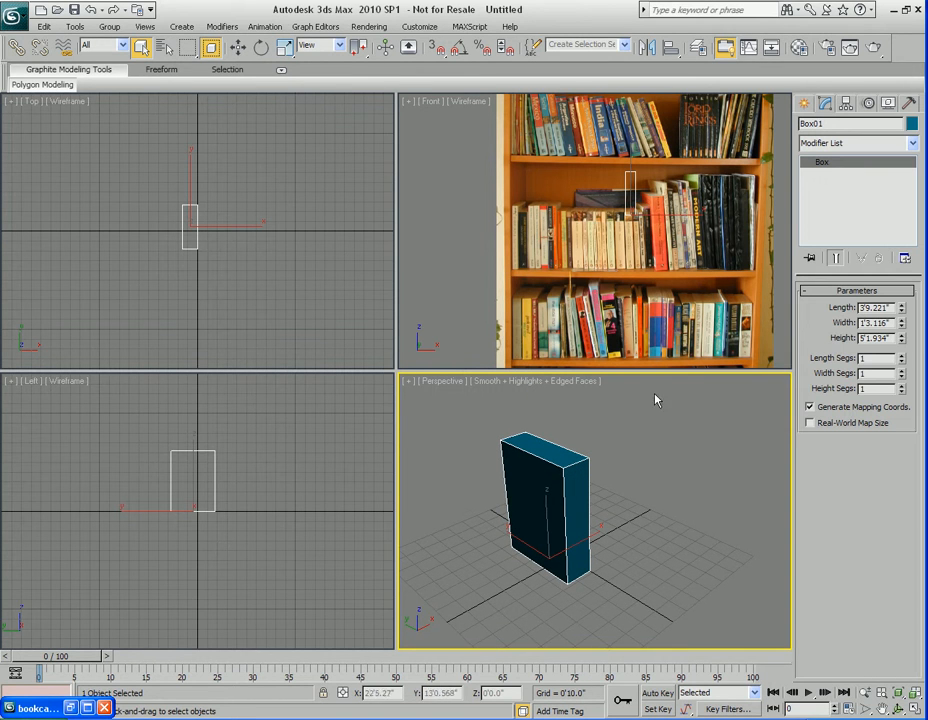
Step: Move the box in the maximized Front viewport over the wide cream Hardy book on the middle shelf, its base on the shelf
key("w")
right_click(605, 268)
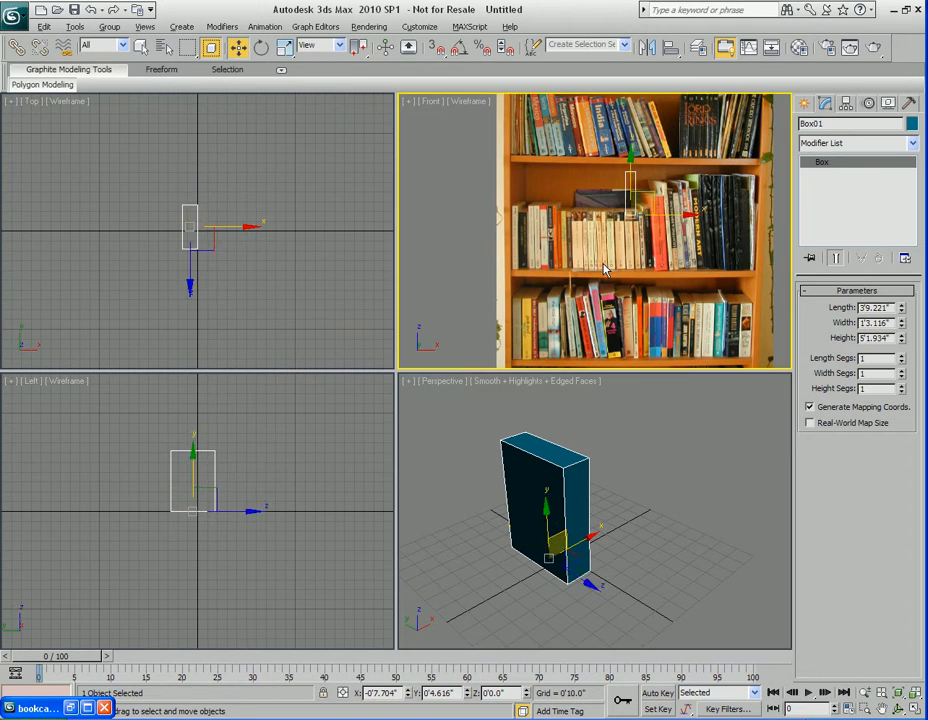
key("alt+w")
scroll(517, 331, "up", 2)
middle_click_drag(447, 376, 453, 346)
left_click_drag(523, 271, 373, 428)
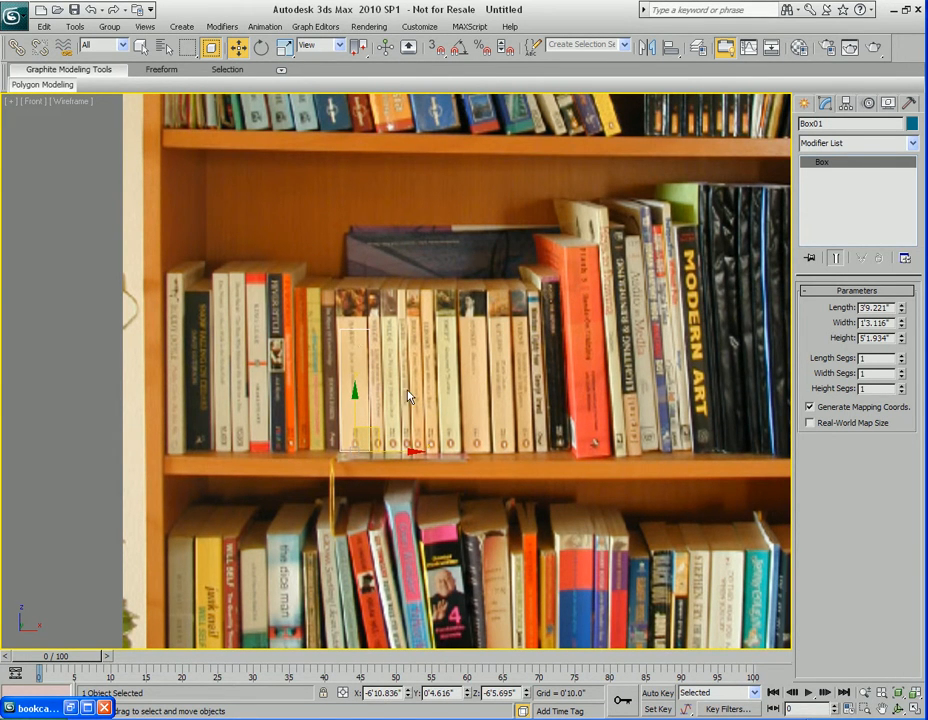
middle_click_drag(407, 389, 426, 388)
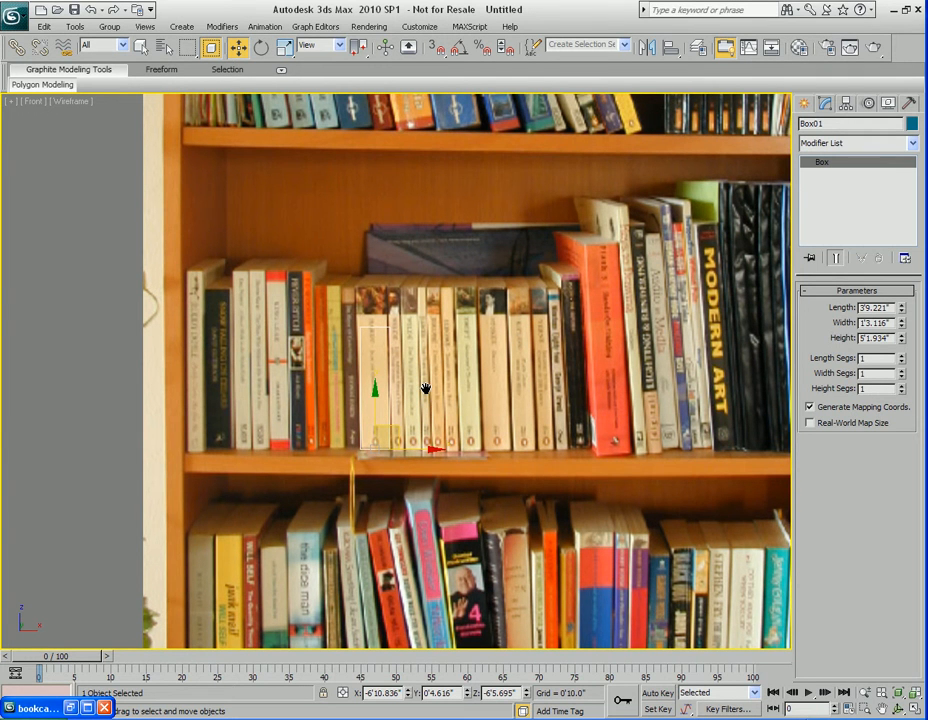
middle_click_drag(418, 385, 442, 386)
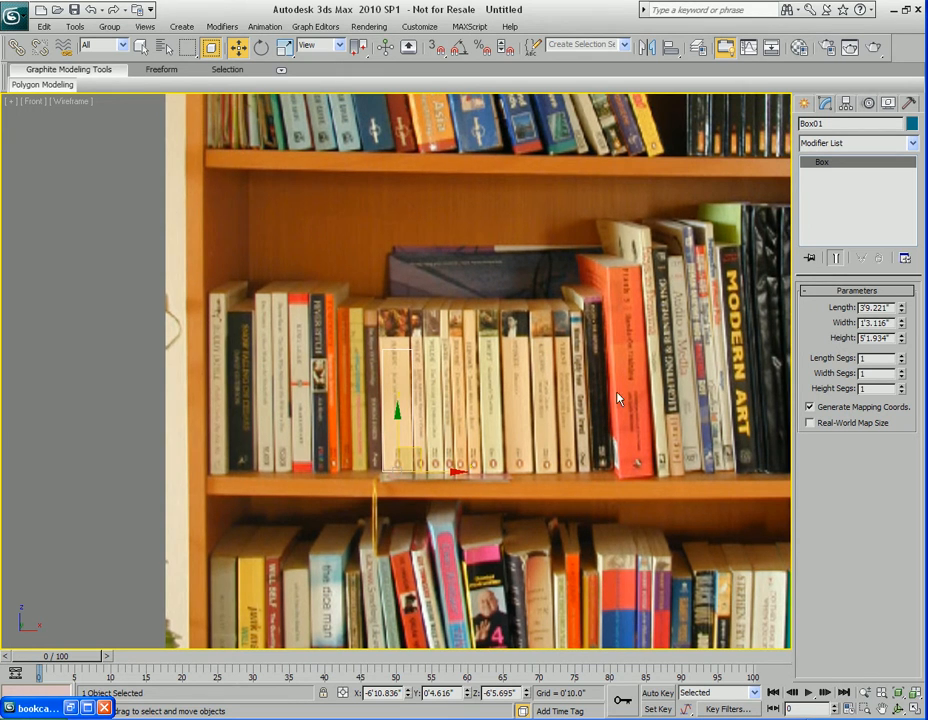
Step: Switch the Front viewport to shaded display with edged faces
key("F3")
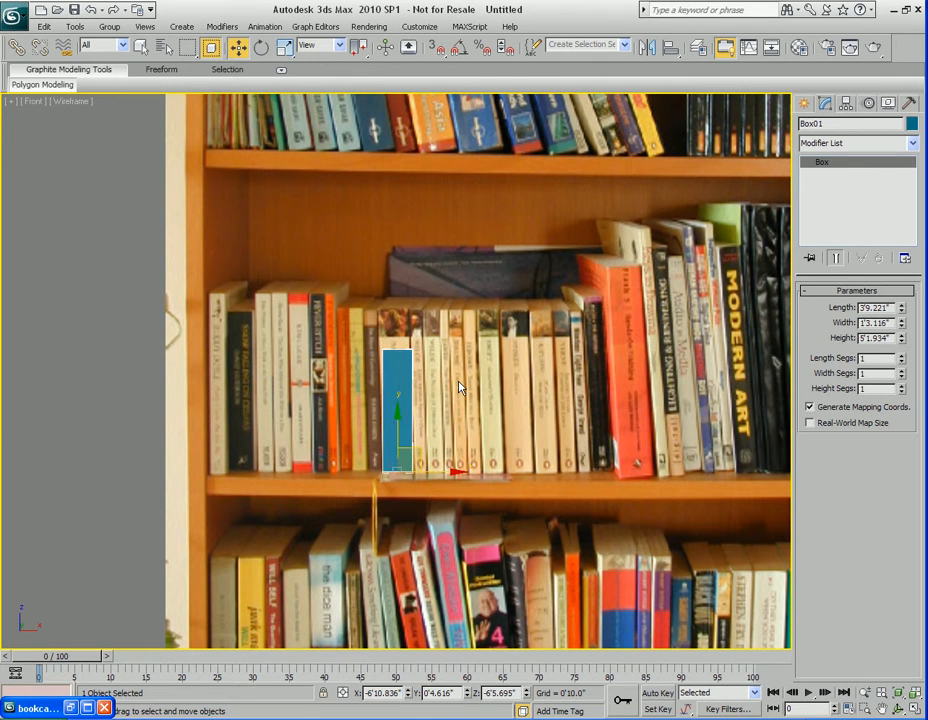
scroll(460, 388, "up", 2)
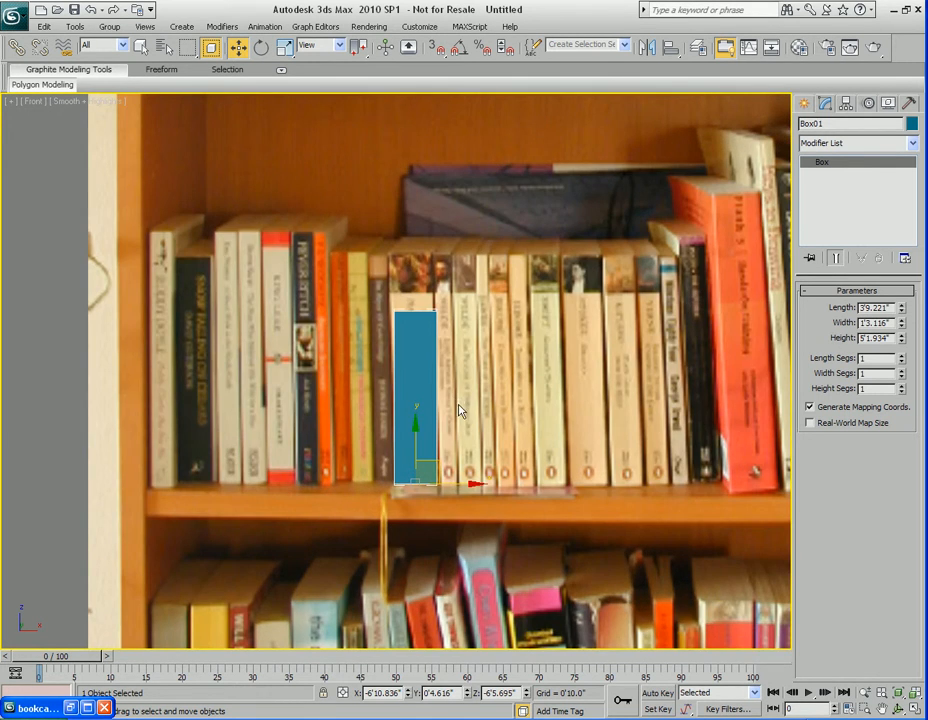
key("F4")
middle_click_drag(472, 404, 440, 390)
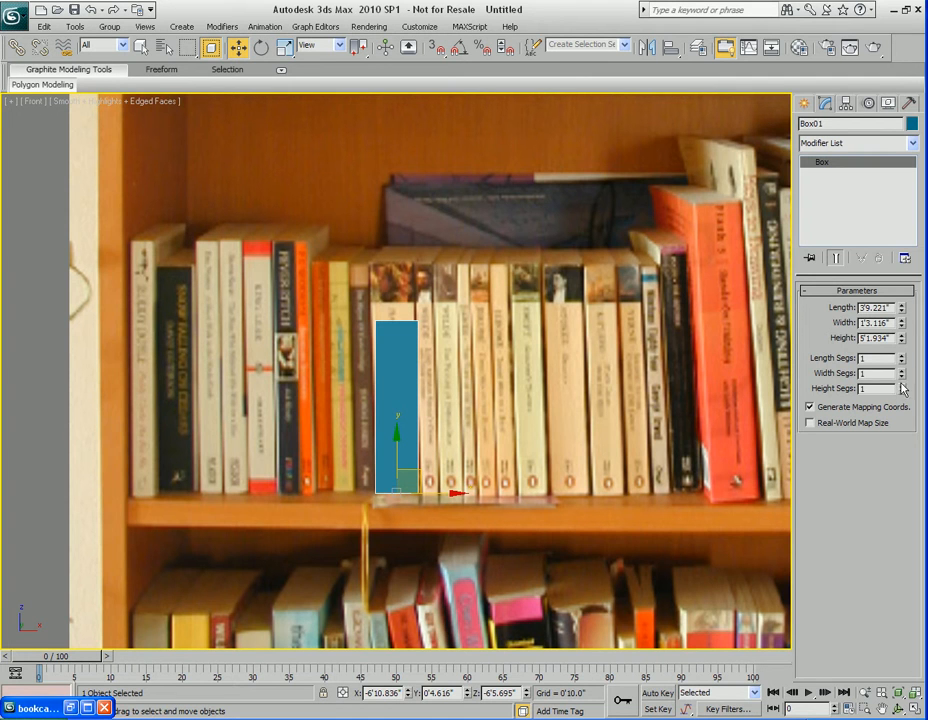
Step: Increase the box's height to about 6'10.373" to match the book spine, and nudge it along X to align with the spine
left_click_drag(901, 388, 892, 421)
mouse_move(905, 341)
left_mouse_down()
mouse_move(900, 310)
mouse_move(902, 318)
left_mouse_up()
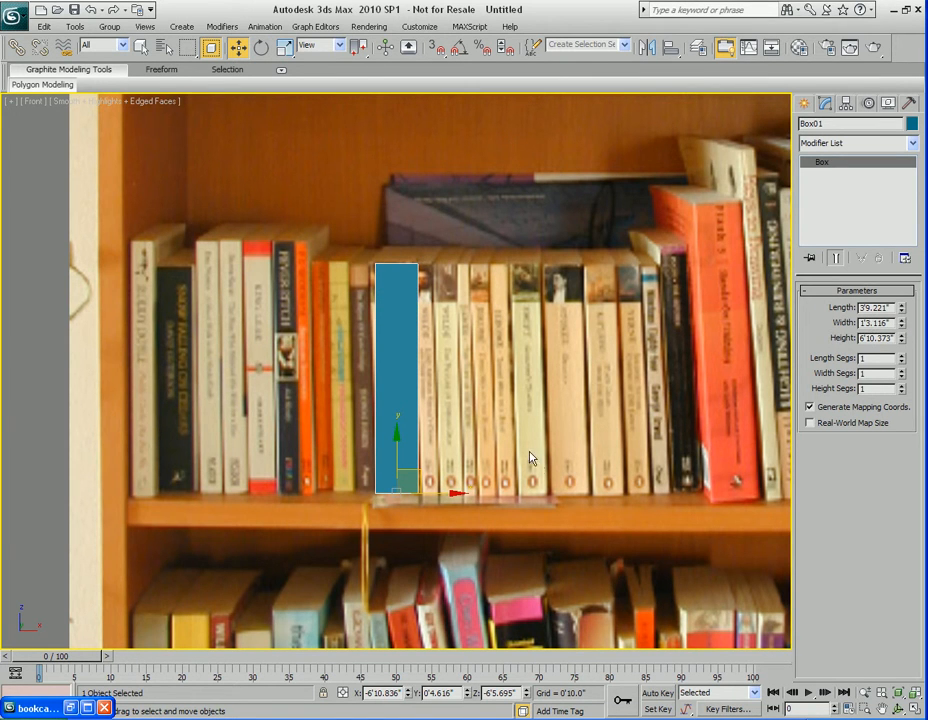
mouse_move(434, 494)
left_mouse_down()
mouse_move(412, 495)
mouse_move(436, 495)
left_mouse_up()
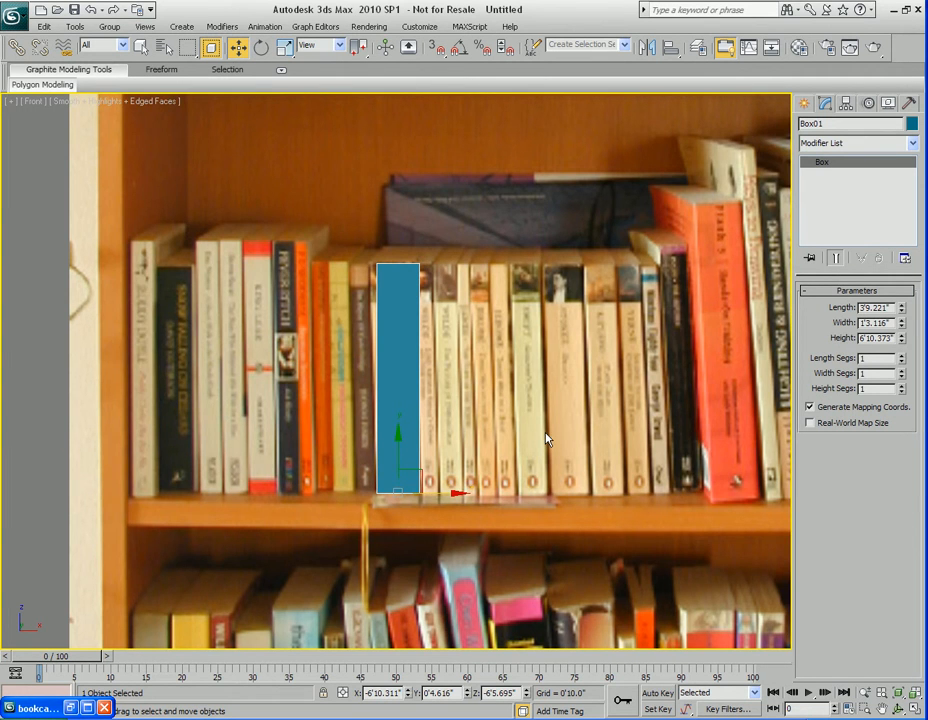
Step: Increase the box's length to about 5'0.596" while viewing it in the maximized Perspective viewport
key("alt+w")
right_click(557, 460)
key("alt+w")
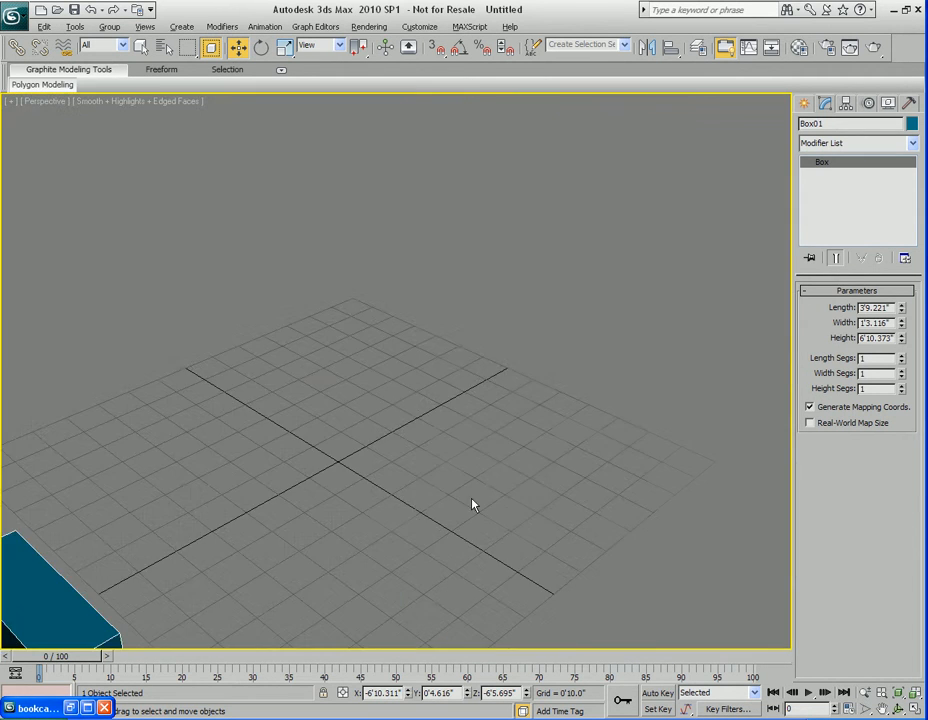
middle_click_drag(490, 545, 651, 403)
middle_click_drag(581, 427, 565, 395, "alt")
left_click_drag(901, 307, 902, 276)
middle_click_drag(578, 383, 516, 330, "alt")
Step: Hide the Perspective viewport grid and switch to the Select Object tool
scroll(491, 392, "down", 2)
key("q")
key("g")
middle_click_drag(452, 484, 471, 405)
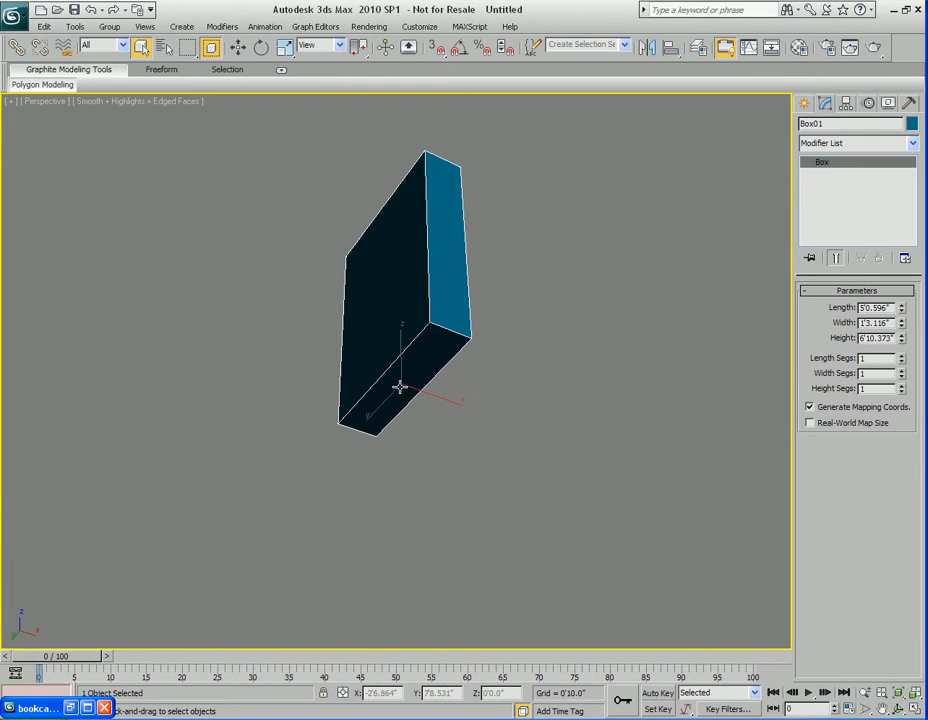
middle_click_drag(507, 342, 505, 409, "alt")
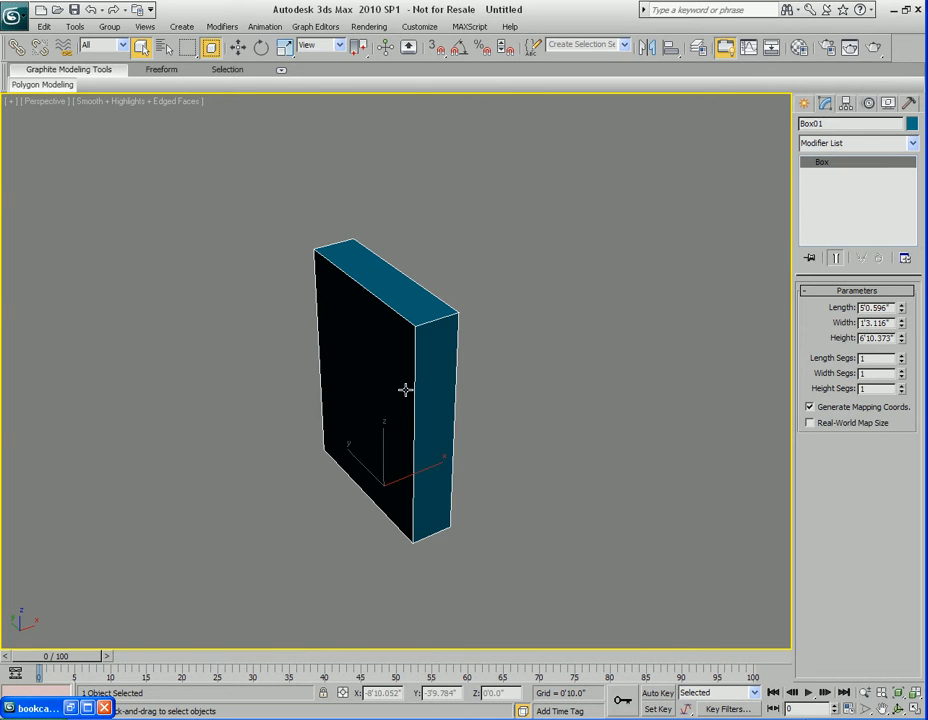
Step: Convert the box to an Editable Poly and enter Edge sub-object level
right_click(391, 318)
mouse_move(430, 453)
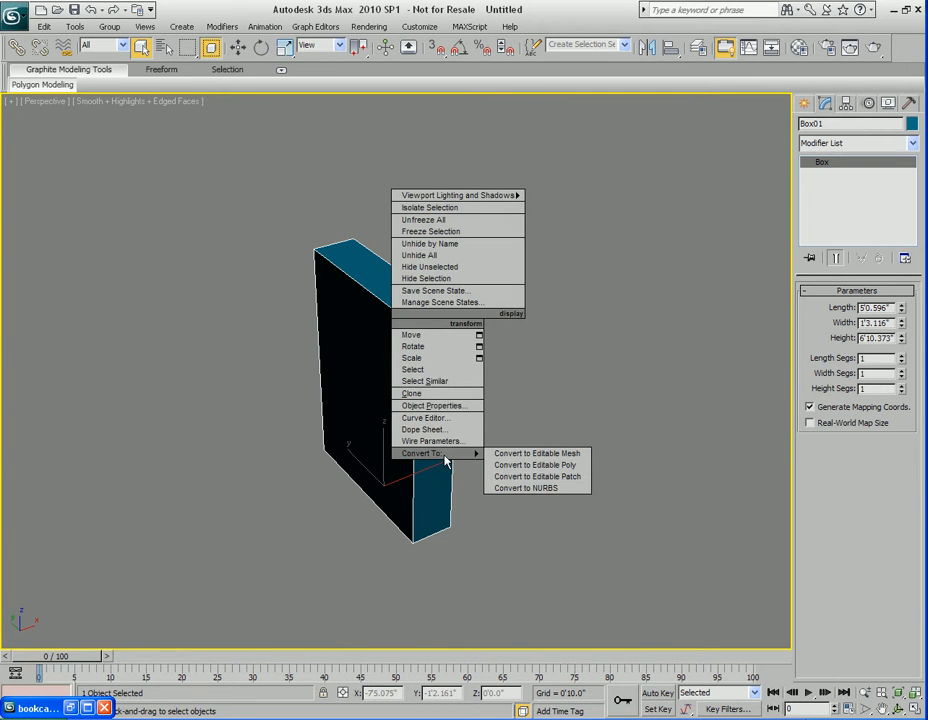
left_click(535, 465)
middle_click_drag(539, 460, 460, 351, "alt")
key("2")
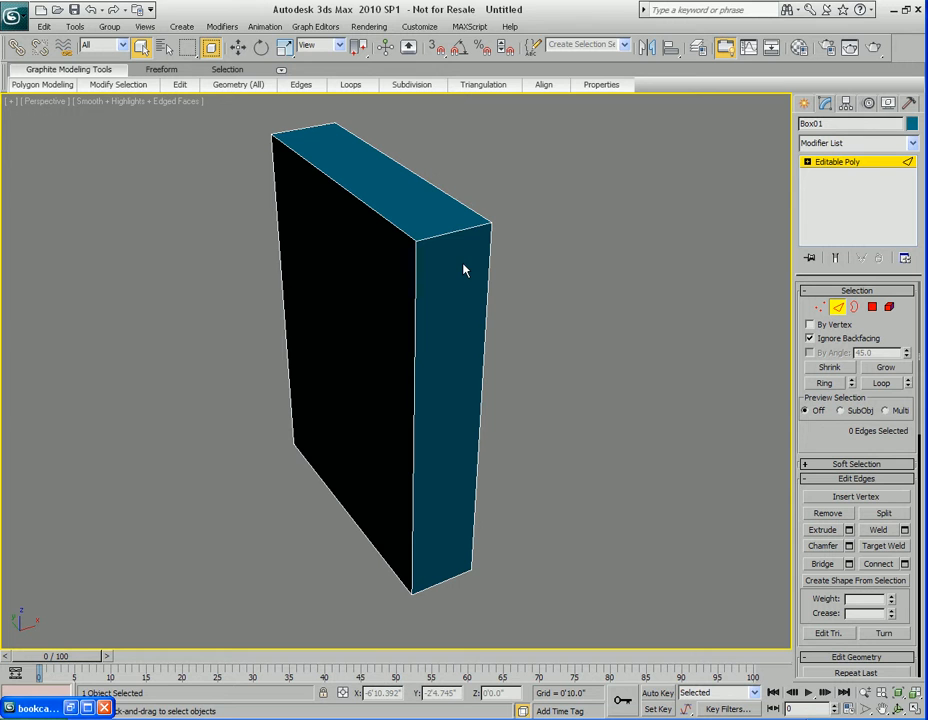
Step: Check the book spines in the bookcase photo, and connect the spine face's top and bottom edges with one segment
left_click(69, 707)
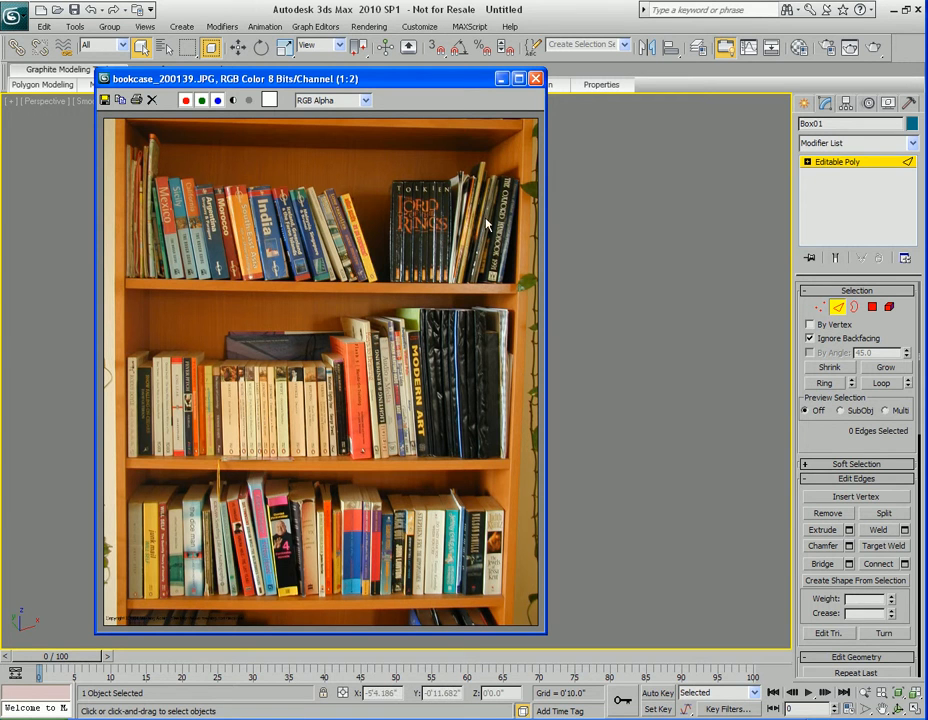
left_click(501, 78)
middle_click_drag(459, 412, 458, 365, "alt")
key("4")
key("4")
key("2")
left_click(443, 257)
left_click(434, 568, "ctrl")
middle_click_drag(429, 563, 430, 321, "alt")
right_click(430, 321)
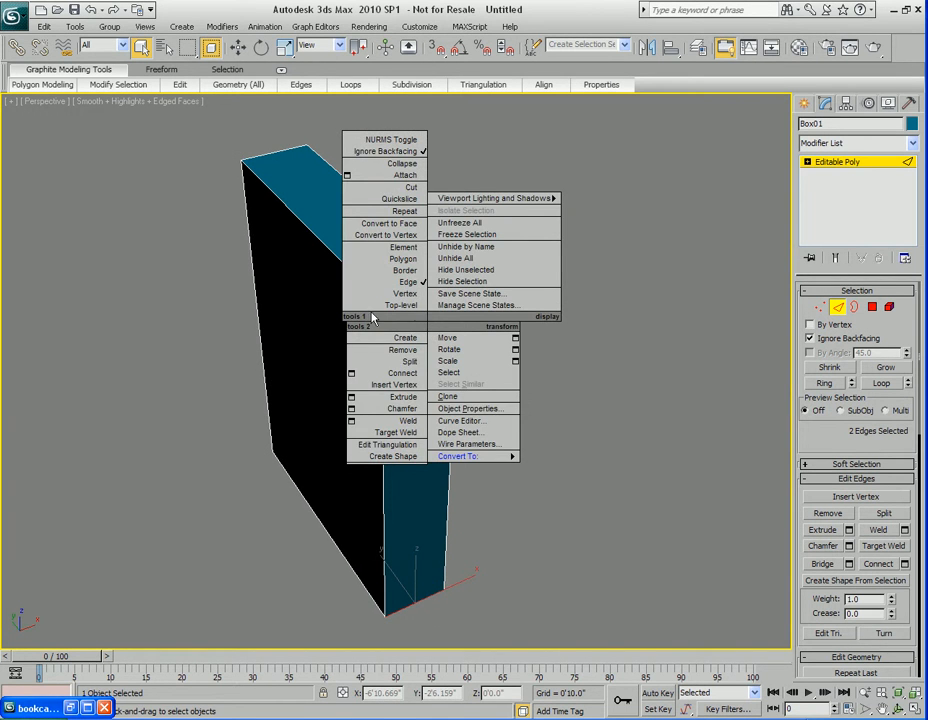
left_click(351, 373)
left_click_drag(455, 308, 614, 287)
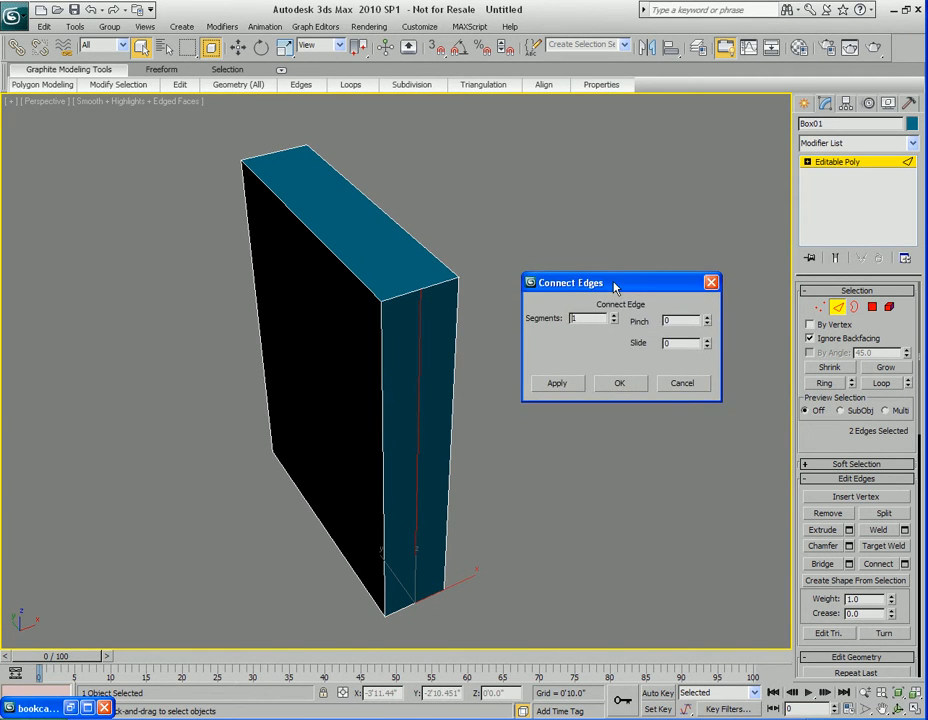
left_click(619, 385)
Step: Push the spine's new centre edge slightly inward along Y, to about -2'0.527"
middle_click_drag(487, 348, 515, 354, "alt")
key("w")
scroll(425, 464, "up", 3)
middle_click_drag(425, 464, 420, 441, "alt")
left_click_drag(416, 468, 411, 464)
middle_click_drag(510, 400, 472, 395, "alt")
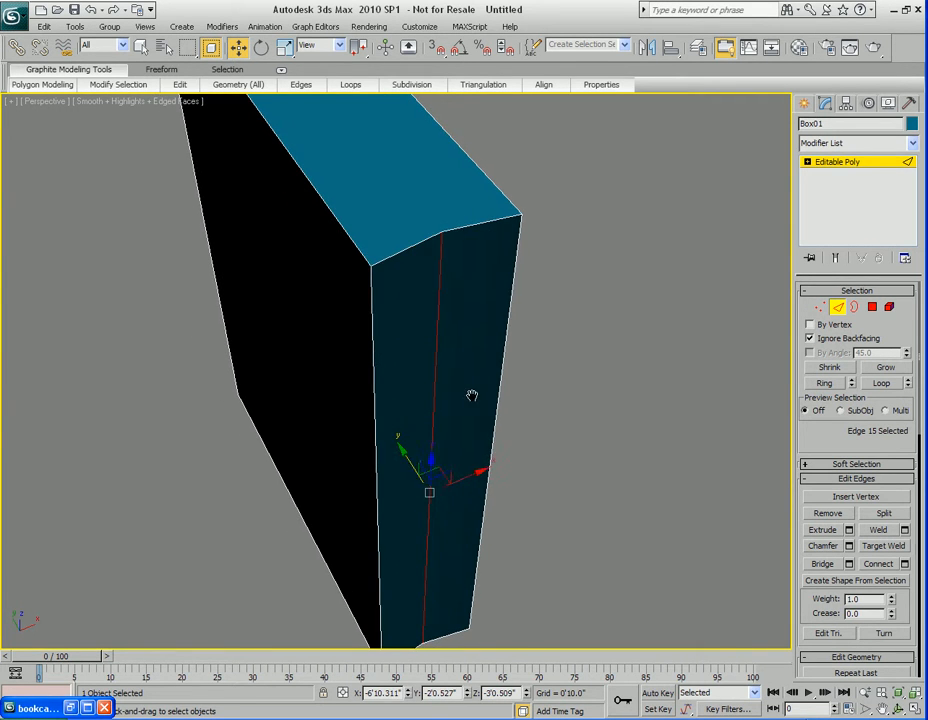
Step: Chamfer the spine's centre edge by 0'5.32" with 3 segments to form a curved spine
key("q")
right_click(459, 320)
left_click(381, 407)
left_click_drag(430, 331, 687, 72)
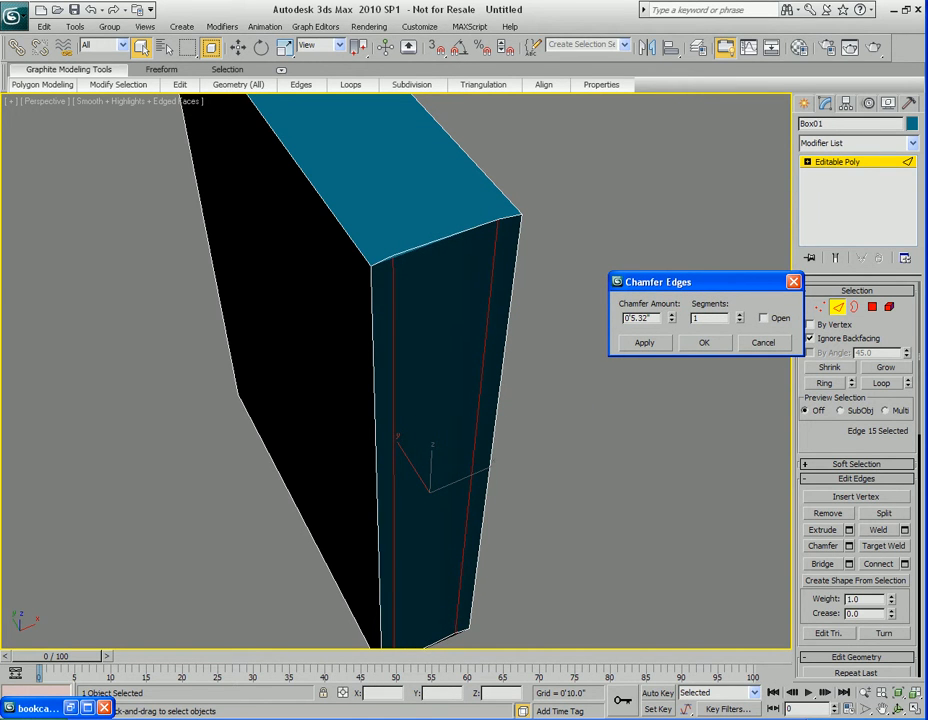
left_click(741, 315)
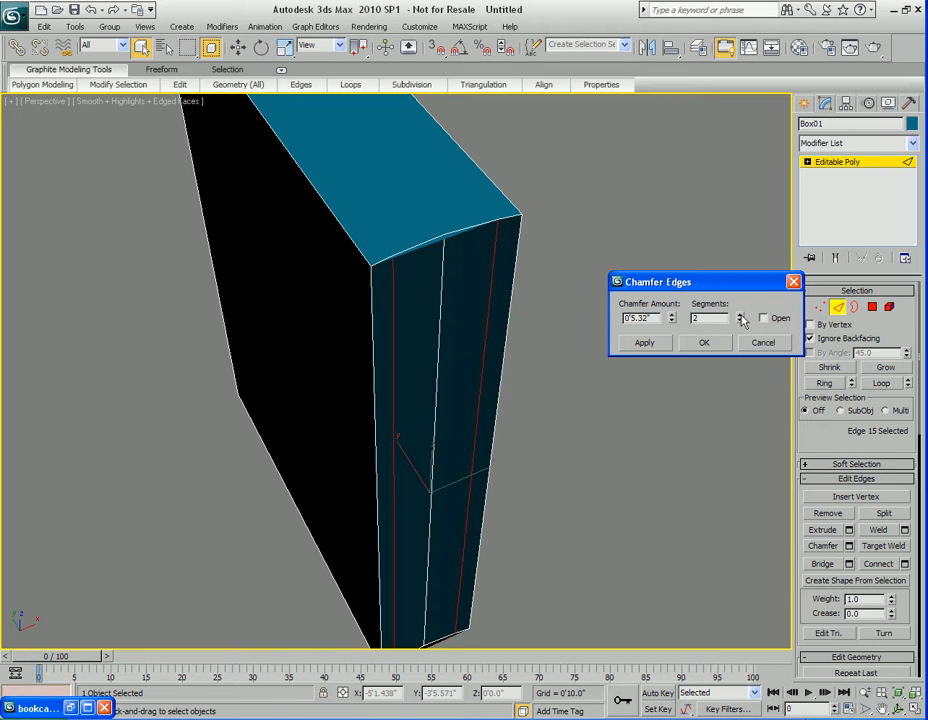
left_click(741, 315)
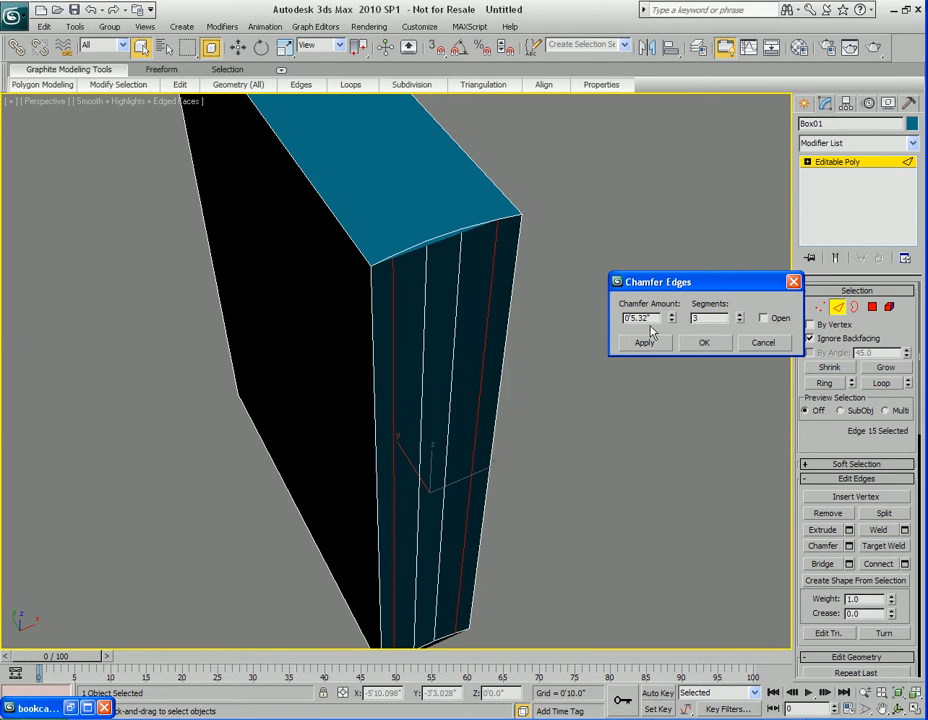
middle_click_drag(506, 390, 513, 397)
scroll(513, 397, "down", 3)
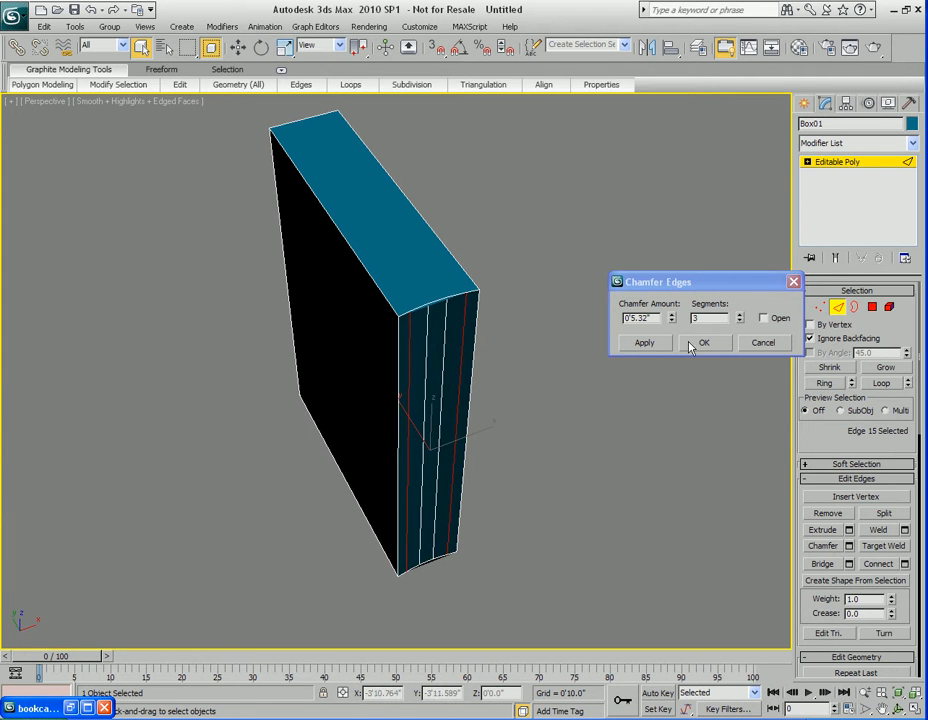
left_click(647, 343)
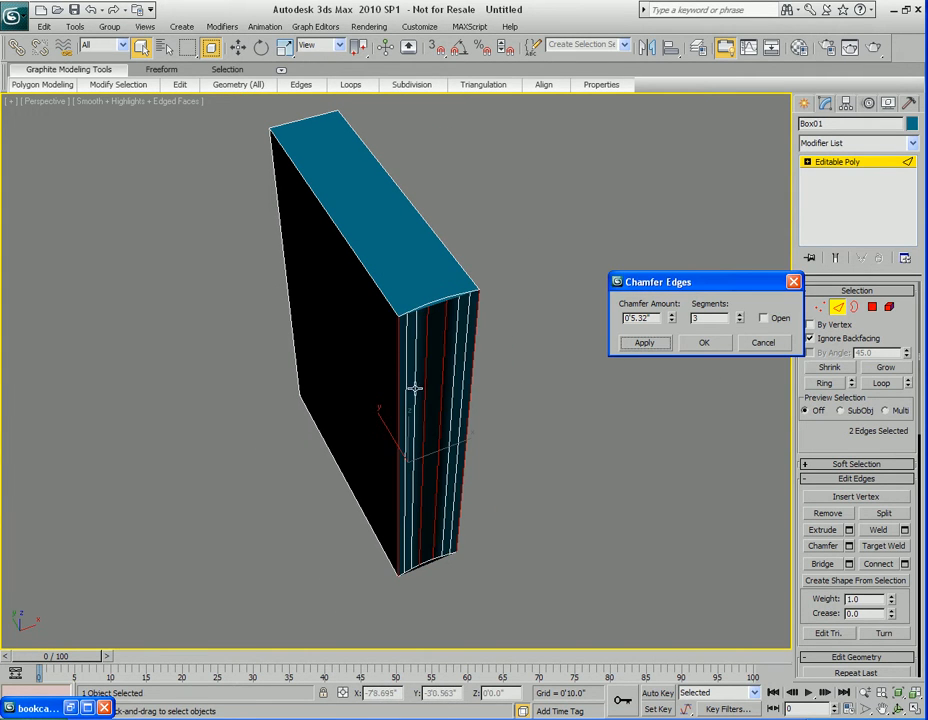
Step: Select the two outer vertical edges of the spine and set their chamfer amount to about 0'0.798"
left_click(397, 349)
left_click(476, 335, "ctrl")
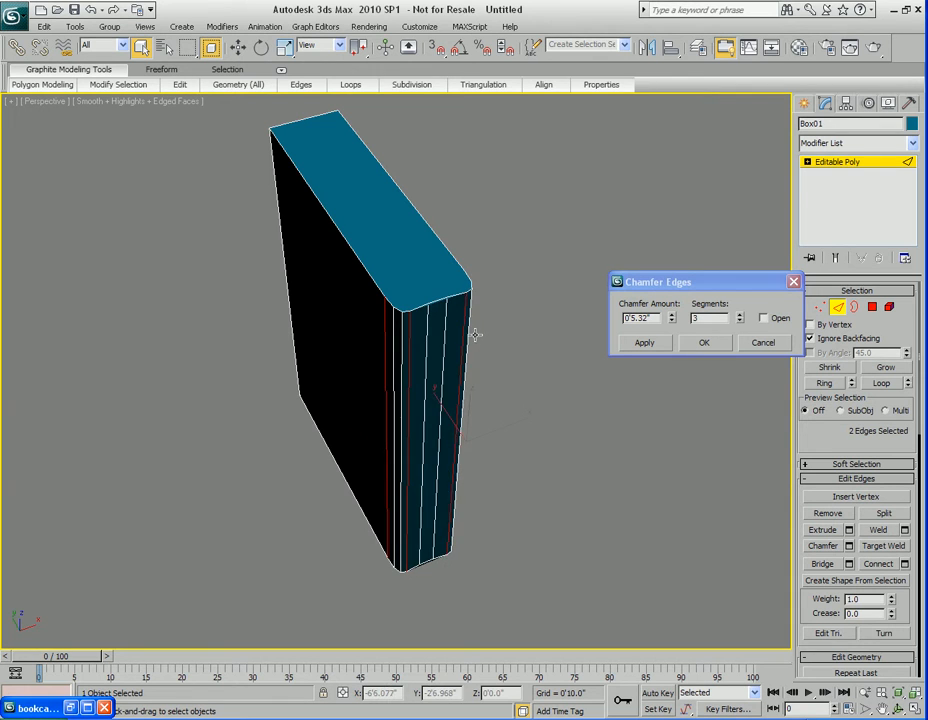
middle_click_drag(499, 350, 556, 351, "alt")
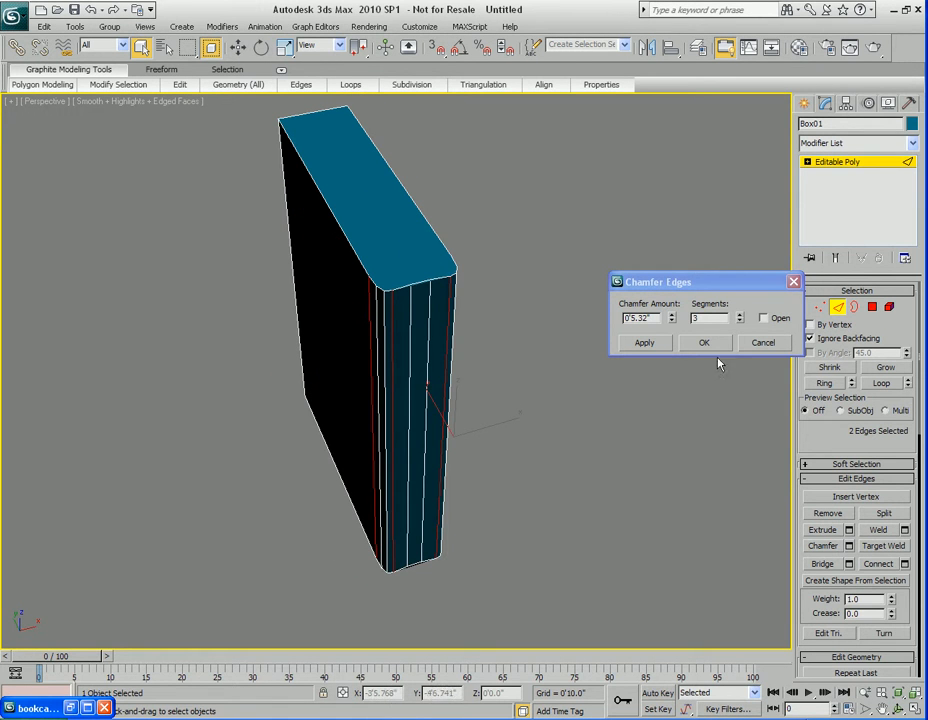
left_click_drag(672, 318, 665, 388)
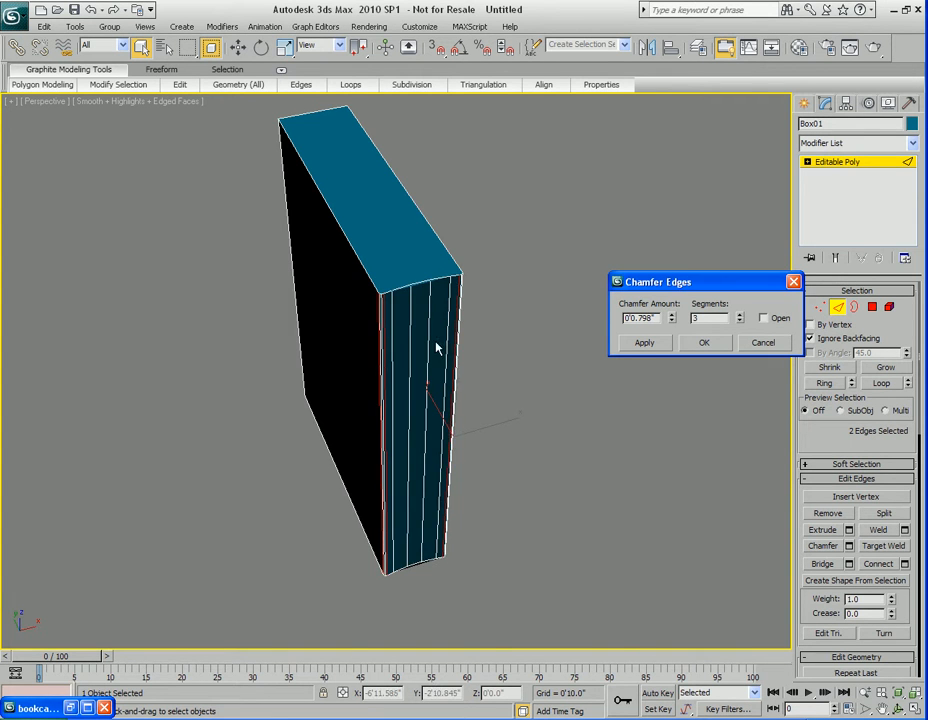
scroll(451, 358, "up", 3)
middle_click_drag(451, 358, 447, 388)
scroll(447, 388, "up", 2)
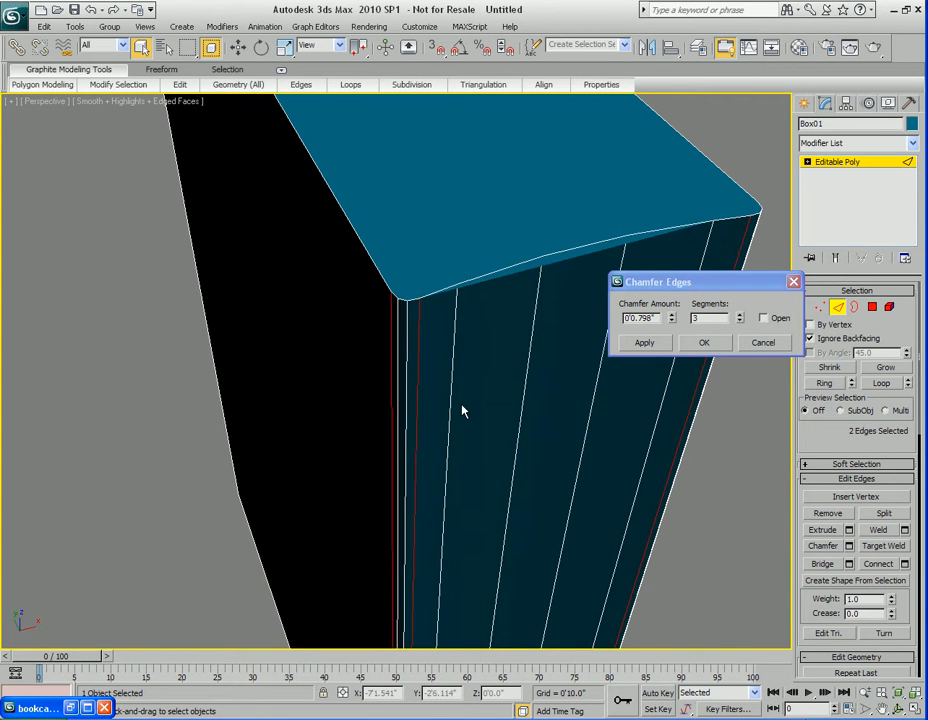
Step: Set the outer spine edges' chamfer to 4 segments and reduce its amount to about 0'0.368"
left_click(740, 321)
left_click(740, 316)
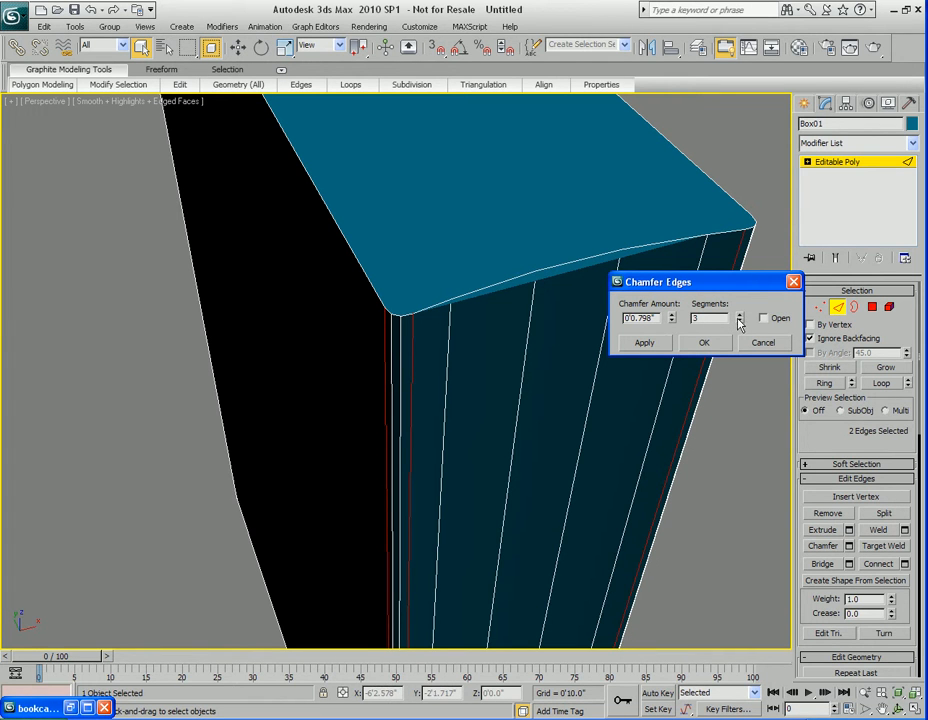
left_click(740, 316)
left_click_drag(672, 320, 663, 368)
Step: Examine the spine corners close up in the bookcase photo and set the chamfer amount to about 0'0.388"
left_click(62, 709)
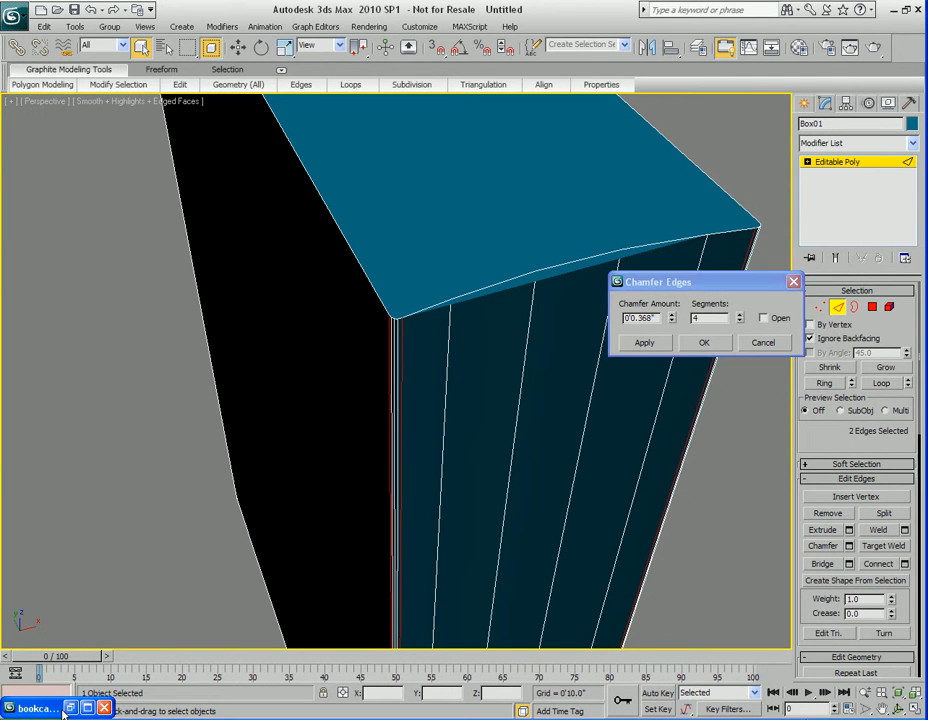
left_click(69, 708)
scroll(296, 399, "up", 2)
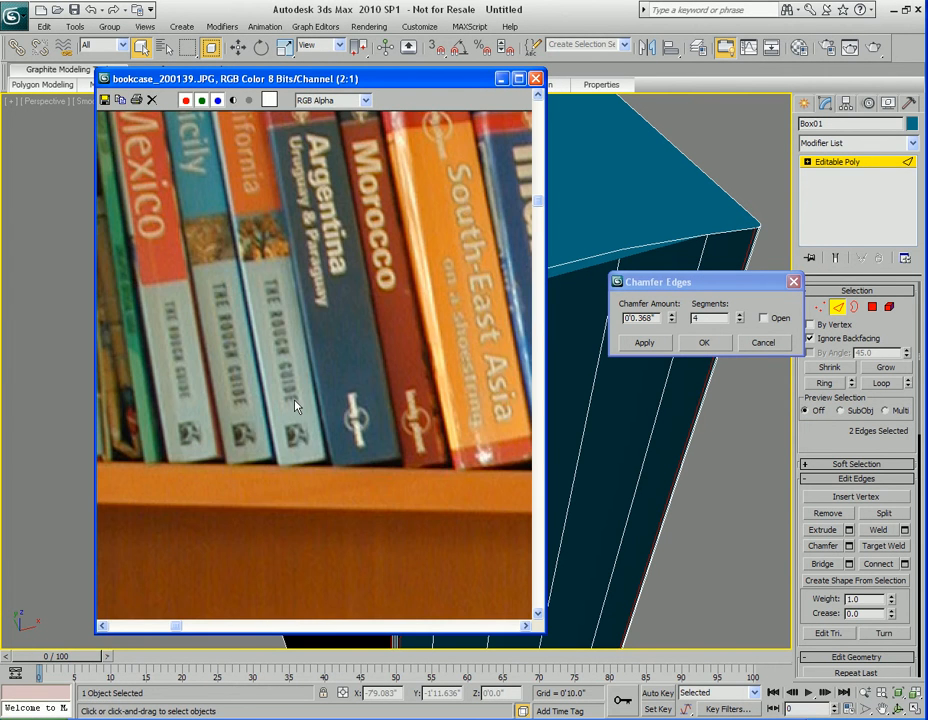
middle_click_drag(357, 304, 341, 433)
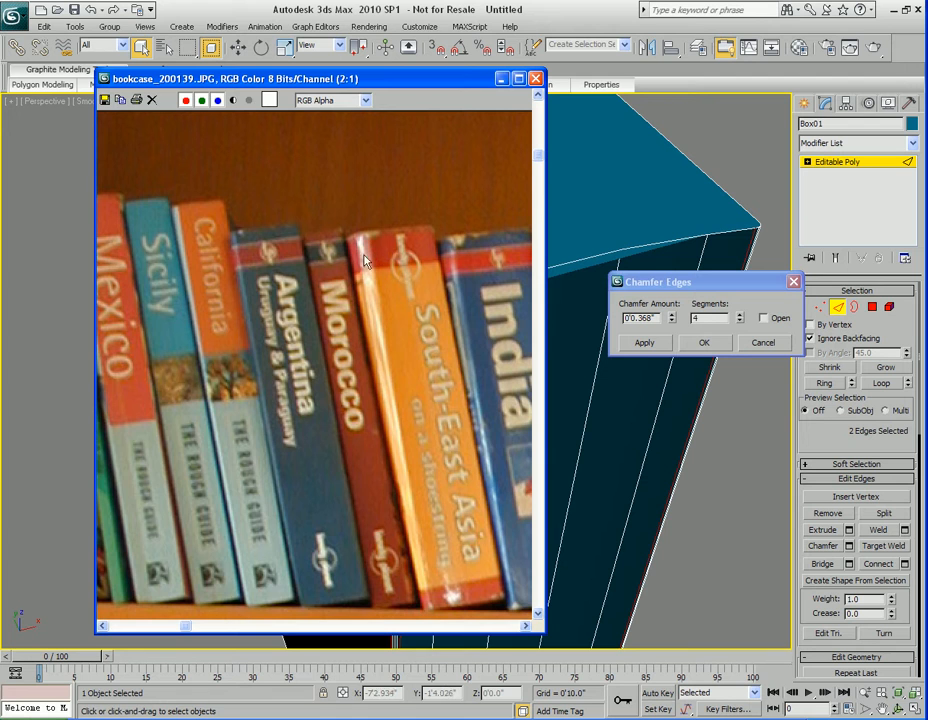
left_click(502, 79)
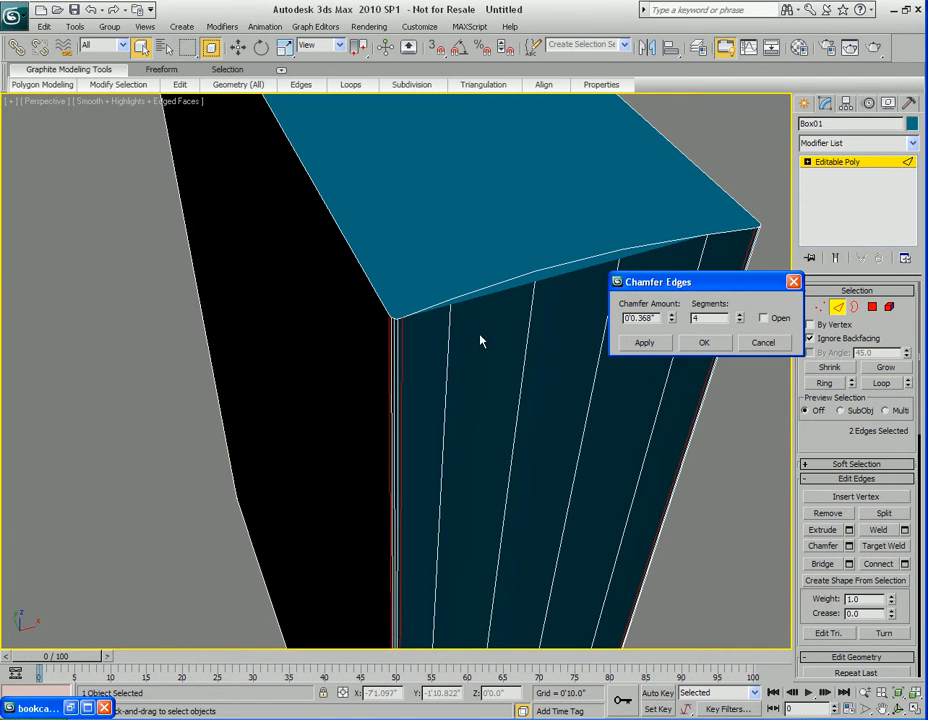
middle_click_drag(456, 392, 451, 369)
left_click_drag(673, 320, 671, 319)
scroll(460, 340, "down", 3)
middle_click_drag(460, 340, 462, 324)
Step: Test-render the Perspective view, close the render, and accept the chamfer on the outer spine edges
key("shift+q")
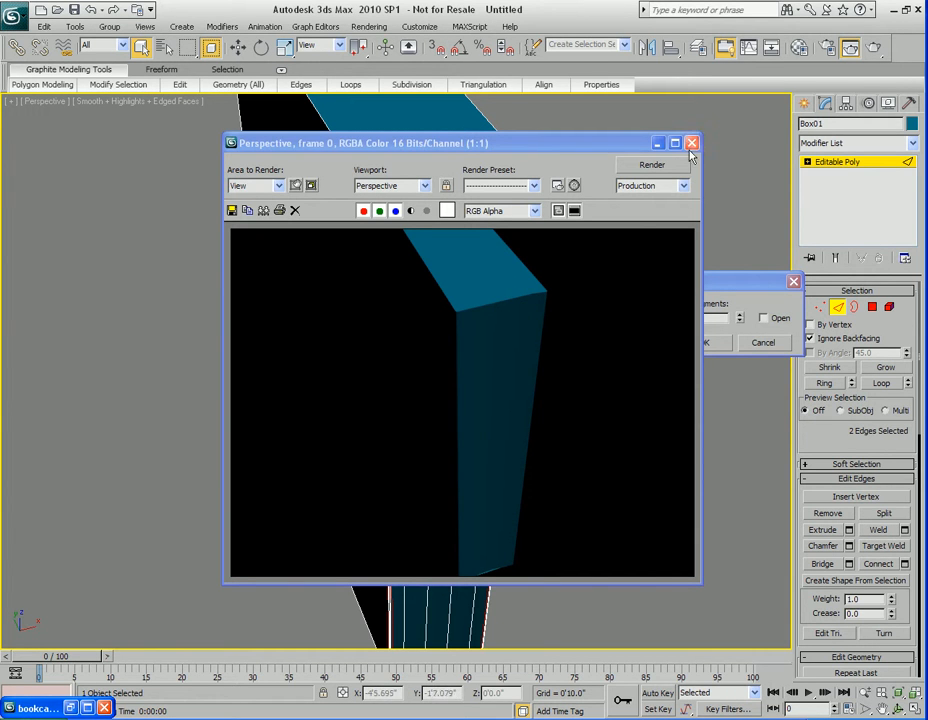
left_click(657, 146)
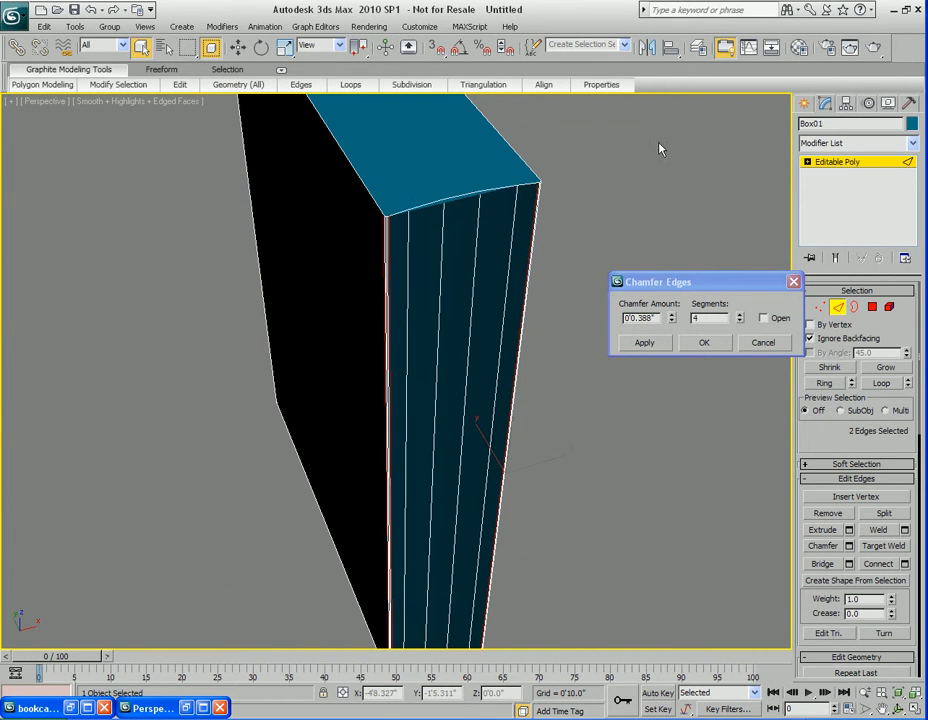
left_click(220, 707)
scroll(437, 499, "down", 4)
middle_click_drag(426, 476, 429, 467)
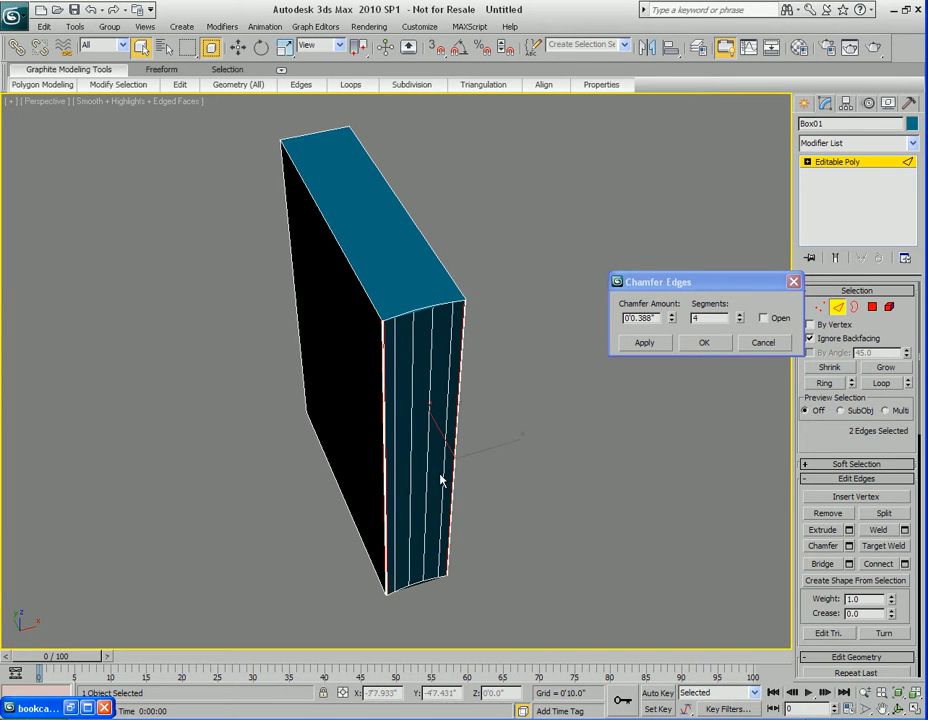
mouse_move(496, 362)
middle_mouse_down()
mouse_move(474, 377)
mouse_move(491, 373)
middle_mouse_up()
left_click(700, 343)
Step: Retriangulate all of the book's polygons and test-render the Perspective view again
scroll(492, 377, "up", 5)
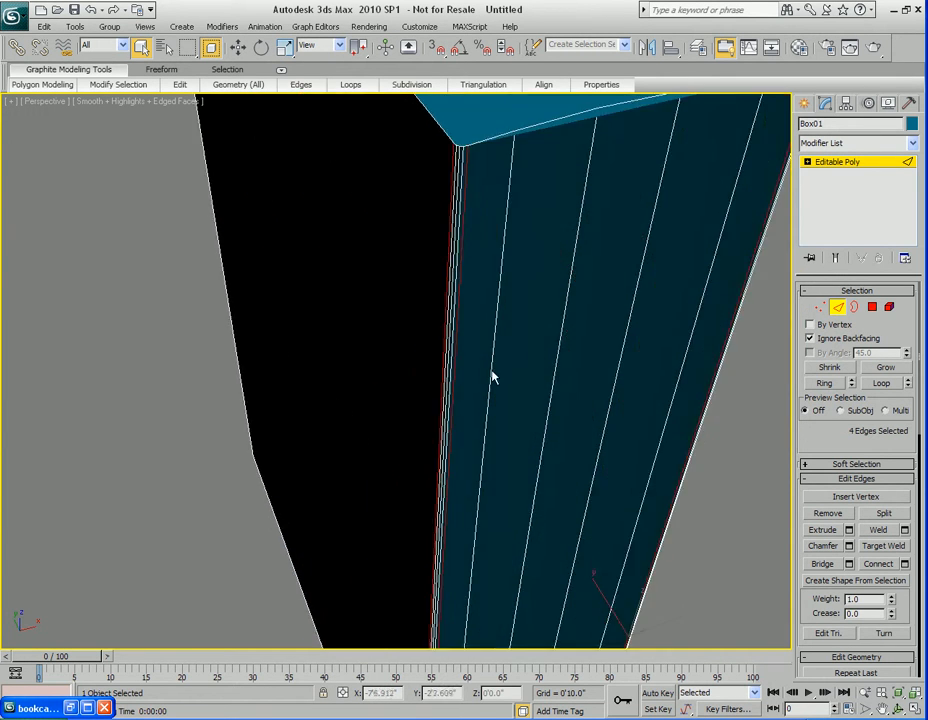
scroll(492, 377, "down", 4)
key("4")
left_click(435, 281)
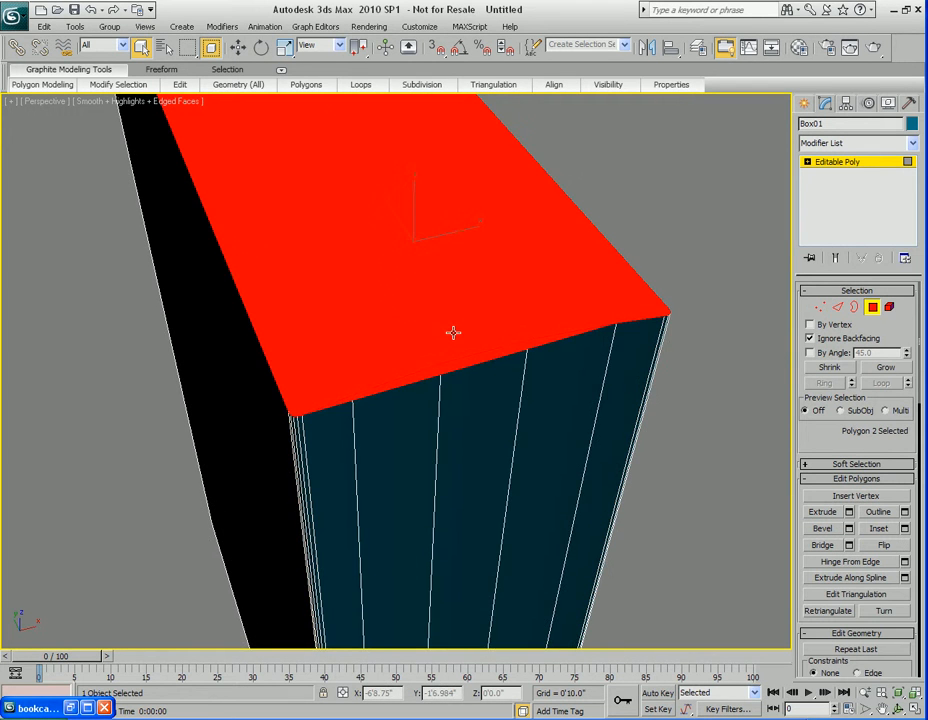
scroll(453, 330, "down", 6)
key("ctrl+a")
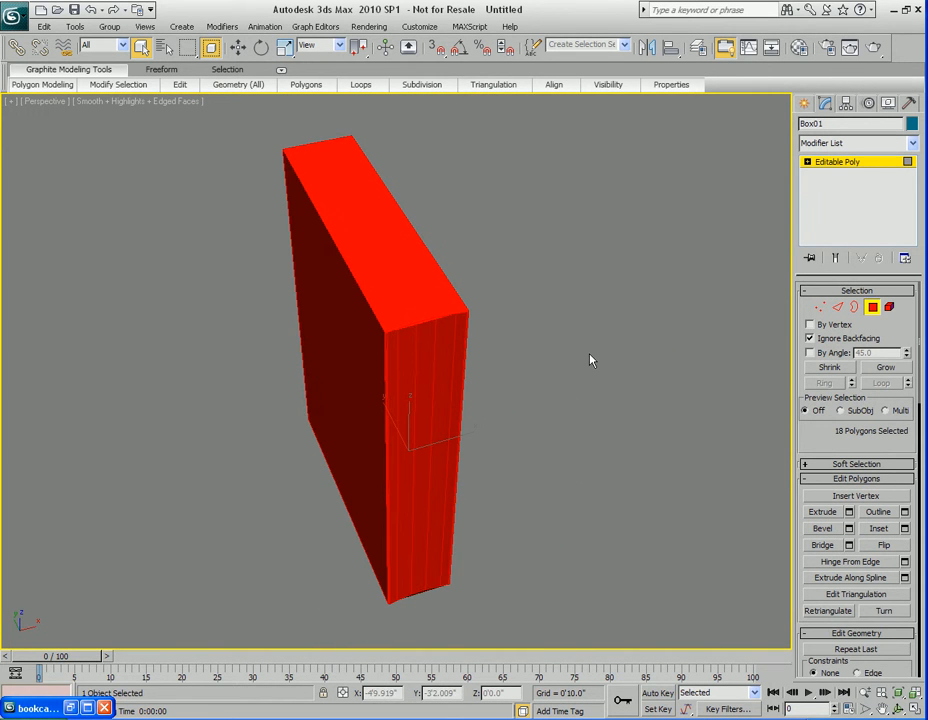
mouse_move(514, 84)
left_click(556, 118)
left_click(543, 342)
key("shift+q")
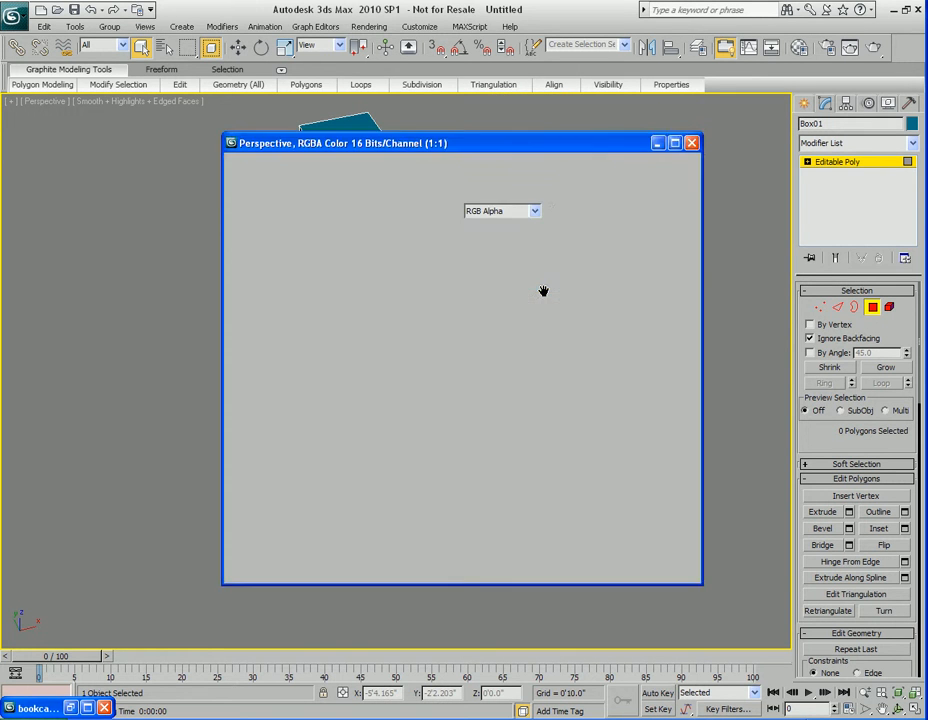
left_click(692, 143)
mouse_move(468, 280)
middle_mouse_down("alt")
mouse_move(460, 288)
mouse_move(408, 265)
mouse_move(432, 318)
mouse_move(555, 307)
mouse_move(420, 309)
mouse_move(468, 294)
middle_mouse_up("alt")
Step: In the maximized Front viewport, leave Polygon level and move the whole book along X to about -7'1.051"
key("alt+w")
right_click(514, 234)
key("alt+w")
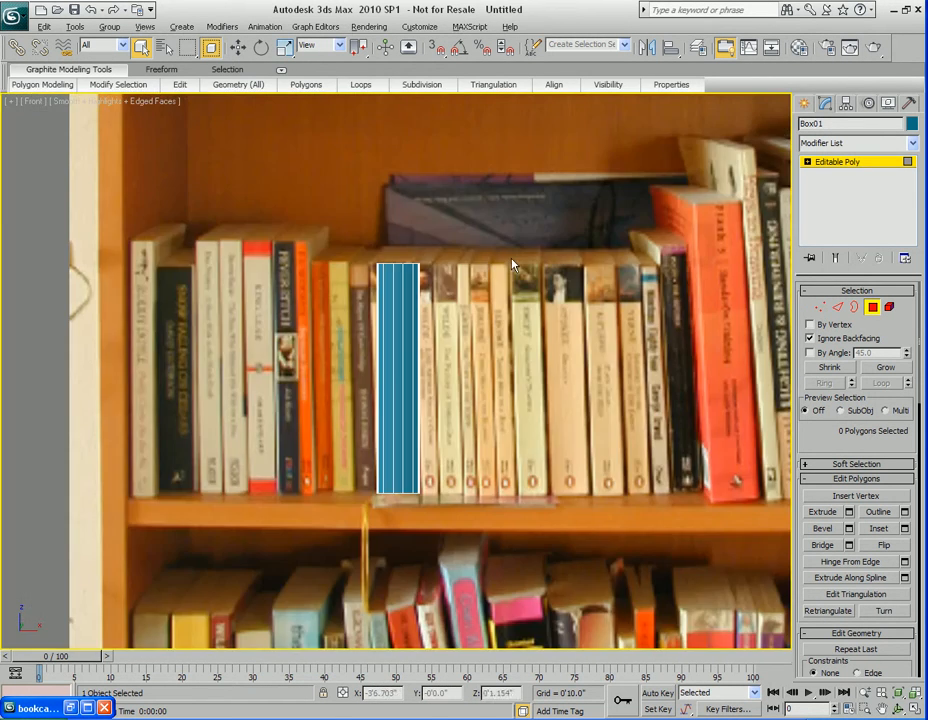
middle_click_drag(487, 400, 497, 370)
middle_click_drag(609, 275, 555, 265)
scroll(485, 337, "up", 4)
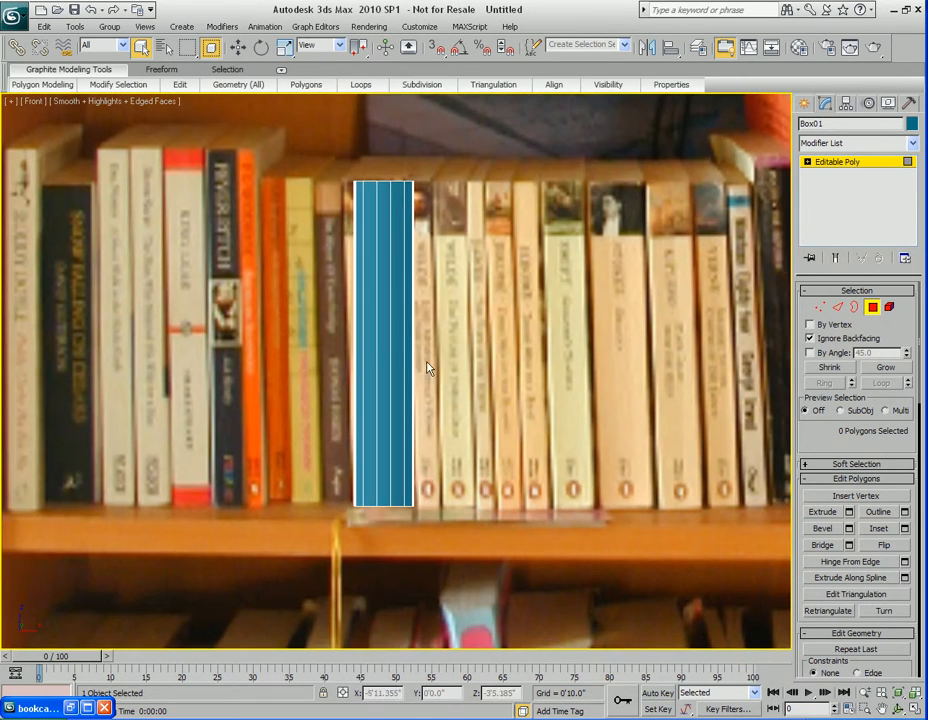
key("w")
left_click(384, 345)
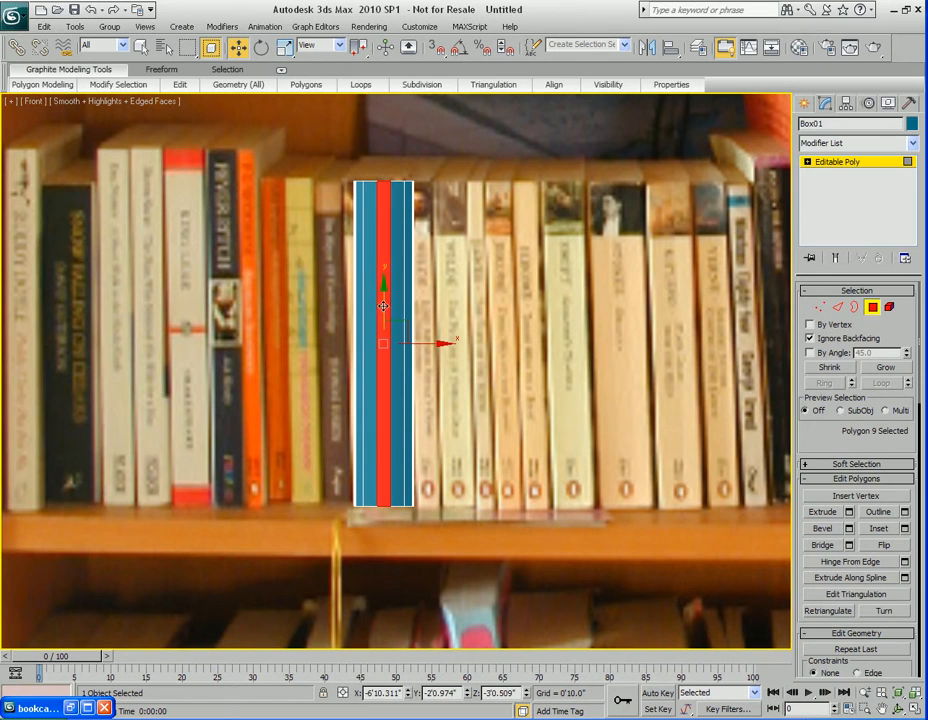
key("4")
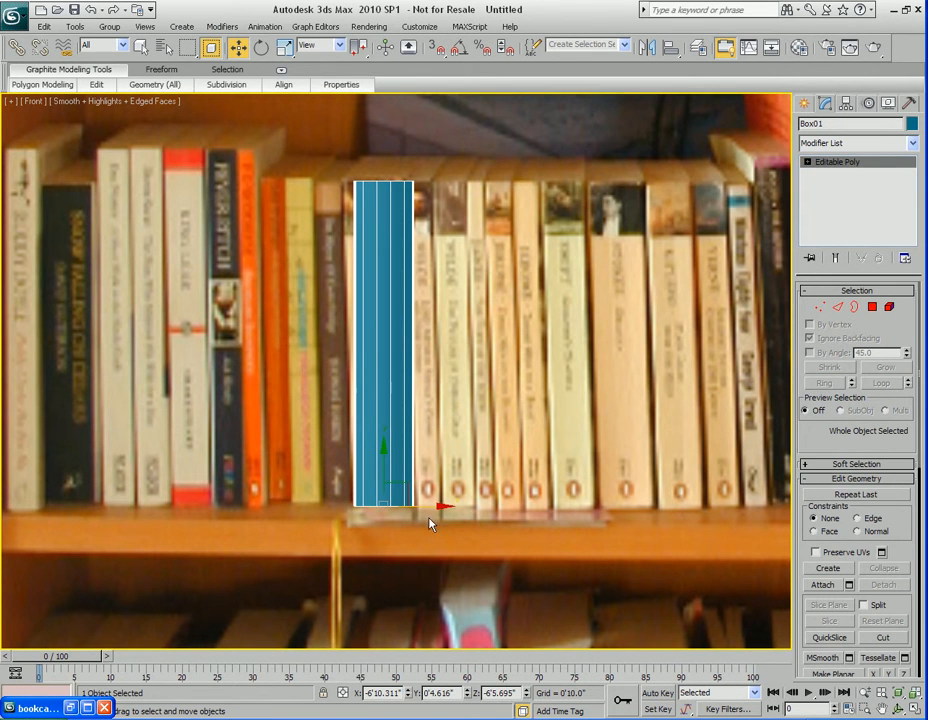
mouse_move(429, 506)
left_mouse_down()
mouse_move(505, 503)
mouse_move(418, 506)
left_mouse_up()
middle_click_drag(416, 503, 427, 445)
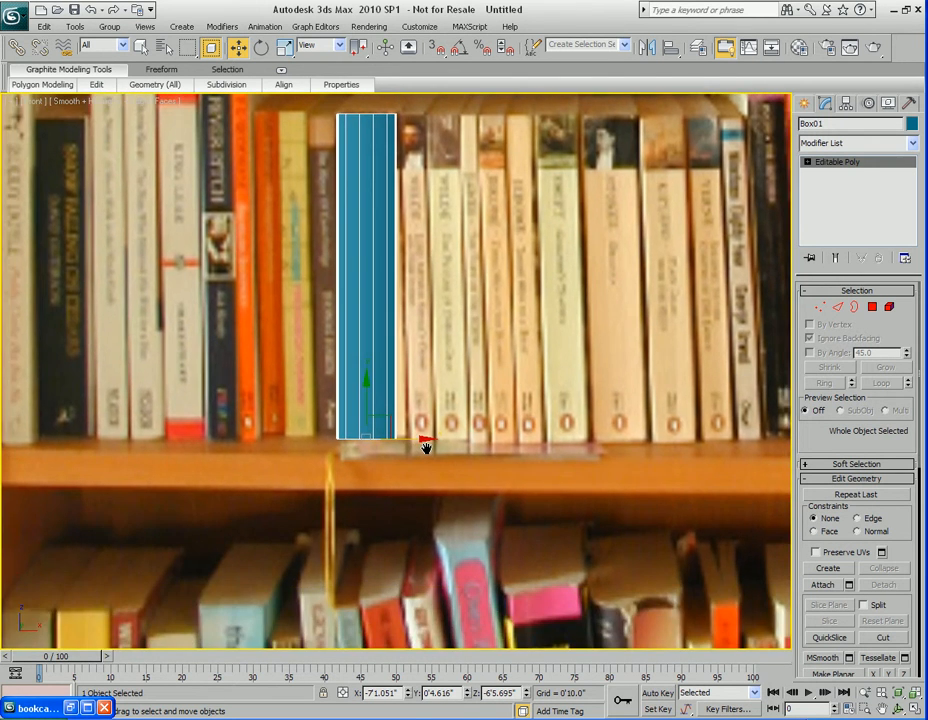
Step: Clone the book along X to about -5'9.932", beside the original on the shelf
scroll(424, 441, "up", 3)
mouse_move(363, 474)
left_mouse_down("shift")
mouse_move(493, 480)
mouse_move(484, 481)
left_mouse_up("shift")
left_click(465, 428)
Step: Nudge the cloned book along X to about -5'9.953" so it sits against the original
scroll(445, 434, "up", 5)
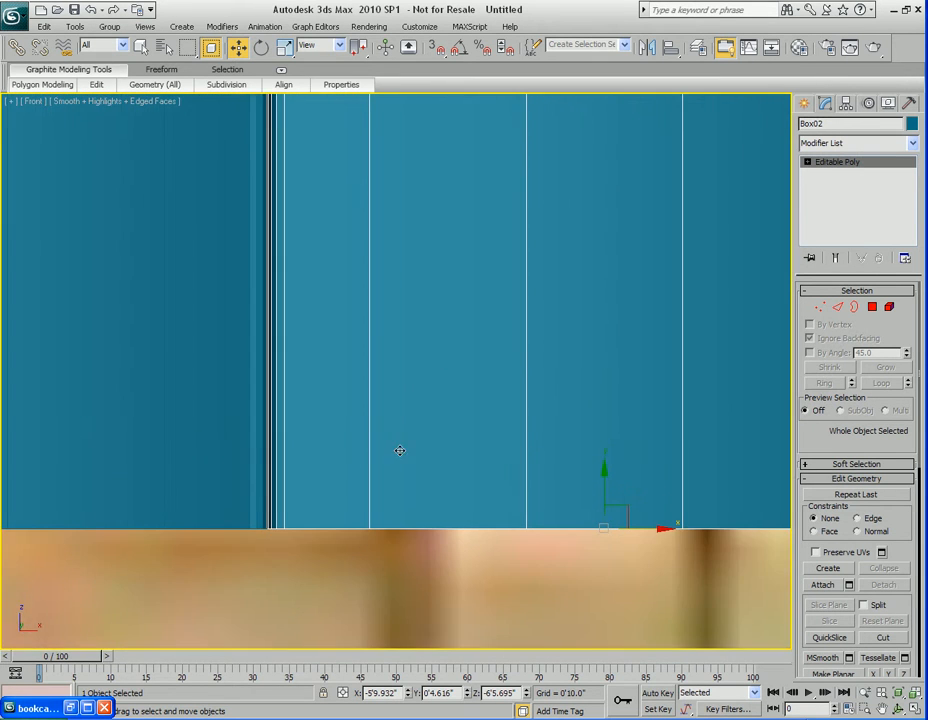
middle_click_drag(458, 497, 518, 434)
mouse_move(708, 464)
left_mouse_down()
mouse_move(717, 465)
mouse_move(707, 465)
left_mouse_up()
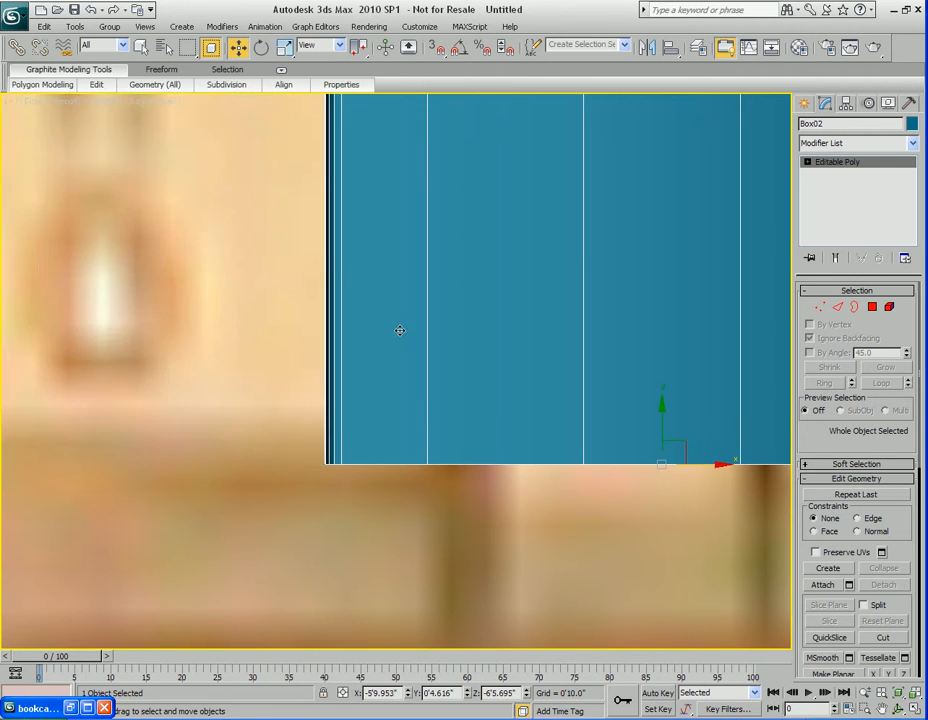
middle_click_drag(336, 270, 319, 389)
scroll(319, 389, "down", 5)
scroll(377, 439, "down", 2)
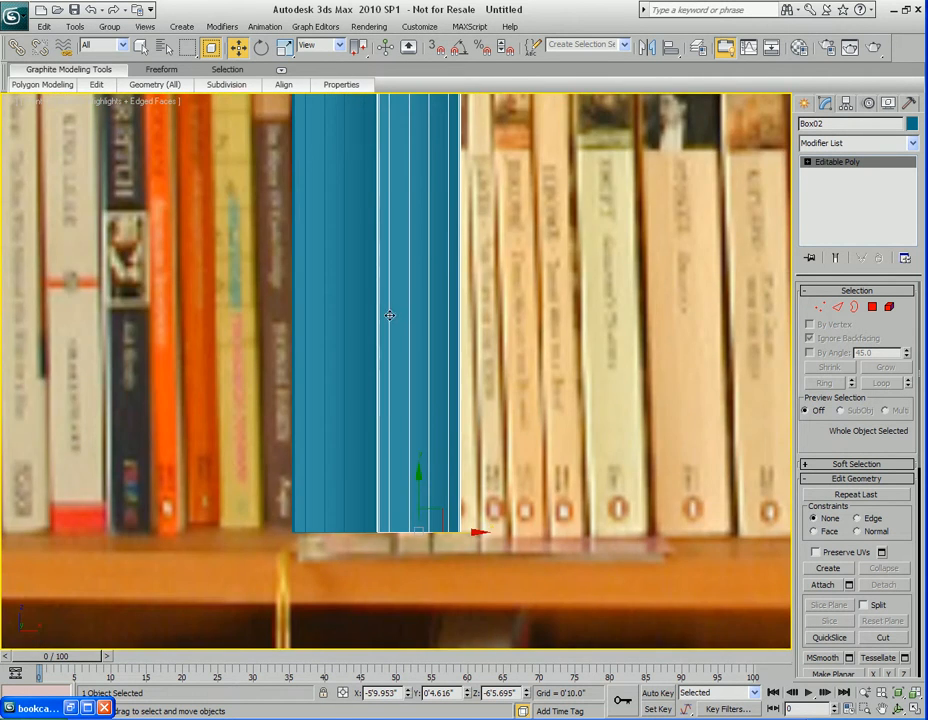
Step: Scale the cloned book down along X to about 41.992% in the Front view, giving it a thinner spine
scroll(385, 362, "down", 3)
scroll(386, 358, "up", 2)
middle_click_drag(387, 360, 390, 331)
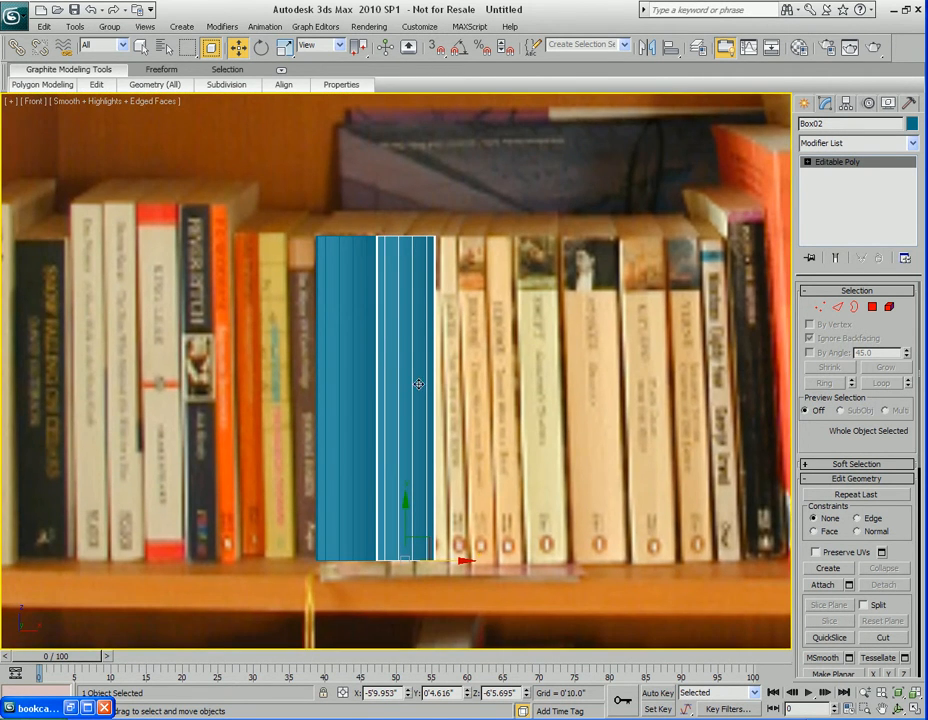
key("r")
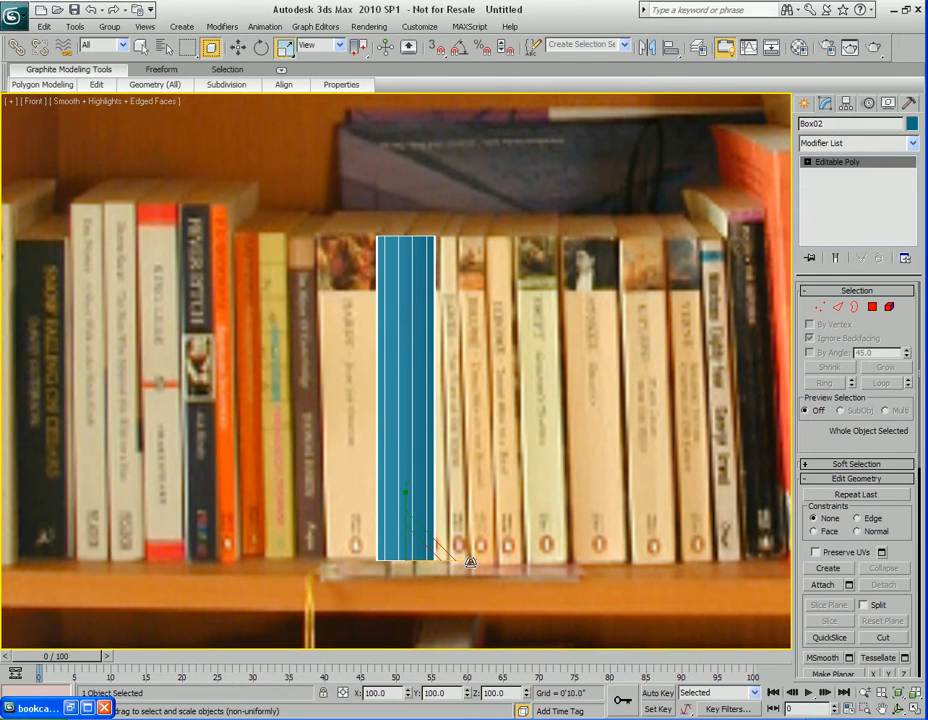
left_click_drag(470, 562, 399, 561)
key("alt+w")
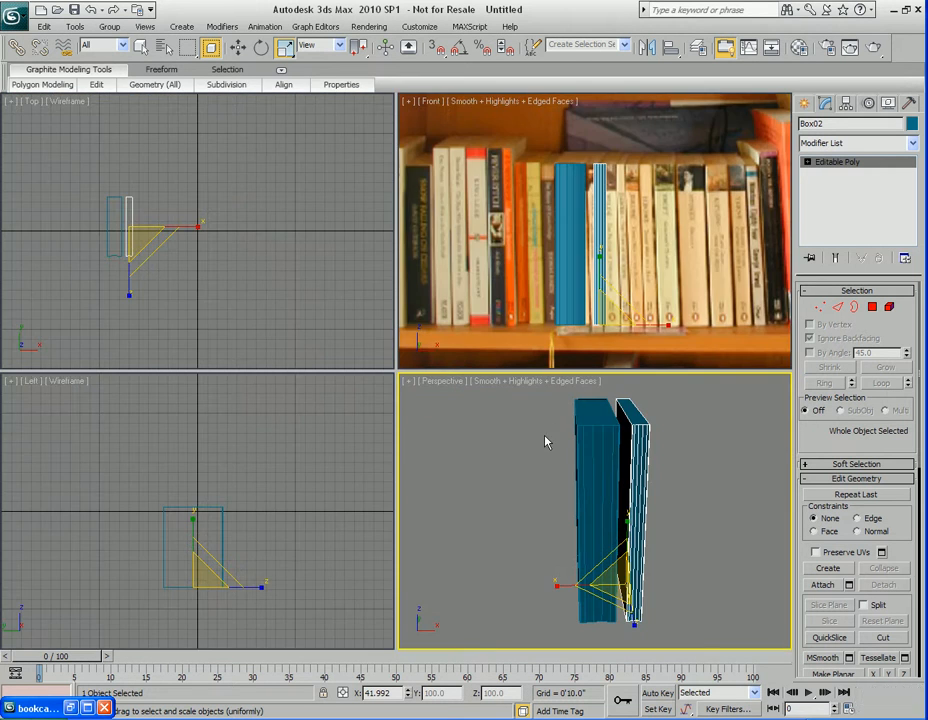
Step: In the maximized Perspective view, scale the thin cloned book along Z to about 98.891%
right_click(543, 434)
key("alt+w")
middle_click_drag(470, 414, 510, 480, "alt")
middle_click_drag(510, 480, 437, 385)
left_click_drag(443, 427, 443, 427)
middle_click_drag(443, 427, 467, 408, "alt")
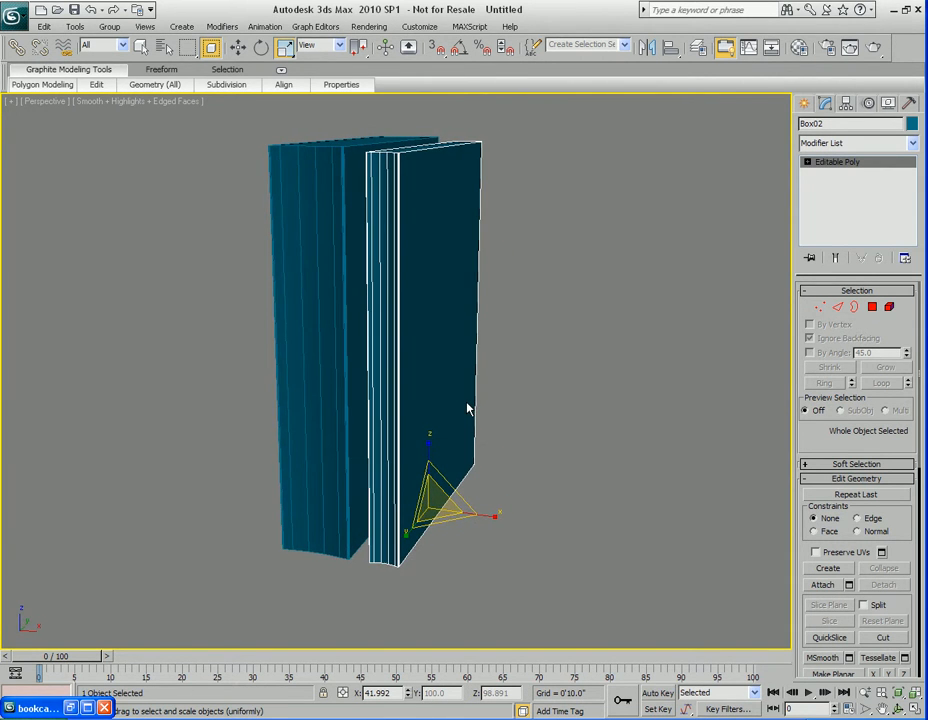
Step: Open the Scale Transform Type-In beside the books and switch to non-uniform scaling
key("F12")
left_click_drag(469, 324, 638, 119)
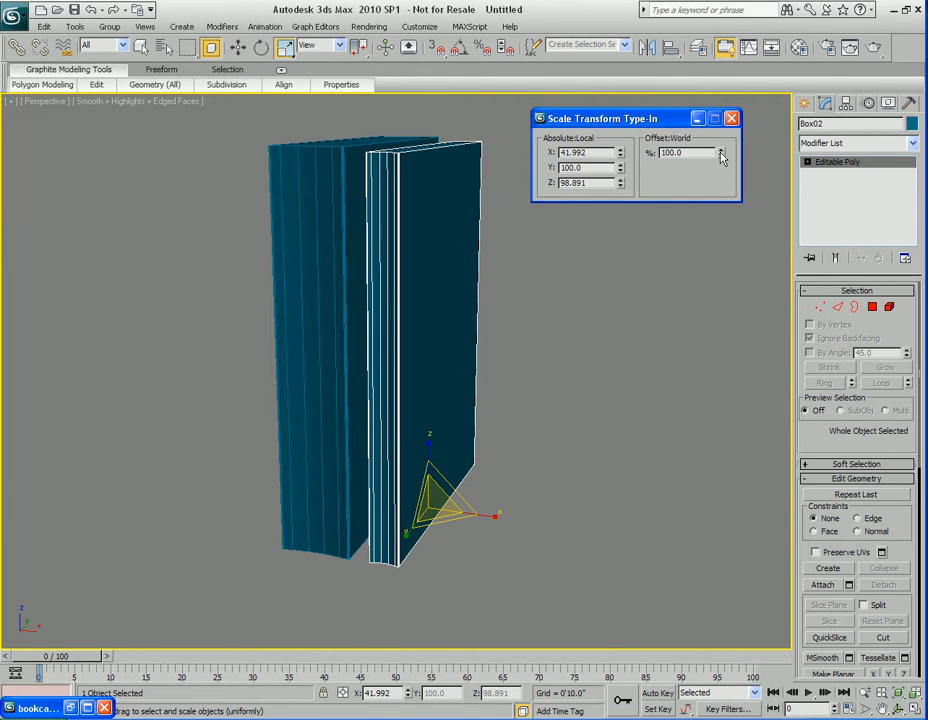
left_click_drag(286, 52, 286, 74)
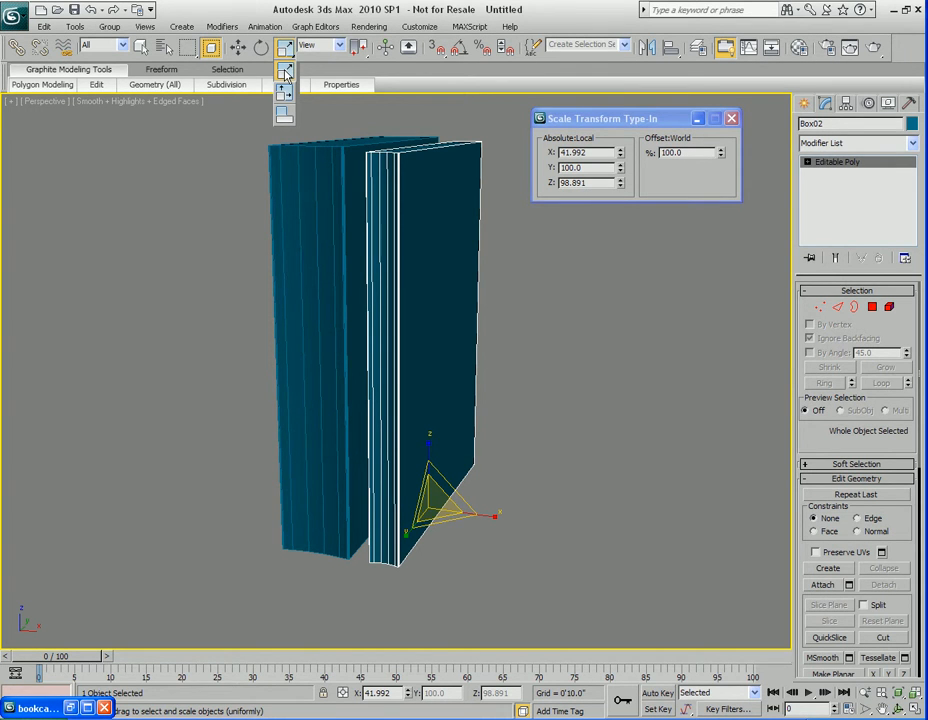
left_click_drag(286, 74, 286, 96)
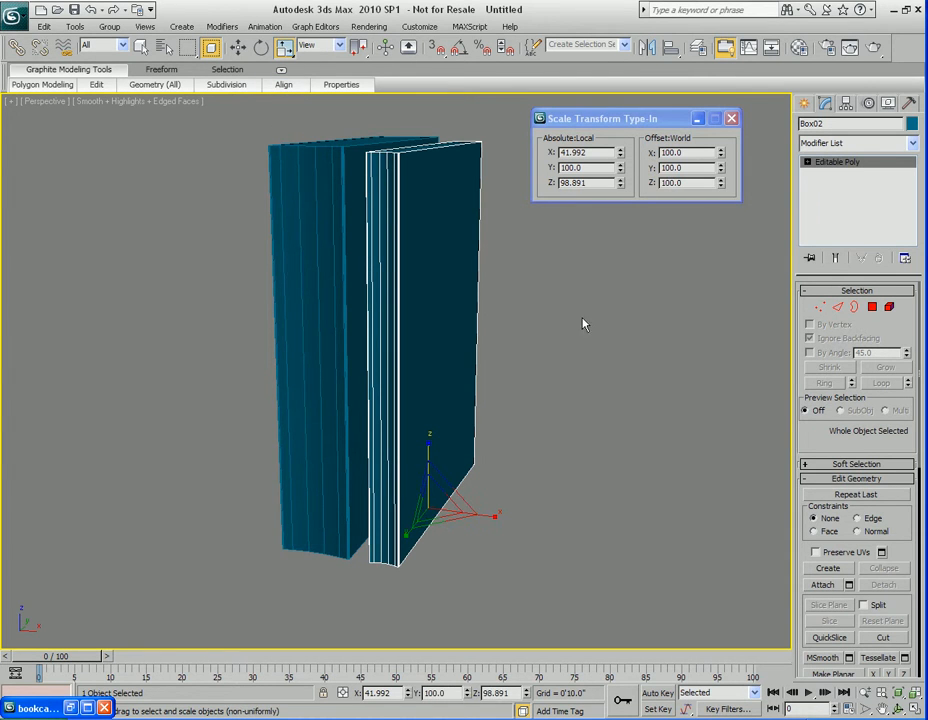
Step: Shorten the thin cloned book by reducing its Z scale to about 96.531%
left_click(698, 183)
double_click(685, 169)
double_click(688, 154)
left_click_drag(723, 189, 720, 197)
middle_click_drag(447, 325, 519, 311, "alt")
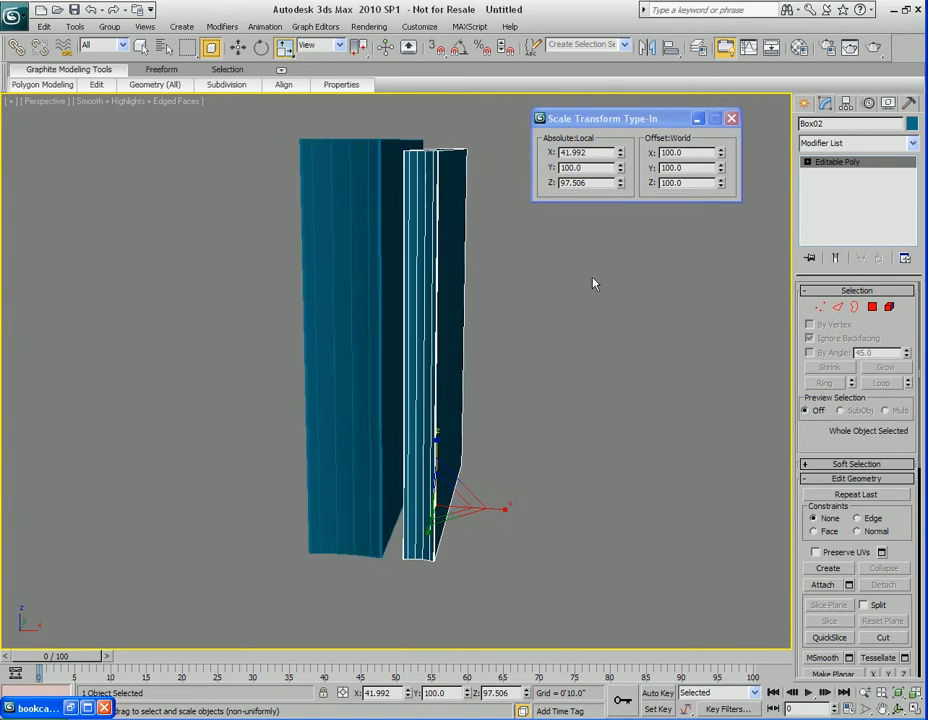
mouse_move(722, 186)
left_mouse_down()
mouse_move(718, 214)
mouse_move(719, 191)
left_mouse_up()
Step: Move the thin cloned book along X to about -6'2.296", against the original book
middle_click_drag(528, 383, 518, 287)
scroll(518, 287, "up", 3)
key("w")
middle_click_drag(525, 374, 506, 394, "alt")
left_click_drag(525, 381, 484, 379)
middle_click_drag(484, 379, 503, 326, "alt")
Step: Scale the thin book's depth along Y to about 89.514%
key("r")
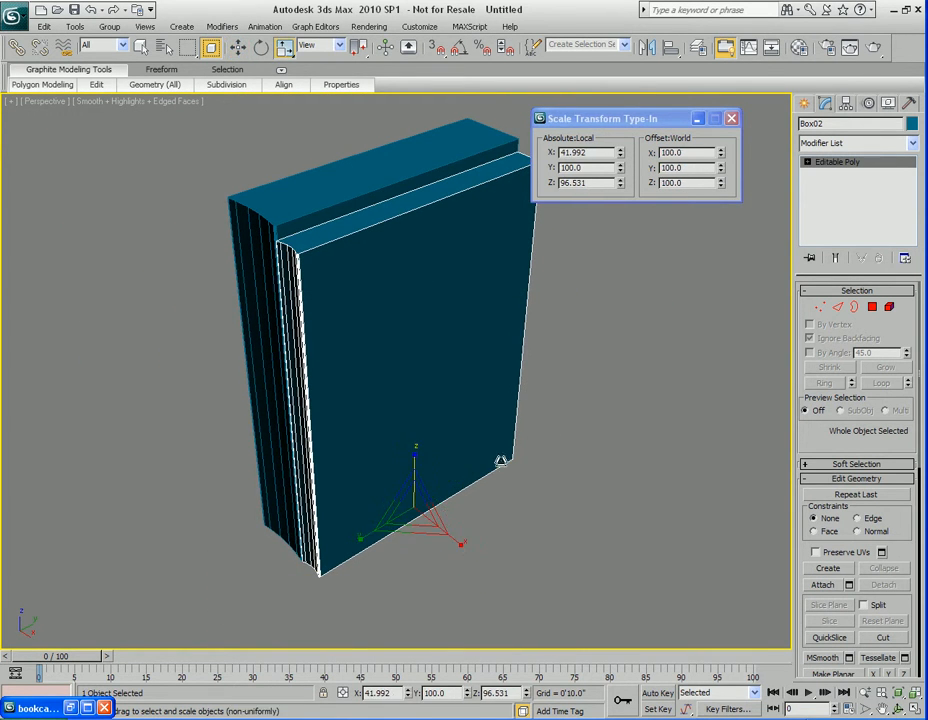
left_click_drag(362, 539, 368, 536)
middle_click_drag(368, 536, 459, 419, "alt")
scroll(451, 480, "up", 3)
middle_click_drag(458, 370, 452, 466, "alt")
scroll(454, 464, "down", 4)
scroll(454, 464, "up", 2)
middle_click_drag(445, 395, 431, 431, "alt")
key("q")
Step: Clone the thin book along X to about -5'6.567" as a single copy
middle_click_drag(455, 491, 415, 350)
key("w")
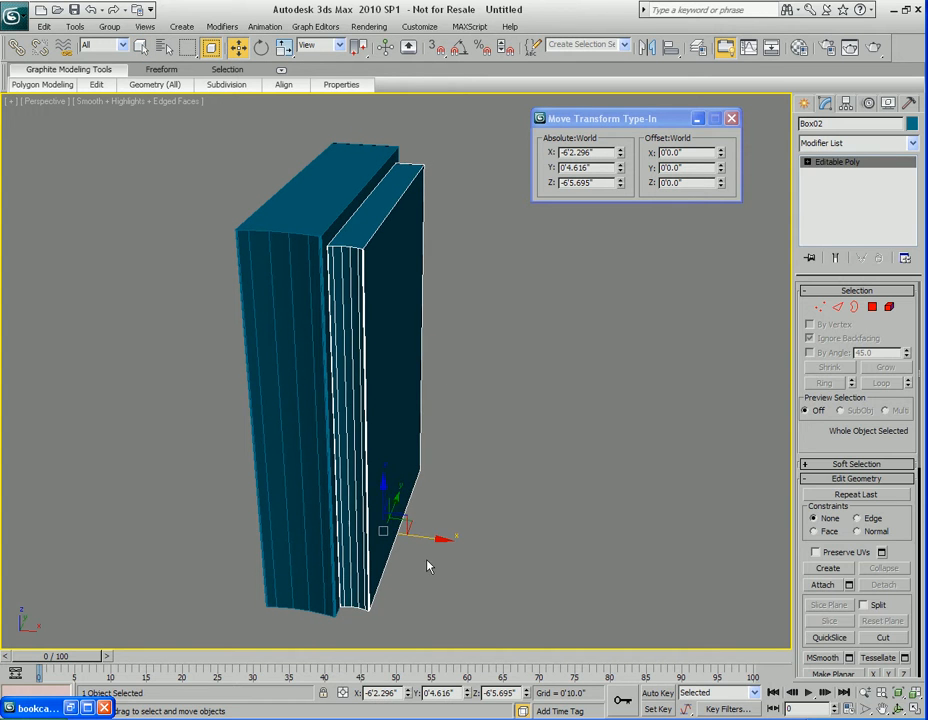
left_click_drag(427, 537, 462, 540, "shift")
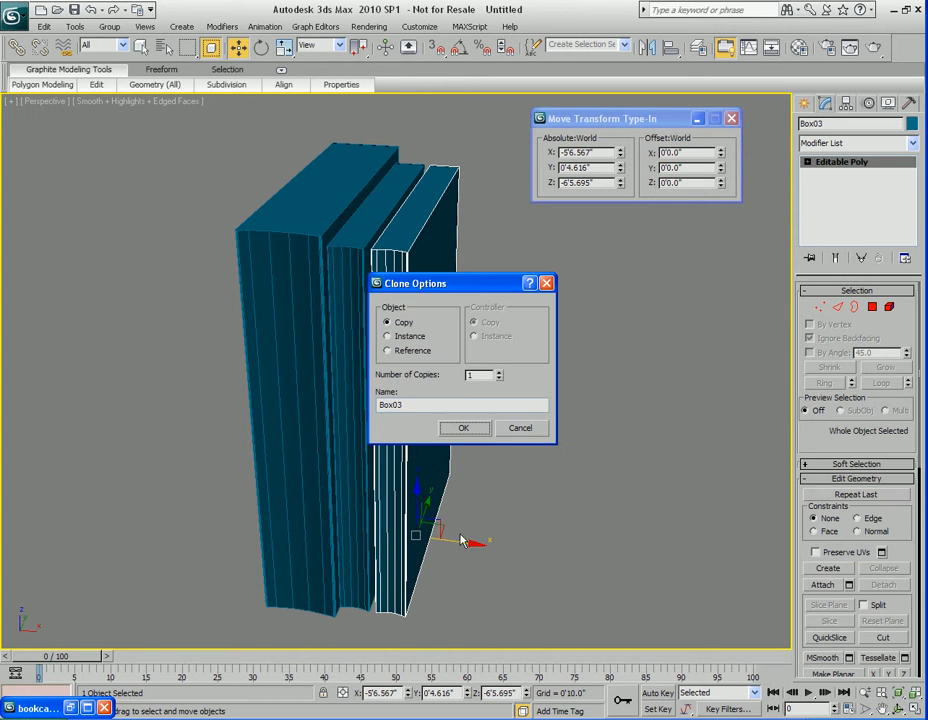
left_click(463, 432)
left_click_drag(720, 183, 724, 202)
middle_click_drag(522, 292, 493, 302, "alt")
scroll(493, 302, "up", 2)
middle_click_drag(495, 420, 499, 257)
scroll(499, 257, "up", 3)
middle_click_drag(510, 450, 522, 335)
left_click_drag(498, 336, 476, 336)
middle_click_drag(476, 336, 456, 411, "alt")
scroll(414, 371, "up", 2)
left_click_drag(459, 404, 461, 404)
middle_click_drag(461, 404, 483, 356, "alt")
key("ctrl+z")
key("ctrl+z")
key("ctrl+z")
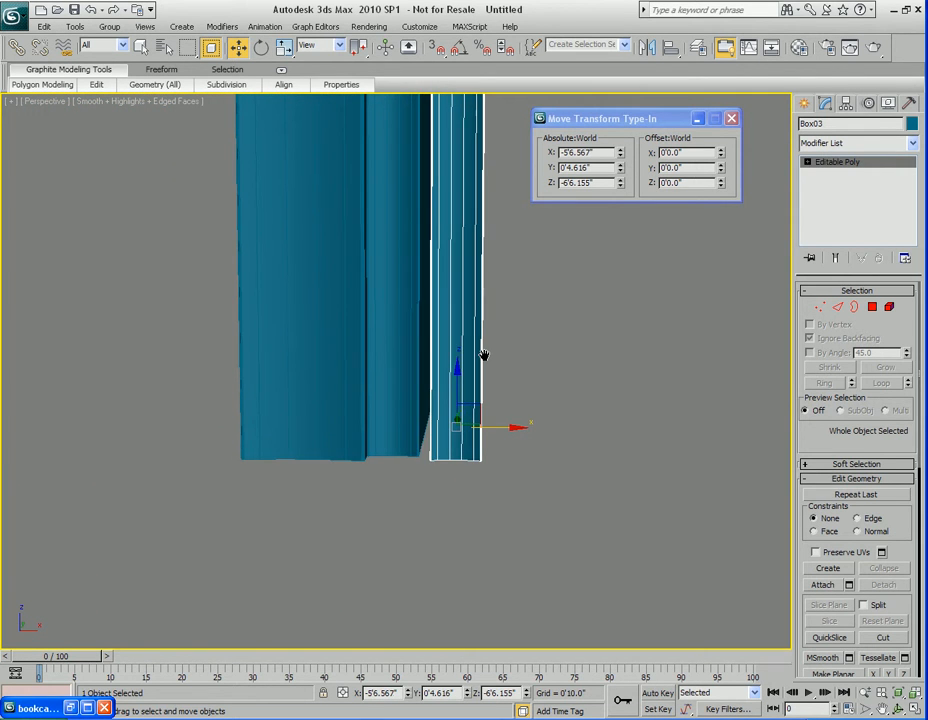
key("shift+z")
key("shift+z")
Step: Scale the third book along Z to about 95.761%, slightly shorter than its neighbour
key("r")
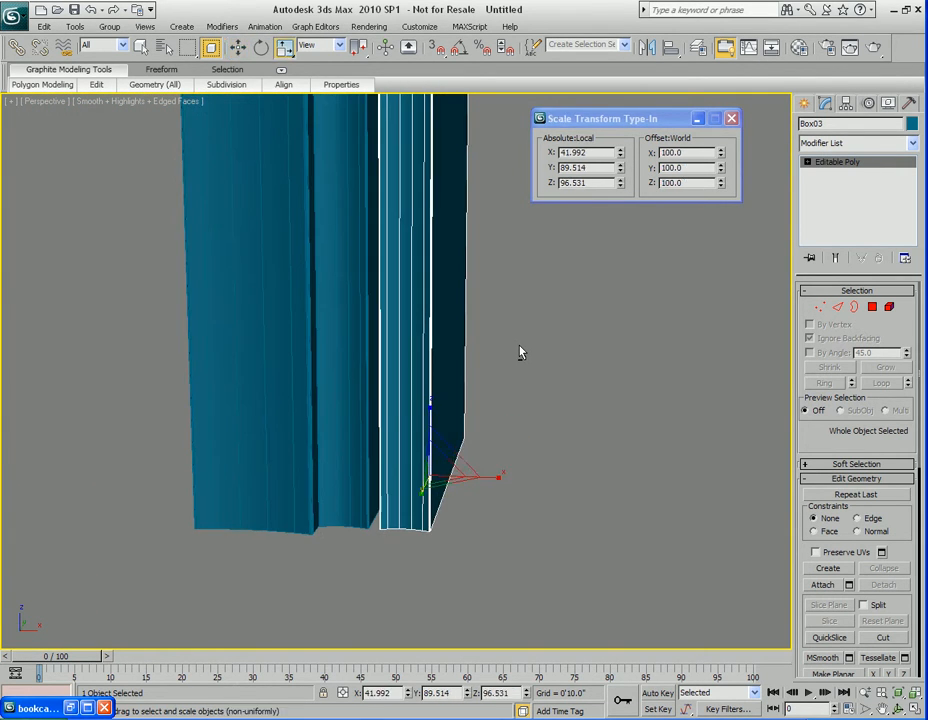
left_click(721, 186)
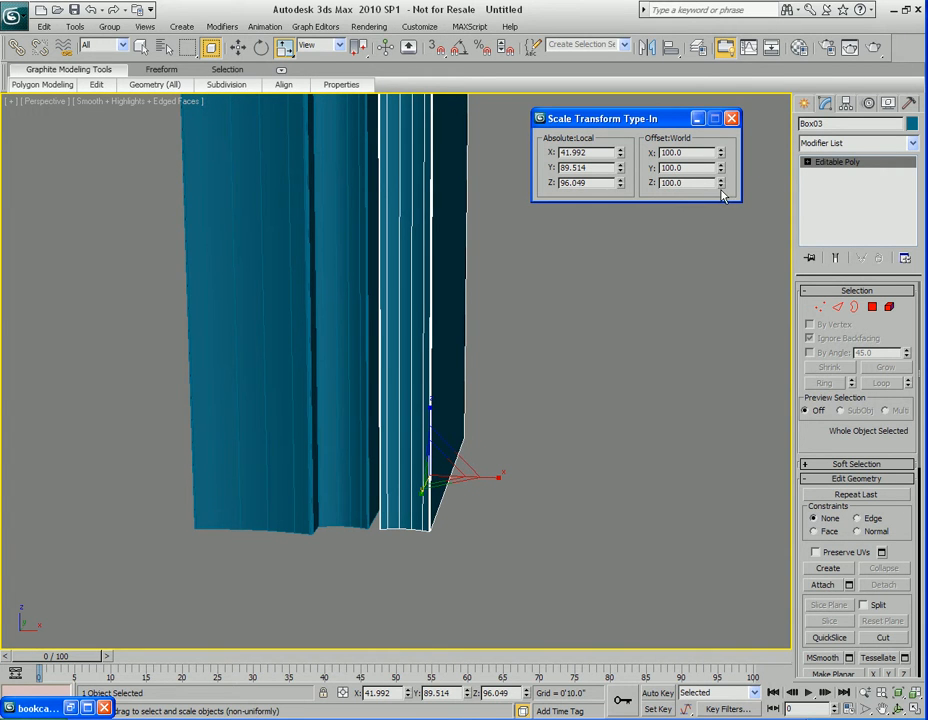
middle_click_drag(467, 247, 457, 372)
scroll(455, 365, "down", 3)
middle_click_drag(434, 295, 460, 350)
scroll(481, 331, "up", 5)
middle_click_drag(490, 250, 498, 374)
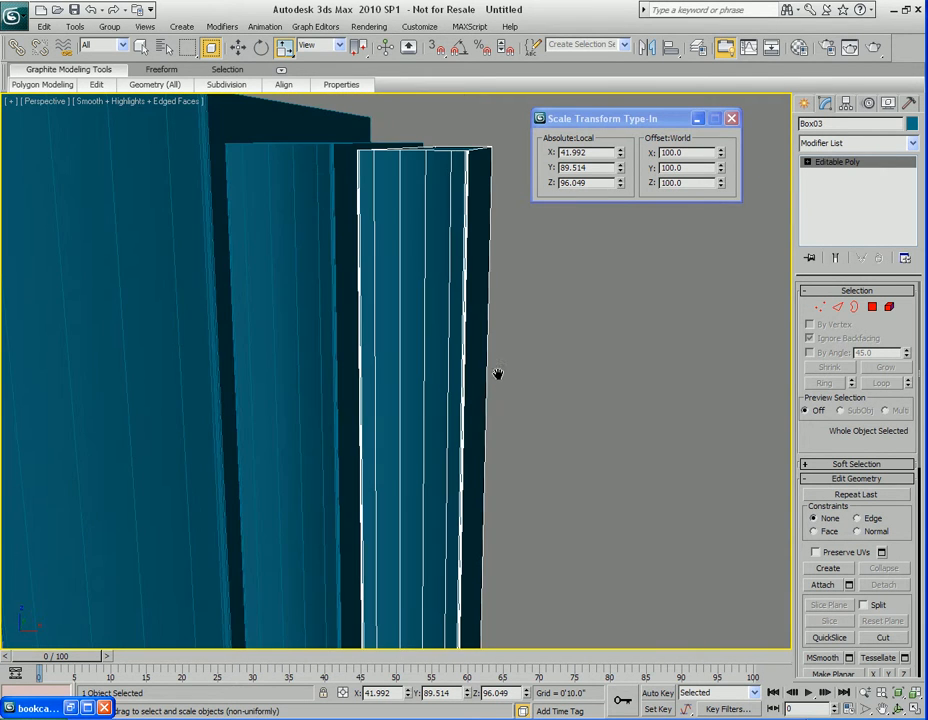
left_click(721, 186)
left_click(721, 186)
left_click(721, 186)
Step: Move the third book against its neighbour at X about -5'8.001" and lower it to Z about -6'6.143"
middle_click_drag(425, 450, 435, 344)
scroll(435, 344, "down", 3)
middle_click_drag(447, 570, 406, 375)
key("w")
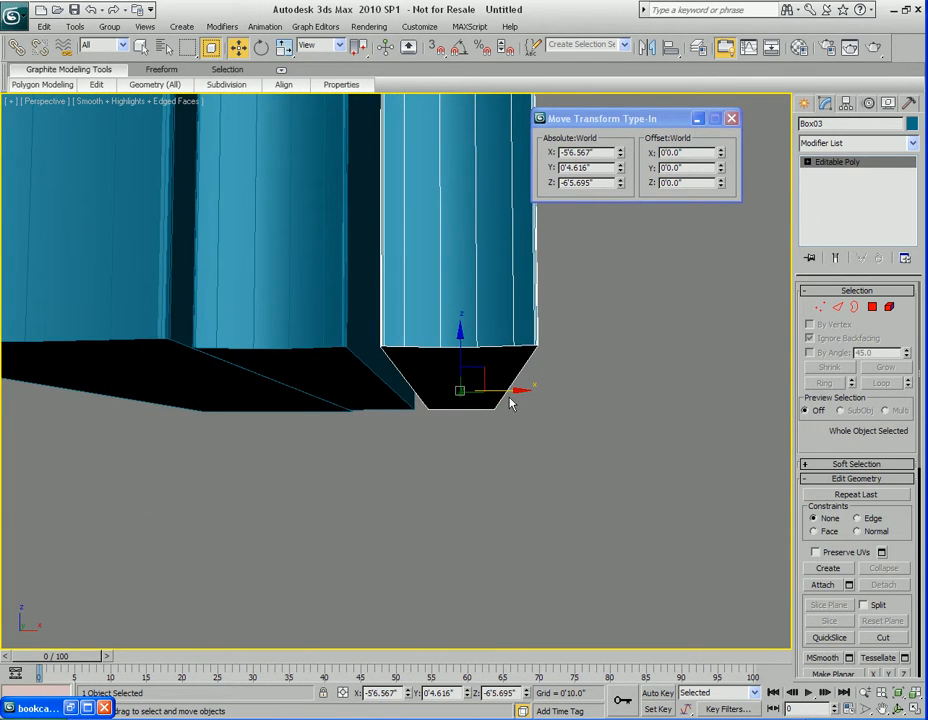
left_click_drag(509, 391, 488, 391)
middle_click_drag(452, 393, 400, 420, "alt")
scroll(400, 420, "down", 5)
middle_click_drag(394, 280, 400, 354, "alt")
scroll(424, 302, "up", 5)
middle_click_drag(424, 302, 424, 380)
scroll(448, 352, "up", 3)
middle_click_drag(469, 323, 485, 342)
left_click_drag(723, 190, 722, 197)
middle_click_drag(369, 438, 441, 316)
Step: At Polygon level, select the three middle spine polygons of the third book
key("q")
key("4")
middle_click_drag(416, 377, 413, 337, "alt")
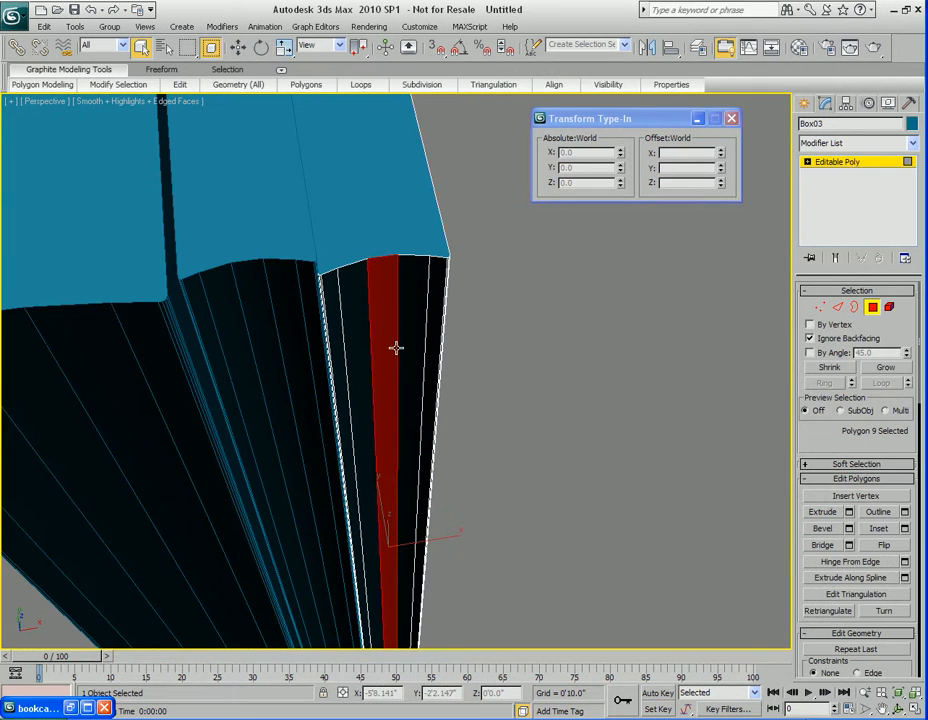
left_click(355, 307, "ctrl")
left_click(427, 302, "ctrl")
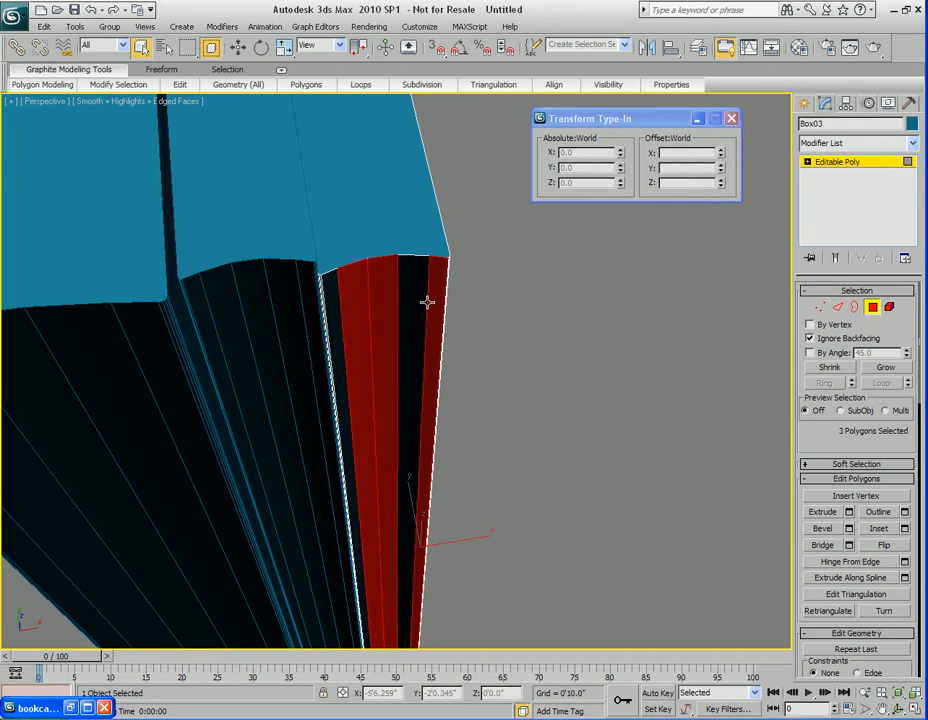
left_click(409, 301, "ctrl")
left_click(436, 297, "alt")
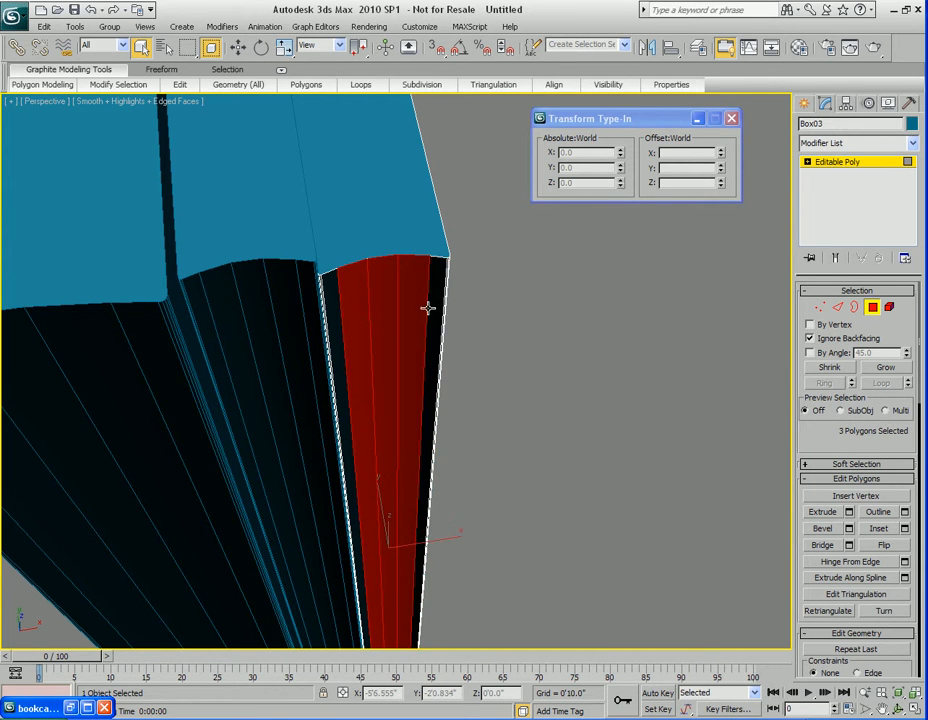
key("z")
Step: Flatten the third book's spine by moving the three polygons slightly along Y, and the centre one to about -1'10.731"
middle_click_drag(408, 286, 420, 346, "alt")
key("w")
left_click_drag(394, 430, 394, 435)
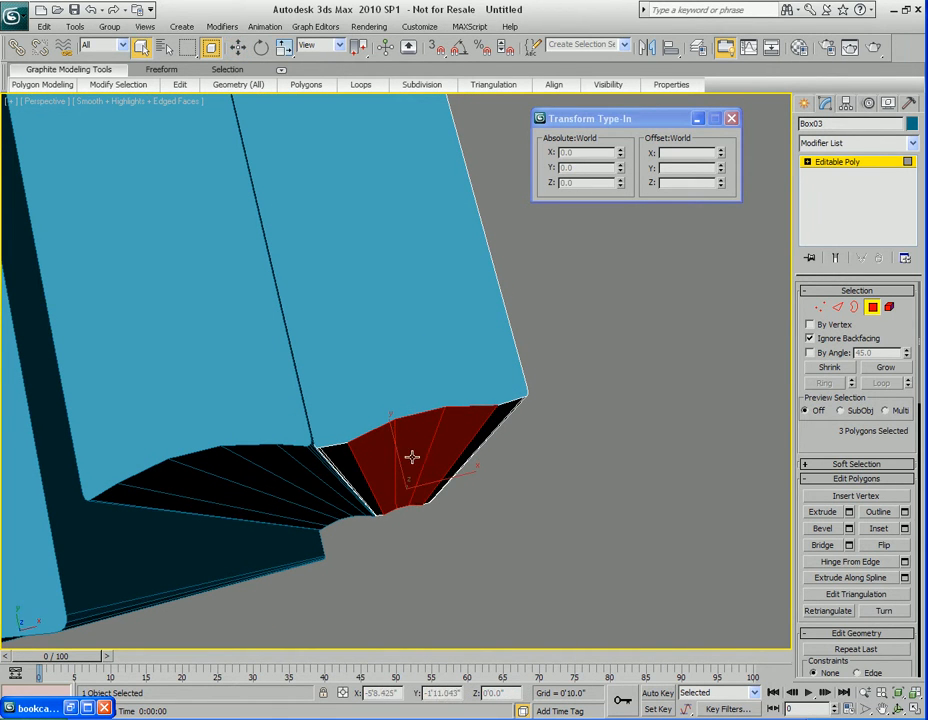
left_click(414, 471)
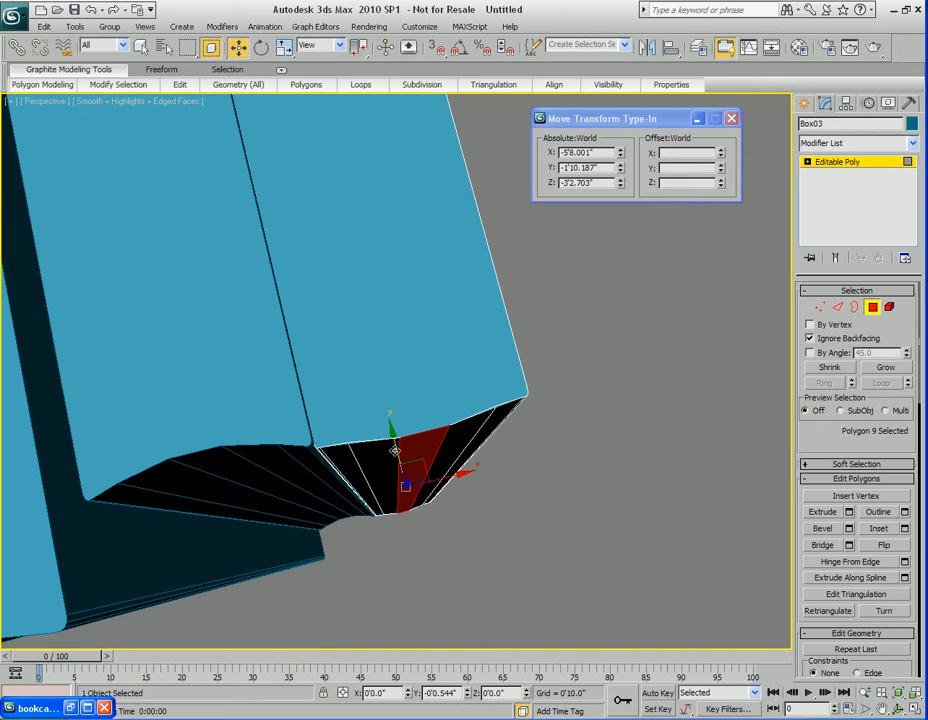
left_click_drag(394, 449, 412, 457)
Step: Test-render the Perspective view to check the reshaped spine, and close the render
middle_click_drag(462, 466, 441, 424, "alt")
scroll(445, 462, "down", 4)
key("shift+q")
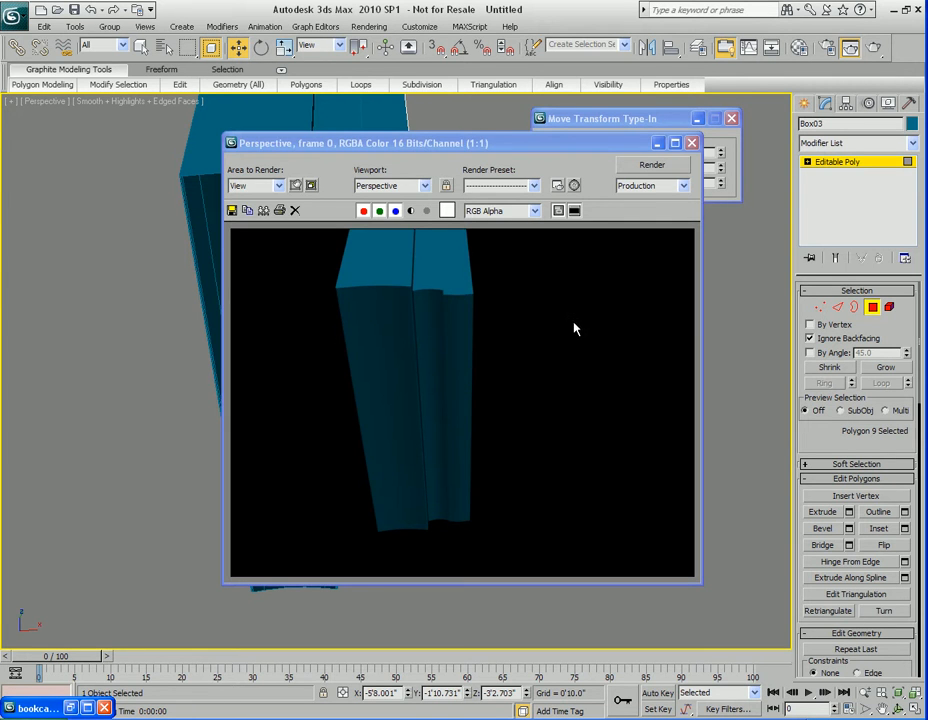
left_click(691, 143)
middle_click_drag(445, 420, 445, 394, "alt")
Step: Clear the polygon selection and leave Polygon level on the third book
left_click(497, 333)
key("4")
scroll(433, 356, "down", 3)
mouse_move(435, 344)
middle_mouse_down()
mouse_move(436, 358)
mouse_move(445, 328)
mouse_move(445, 346)
middle_mouse_up()
key("q")
scroll(445, 346, "up", 4)
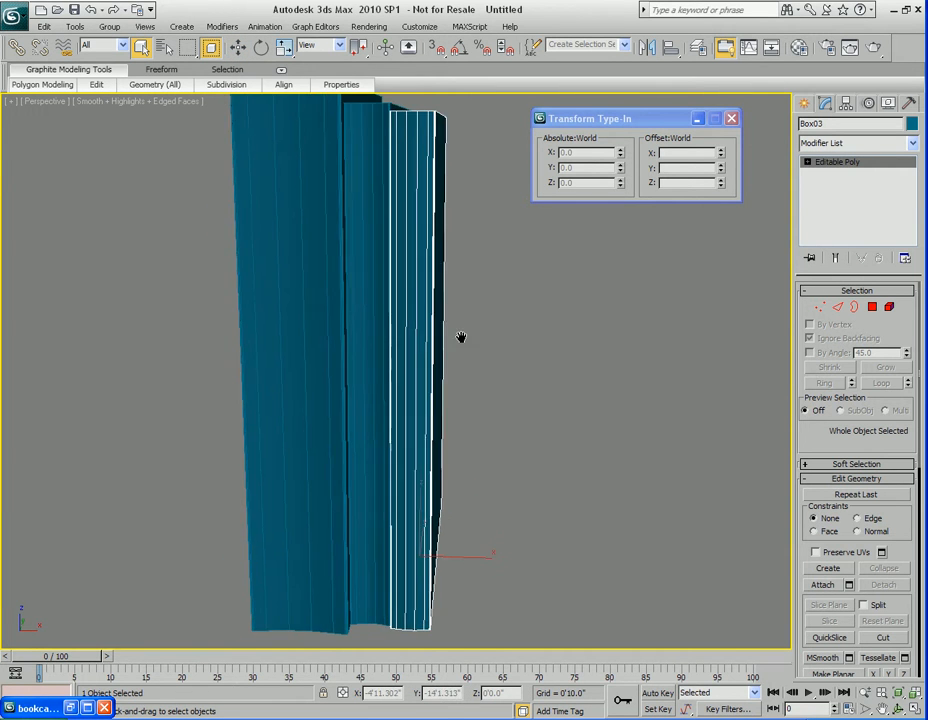
scroll(461, 356, "down", 3)
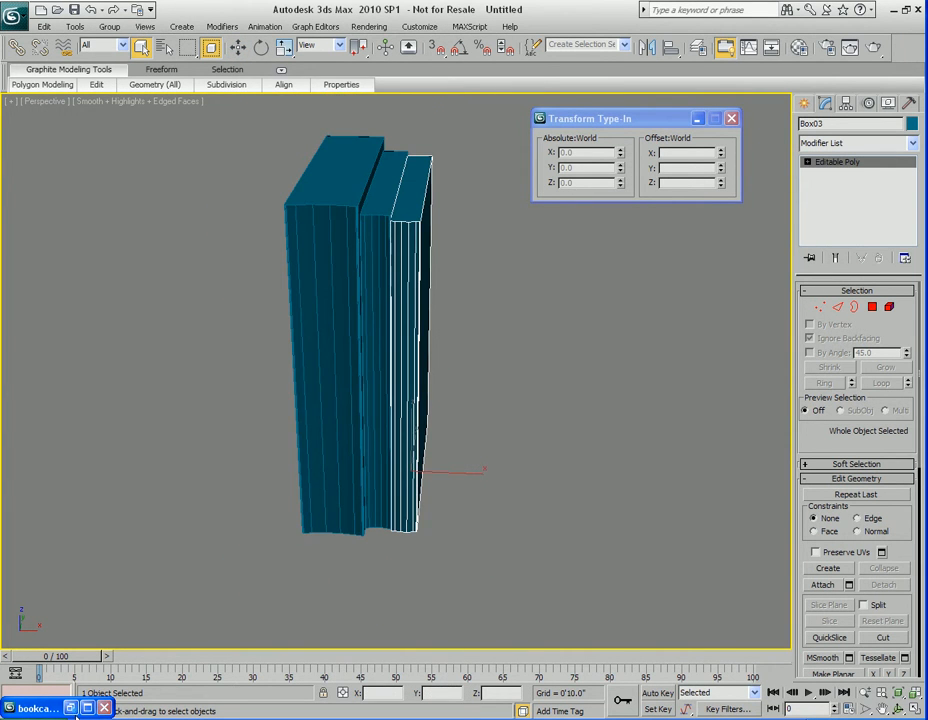
Step: Examine the book widths on the middle shelf of the bookcase reference photo, and minimize the photo
left_click(70, 708)
scroll(307, 392, "down", 2)
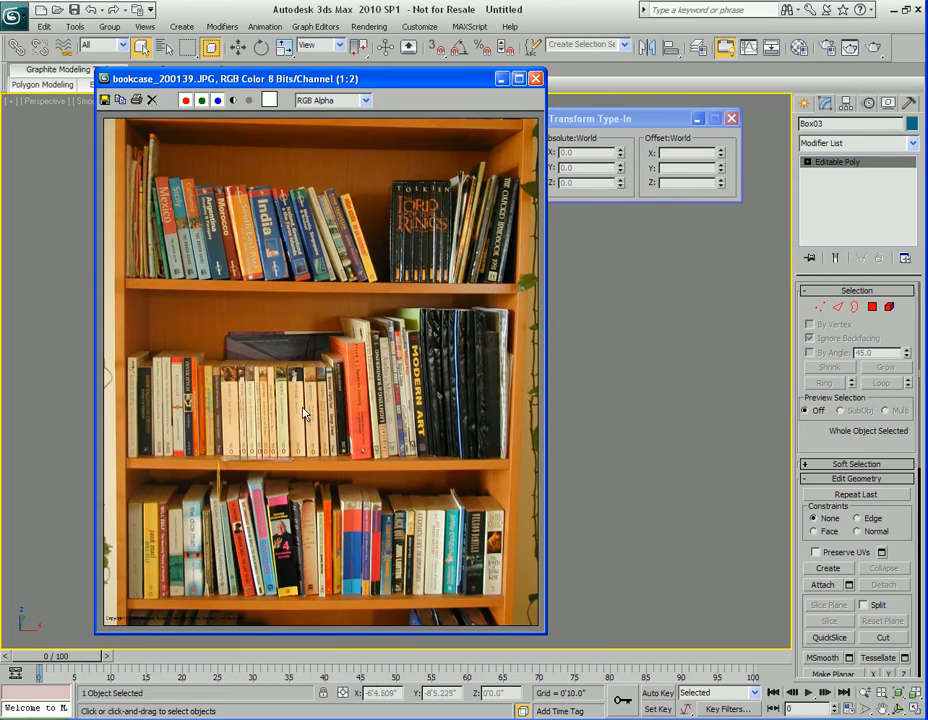
scroll(307, 413, "up", 2)
middle_click_drag(326, 413, 317, 408)
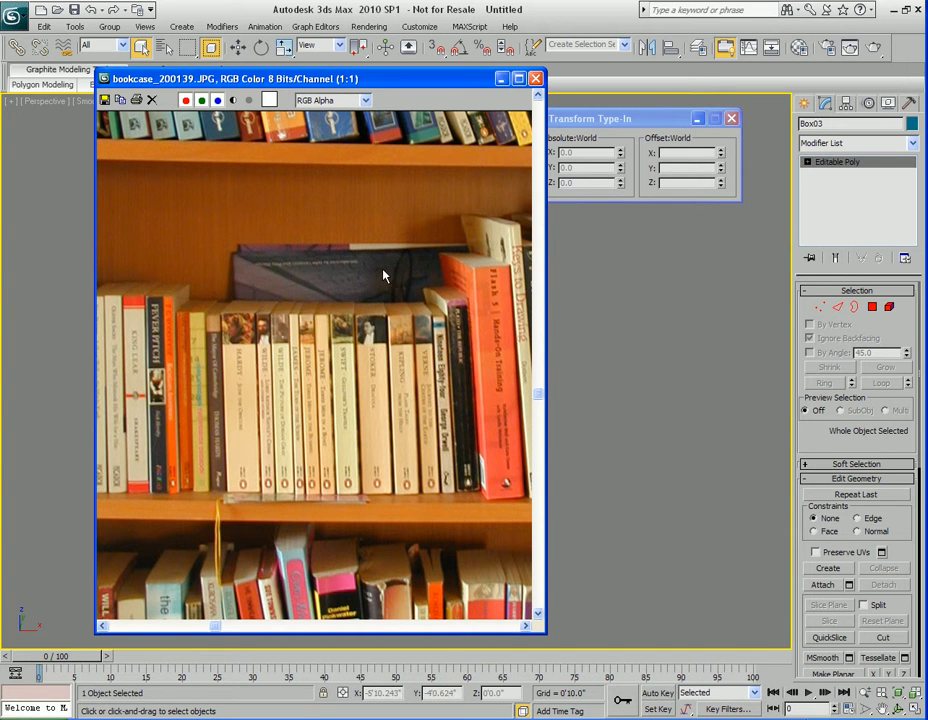
left_click(502, 79)
Step: Clone the third book along X and narrow the copy to about 25.83% in X
middle_click_drag(458, 361, 432, 353, "alt")
key("w")
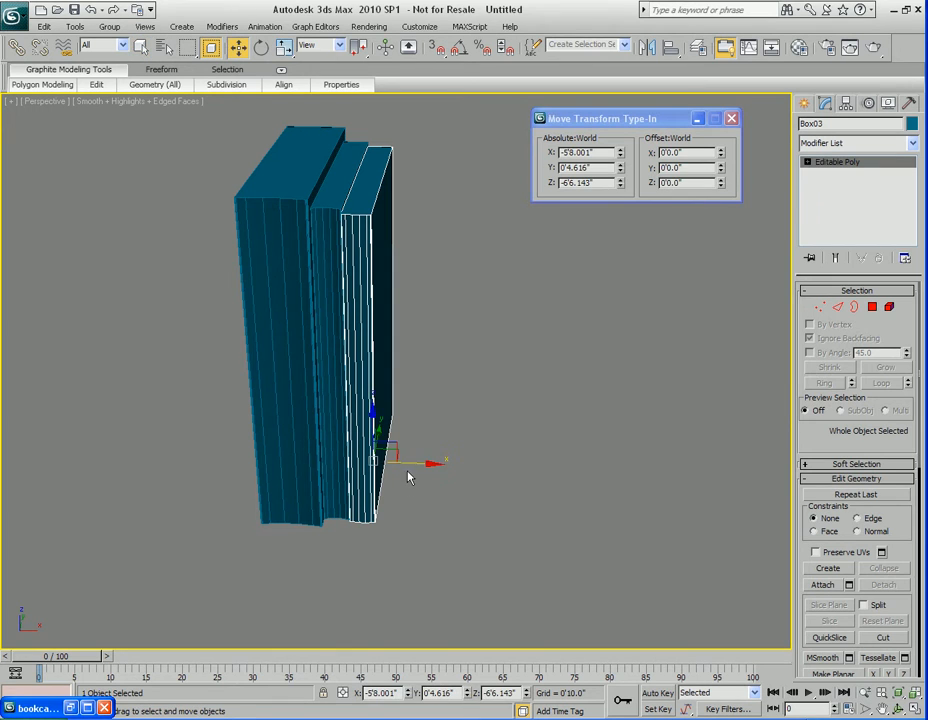
left_click_drag(414, 461, 461, 467, "shift")
left_click(463, 428)
key("r")
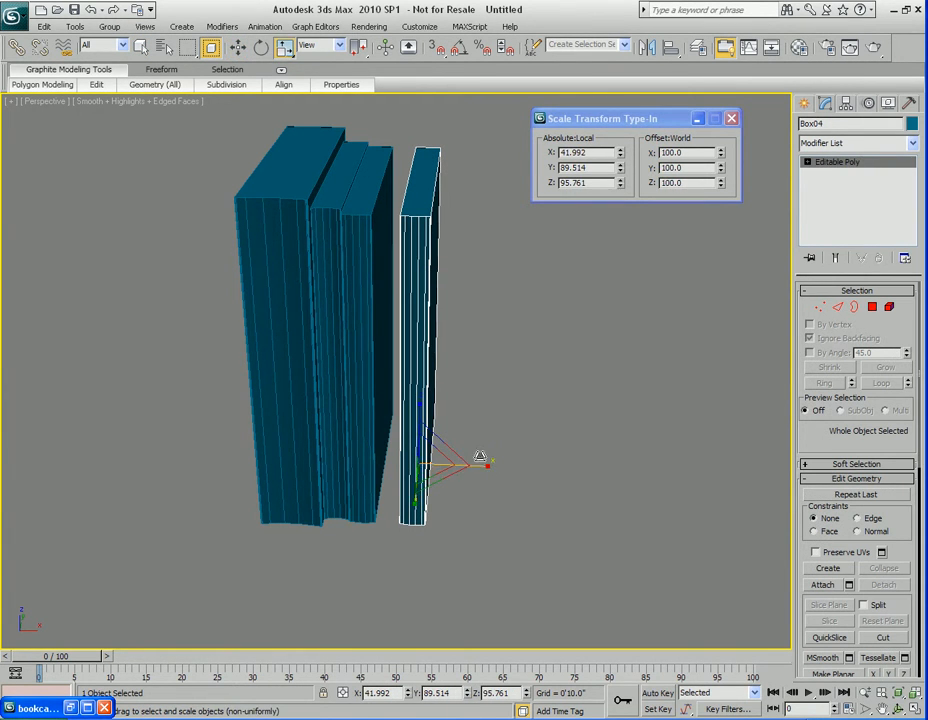
left_click_drag(471, 466, 440, 501)
scroll(462, 481, "up", 3)
Step: Move the narrow fourth book along X to about -5'2.916", against the third book
key("w")
middle_click_drag(440, 501, 414, 404, "alt")
scroll(414, 404, "up", 2)
middle_click_drag(465, 546, 462, 456)
left_click_drag(439, 555, 428, 555)
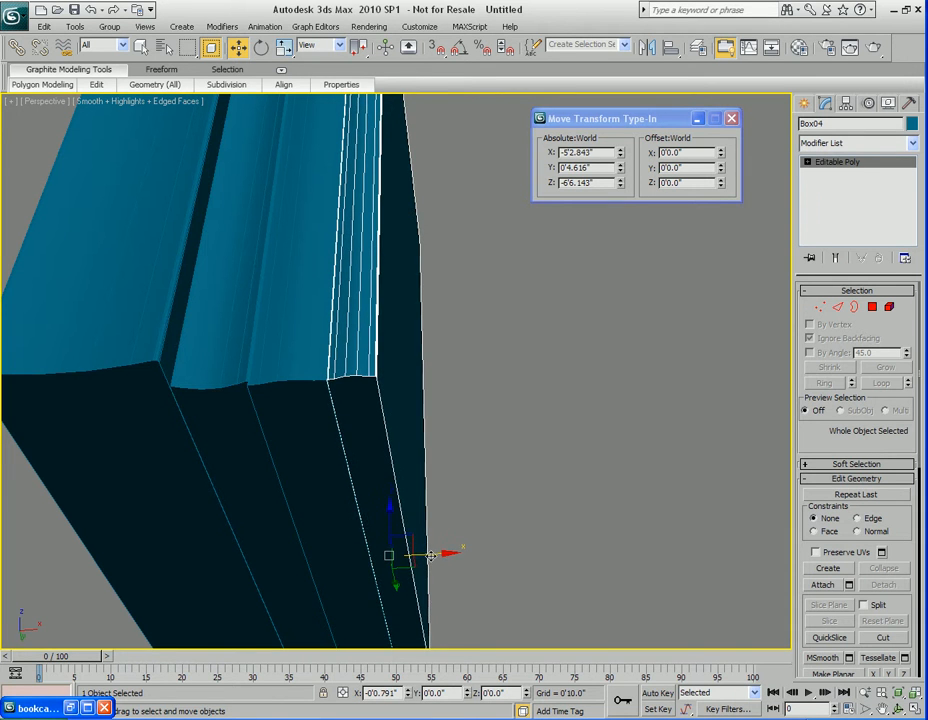
middle_click_drag(435, 543, 381, 435, "alt")
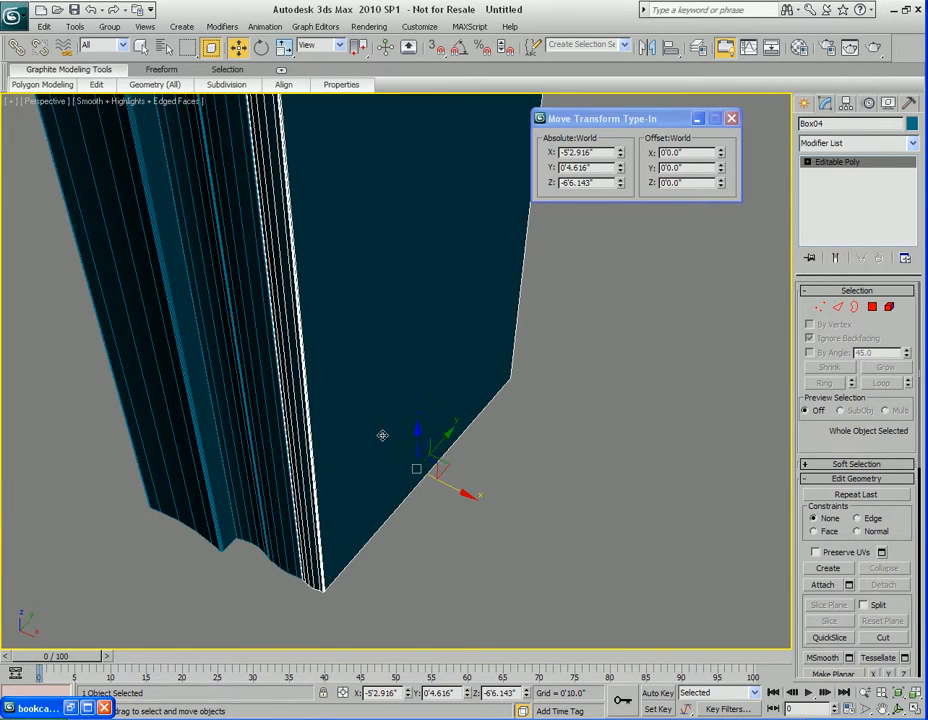
Step: Scale the fourth book along Y to about 91.957% and slightly increase its height along Z
key("r")
left_click_drag(374, 510, 373, 511)
middle_click_drag(290, 470, 376, 412, "alt")
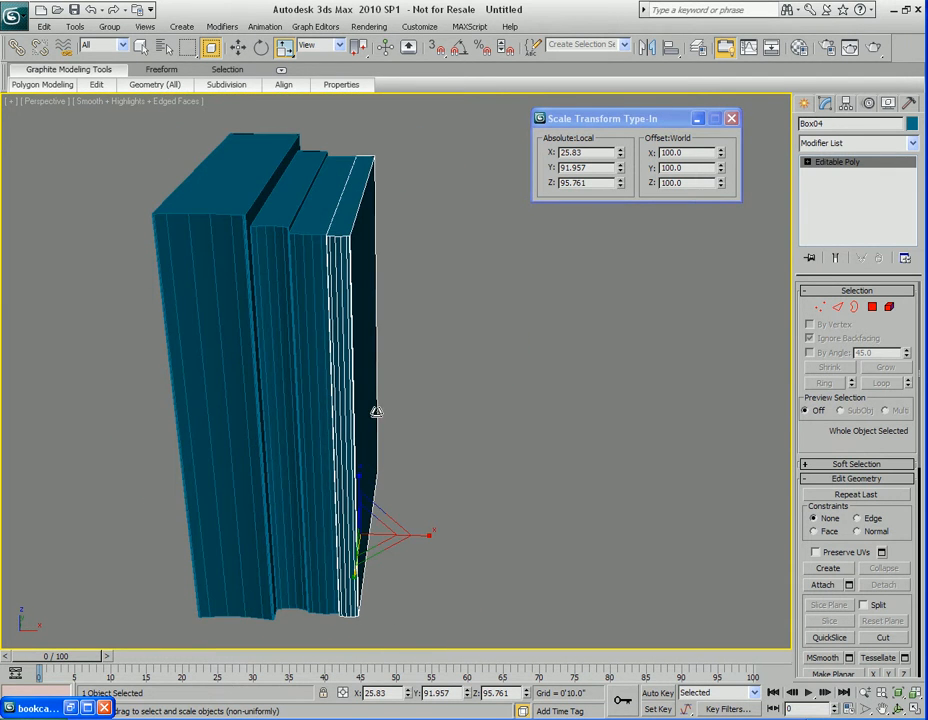
left_click_drag(726, 192, 724, 187)
middle_click_drag(336, 350, 352, 331, "alt")
scroll(352, 331, "down", 3)
scroll(427, 323, "up", 1)
Step: Test-render the row of four books in the Perspective view, close the render and inspect the row
key("q")
key("shift+q")
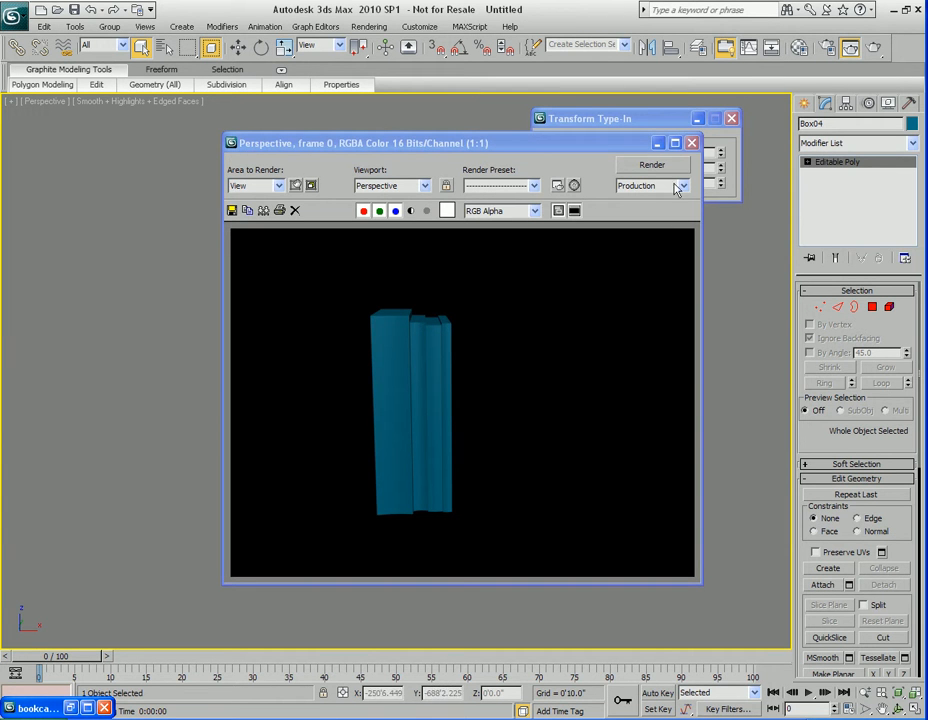
left_click(691, 143)
scroll(439, 366, "up", 6)
mouse_move(470, 348)
middle_mouse_down("alt")
mouse_move(468, 294)
mouse_move(439, 346)
mouse_move(472, 380)
mouse_move(466, 325)
middle_mouse_up("alt")
scroll(466, 325, "down", 3)
middle_click_drag(470, 400, 479, 324)
left_click(486, 296)
scroll(475, 317, "down", 4)
left_click(402, 284)
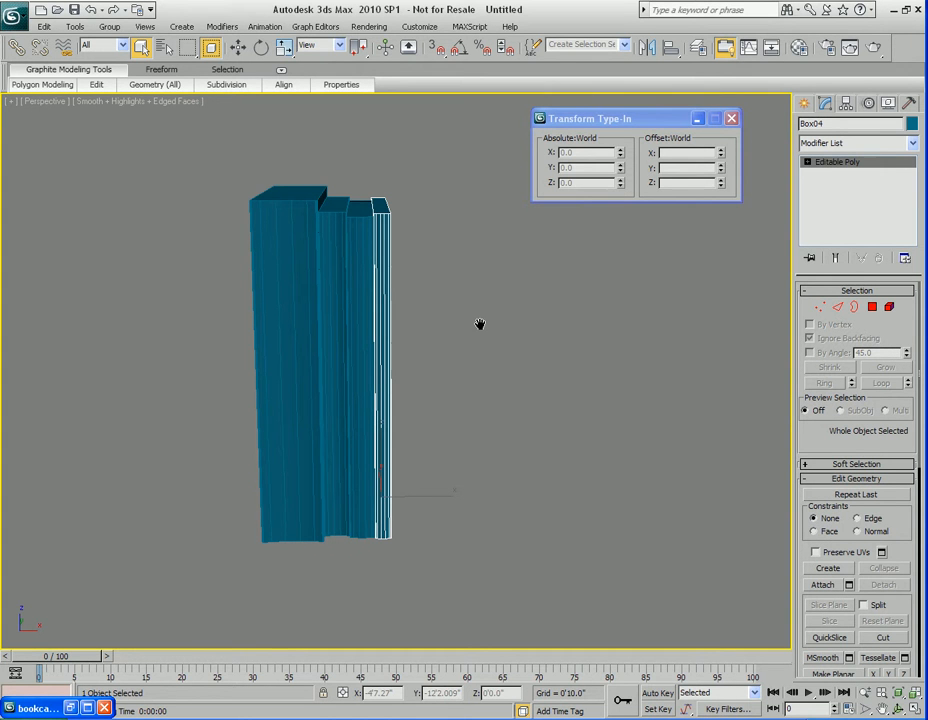
Step: Examine the taller books at the far end of the middle shelf in the reference photo
left_click(72, 708)
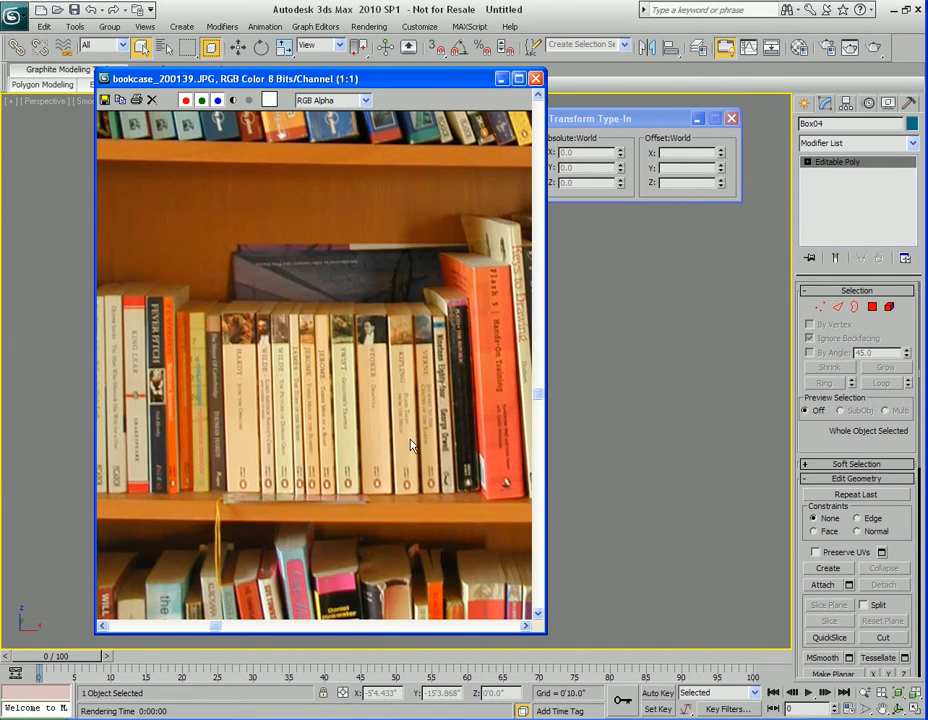
scroll(393, 390, "down", 1)
scroll(374, 346, "up", 1)
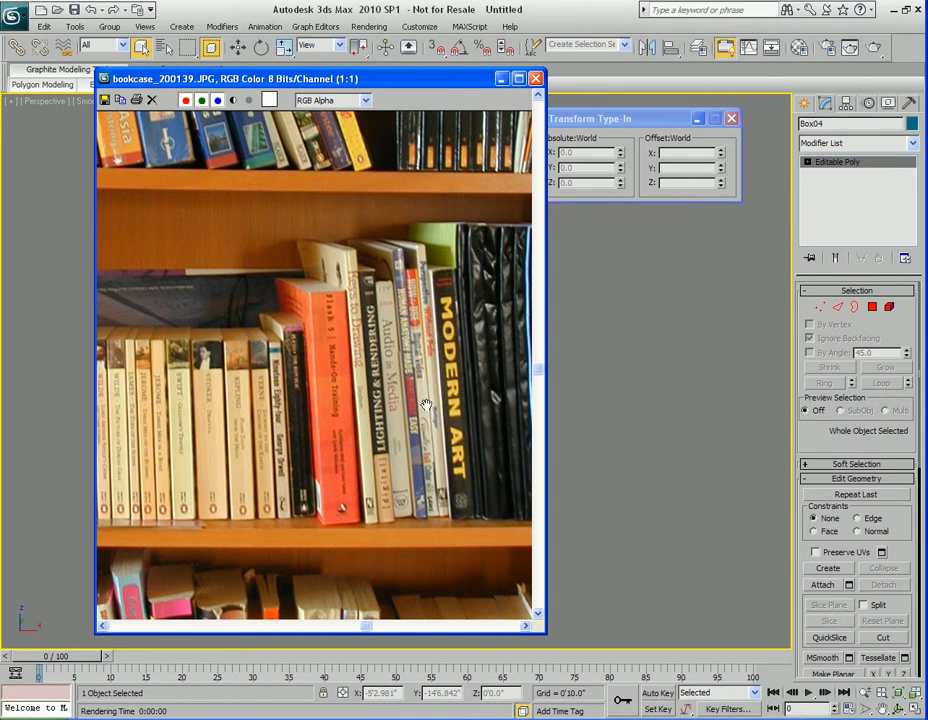
Step: Minimize the reference photo and clone the narrow fourth book along X to about -2'10.985"
scroll(323, 398, "down", 1)
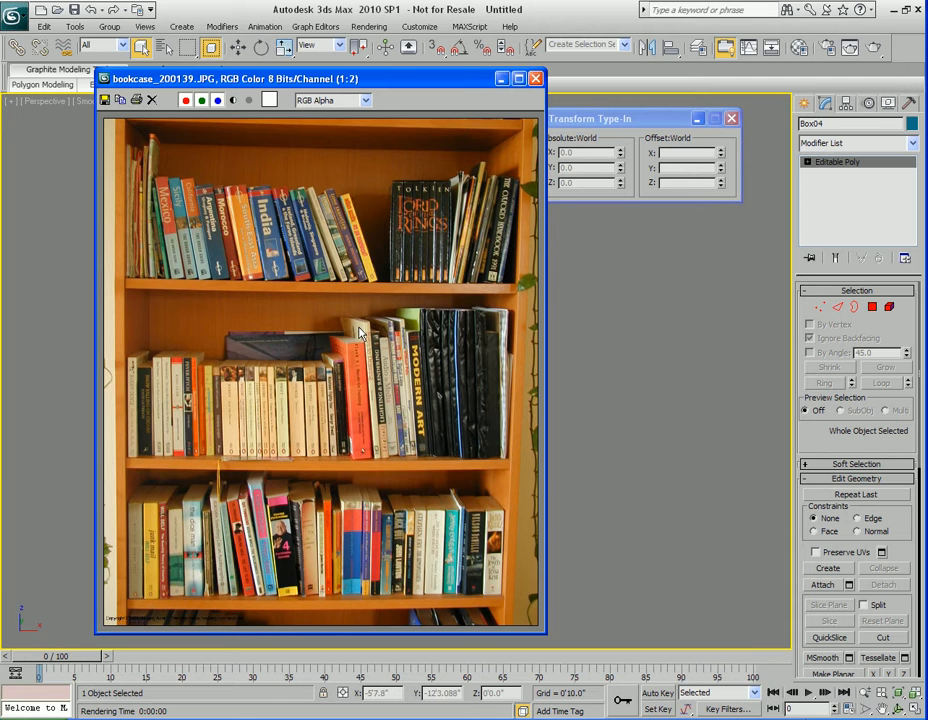
left_click(501, 78)
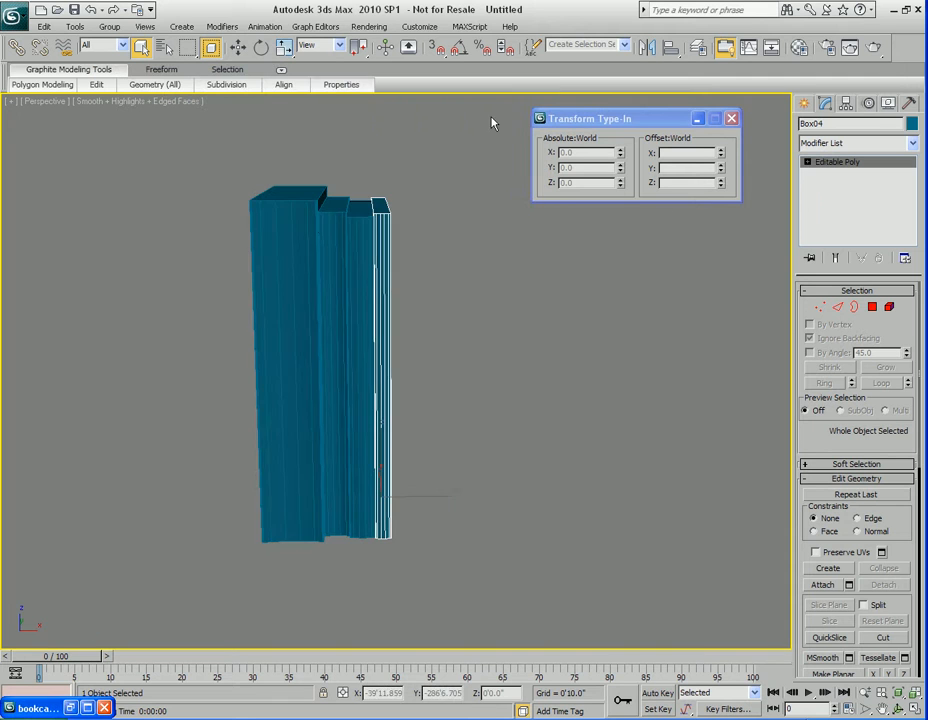
middle_click_drag(437, 432, 390, 419, "alt")
key("w")
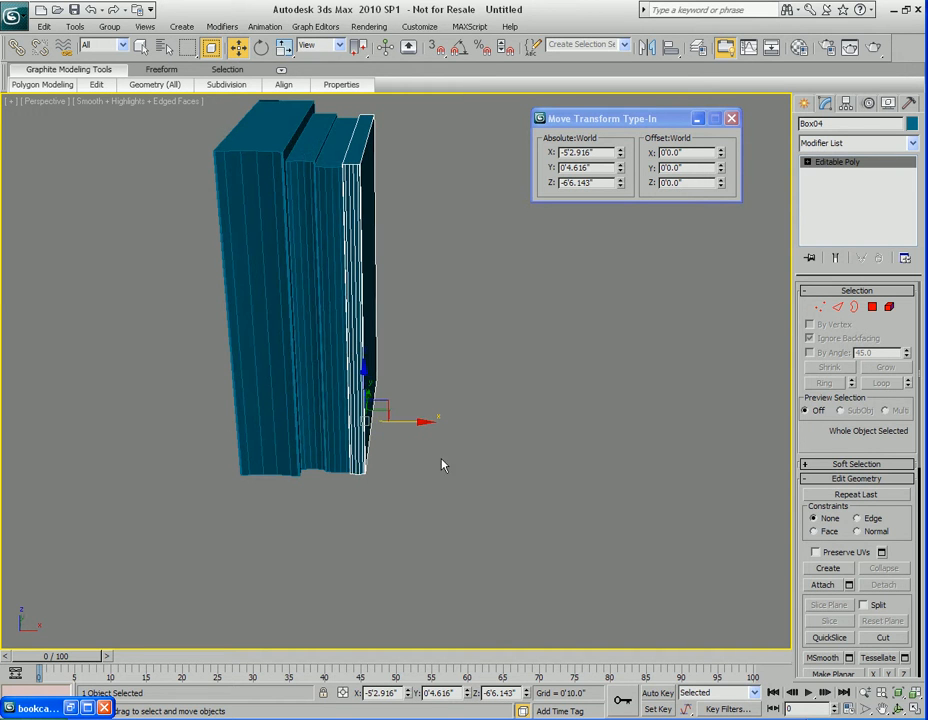
left_click_drag(409, 421, 508, 425, "shift")
left_click(454, 430)
Step: Try tilting the fifth book about -27.838° around Y in the Front view, and undo the rotation
mouse_move(458, 483)
middle_mouse_down("alt")
mouse_move(463, 417)
mouse_move(414, 398)
mouse_move(449, 418)
mouse_move(449, 431)
middle_mouse_up("alt")
key("f")
key("z")
middle_click_drag(427, 501, 467, 364)
scroll(467, 364, "up", 2)
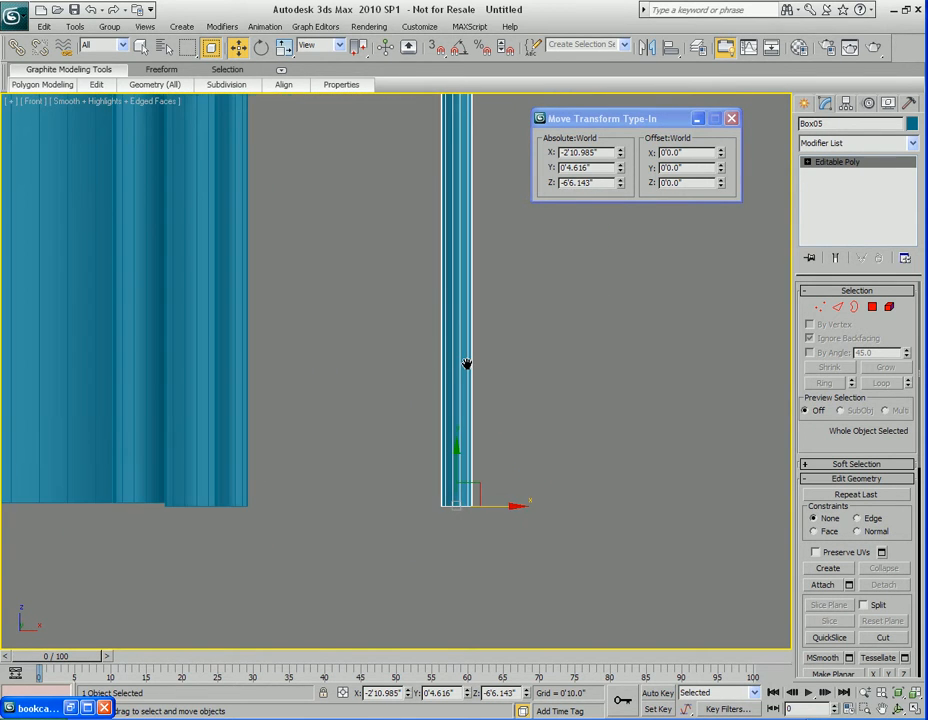
middle_click_drag(467, 492, 455, 421)
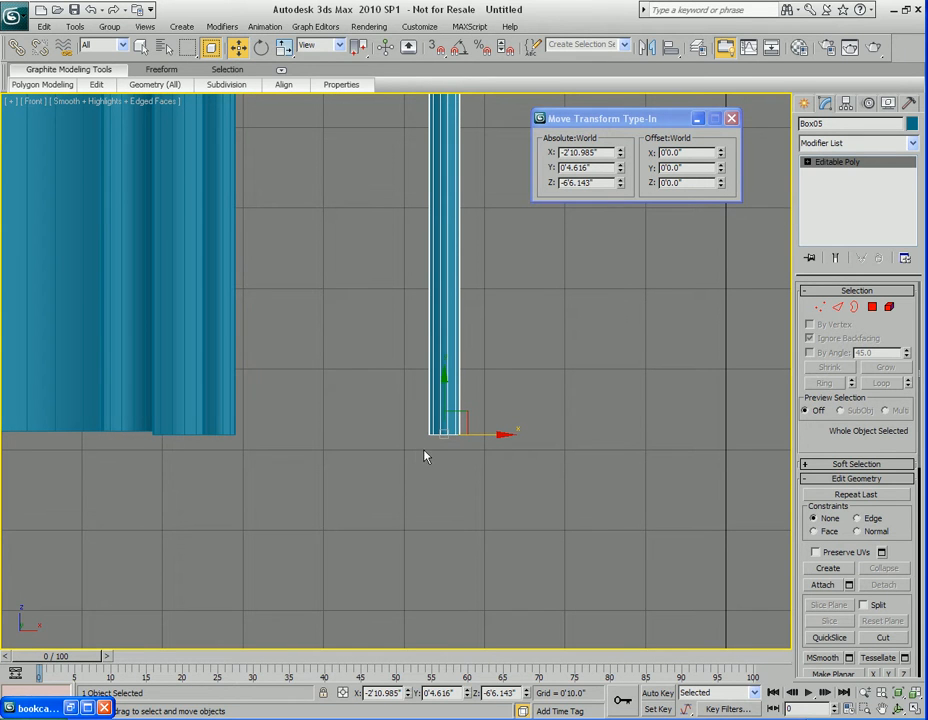
key("e")
left_click_drag(486, 398, 438, 457)
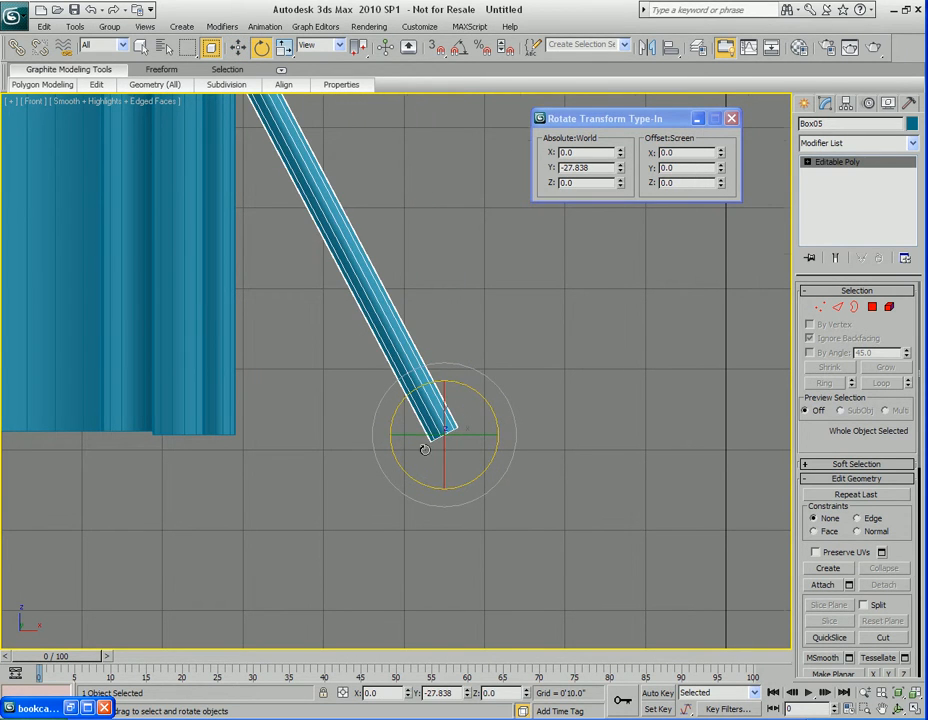
scroll(425, 450, "up", 2)
scroll(418, 430, "up", 2)
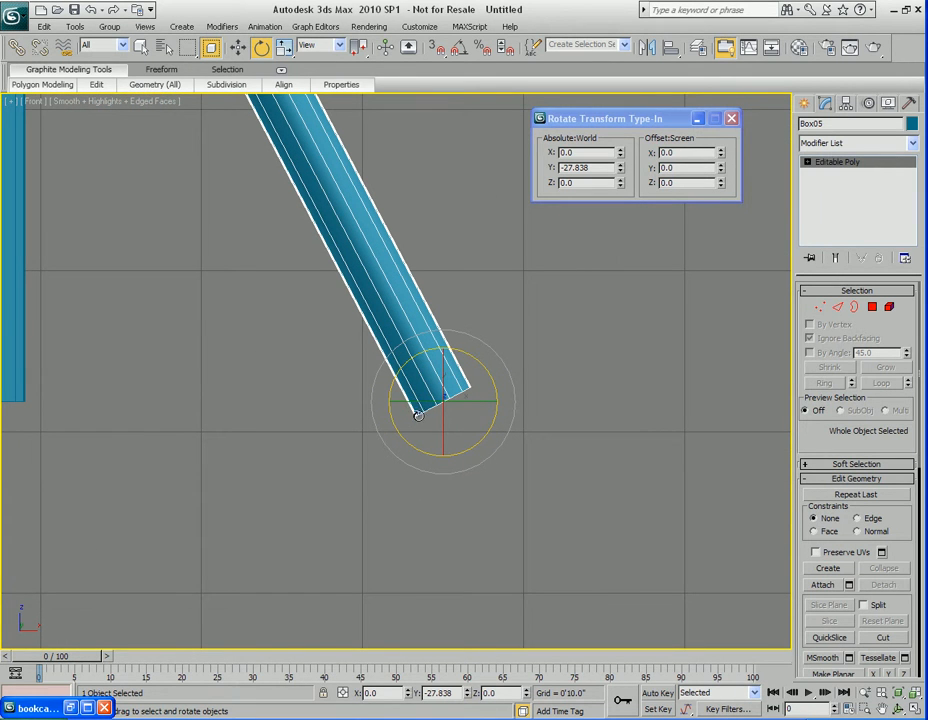
key("ctrl+z")
scroll(331, 389, "down", 2)
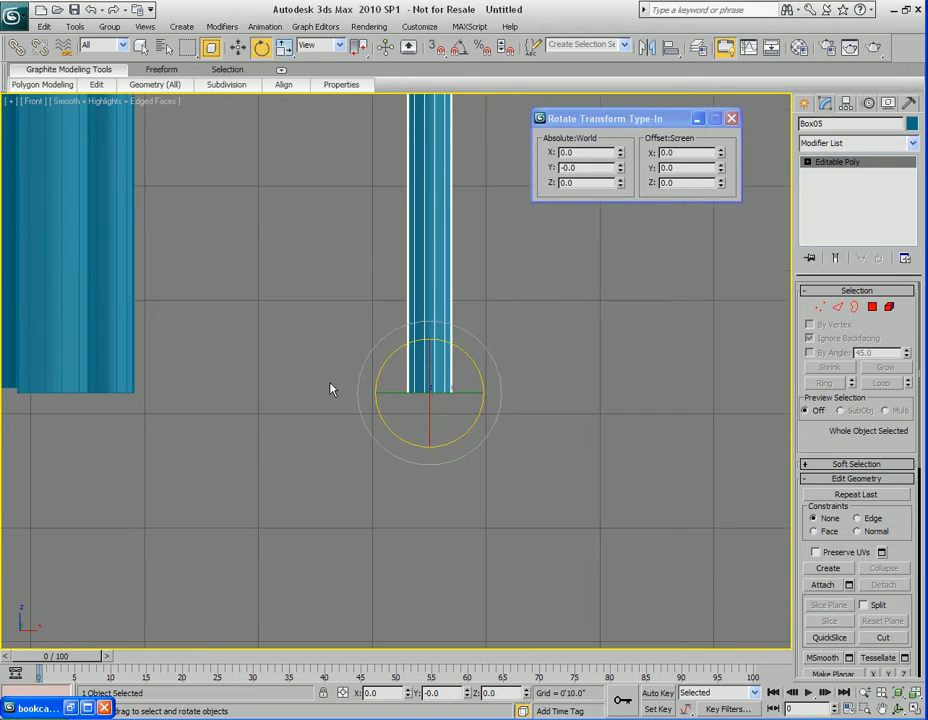
middle_click_drag(331, 343, 359, 378)
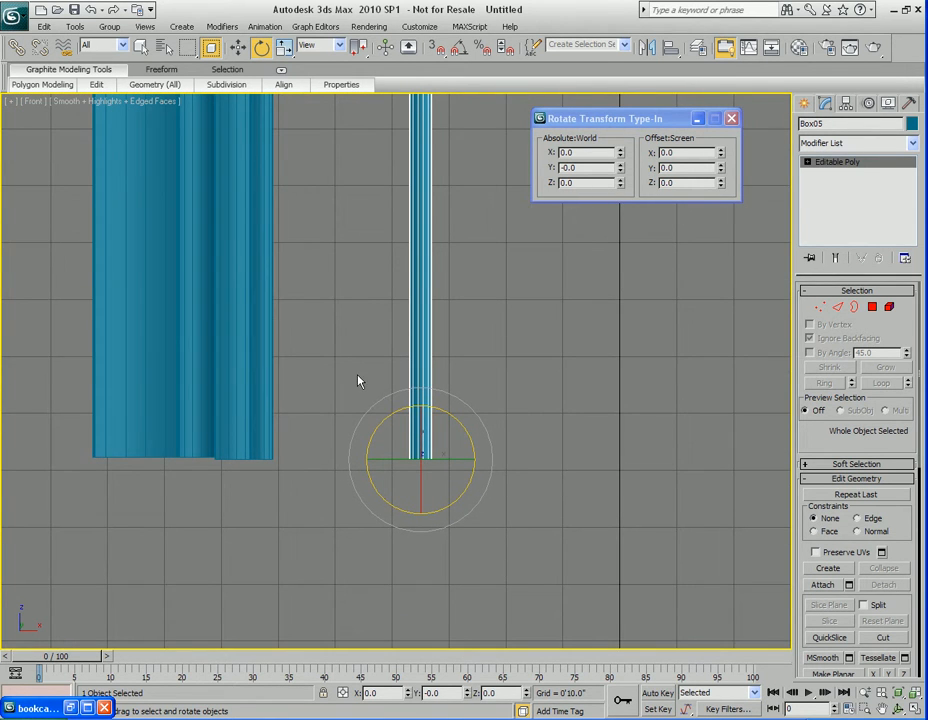
Step: Enable Affect Pivot Only for the fifth book, with its underside visible in the Perspective view
key("p")
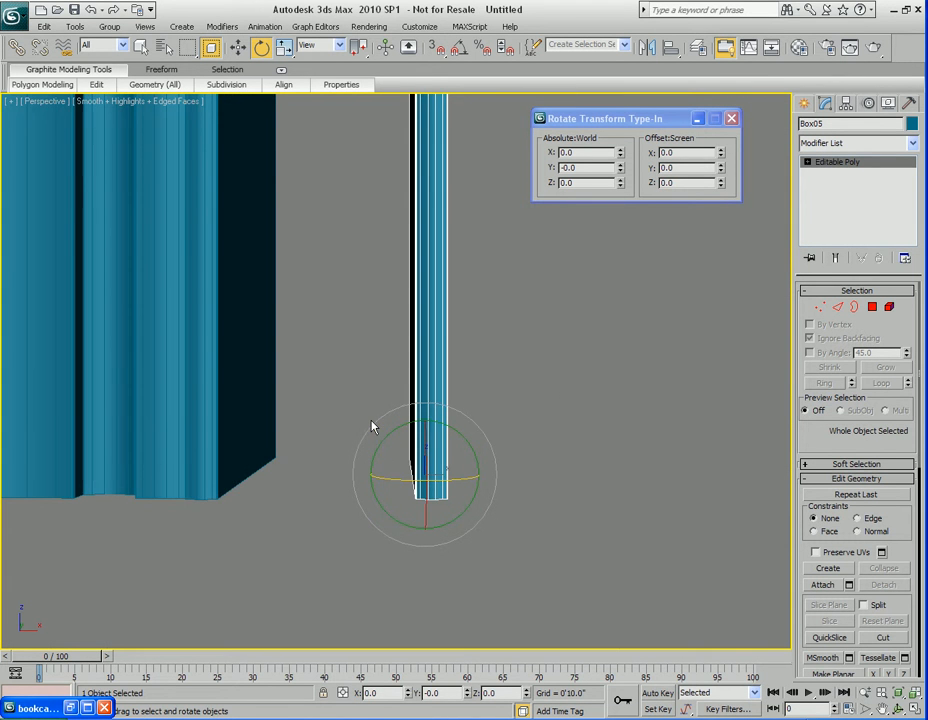
mouse_move(400, 433)
middle_mouse_down("alt")
mouse_move(437, 418)
mouse_move(426, 437)
mouse_move(435, 408)
mouse_move(362, 423)
mouse_move(396, 409)
middle_mouse_up("alt")
scroll(437, 418, "down", 3)
key("q")
scroll(435, 408, "up", 2)
scroll(362, 423, "up", 2)
left_click(845, 103)
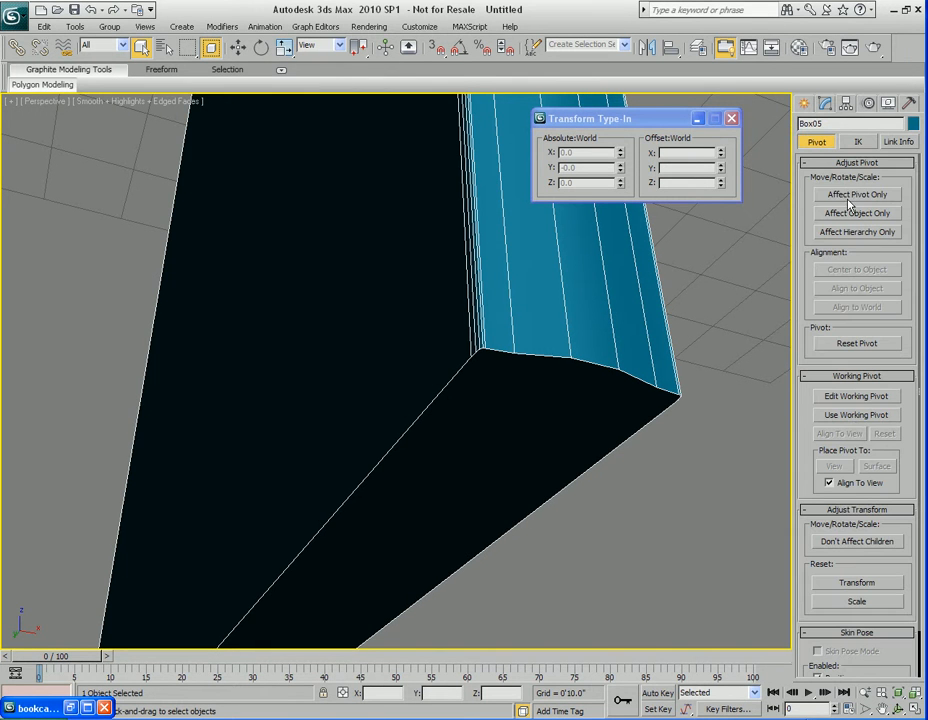
left_click(857, 195)
Step: Snap the fifth book's pivot to its lower front spine corner facing the row, about X -3'0.938", Y -1'10.889", and finish pivot editing
middle_click_drag(432, 493, 394, 428)
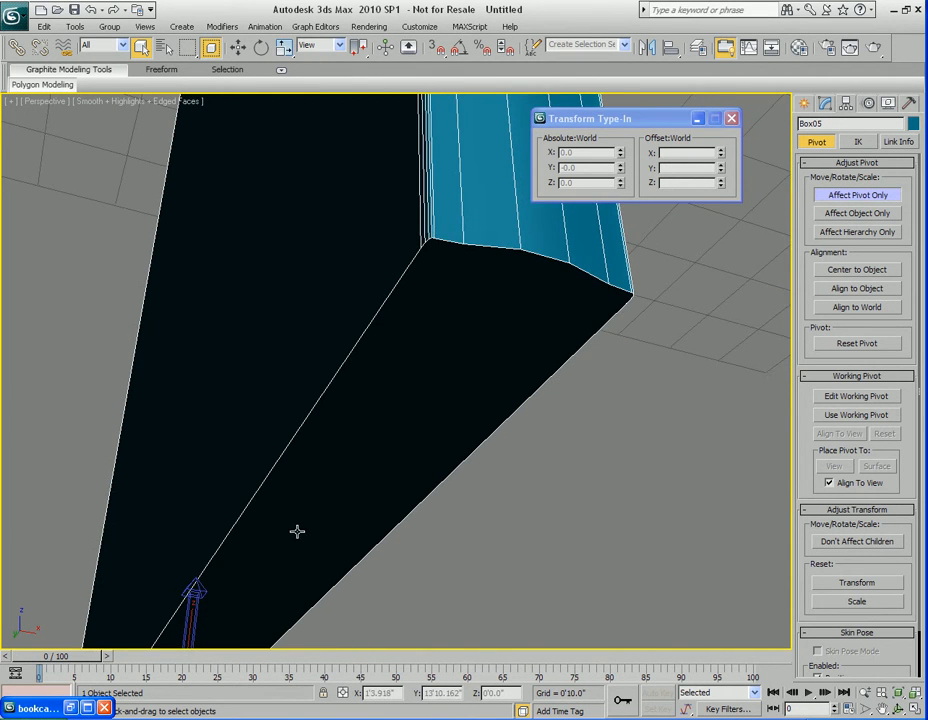
scroll(296, 536, "down", 2)
key("w")
mouse_move(260, 568)
left_mouse_down("shift")
mouse_move(404, 350)
mouse_move(404, 330)
left_mouse_up("shift")
key("s")
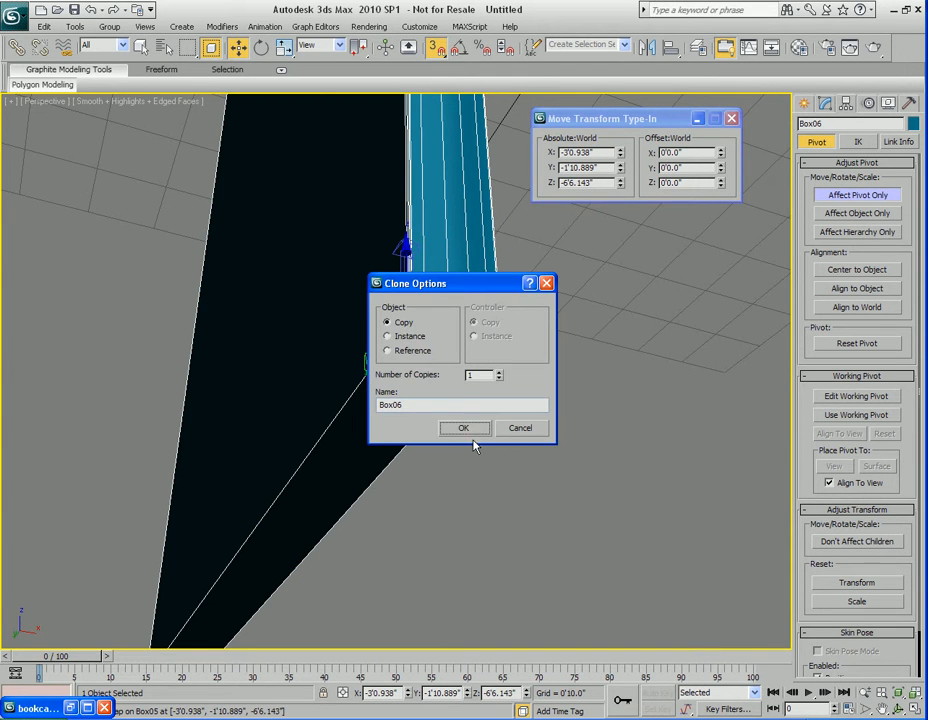
left_click(522, 429)
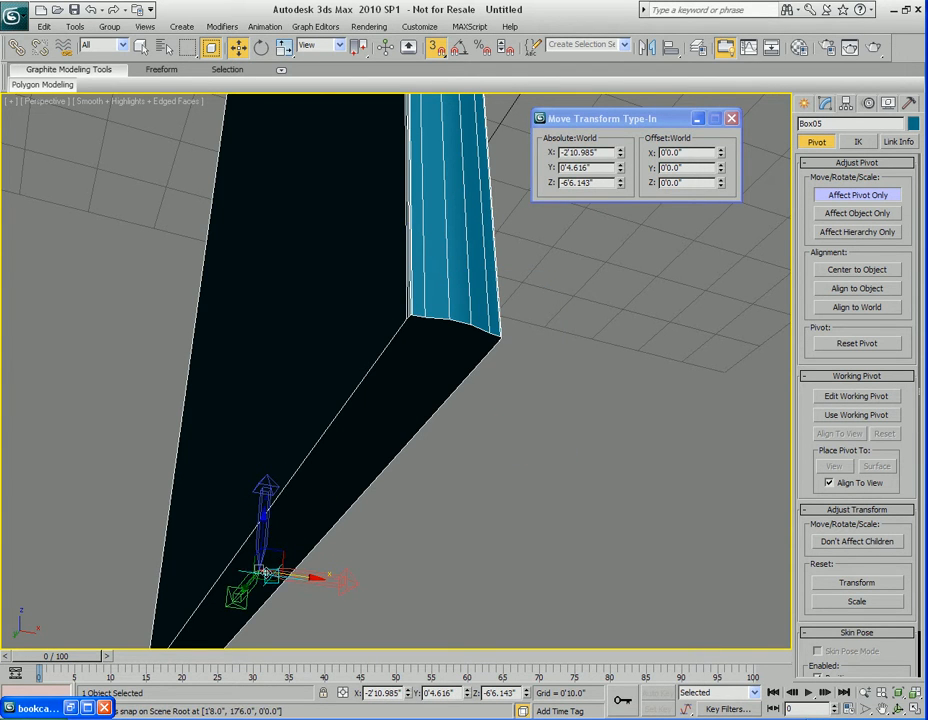
left_click_drag(268, 572, 398, 319)
scroll(425, 397, "up", 3)
middle_click_drag(430, 390, 442, 370)
middle_click_drag(426, 438, 431, 427)
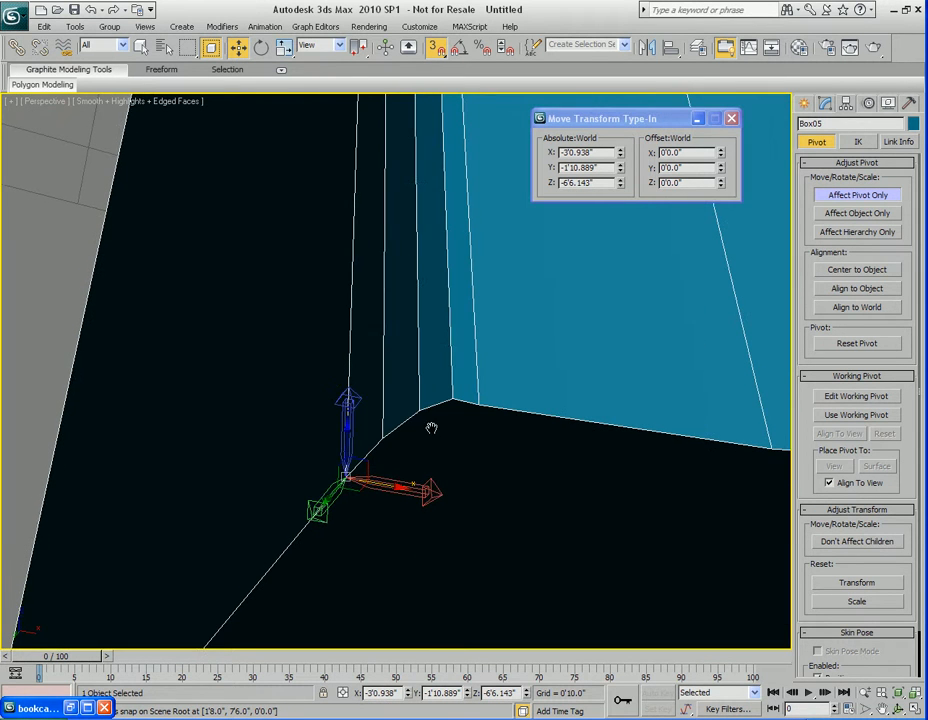
key("s")
scroll(374, 487, "down", 4)
mouse_move(374, 487)
middle_mouse_down("alt")
mouse_move(350, 495)
mouse_move(354, 474)
mouse_move(371, 468)
mouse_move(374, 504)
middle_mouse_up("alt")
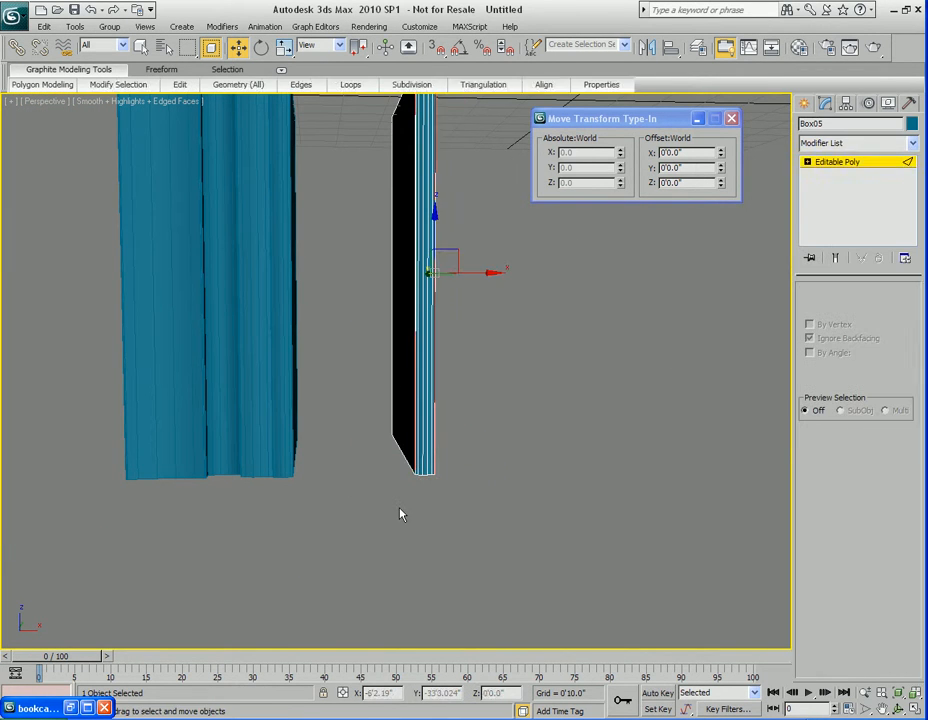
Step: Test the corner pivot by tilting the fifth book about -35.128° around Y in the Front view, and undo the rotation
key("e")
key("f")
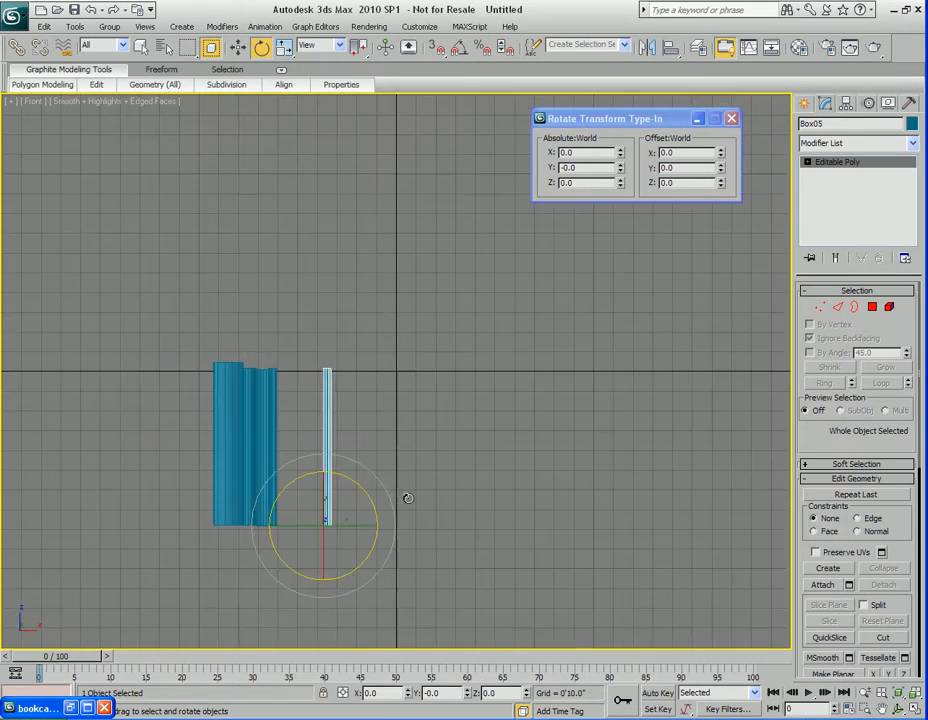
scroll(406, 555, "up", 5)
middle_click_drag(379, 543, 413, 357)
left_click_drag(404, 411, 433, 472)
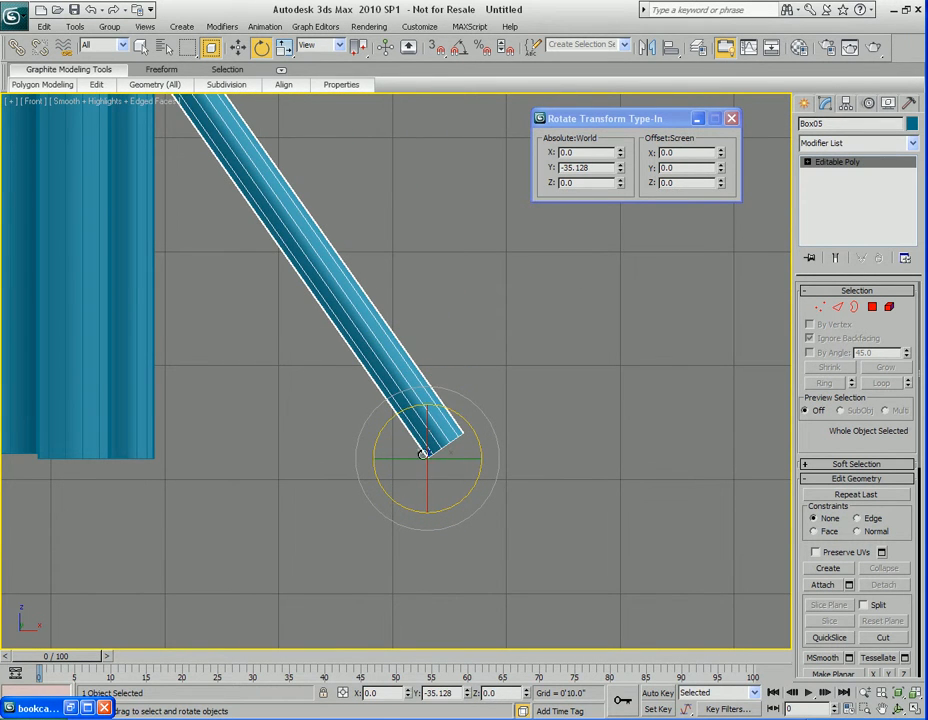
key("ctrl+z")
Step: Turn on angle snapping and tilt the fifth book to -10° around Y, towards the row
scroll(387, 400, "down", 2)
mouse_move(381, 389)
middle_mouse_down()
mouse_move(379, 431)
mouse_move(367, 382)
middle_mouse_up()
key("a")
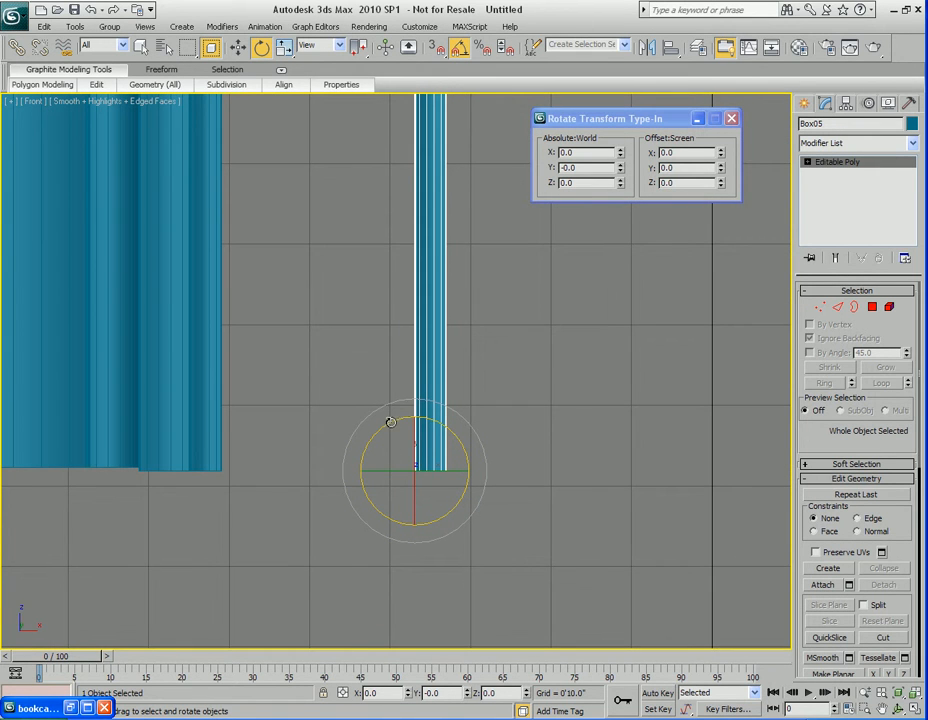
left_click_drag(390, 424, 383, 425)
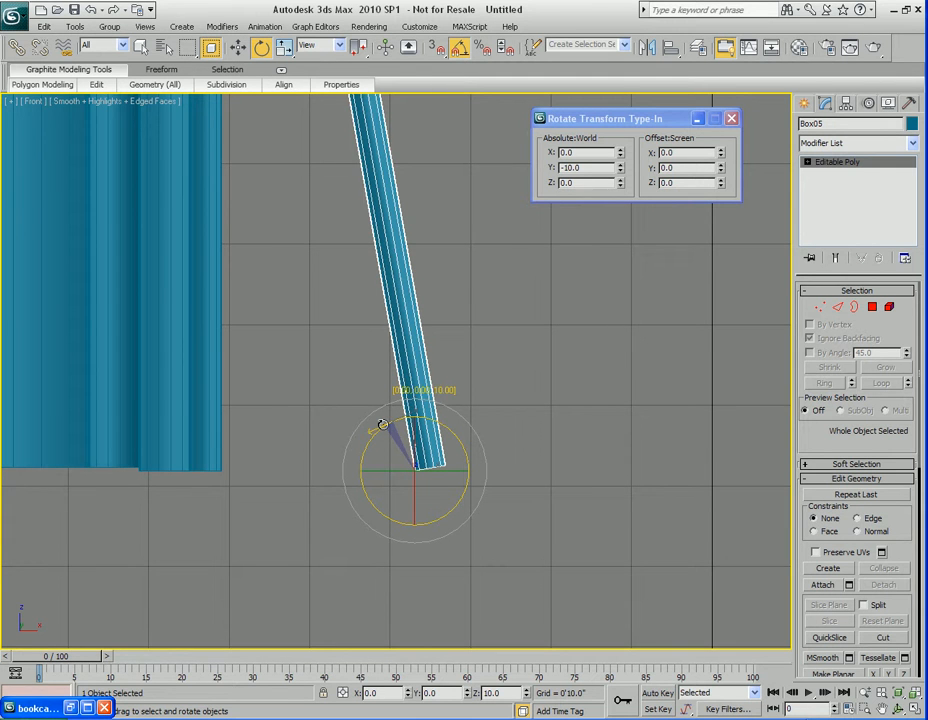
left_click_drag(381, 423, 381, 423)
middle_click_drag(365, 396, 397, 414)
scroll(397, 441, "down", 2)
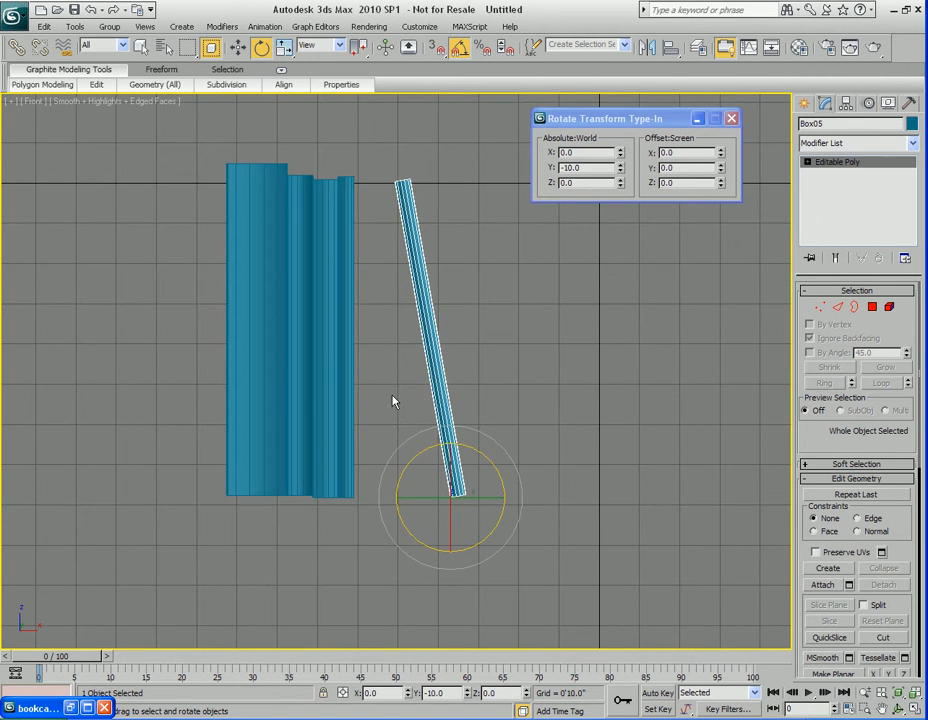
Step: Move the tilted fifth book along X to about -3'11.098" so its upper edge leans against the fourth book
key("alt+w")
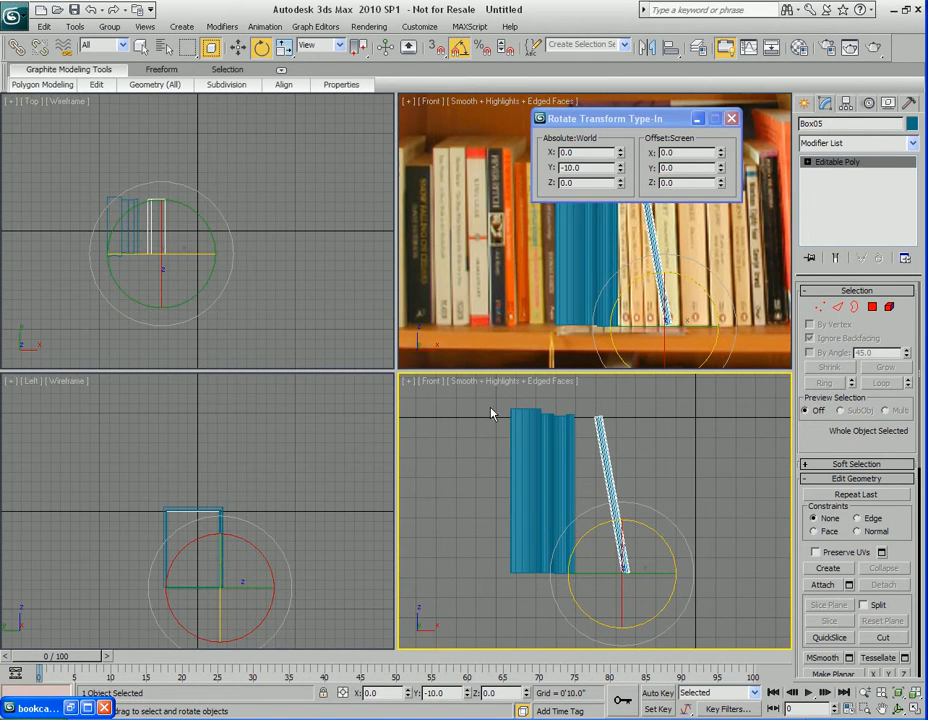
key("alt+w")
key("p")
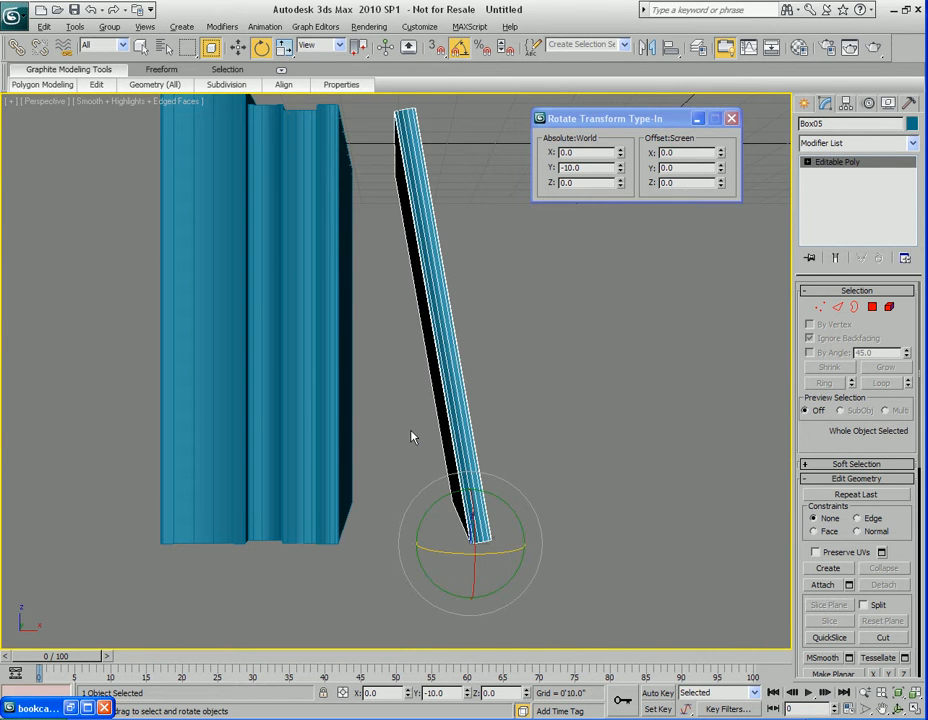
middle_click_drag(403, 385, 431, 425, "alt")
key("w")
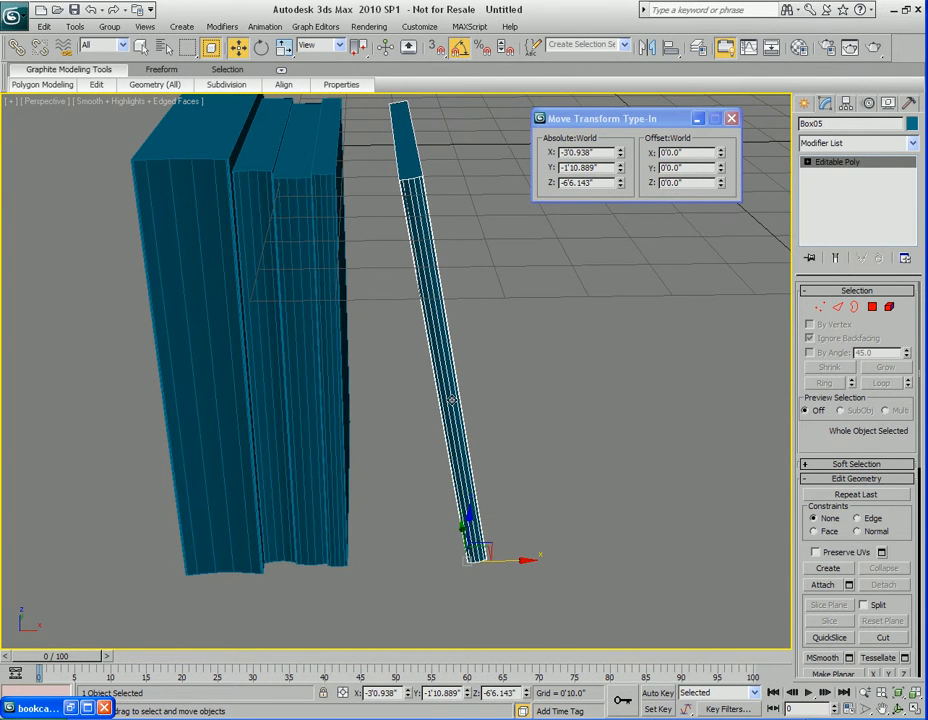
left_click_drag(522, 559, 471, 559)
middle_click_drag(334, 255, 397, 377)
scroll(346, 389, "up", 3)
left_click_drag(401, 344, 403, 400)
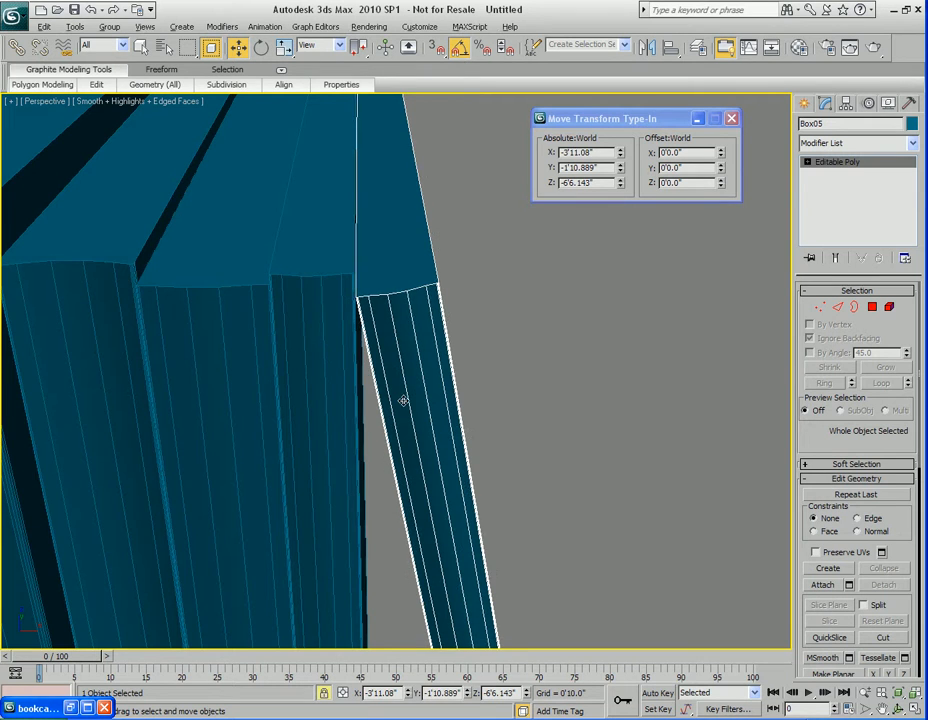
middle_click_drag(403, 400, 402, 396, "alt")
left_click_drag(398, 342, 400, 342)
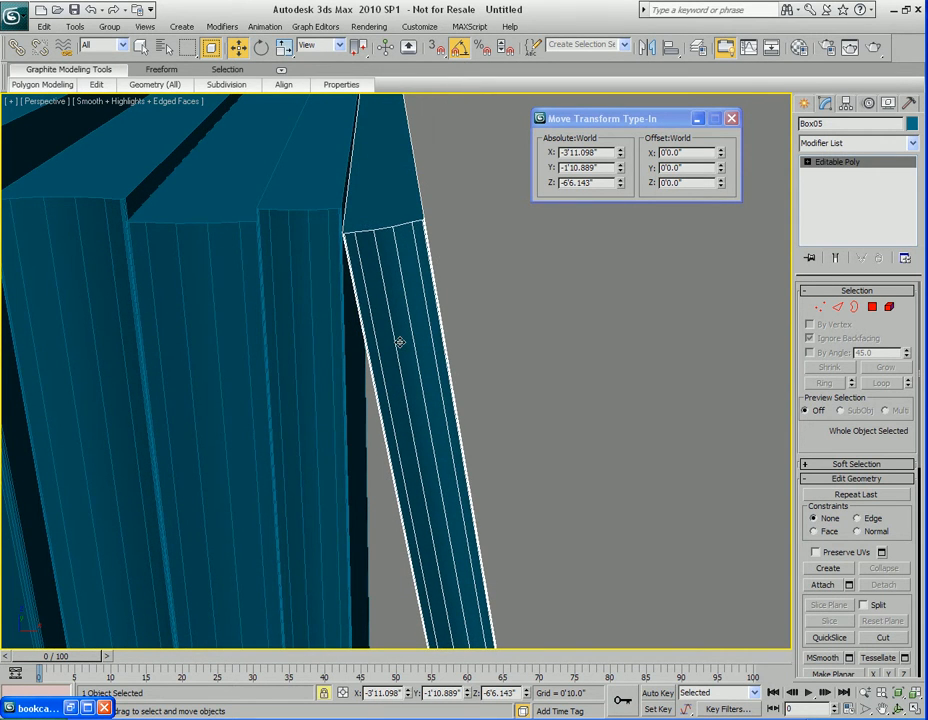
middle_click_drag(400, 403, 396, 364, "alt")
middle_click_drag(430, 506, 429, 352)
scroll(419, 325, "down", 2)
Step: Clone the leaning book along X to about -3'1.281" and rotate the copy around Y to tilt the opposite way
key("q")
key("w")
left_click_drag(449, 471, 499, 484, "shift")
left_click(463, 428)
key("e")
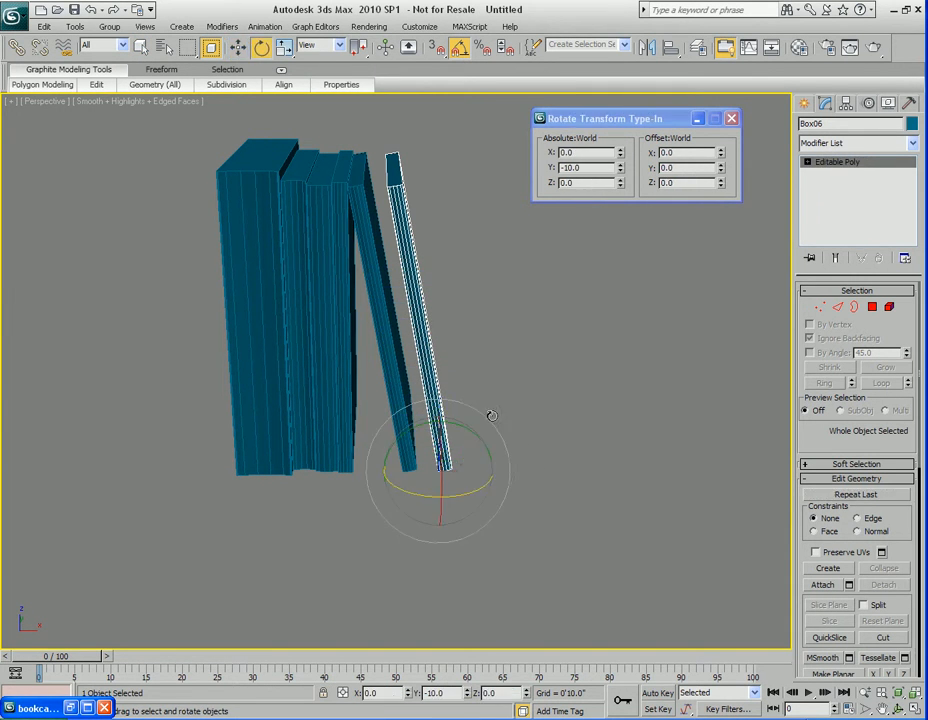
left_click_drag(451, 425, 465, 427)
key("q")
middle_click_drag(366, 419, 447, 447)
Step: Move the oppositely tilted copy along X to about -8'7.434" so it leans against the outer side of the first book
key("w")
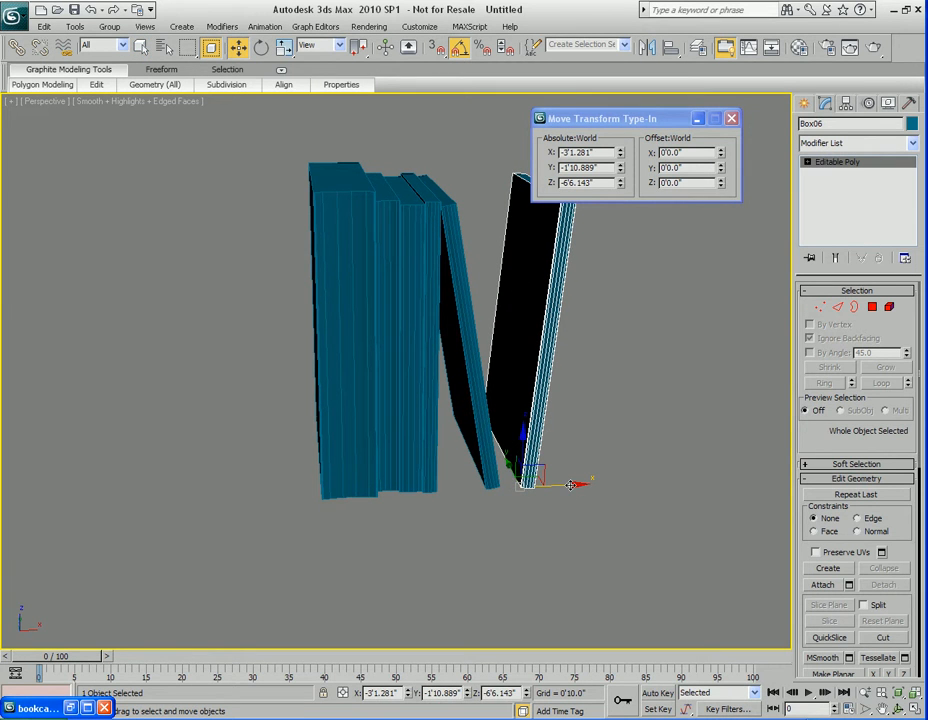
left_click_drag(570, 485, 330, 490)
scroll(356, 455, "up", 10)
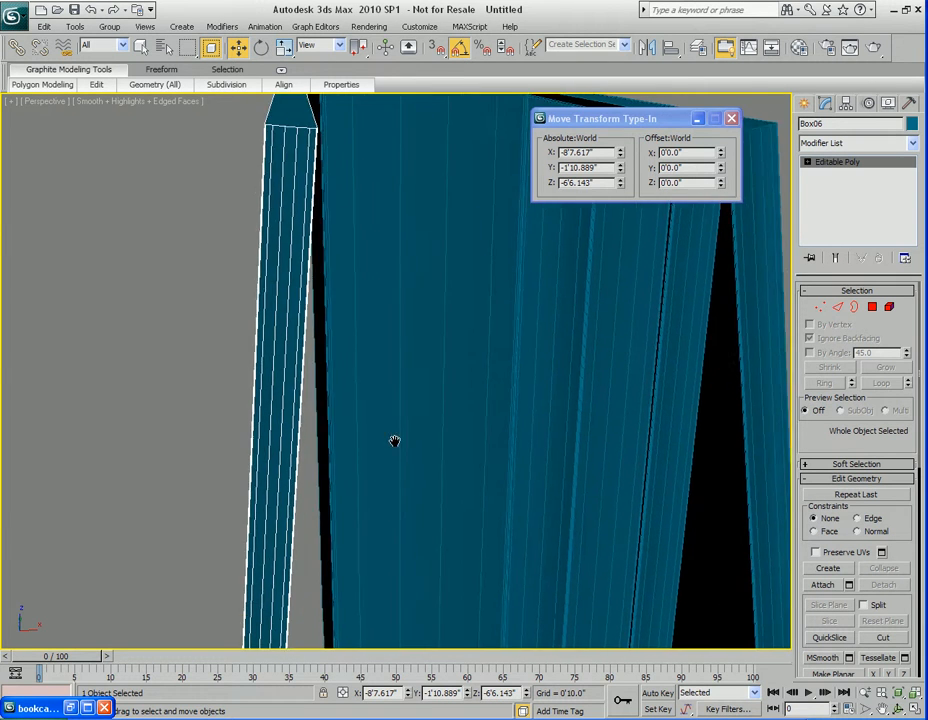
middle_click_drag(385, 430, 361, 377, "alt")
scroll(361, 377, "up", 3)
left_click_drag(326, 377, 333, 375)
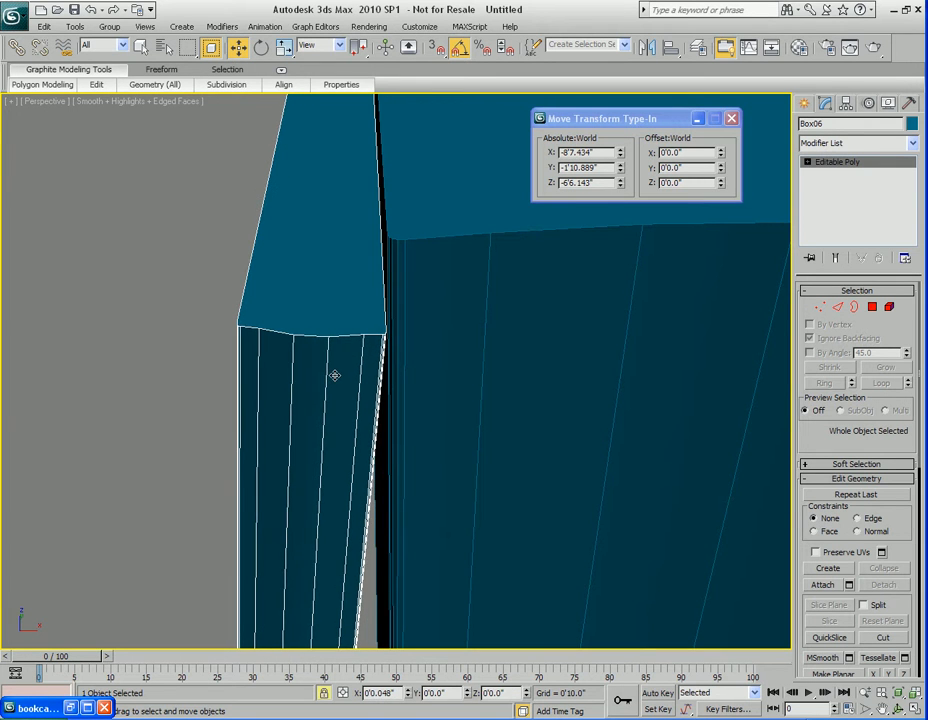
scroll(409, 480, "down", 4)
scroll(409, 480, "down", 3)
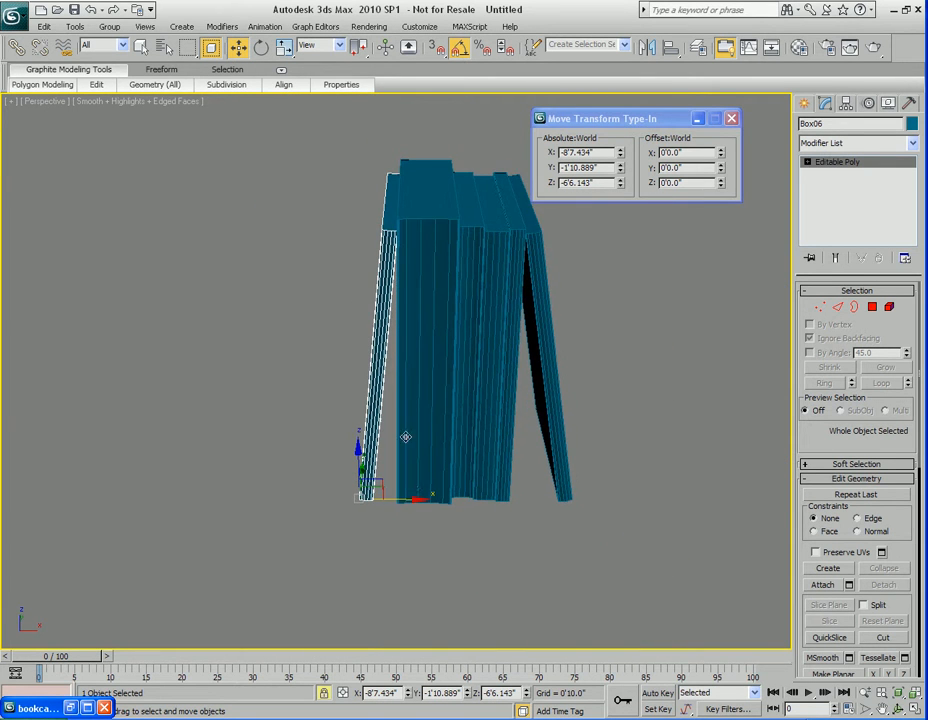
Step: Clone this leaning book outward along X and place the copy flush beside it at about -8'11.4"
left_click_drag(407, 498, 389, 496, "shift")
left_click(455, 430)
scroll(385, 420, "up", 5)
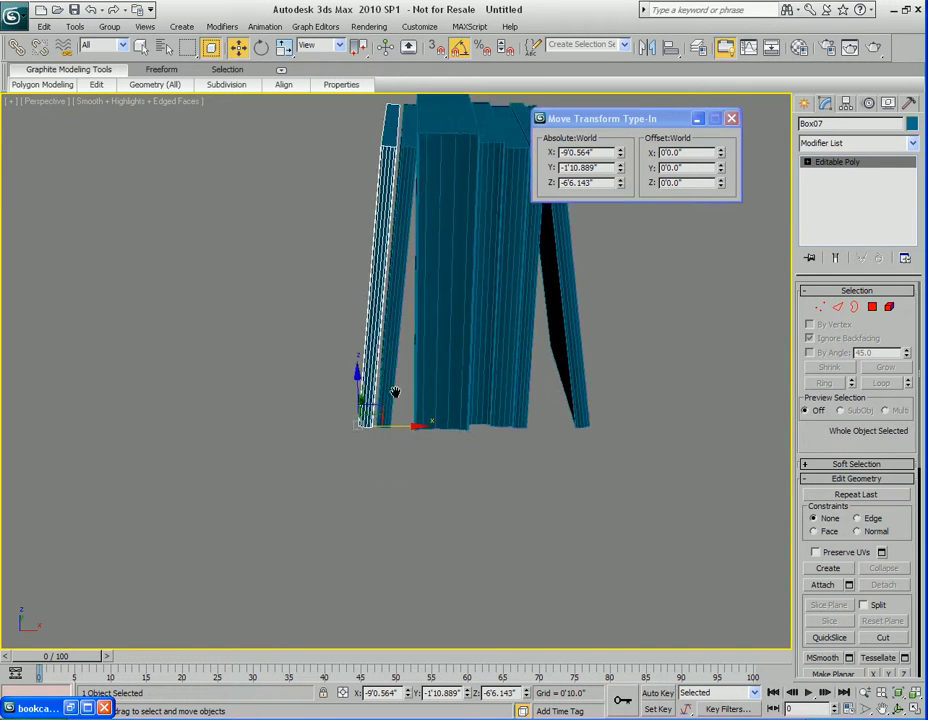
middle_click_drag(398, 372, 414, 302)
scroll(400, 360, "up", 2)
left_click_drag(343, 449, 370, 432)
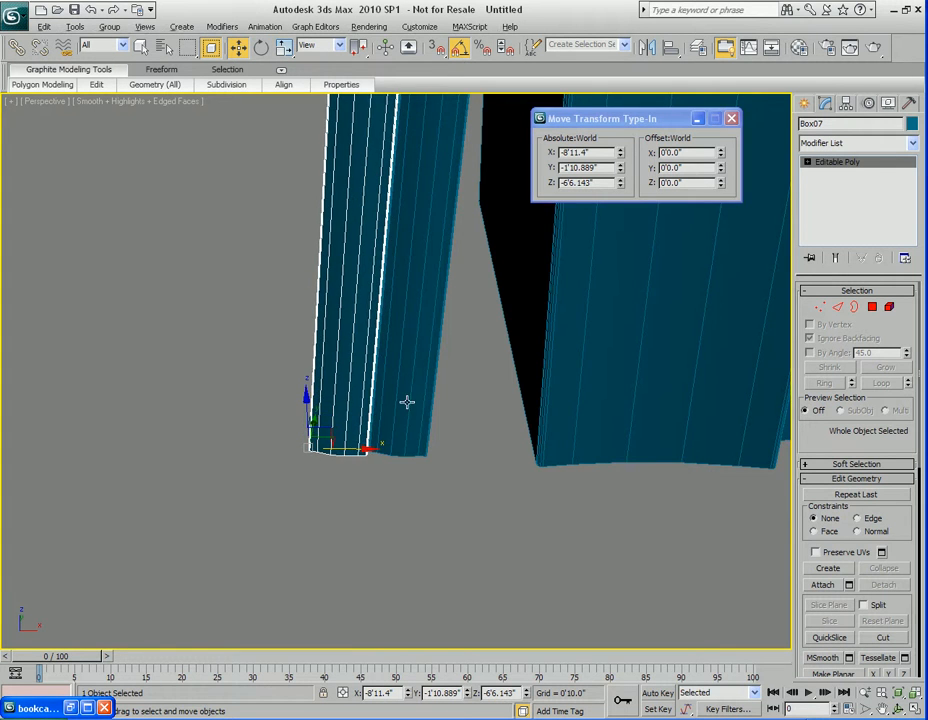
middle_click_drag(370, 433, 383, 405, "alt")
scroll(383, 405, "down", 2)
middle_click_drag(391, 294, 398, 454)
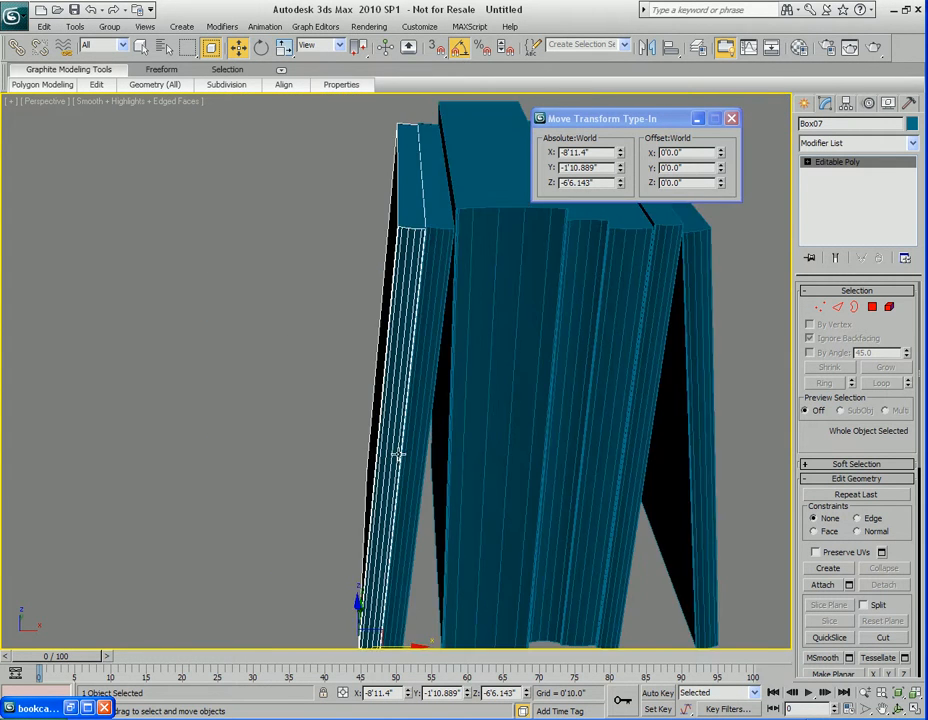
scroll(450, 440, "down", 3)
middle_click_drag(503, 431, 404, 435, "alt")
key("q")
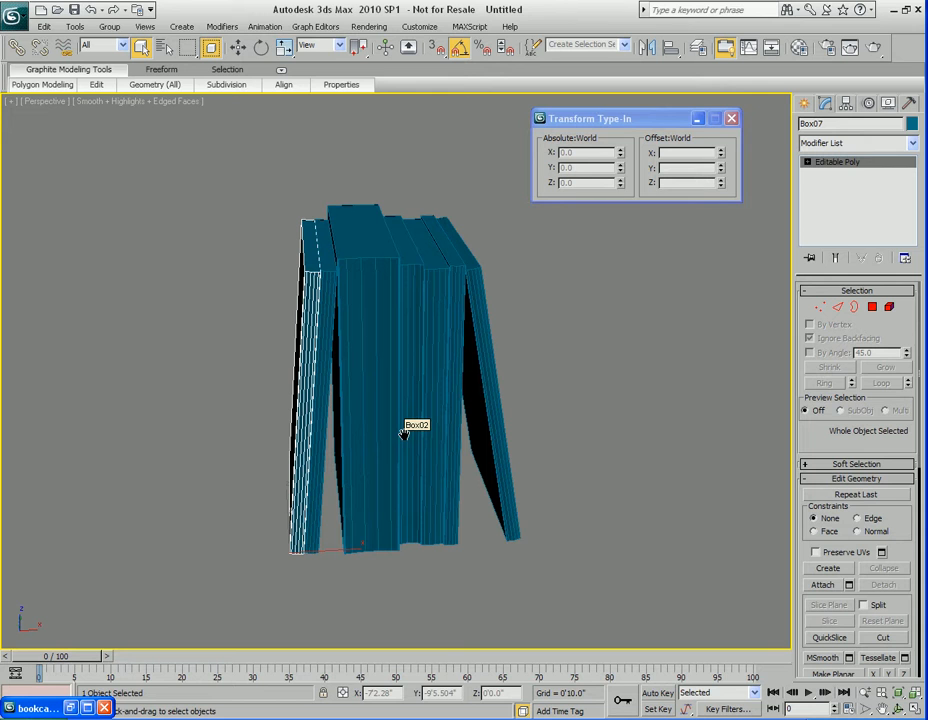
Step: Clone the second upright book along X to the outer side of the leaning pair, at about X -9'2.525"
middle_click_drag(414, 395, 382, 409)
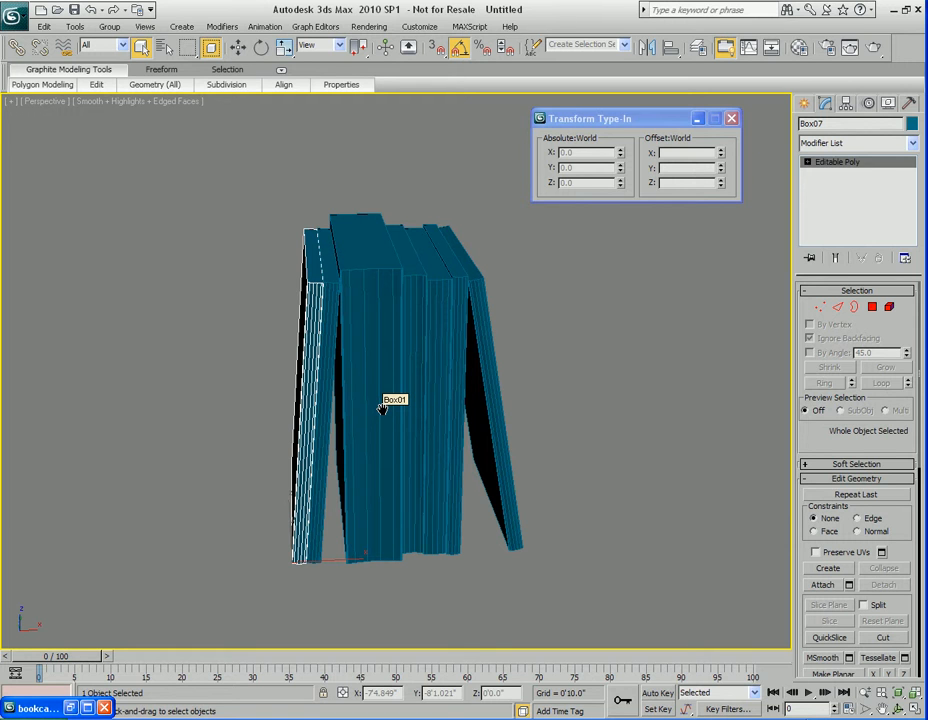
middle_click_drag(379, 390, 372, 399)
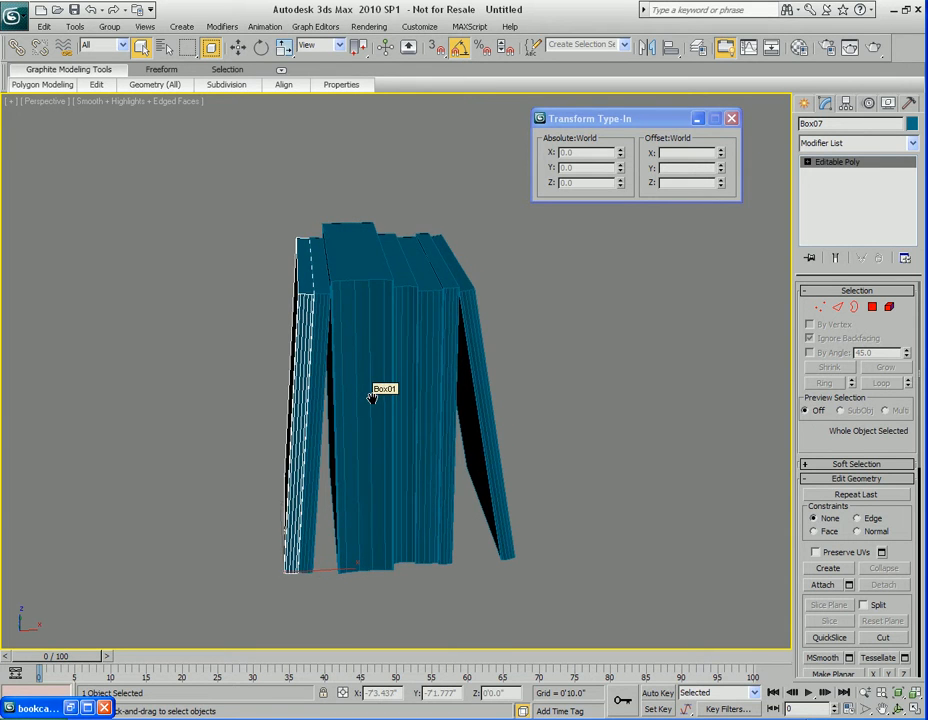
middle_click_drag(358, 416, 493, 474)
left_click(472, 366)
key("w")
mouse_move(494, 486)
left_mouse_down("shift")
mouse_move(343, 486)
mouse_move(380, 486)
left_mouse_up("shift")
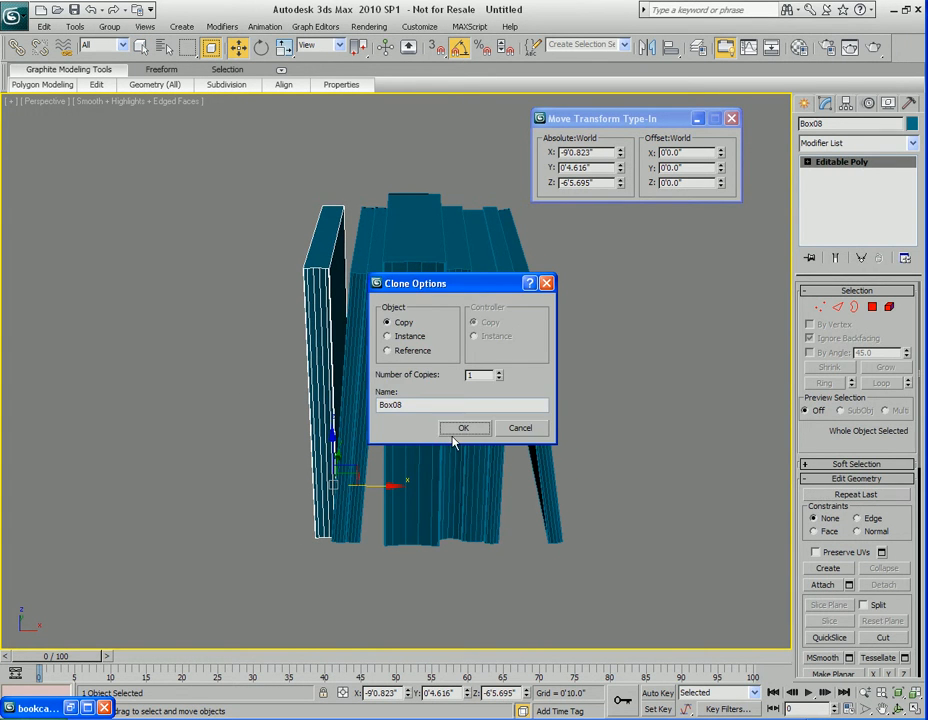
key("Return")
scroll(422, 422, "up", 6)
left_click_drag(421, 390, 400, 385)
scroll(402, 390, "down", 5)
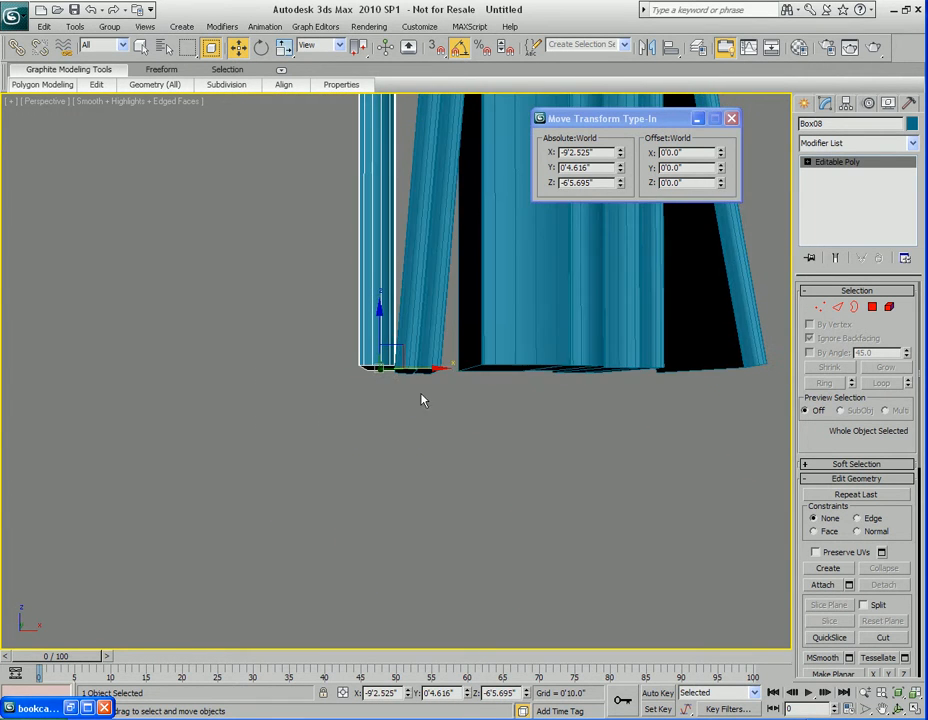
Step: In the front view, raise the third and fourth upright books together until their bottom edges line up with the first two books
scroll(408, 383, "up", 3)
middle_click_drag(462, 408, 411, 415, "alt")
middle_click_drag(492, 416, 418, 384, "alt")
key("f")
scroll(440, 435, "up", 6)
scroll(476, 435, "up", 3)
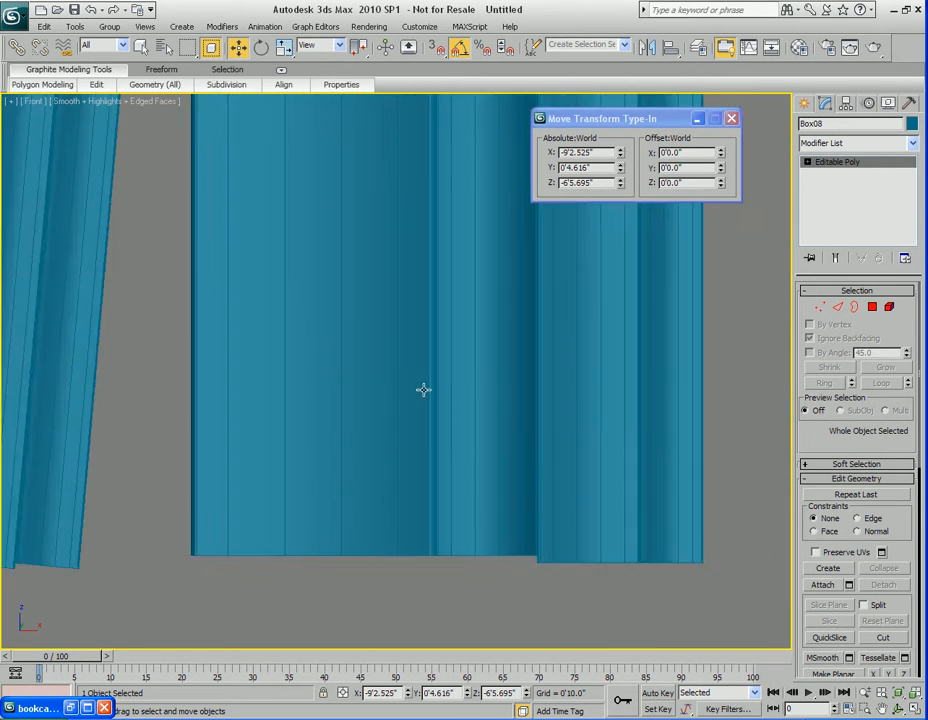
scroll(410, 384, "down", 2)
left_click(451, 397)
left_click(530, 420, "ctrl")
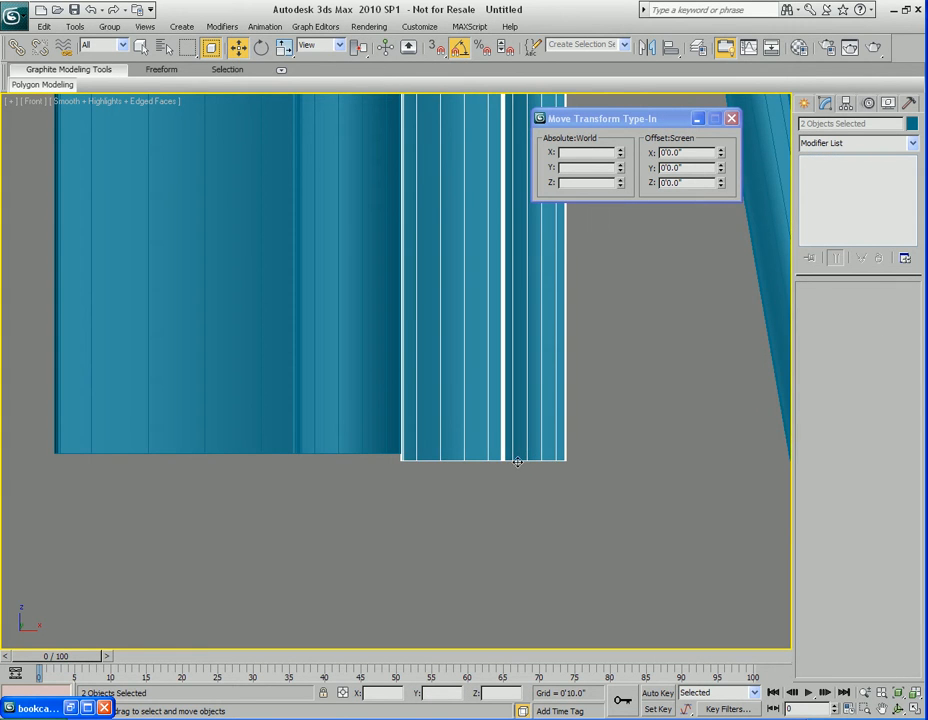
scroll(450, 455, "down", 3)
scroll(440, 410, "up", 4)
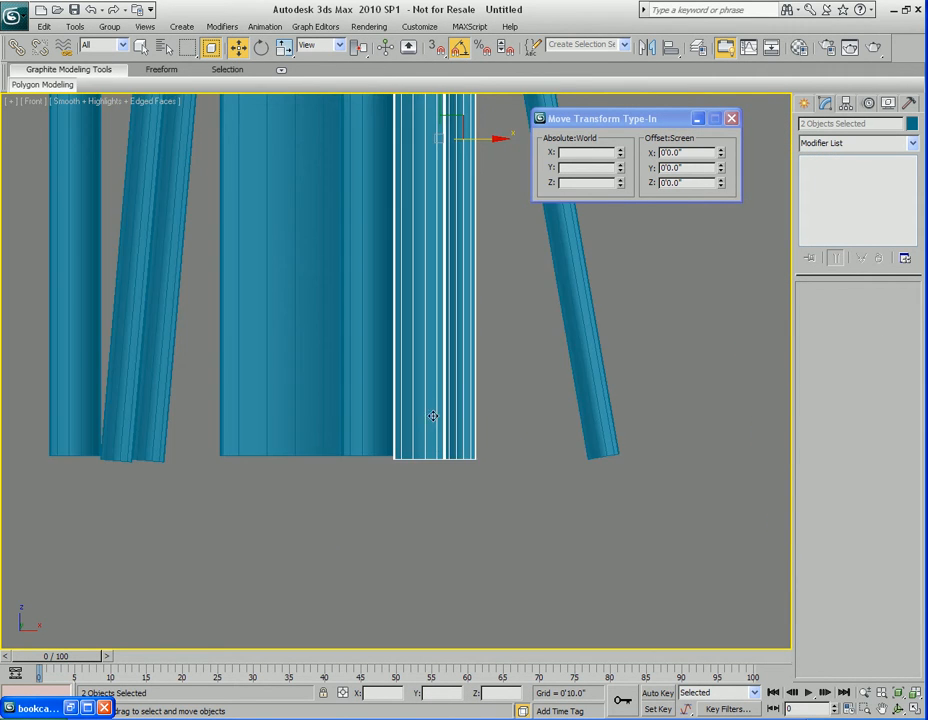
middle_click_drag(448, 485, 422, 552)
scroll(431, 446, "down", 3)
left_click_drag(422, 184, 422, 179)
middle_click_drag(377, 524, 382, 339)
scroll(385, 310, "up", 6)
left_click_drag(391, 275, 391, 276)
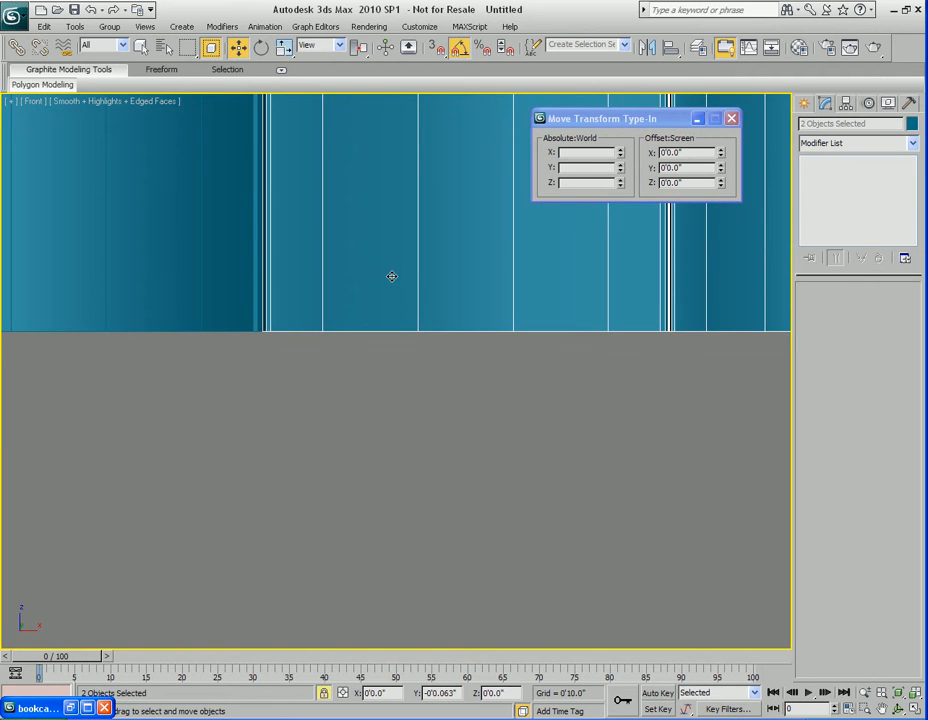
Step: Select the two adjacent leaning books and raise them about 0.744" to bring their bases to the level of the upright books
scroll(332, 305, "down", 3)
middle_click_drag(200, 365, 636, 423)
scroll(623, 421, "down", 1)
middle_click_drag(217, 439, 437, 410)
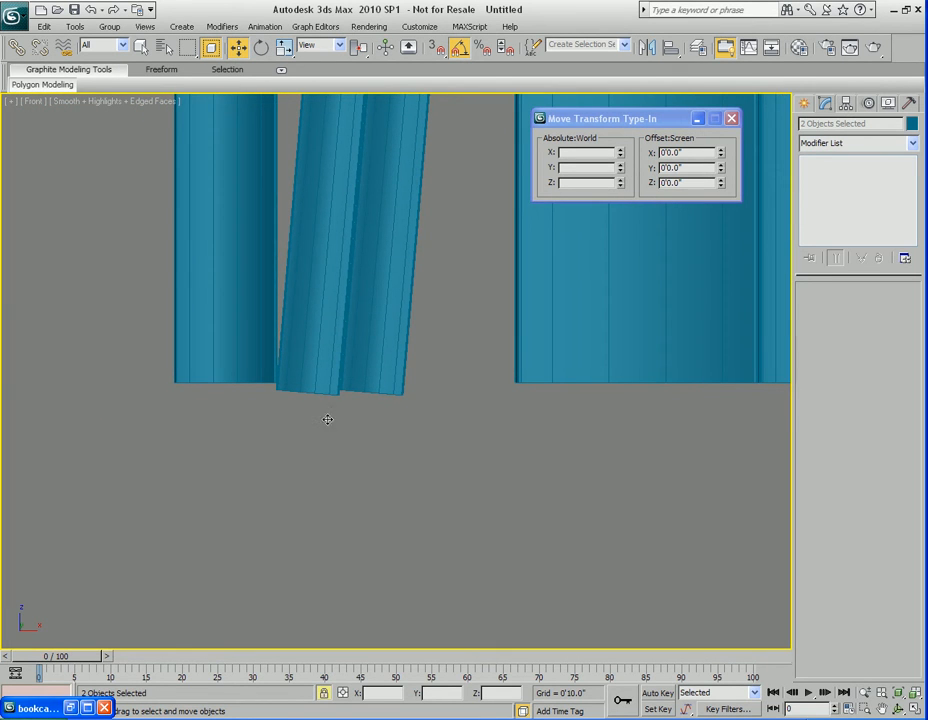
key("q")
left_click(369, 428)
scroll(383, 450, "down", 3)
left_click(350, 323)
left_click(383, 321, "ctrl")
middle_click_drag(408, 432, 424, 393)
scroll(424, 393, "up", 3)
key("w")
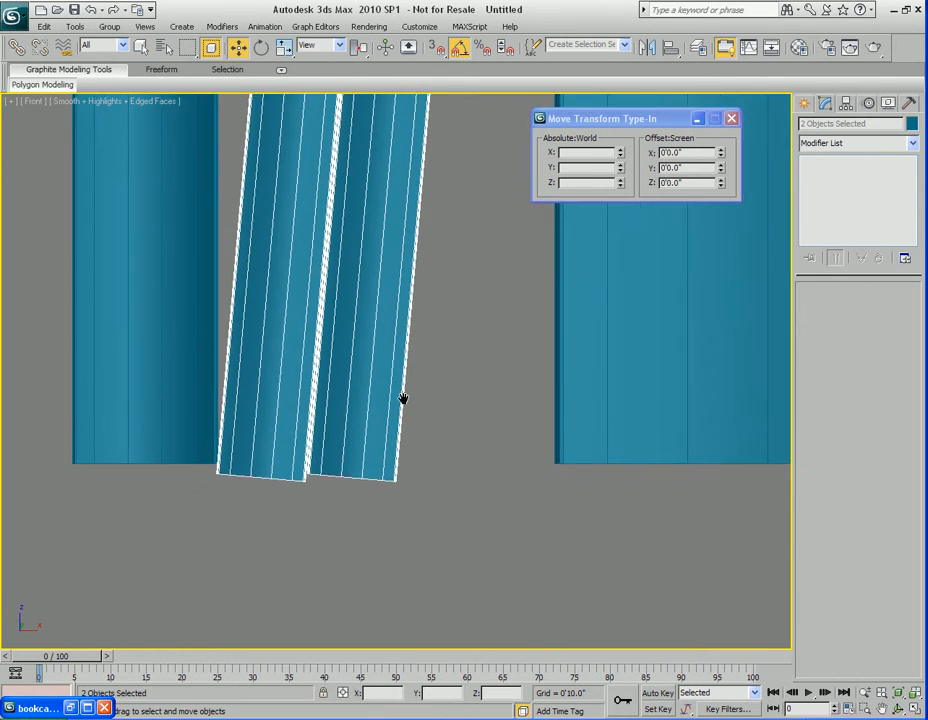
scroll(414, 385, "down", 3)
middle_click_drag(435, 328, 417, 492)
scroll(417, 492, "down", 3)
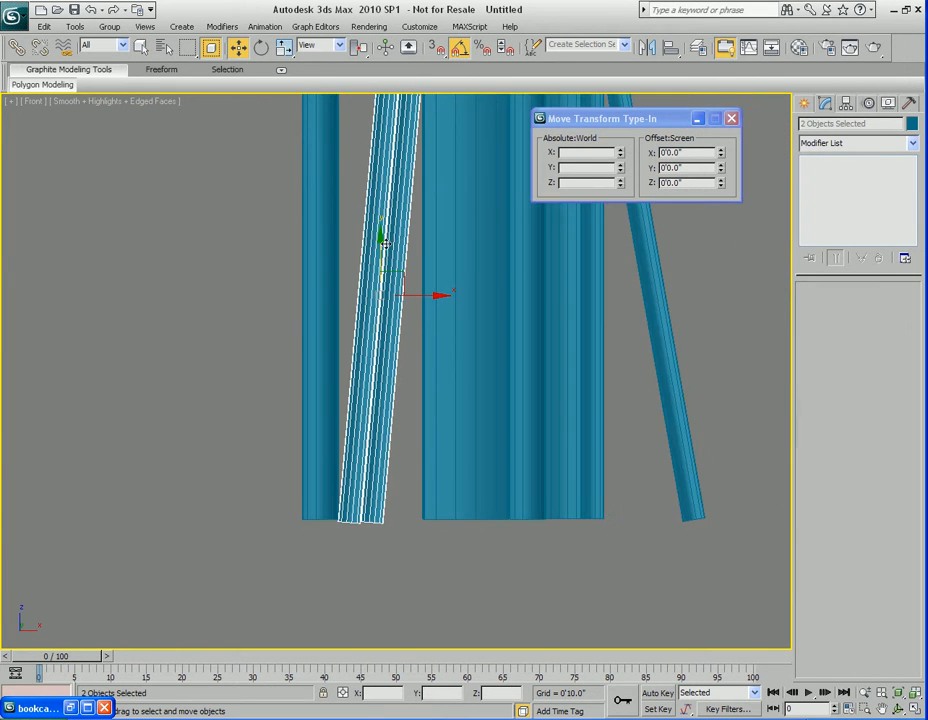
left_click_drag(381, 240, 381, 237)
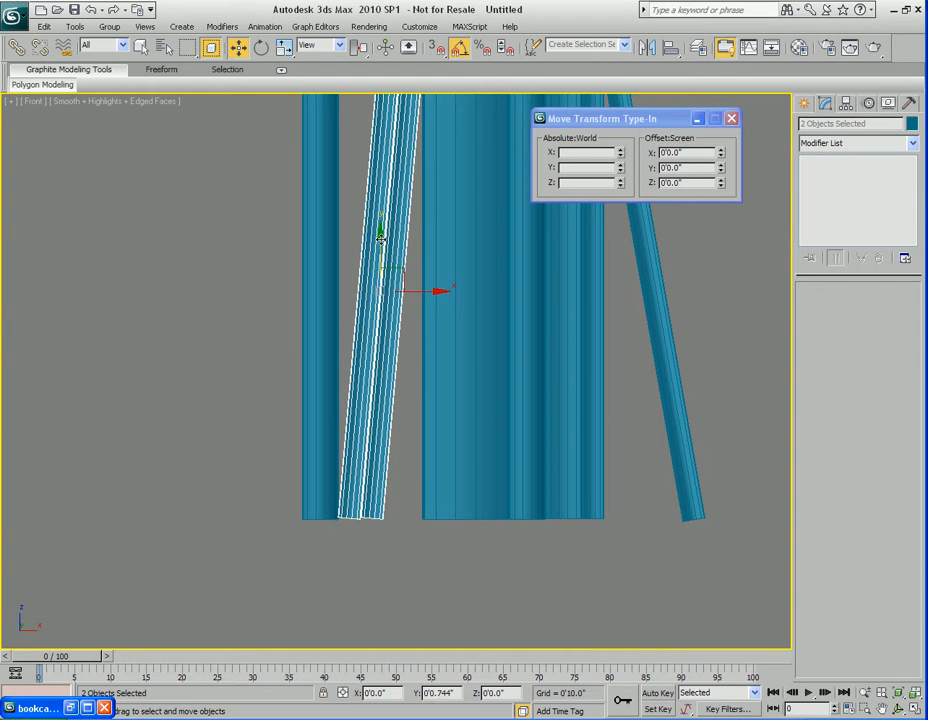
Step: Align the base of the outermost upright copy beside the leaning pair vertically with its neighbours, at about Z -6'5.512"
middle_click_drag(354, 307, 380, 297)
left_click(342, 316)
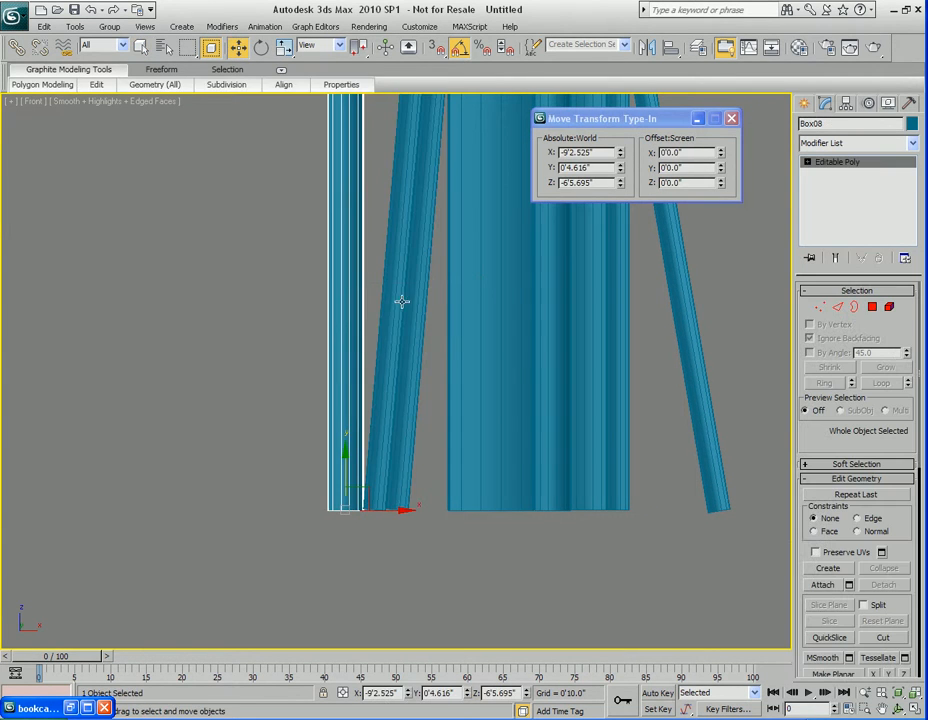
middle_click_drag(359, 481, 398, 327)
scroll(398, 327, "up", 5)
left_click_drag(354, 336, 354, 331)
middle_click_drag(478, 339, 429, 325)
left_click_drag(306, 320, 307, 323)
scroll(375, 339, "down", 4)
middle_click_drag(456, 323, 393, 435)
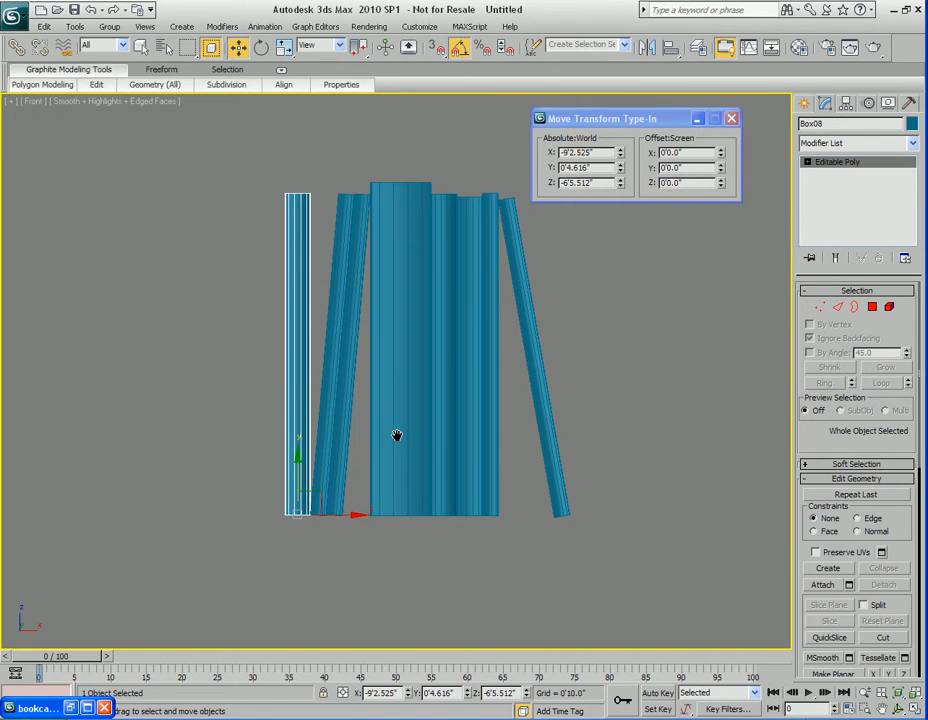
Step: Bring the single leaning book's base next to the upright stack and raise it to about Z -6'5.683" to align the bottoms
key("q")
scroll(400, 431, "down", 2)
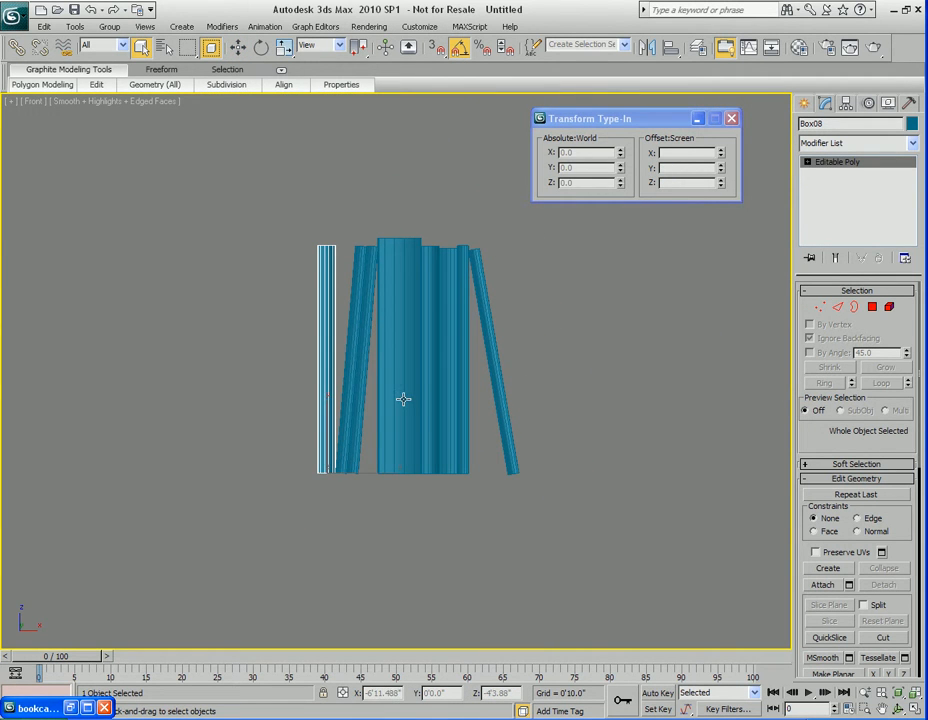
middle_click_drag(377, 379, 358, 394)
scroll(398, 404, "up", 2)
middle_click_drag(458, 485, 403, 349)
scroll(403, 349, "up", 4)
scroll(403, 349, "up", 2)
left_click(576, 480)
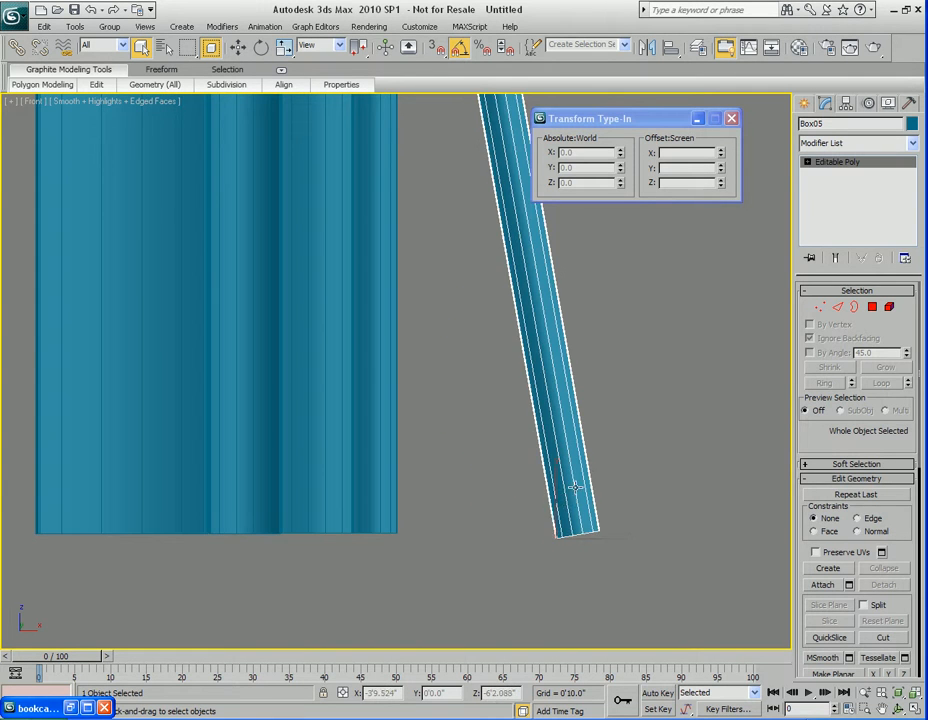
middle_click_drag(576, 480, 545, 480)
key("w")
left_click_drag(586, 514, 426, 501)
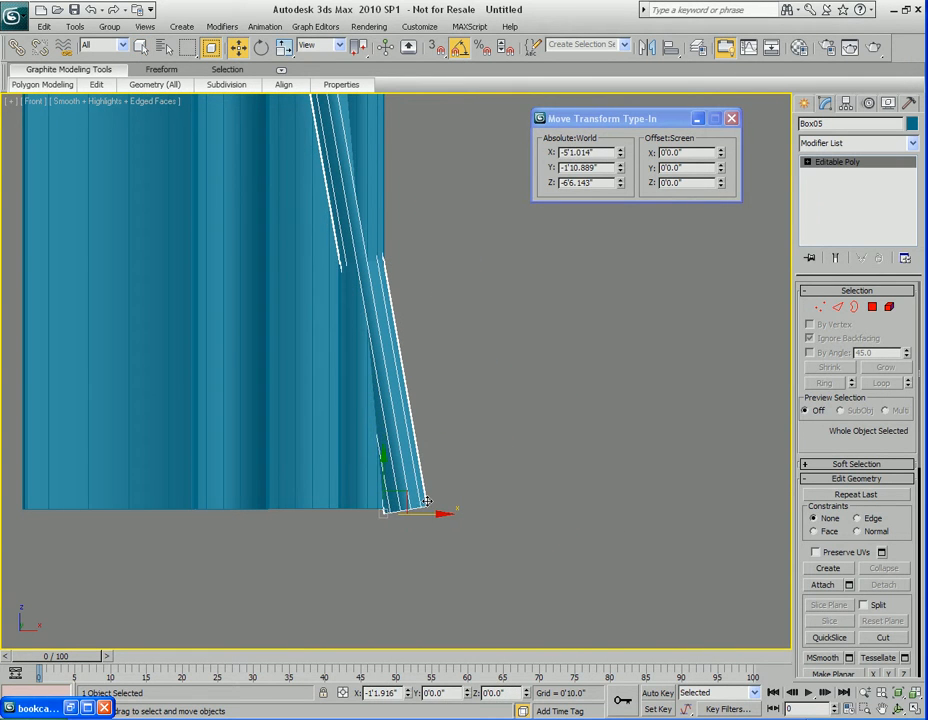
left_click_drag(391, 461, 382, 455)
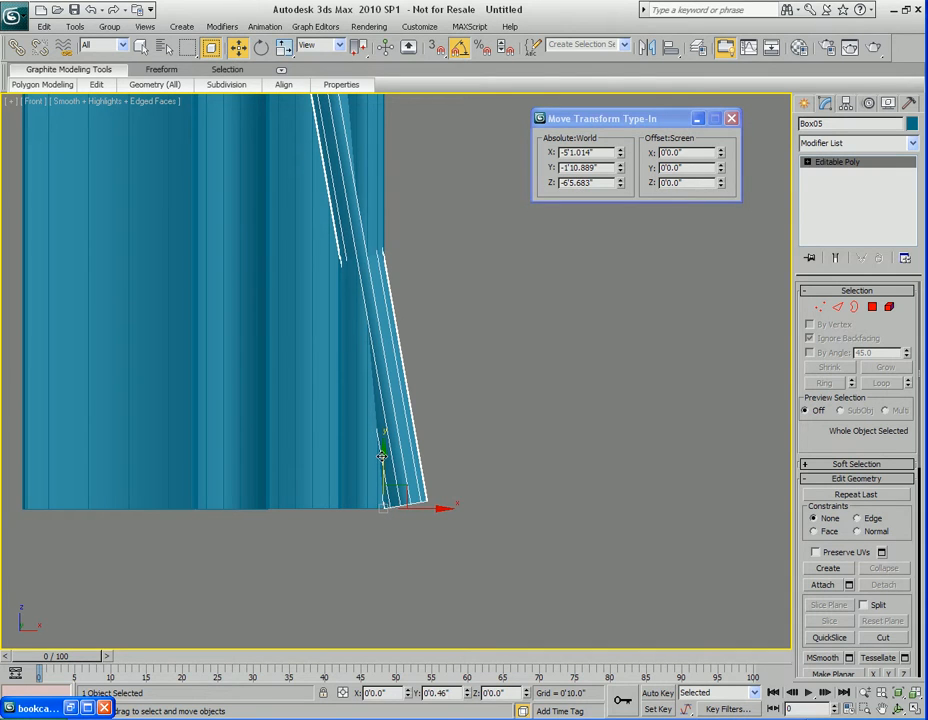
Step: Move the single leaning book back outward along X to about -3'11.124" so its upper edge rests against the fourth book
left_click_drag(423, 508, 546, 508)
middle_click_drag(413, 356, 399, 383)
left_click_drag(399, 383, 444, 380)
scroll(414, 389, "down", 6)
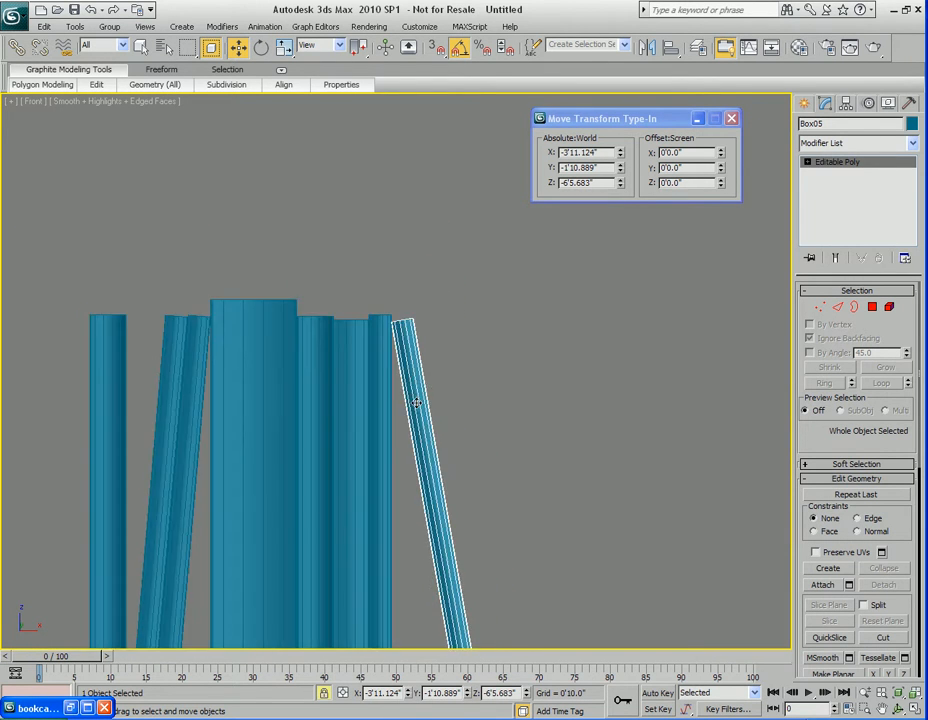
scroll(420, 414, "up", 3)
Step: Clone the second upright book outward along X and place the copy against the single leaning book's base at about X -3'4.078"
key("q")
middle_click_drag(408, 404, 372, 374)
left_click(333, 340)
scroll(383, 389, "down", 3)
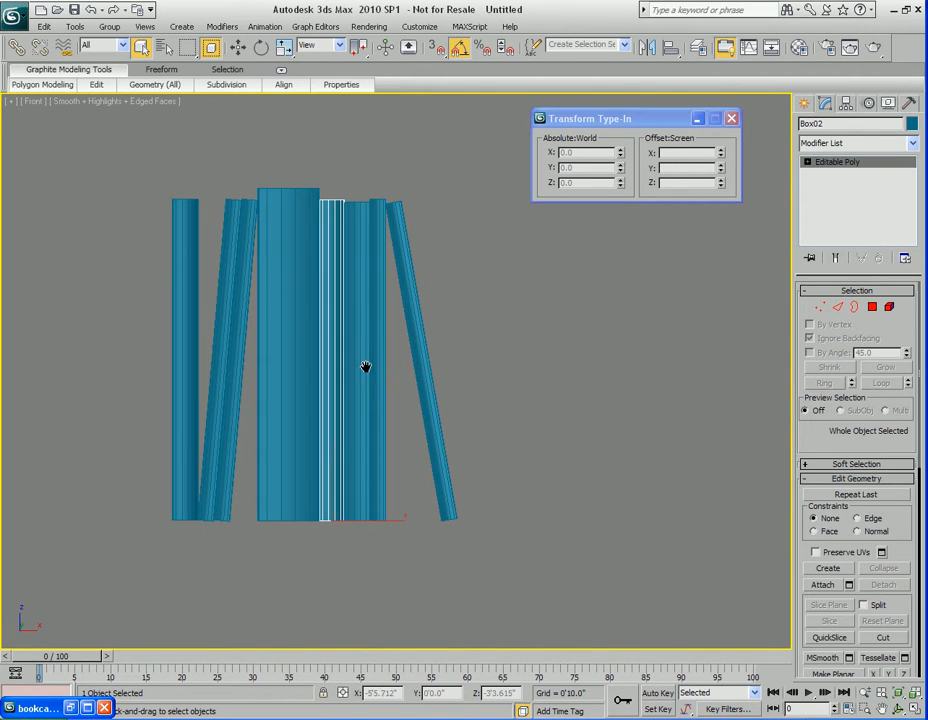
key("w")
left_click_drag(374, 521, 512, 524, "shift")
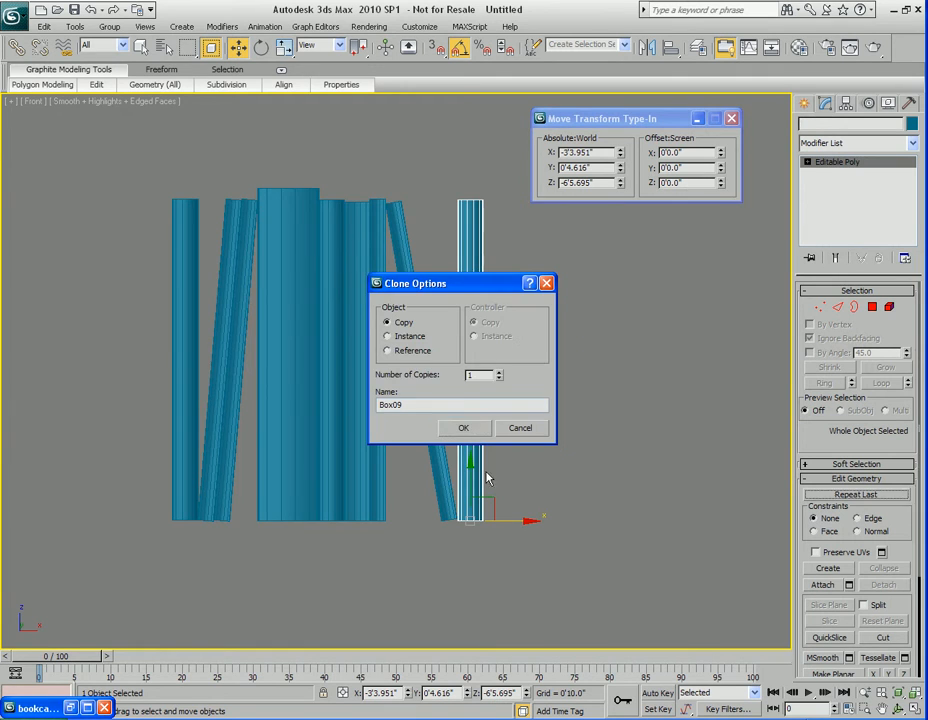
left_click(466, 427)
scroll(489, 489, "up", 6)
middle_click_drag(437, 481, 455, 480)
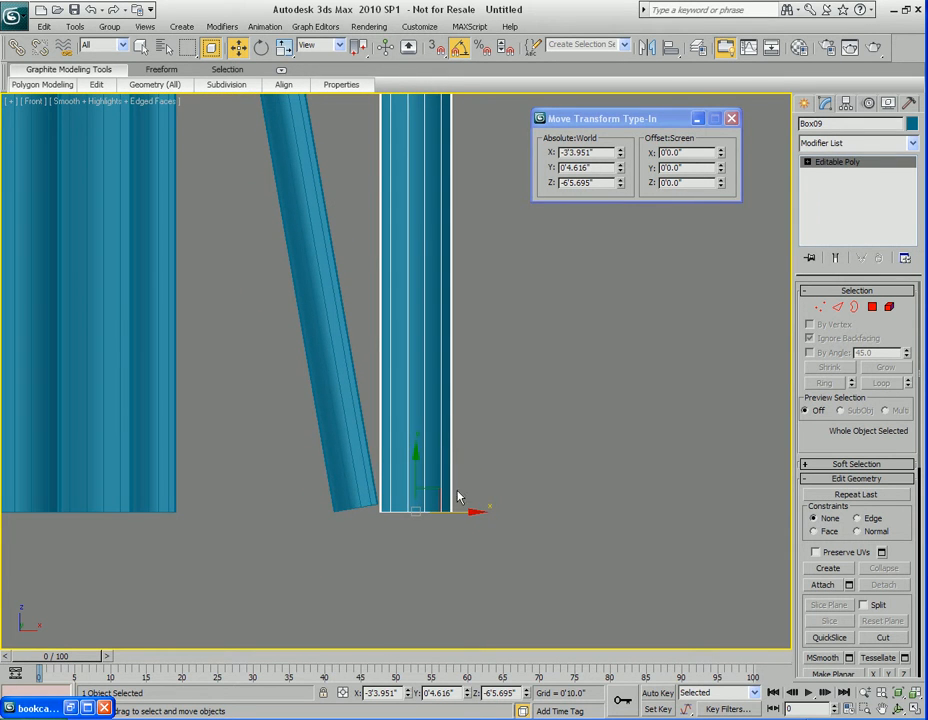
left_click_drag(471, 511, 470, 510)
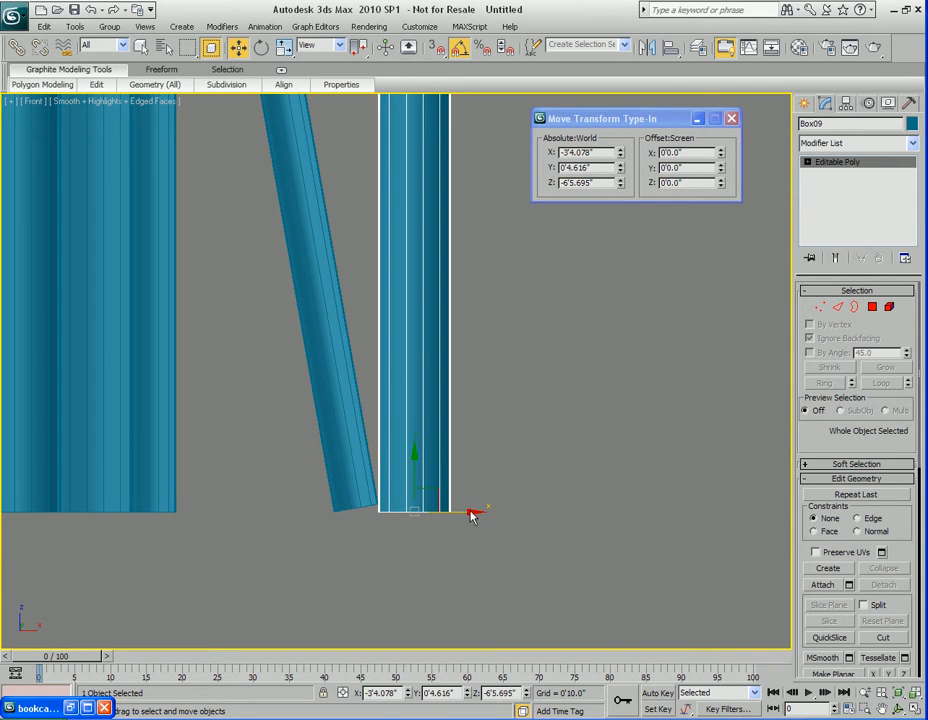
scroll(470, 510, "down", 5)
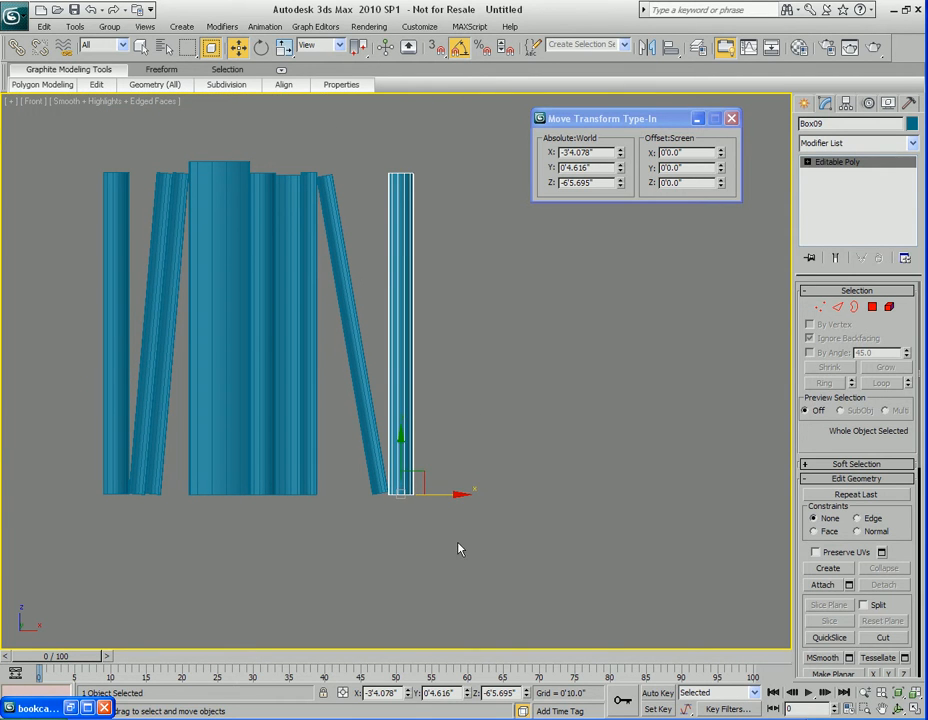
Step: Move the new upright copy farther outward and clone the single leaning book into the gap at about X -3'5.571"
left_click_drag(446, 496, 493, 496)
key("q")
left_click(354, 357)
key("w")
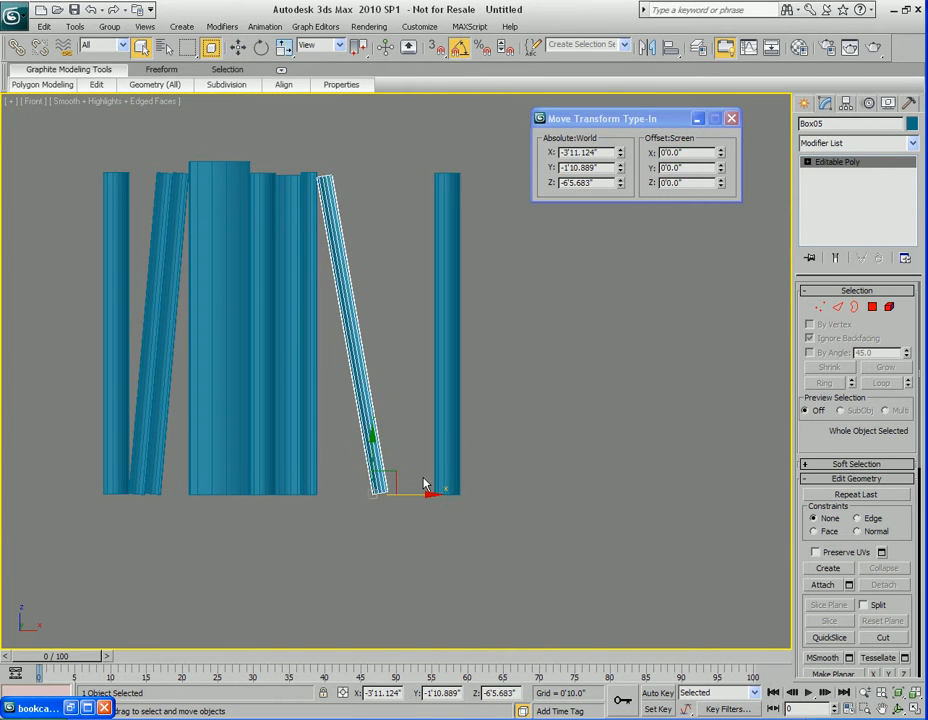
left_click_drag(411, 496, 433, 496, "shift")
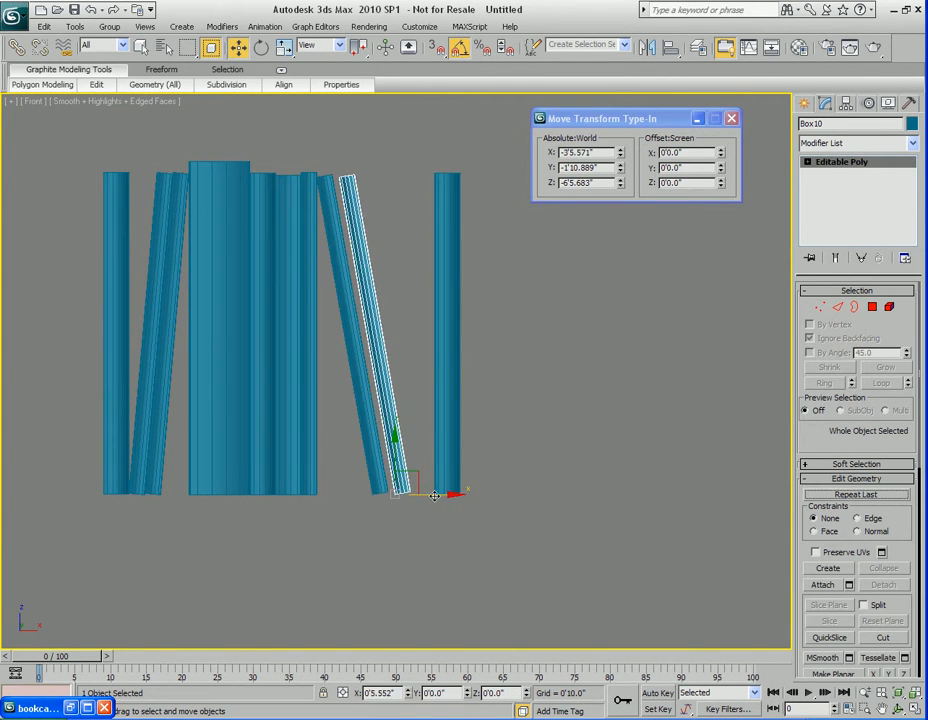
left_click(462, 429)
scroll(380, 440, "up", 6)
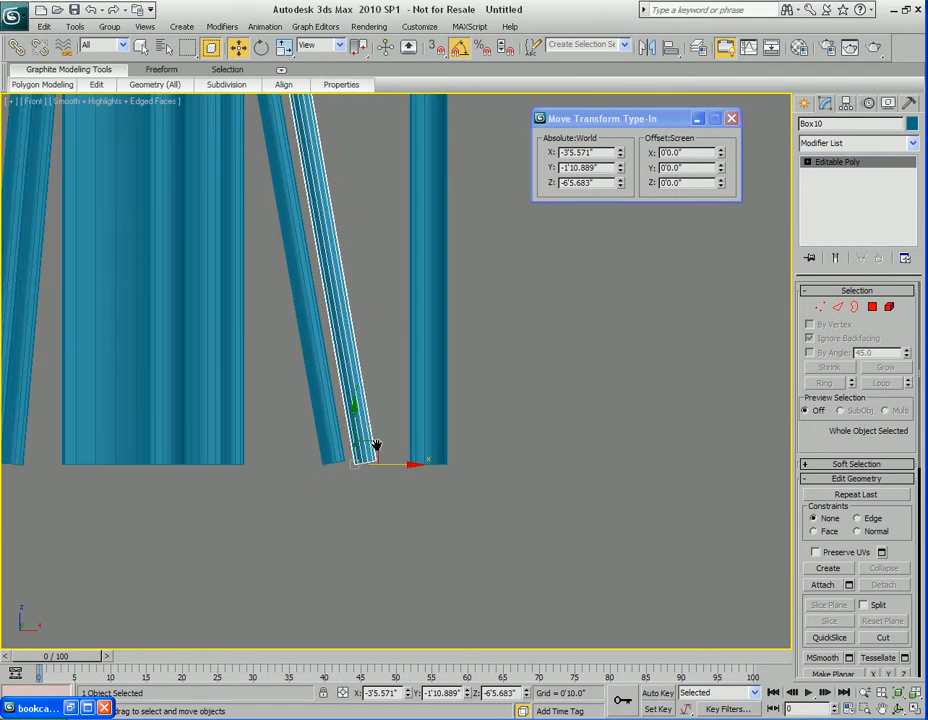
Step: Scale the new leaning copy to about 47.721 along local X and move it flush with its neighbour at about X -3'7.18"
middle_click_drag(423, 429, 423, 379)
key("r")
right_click(473, 408)
left_click(443, 393)
left_click_drag(466, 495, 508, 482)
key("w")
left_click_drag(453, 507, 427, 507)
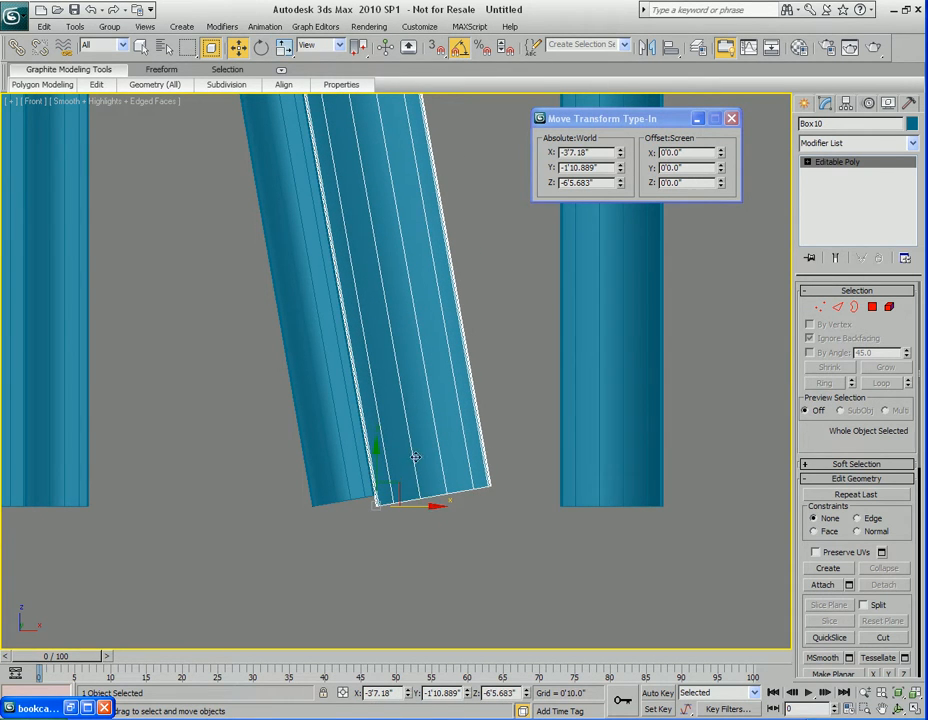
Step: Shorten the thicker leaning book by reducing its local Z scale to about 94.111
scroll(375, 492, "down", 3)
key("r")
middle_click_drag(340, 251, 429, 648)
scroll(371, 330, "up", 2)
middle_click_drag(371, 330, 340, 422)
scroll(340, 422, "up", 1)
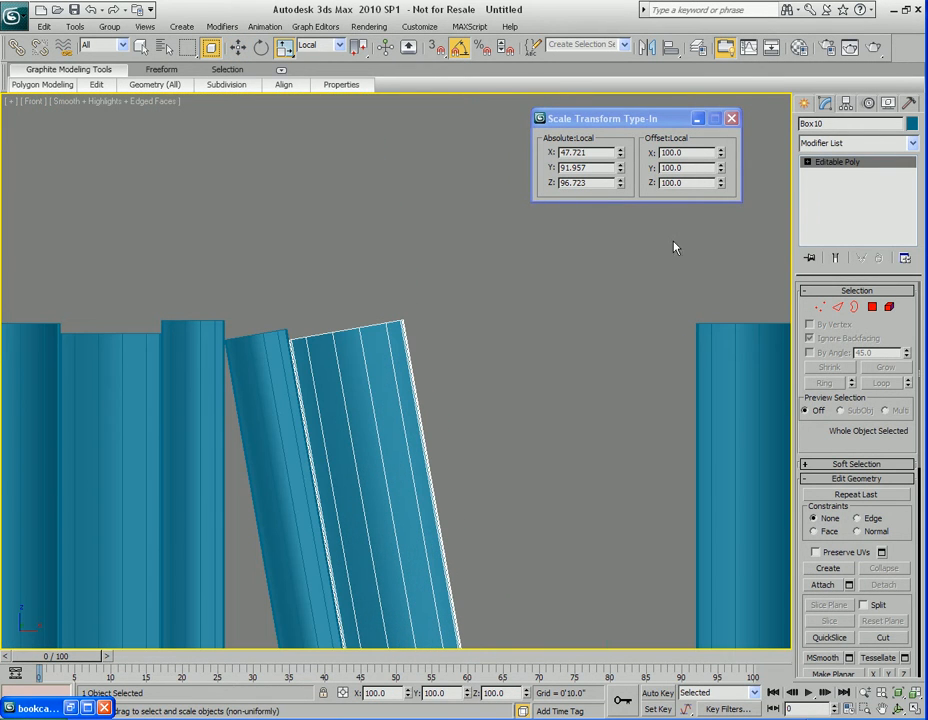
left_click(722, 188)
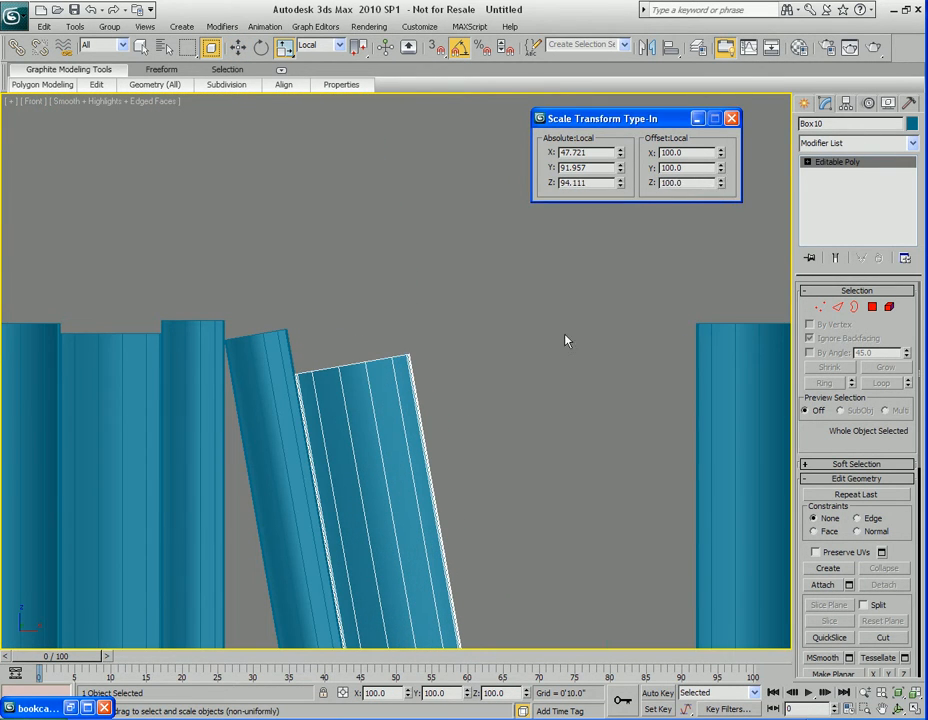
Step: Clone the thicker leaning book outward along X, placing the copy at about X -2'11.572"
scroll(439, 323, "down", 2)
scroll(451, 393, "up", 1)
middle_click_drag(451, 393, 410, 255)
scroll(446, 318, "up", 2)
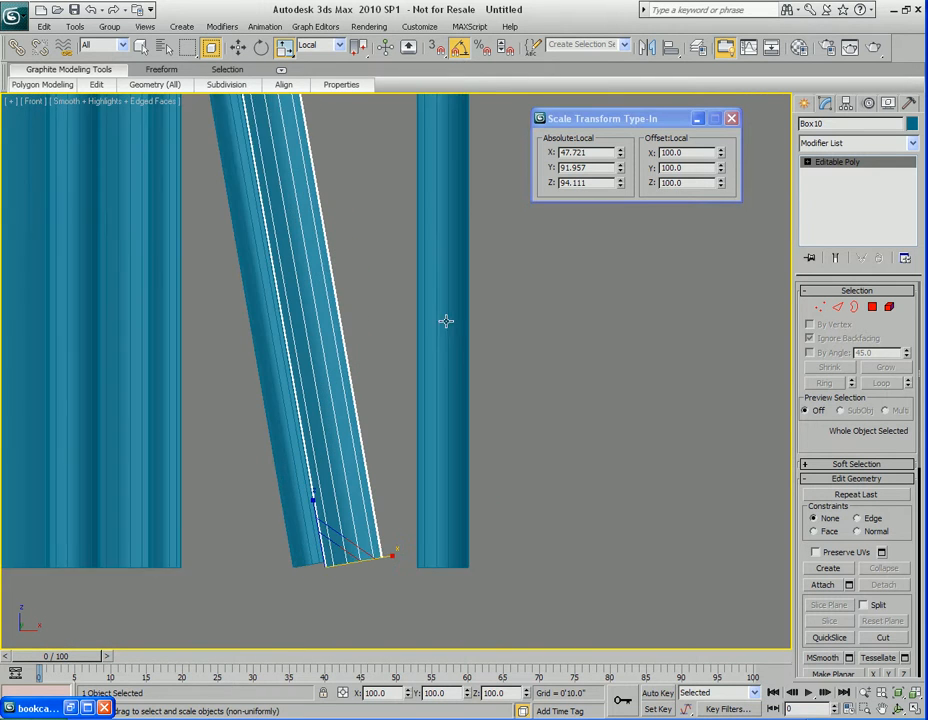
middle_click_drag(446, 318, 464, 276)
key("w")
left_click_drag(372, 497, 430, 502, "shift")
left_click(468, 428)
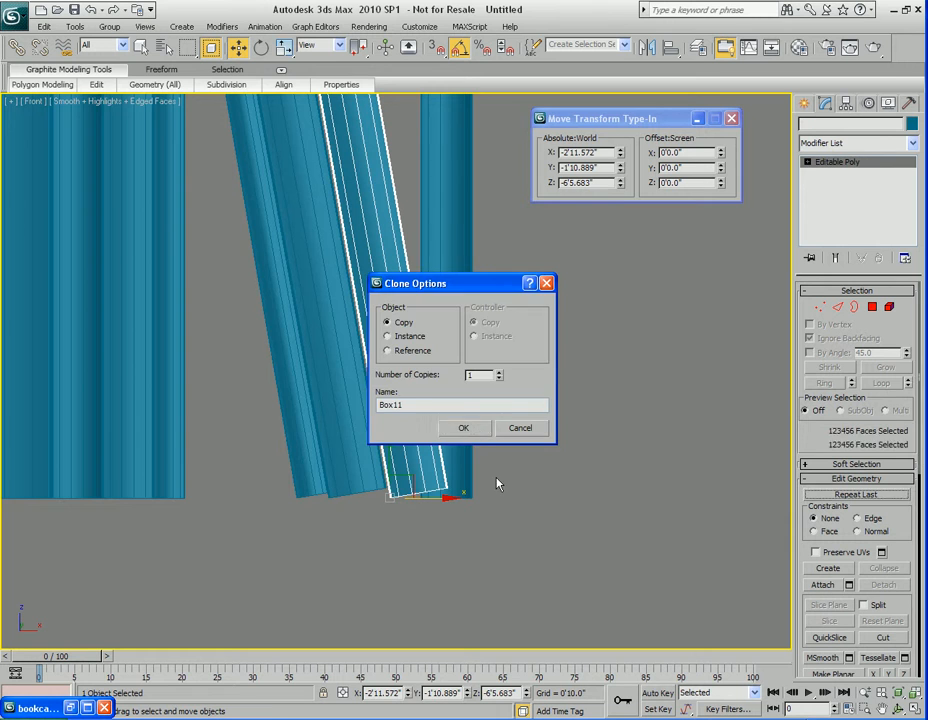
Step: Scale the newest leaning copy thinner along its local X axis and set it flush beside the thicker leaning book
key("r")
scroll(466, 440, "up", 3)
left_click_drag(413, 548, 382, 560)
key("w")
middle_click_drag(327, 362, 325, 358)
scroll(325, 358, "down", 3)
middle_click_drag(280, 210, 399, 531)
middle_click_drag(422, 451, 411, 445)
scroll(411, 445, "up", 2)
scroll(403, 432, "down", 4)
middle_click_drag(466, 520, 431, 454)
Step: Widen the outermost upright book next to the three leaning books by scaling it along its local X axis
left_click(418, 377)
middle_click_drag(508, 556, 460, 459)
scroll(419, 436, "up", 3)
scroll(373, 441, "up", 5)
key("r")
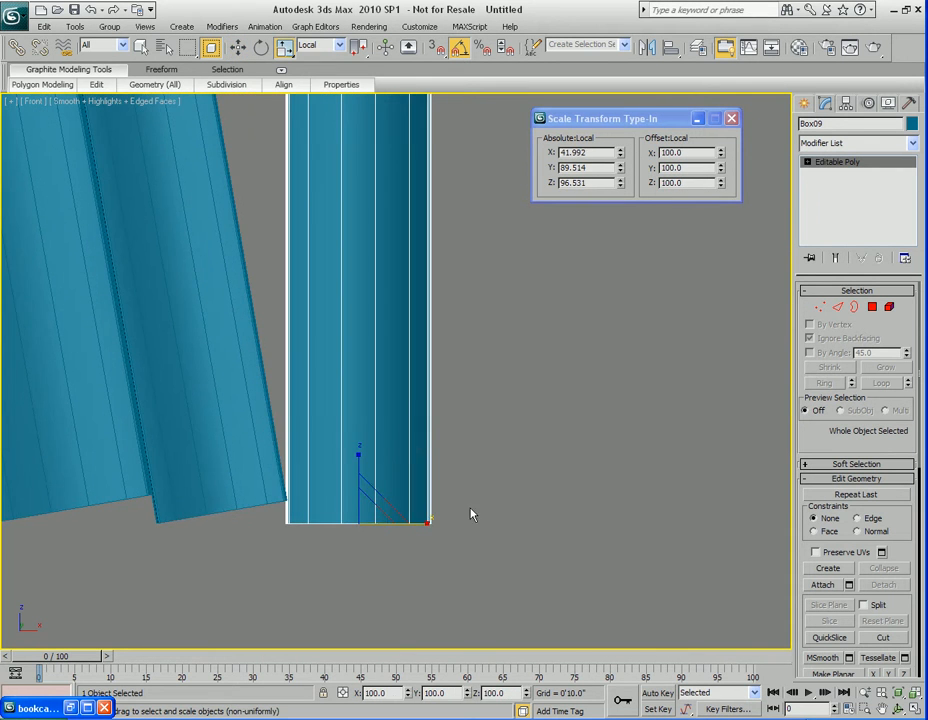
left_click_drag(421, 521, 507, 528)
scroll(428, 408, "down", 5)
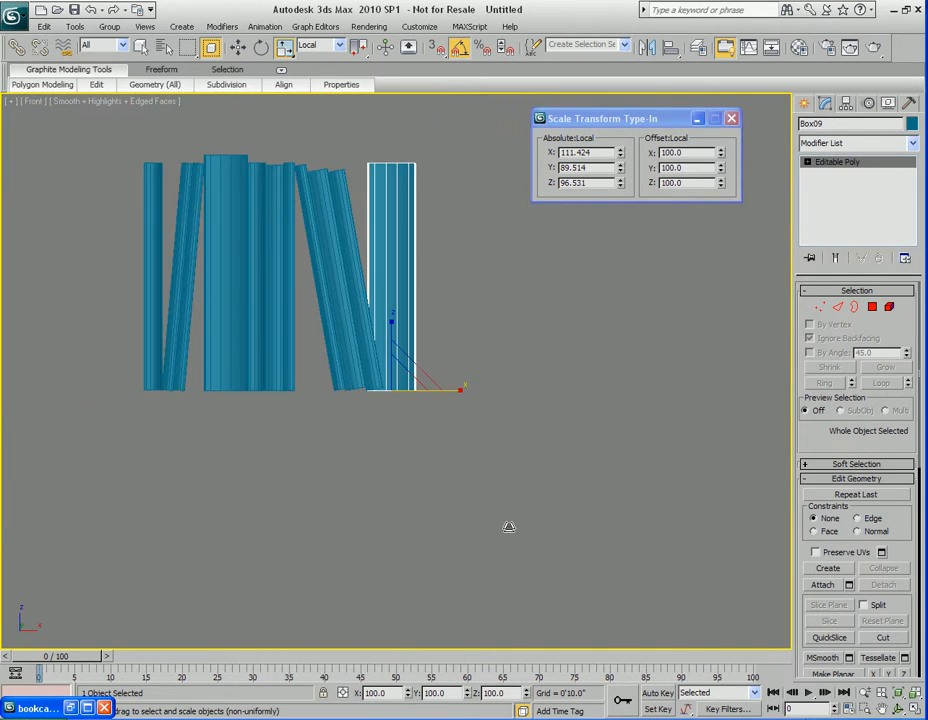
scroll(430, 428, "up", 3)
left_click_drag(441, 484, 400, 483)
Step: Move the widened upright book along X to about -2'1.222" so it touches the base of the outermost leaning book
scroll(390, 516, "up", 4)
key("w")
left_click_drag(439, 464, 455, 466)
scroll(455, 466, "down", 6)
middle_click_drag(454, 330, 435, 415)
scroll(434, 416, "up", 2)
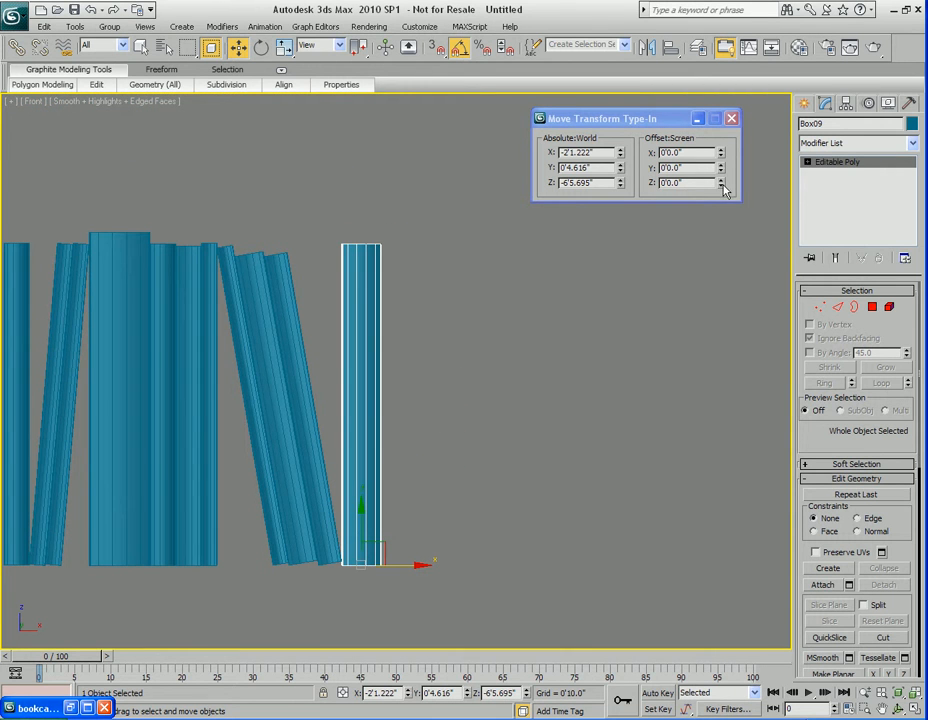
Step: Shorten the upright book at the base of the leaning group by scaling its local Z to about 91.4%
left_click_drag(721, 186, 720, 198)
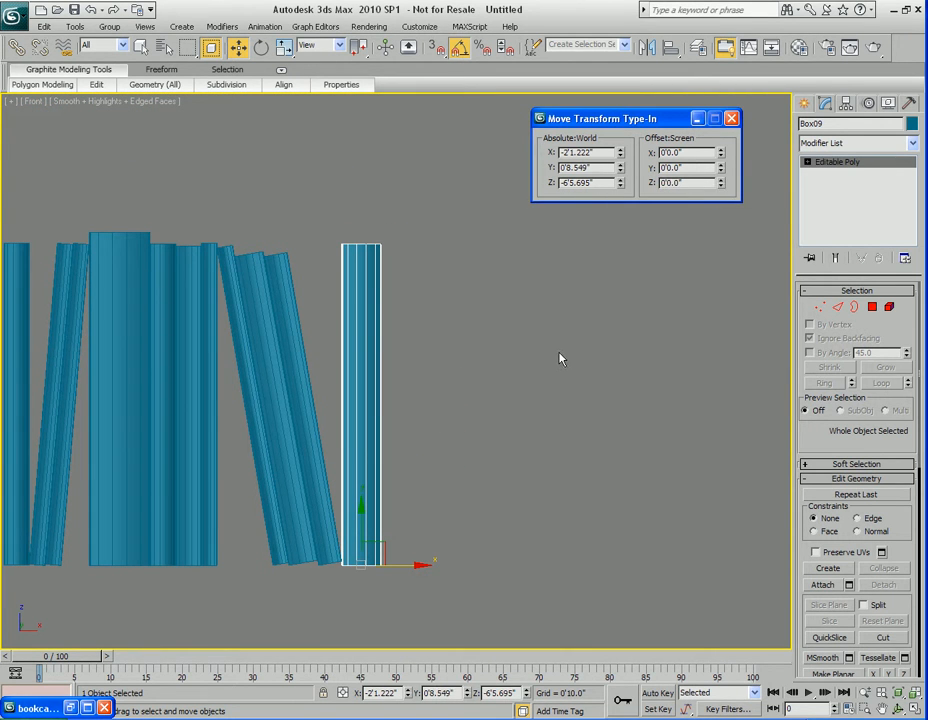
key("r")
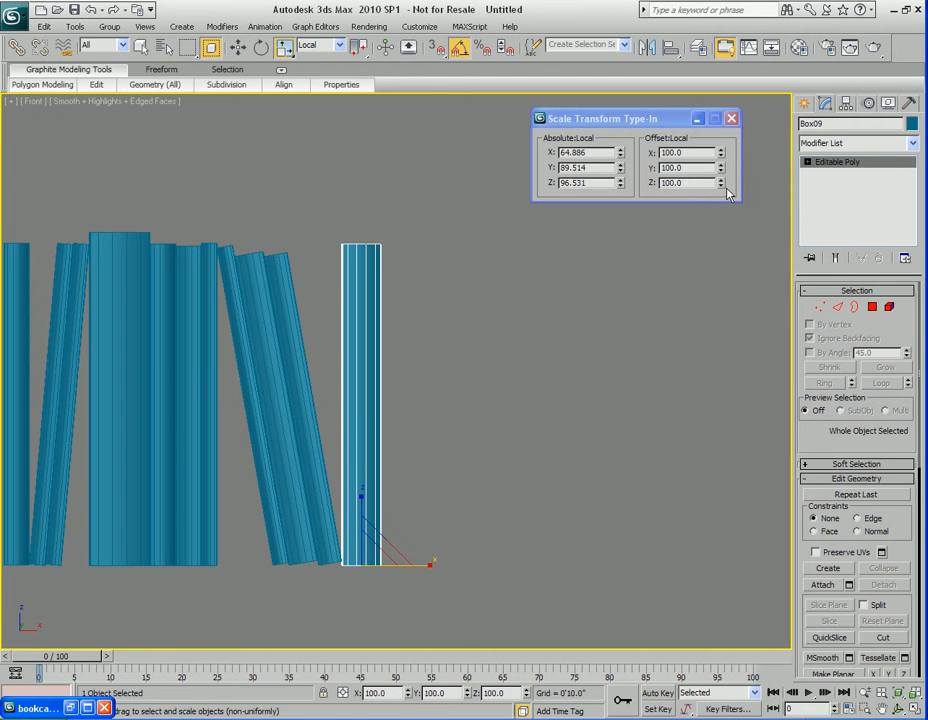
left_click(721, 187)
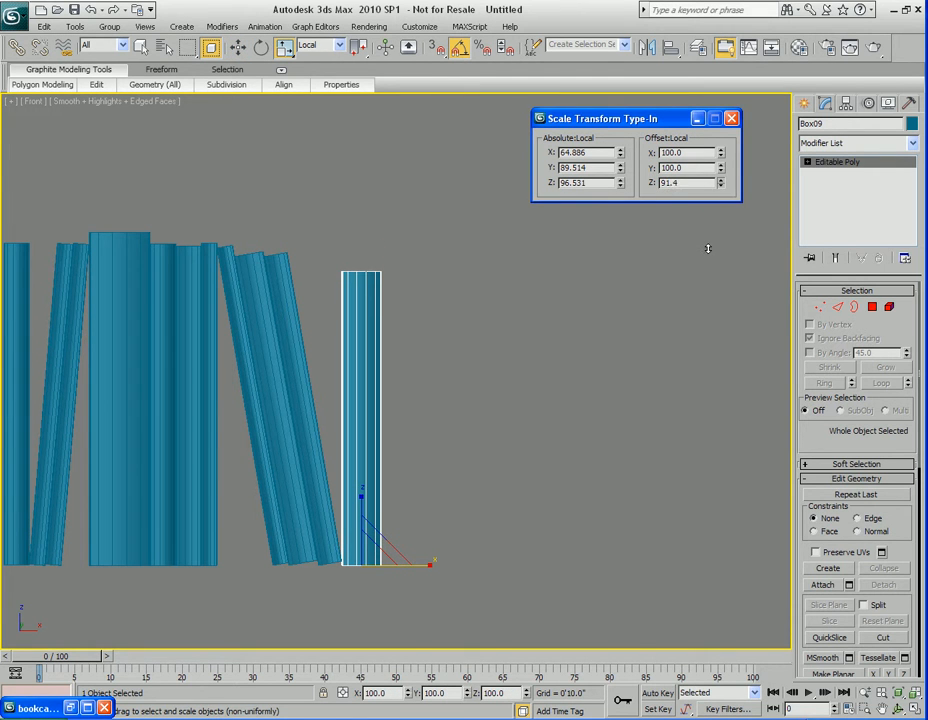
left_click_drag(708, 249, 708, 249)
Step: Clone the shortened upright book outward along X as a copy at about X -1'1.079"
middle_click_drag(409, 410, 428, 373)
scroll(428, 373, "down", 2)
key("w")
left_click_drag(431, 482, 467, 487, "shift")
left_click(470, 434)
Step: Move the copy flush against the original at about X -1'3.362" and lower its local Z scale to about 86.377
mouse_move(441, 511)
middle_mouse_down()
mouse_move(422, 470)
mouse_move(463, 466)
middle_mouse_up()
scroll(420, 480, "up", 5)
scroll(452, 449, "up", 2)
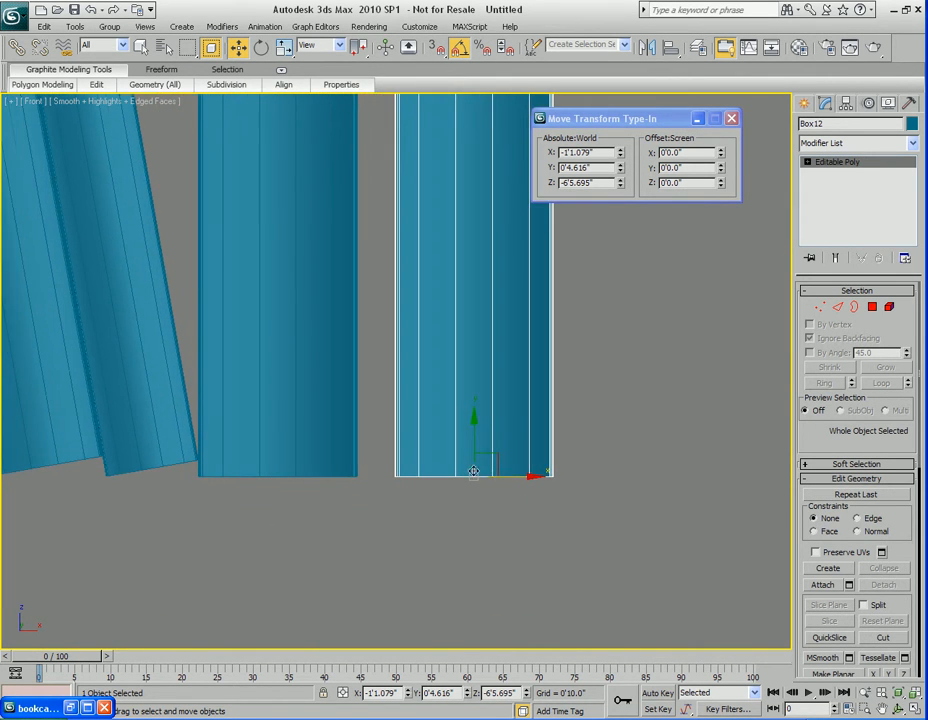
left_click_drag(513, 477, 478, 477)
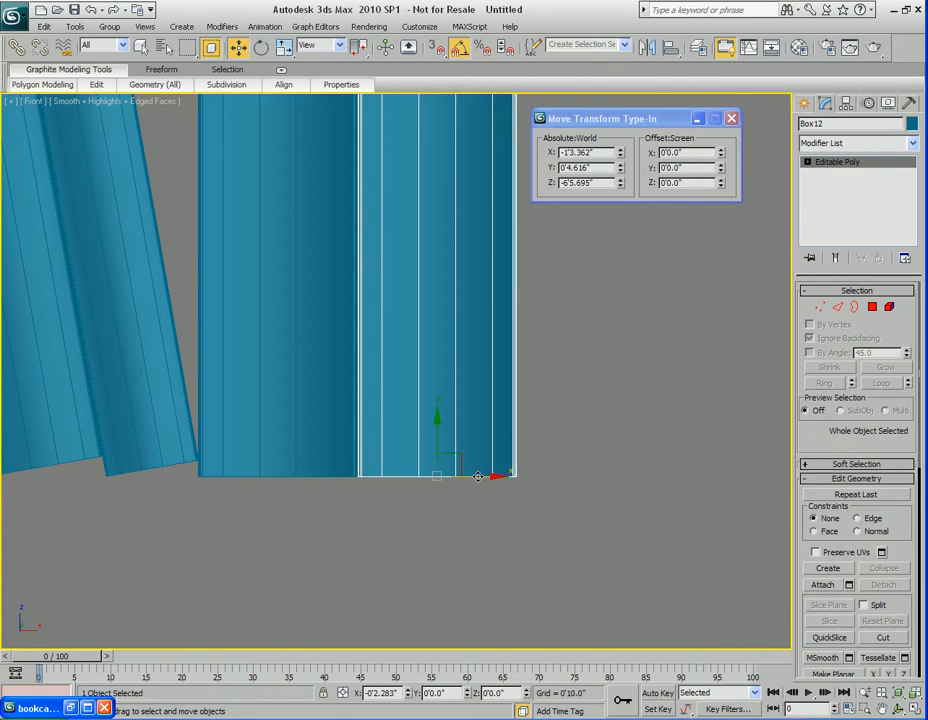
scroll(419, 341, "down", 8)
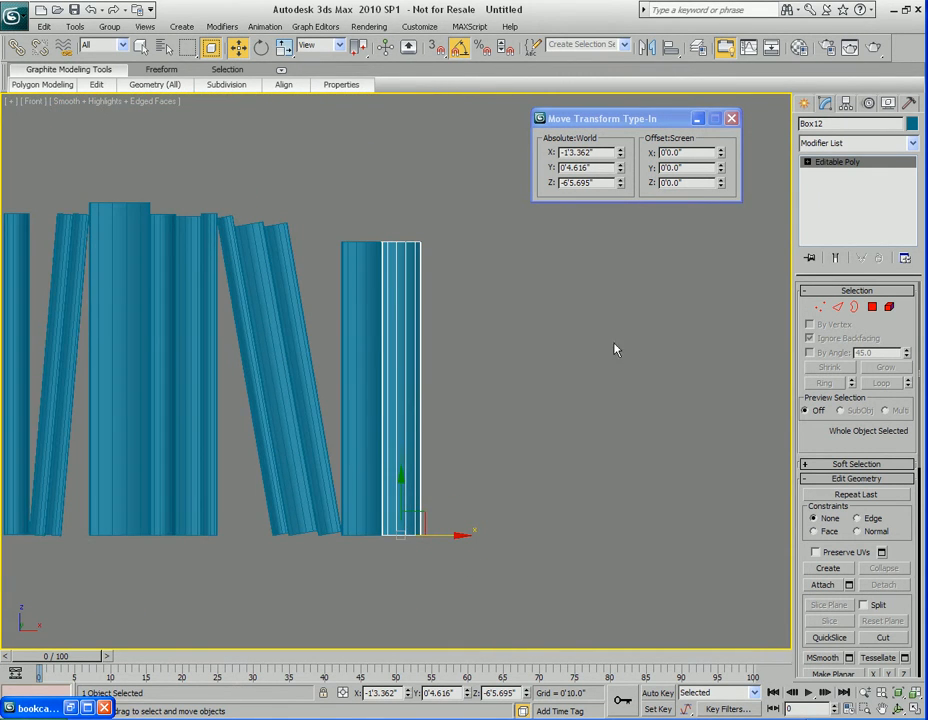
key("r")
left_click(720, 186)
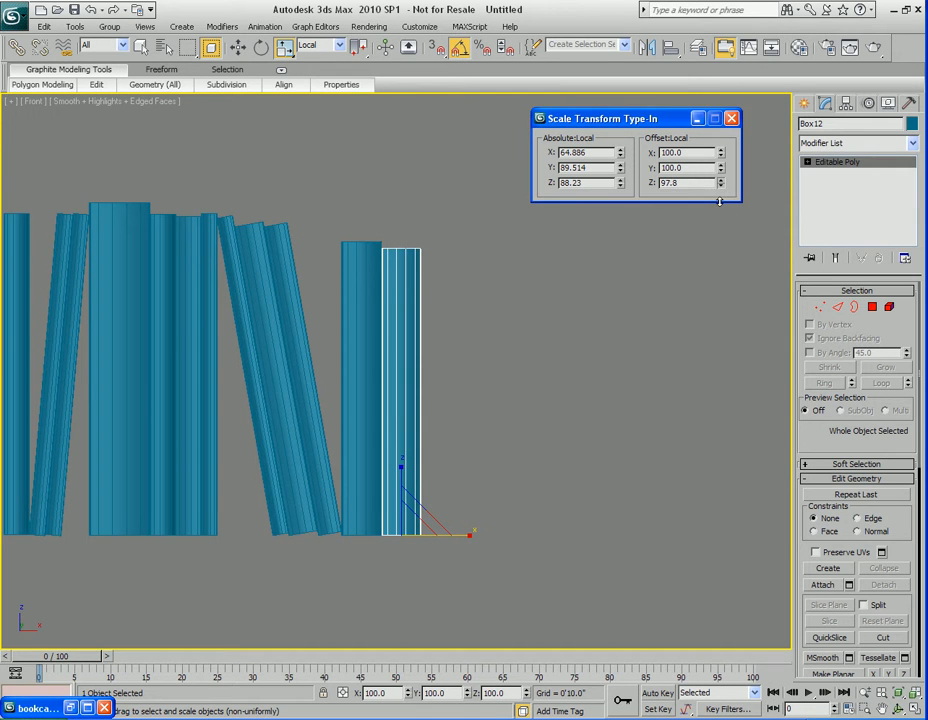
Step: Clone the slightly shorter copy outward along X, placing another upright book at about X -0'4.804"
middle_click_drag(479, 477, 449, 431)
key("w")
left_click_drag(410, 489, 451, 489, "shift")
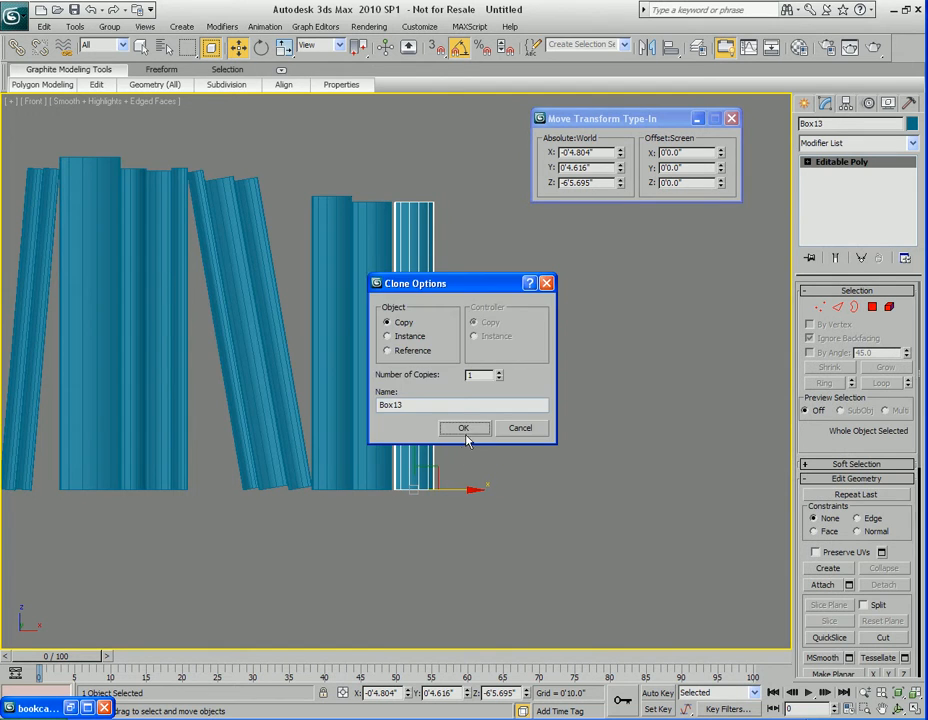
key("Return")
Step: Set the third upright book flush at about X -0'5.589" and raise its local Z scale to about 87.068
middle_click_drag(411, 537, 401, 455)
scroll(401, 455, "up", 6)
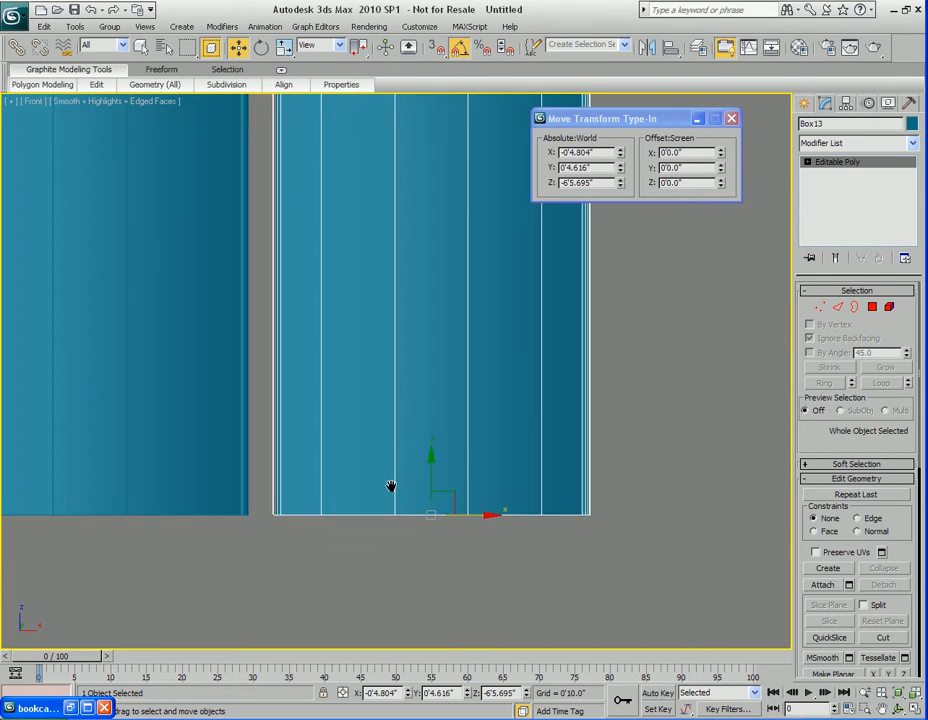
left_click_drag(573, 462, 548, 462)
scroll(403, 337, "down", 6)
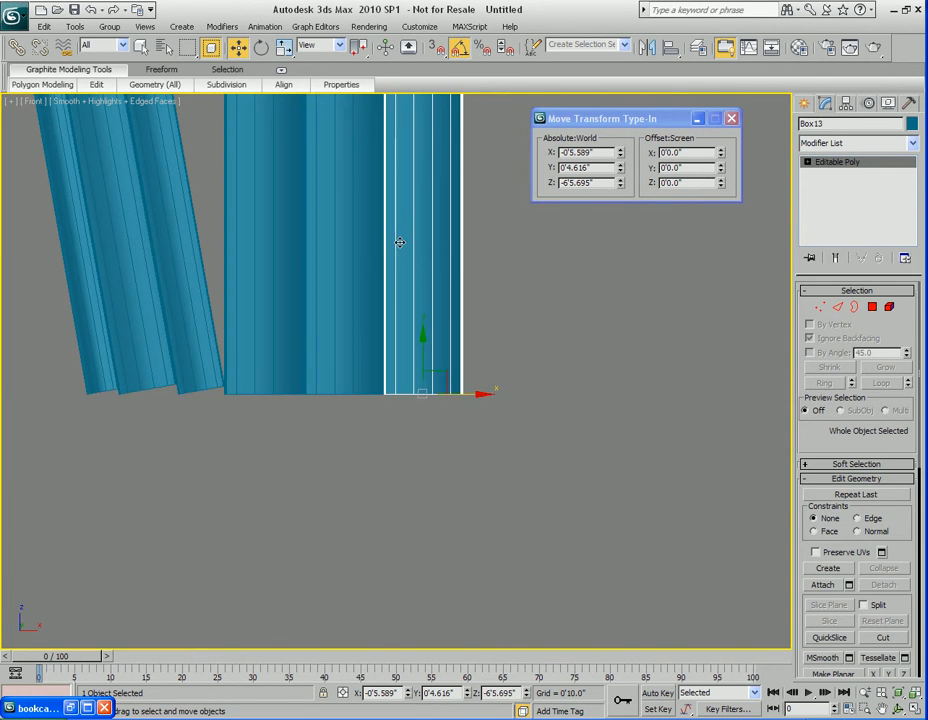
middle_click_drag(405, 226, 418, 437)
middle_click_drag(439, 249, 423, 409)
key("r")
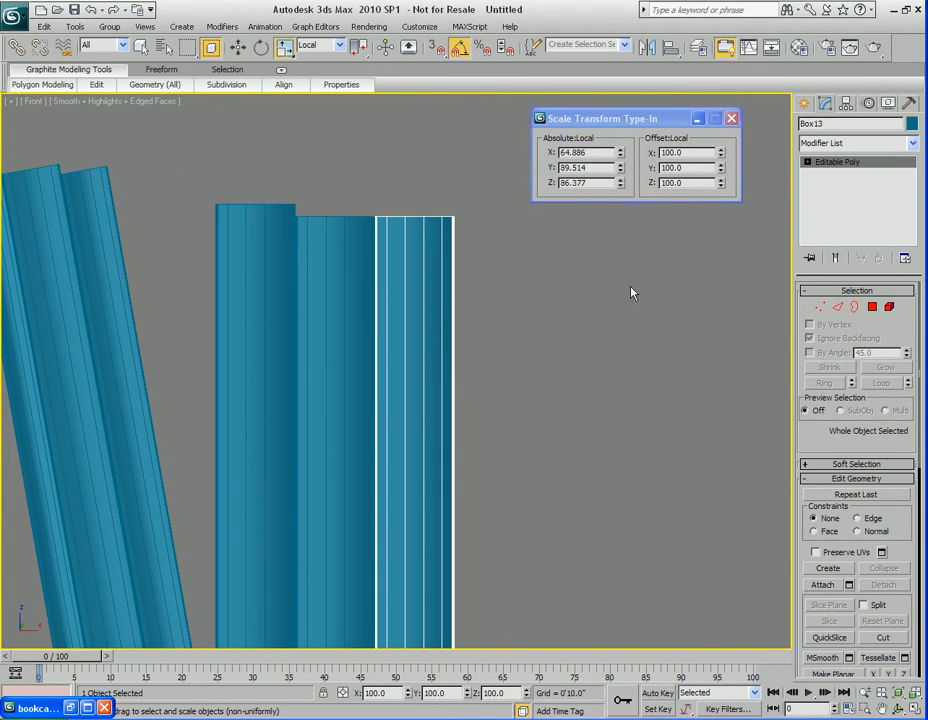
left_click(720, 182)
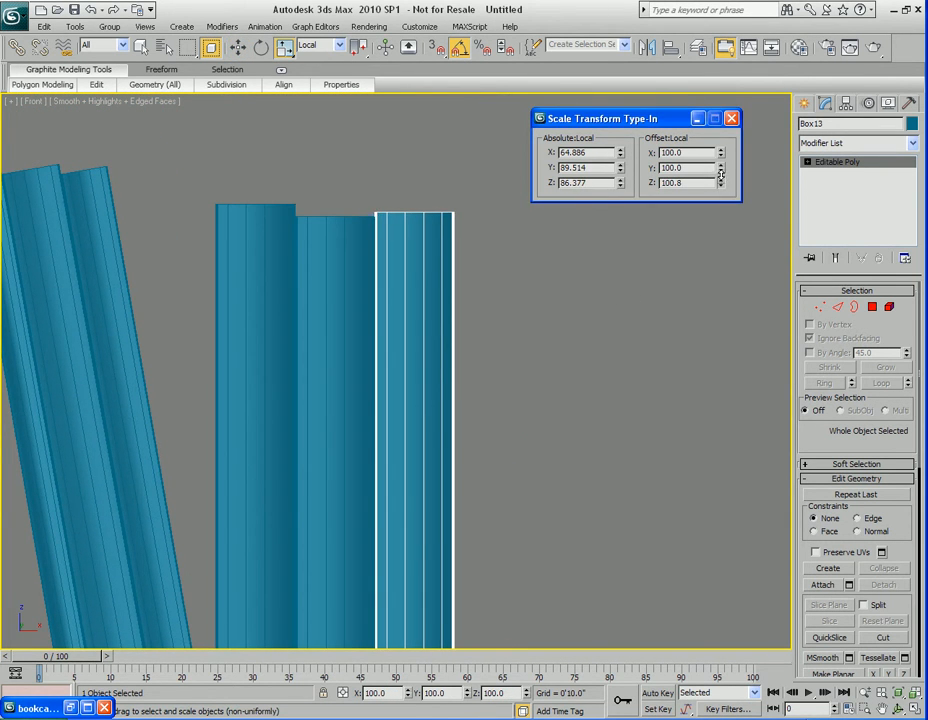
Step: Clone the third upright book outward along X as one more copy
scroll(423, 354, "down", 4)
key("w")
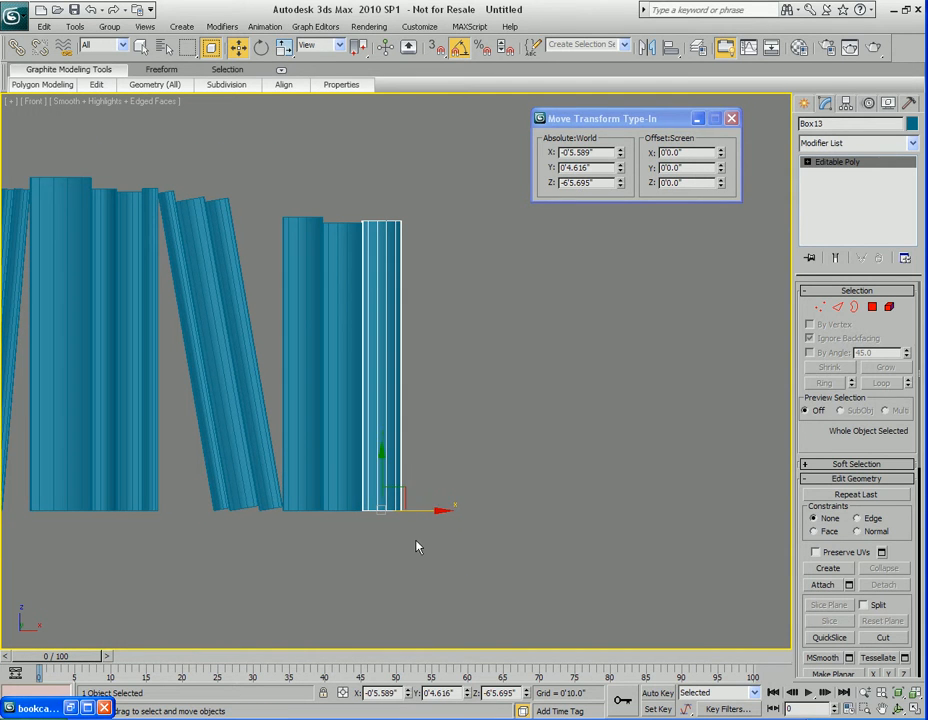
mouse_move(423, 514)
left_mouse_down("shift")
mouse_move(486, 514)
mouse_move(483, 503)
mouse_move(450, 507)
left_mouse_up("shift")
left_click(482, 430)
Step: Thin the newest copy to a local X scale of about 30.933 and move it flush at about X 0'1.653"
key("r")
scroll(516, 490, "up", 8)
key("w")
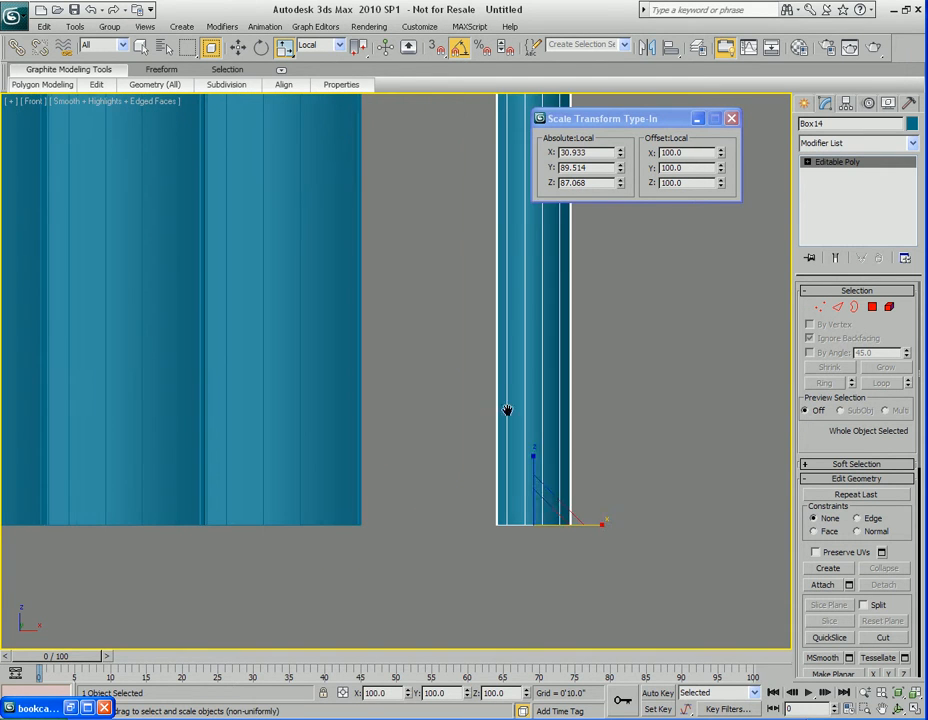
left_click_drag(568, 524, 437, 522)
Step: Shorten the thin book well below its neighbours by scaling its local Z to about 73.311
scroll(427, 358, "down", 4)
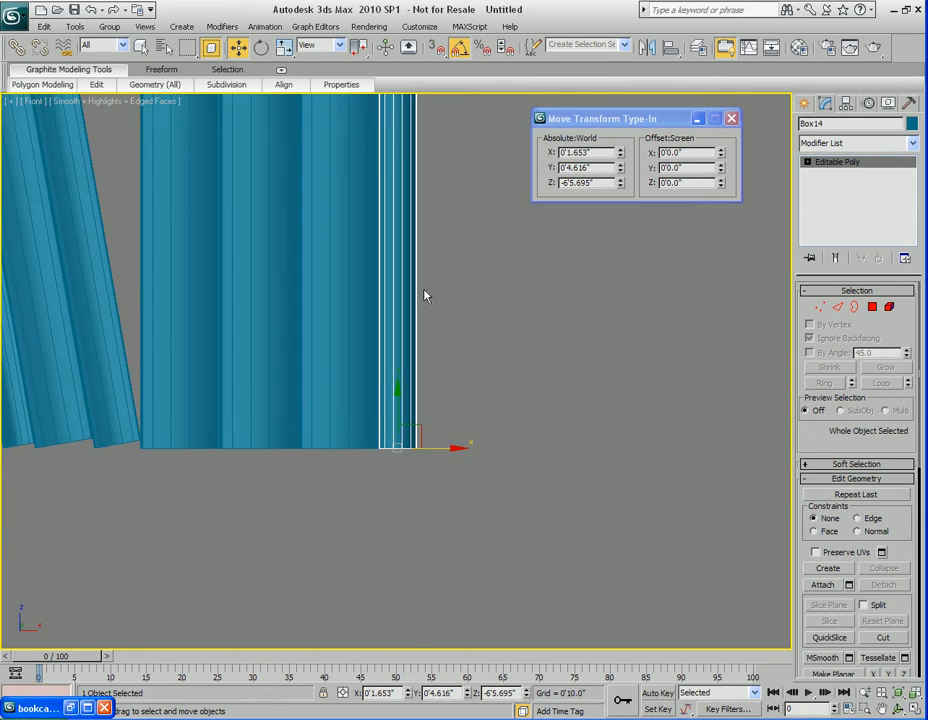
middle_click_drag(427, 288, 427, 491)
scroll(427, 491, "down", 4)
key("r")
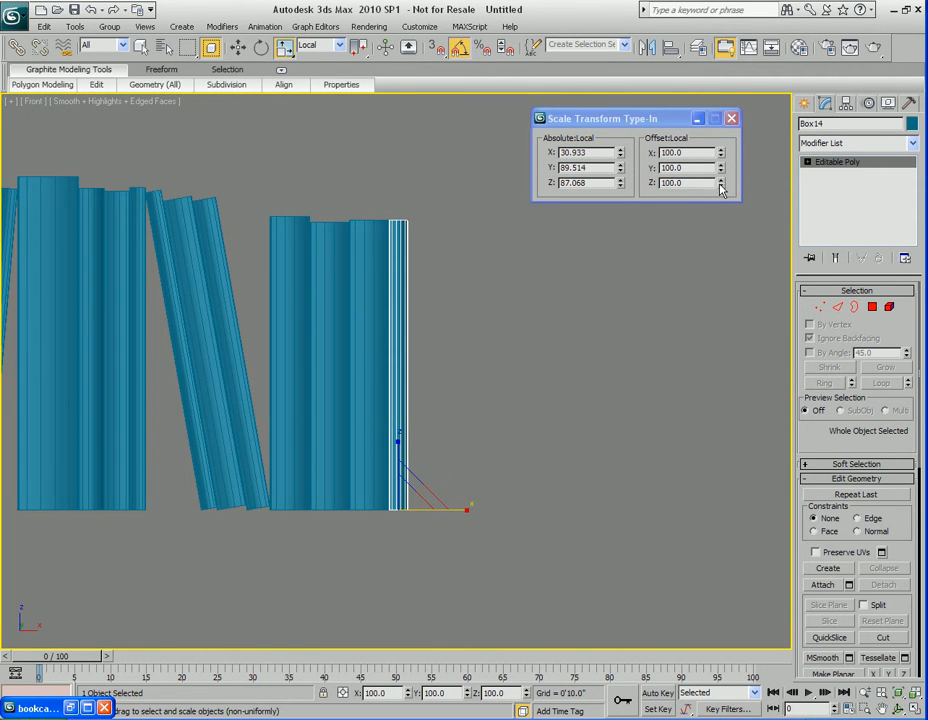
left_click_drag(722, 188, 712, 231)
Step: Clone the short thin book outward along X as a copy at about X 0'7.378"
key("w")
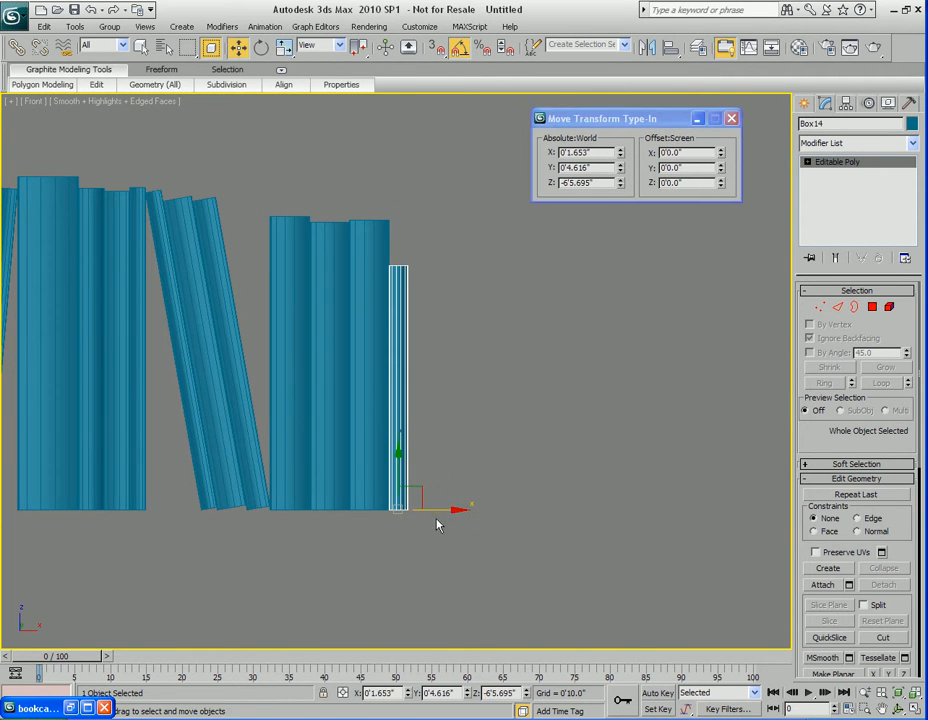
left_click_drag(408, 513, 428, 513, "shift")
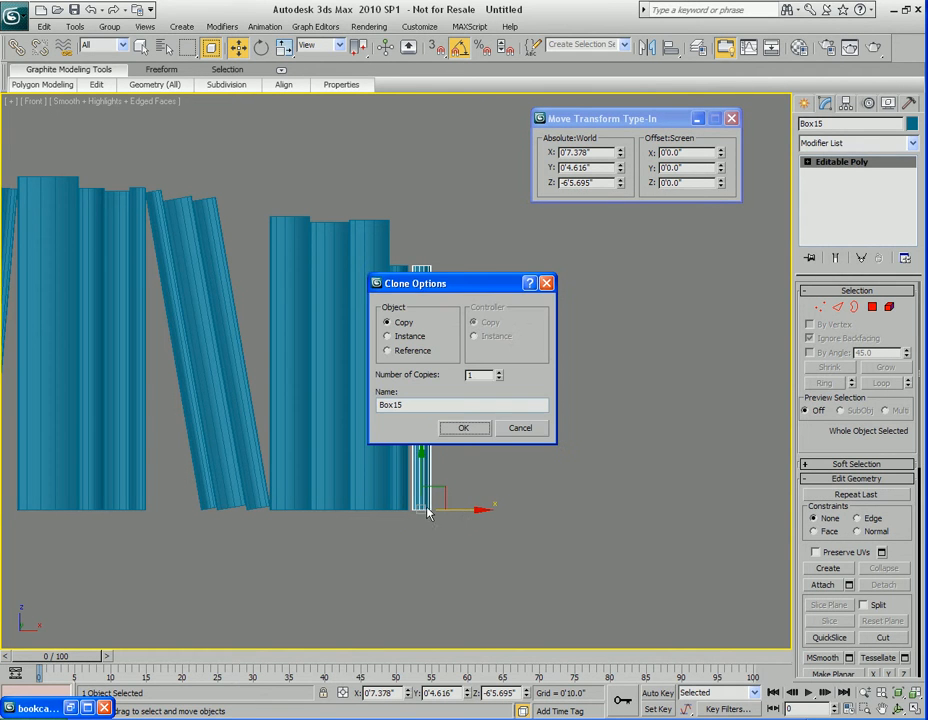
left_click(468, 426)
Step: Move the thin copy back along X to about 0'6.305" so it sits flush against the first thin book
scroll(418, 429, "up", 5)
mouse_move(418, 429)
middle_mouse_down()
mouse_move(507, 334)
mouse_move(468, 248)
middle_mouse_up()
scroll(443, 454, "up", 3)
middle_click_drag(443, 454, 483, 515)
left_click_drag(452, 433, 417, 433)
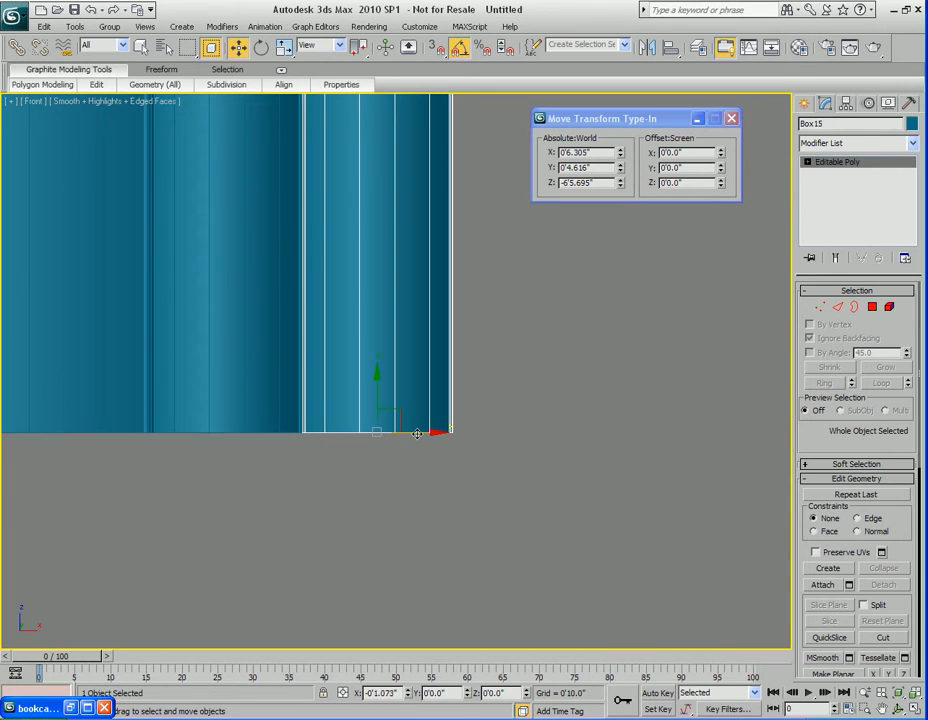
Step: Make the second thin book slightly taller by raising its local Z scale to about 73.898
scroll(412, 368, "down", 6)
middle_click_drag(418, 219, 418, 404)
scroll(418, 404, "up", 2)
middle_click_drag(418, 404, 405, 433)
key("r")
left_click(720, 180)
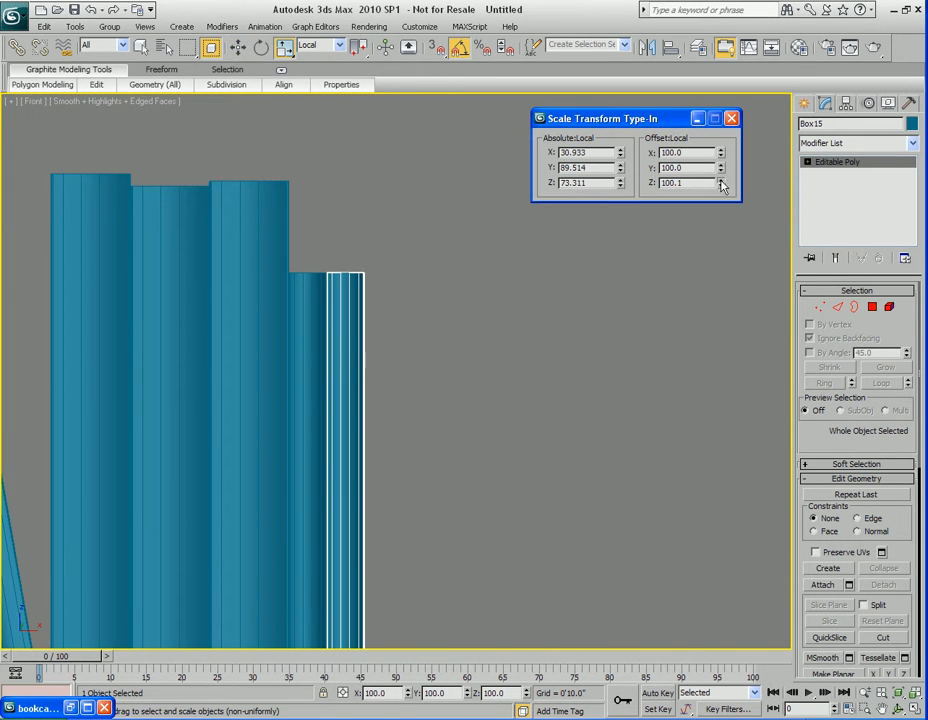
left_click_drag(720, 175, 720, 175)
Step: Clone the original thick book along X past the short thin books, placing the copy at about X 2'3.25"
scroll(427, 383, "down", 4)
middle_click_drag(365, 406, 547, 381)
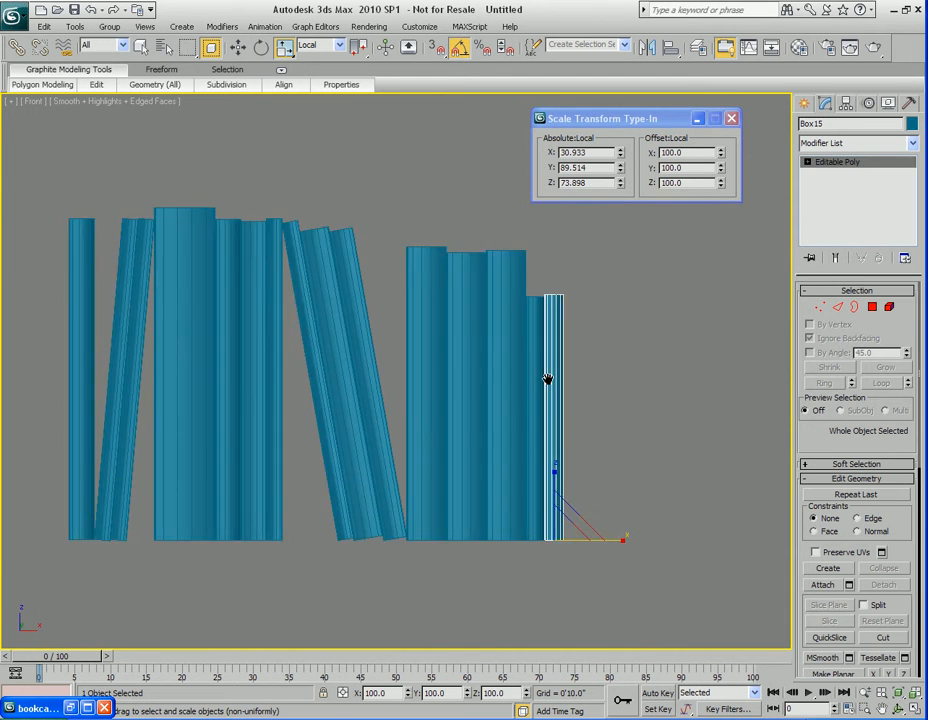
scroll(547, 381, "down", 2)
middle_click_drag(444, 390, 480, 383)
left_click(282, 346)
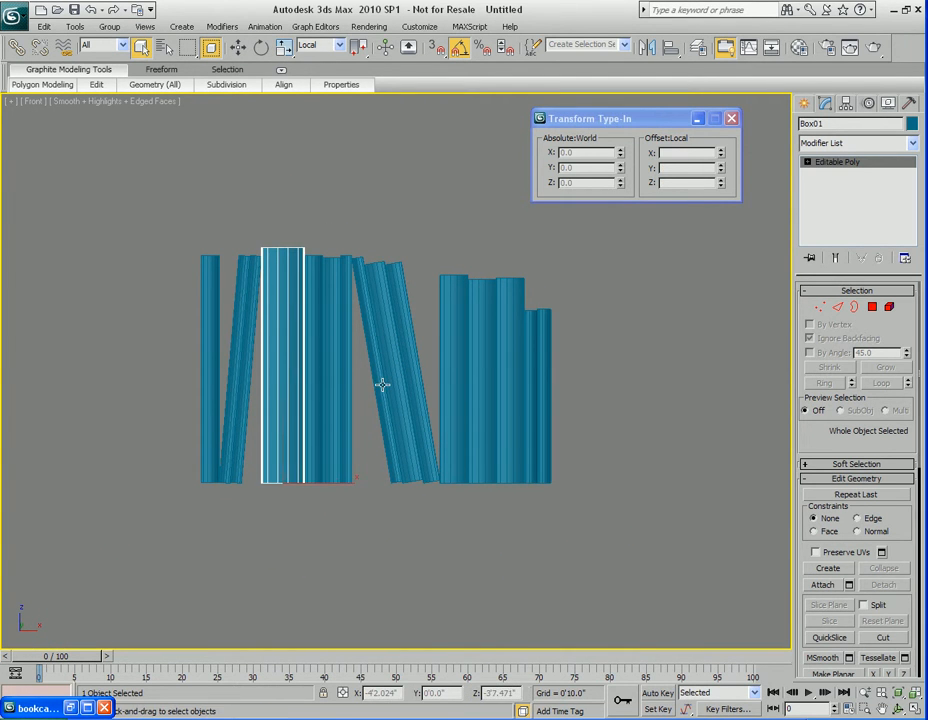
key("w")
left_click_drag(314, 494, 635, 495, "shift")
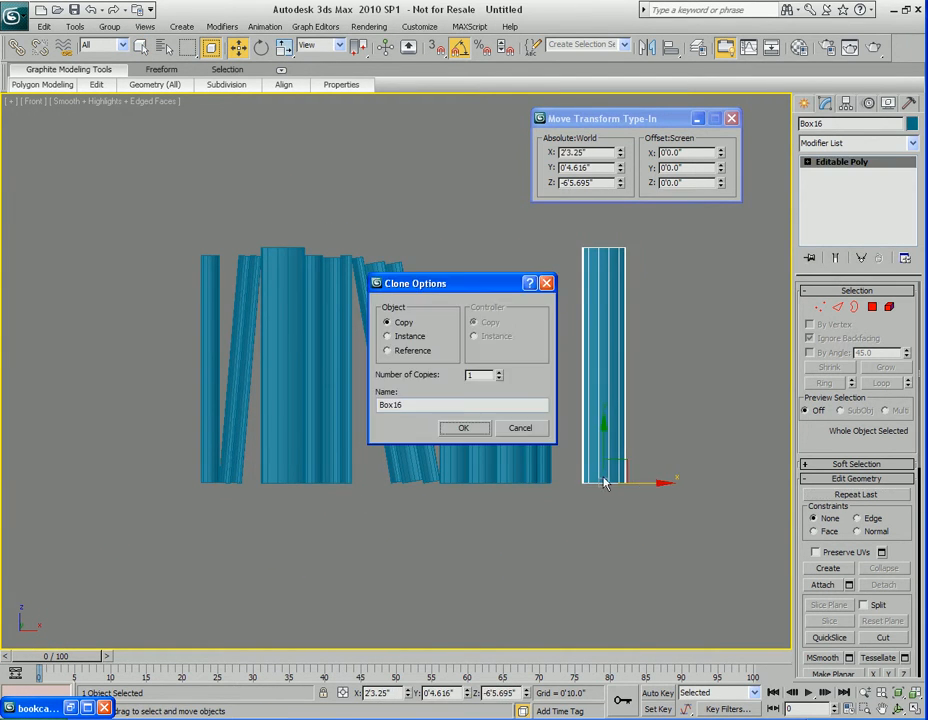
left_click(464, 429)
Step: Scale the thick copy up uniformly and move it along X to about 1'5.219", flush against the last thin book
key("r")
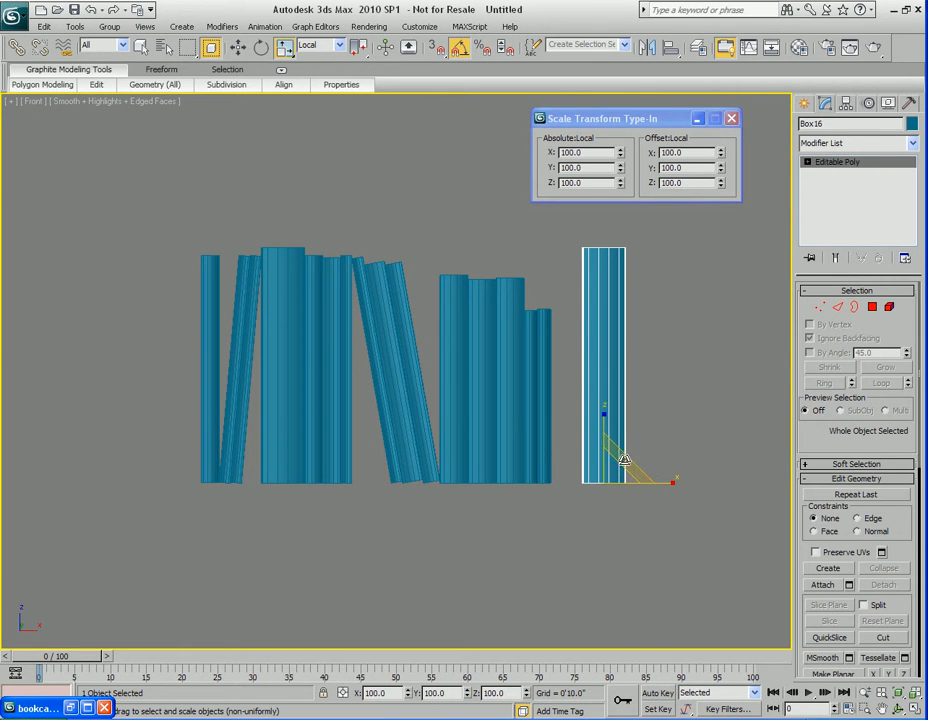
left_click_drag(624, 461, 626, 447)
middle_click_drag(625, 503, 520, 448)
scroll(520, 448, "up", 3)
key("w")
middle_click_drag(568, 513, 471, 432)
scroll(471, 432, "up", 3)
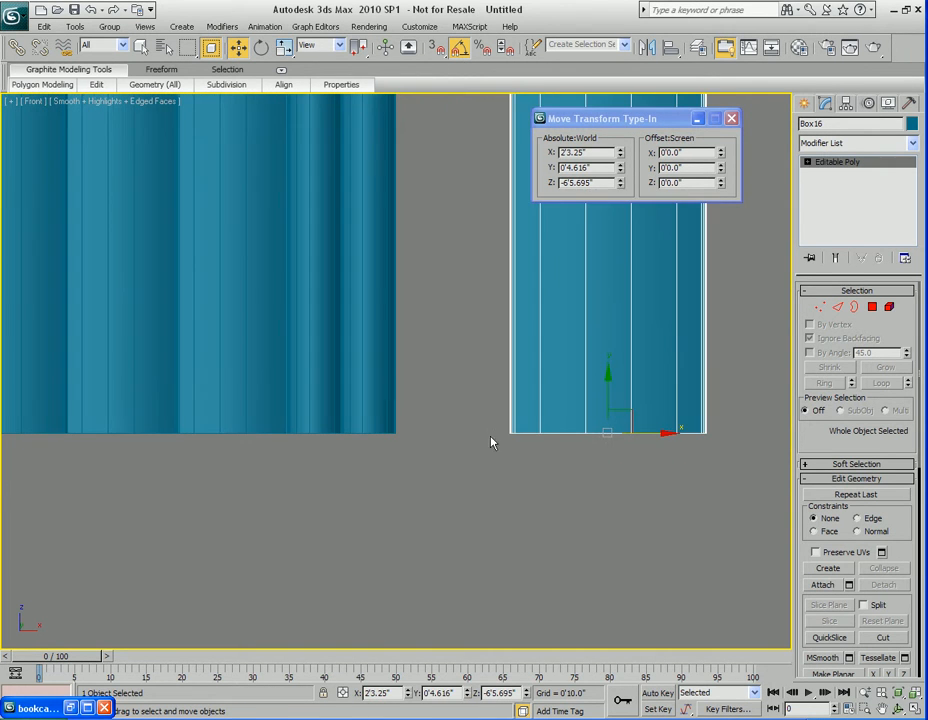
left_click_drag(656, 436, 544, 430)
scroll(530, 452, "up", 3)
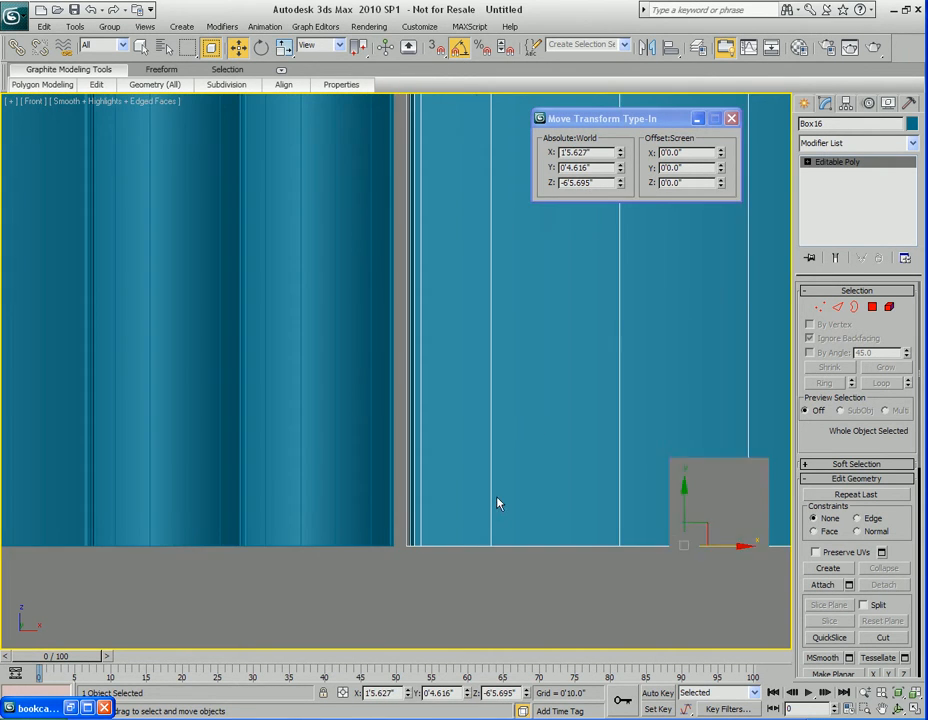
middle_click_drag(530, 452, 471, 334)
left_click_drag(672, 429, 659, 429)
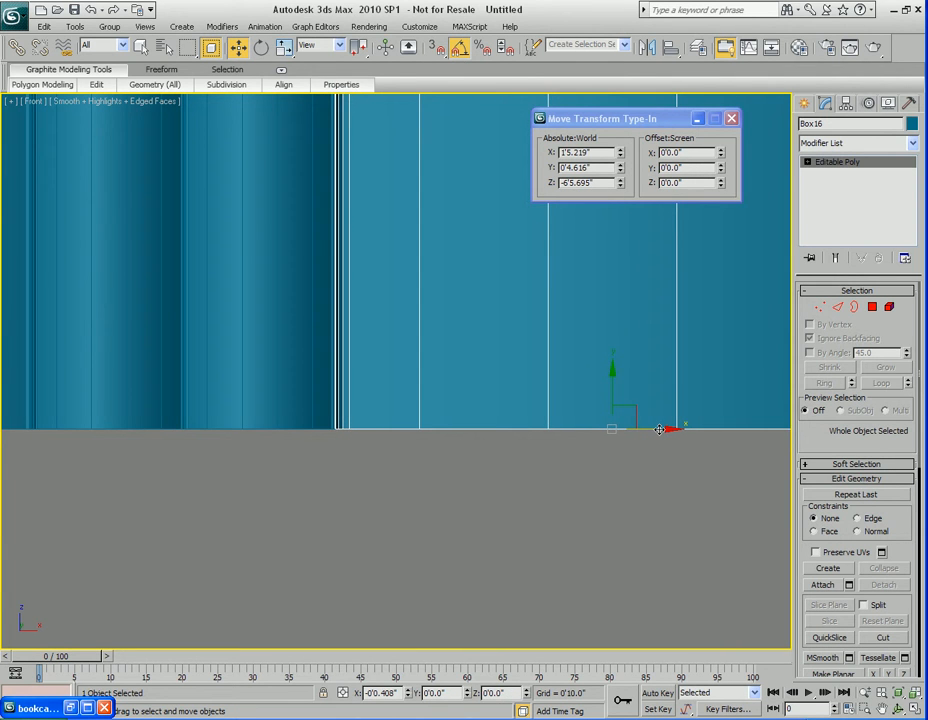
Step: Deselect the enlarged book and examine the whole row for the arrangement and remaining space
scroll(491, 400, "down", 8)
middle_click_drag(472, 313, 522, 451)
middle_click_drag(538, 408, 503, 409)
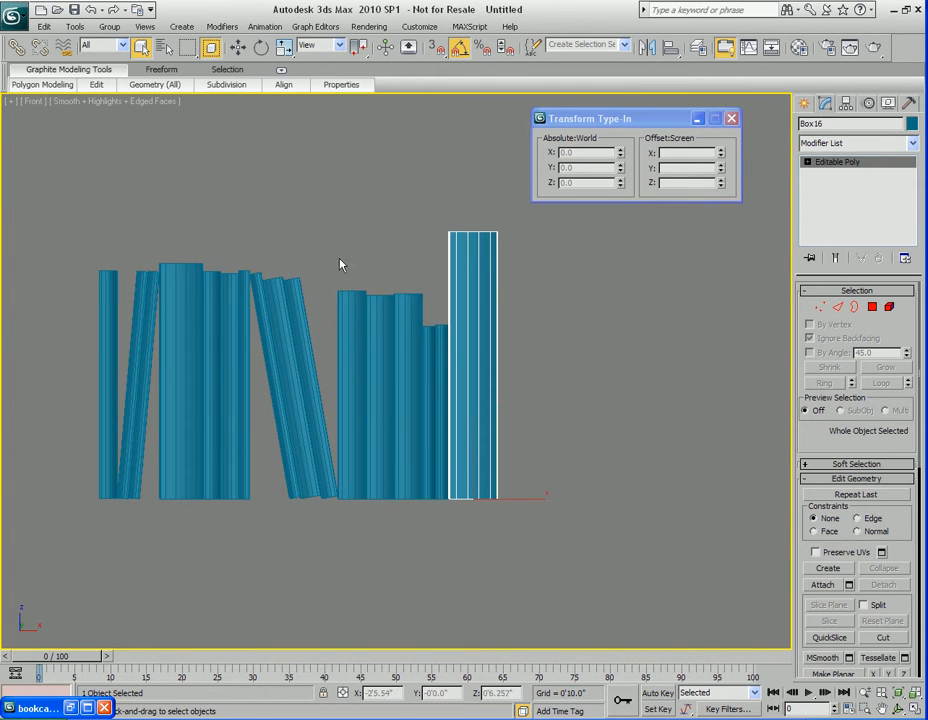
left_click_drag(421, 317, 419, 315)
scroll(419, 315, "down", 2)
middle_click_drag(419, 315, 561, 331)
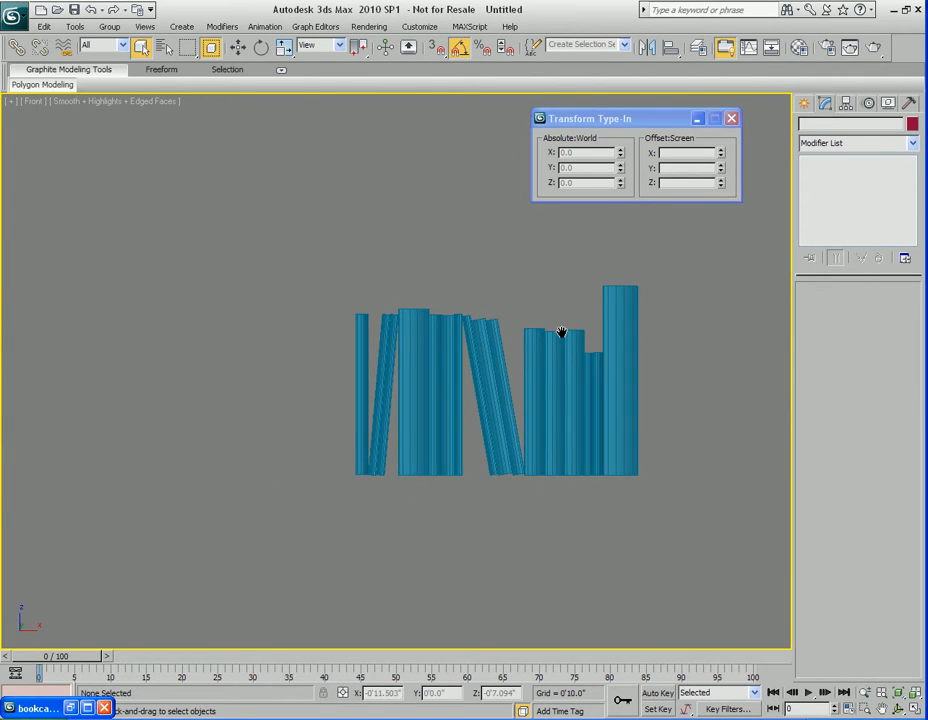
scroll(545, 378, "up", 2)
scroll(545, 378, "up", 2)
middle_click_drag(539, 371, 515, 356)
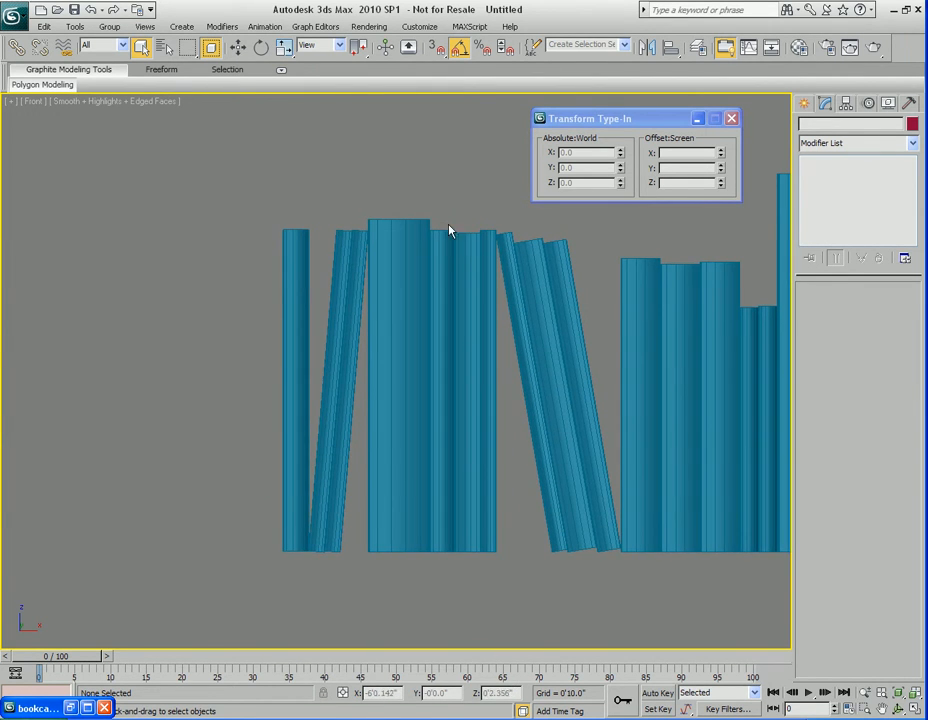
Step: Clone the three upright books beside the original thick book along X to the far end past the lone upright book
left_click(447, 251)
left_click(476, 331, "ctrl")
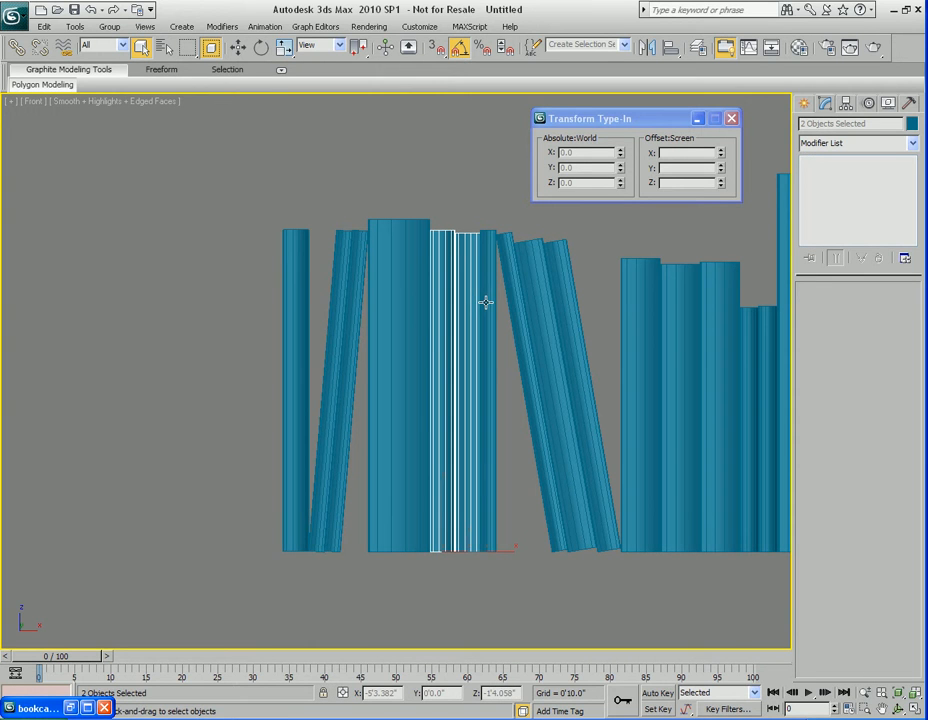
left_click(486, 302, "ctrl")
key("w")
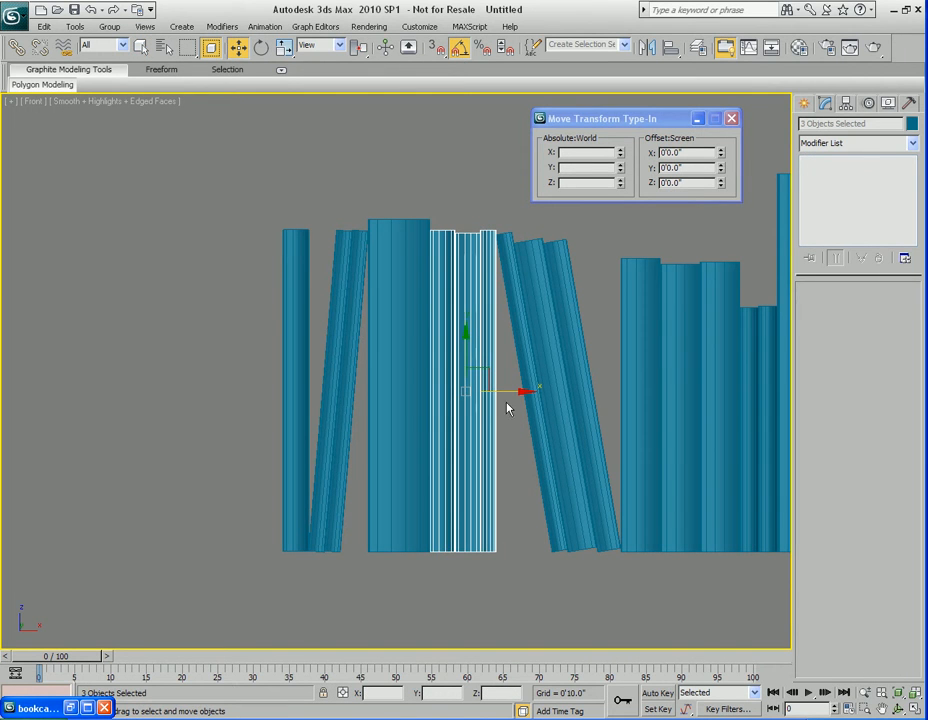
left_click_drag(515, 391, 296, 392)
left_click(462, 432)
Step: Move the three cloned books along X until they sit flush against the lone upright book
scroll(279, 464, "up", 2)
mouse_move(279, 464)
middle_mouse_down()
mouse_move(443, 426)
mouse_move(420, 412)
middle_mouse_up()
scroll(463, 409, "up", 2)
scroll(394, 373, "up", 3)
middle_click_drag(385, 310, 450, 410)
left_click_drag(374, 309, 397, 310)
Step: Make the thinnest of the three cloned books slightly taller by raising its local Z scale to about 97.4
scroll(500, 465, "down", 3)
mouse_move(500, 465)
middle_mouse_down()
mouse_move(489, 331)
mouse_move(524, 439)
mouse_move(483, 456)
middle_mouse_up()
scroll(505, 365, "down", 3)
scroll(483, 456, "up", 3)
scroll(479, 470, "up", 1)
scroll(478, 473, "down", 4)
middle_click_drag(482, 530, 457, 471)
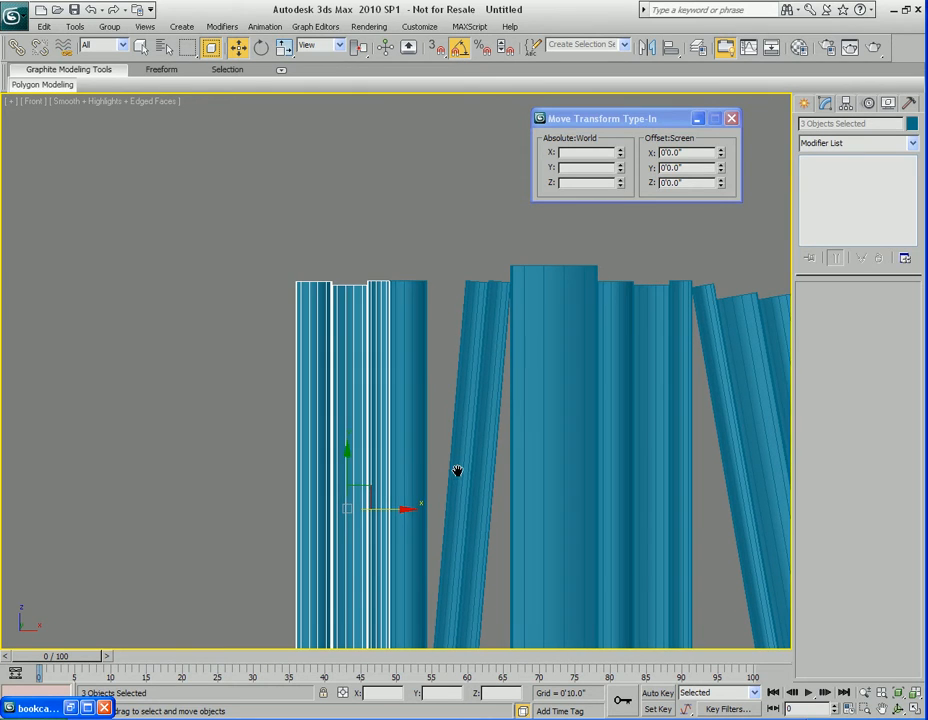
key("r")
left_click(378, 336)
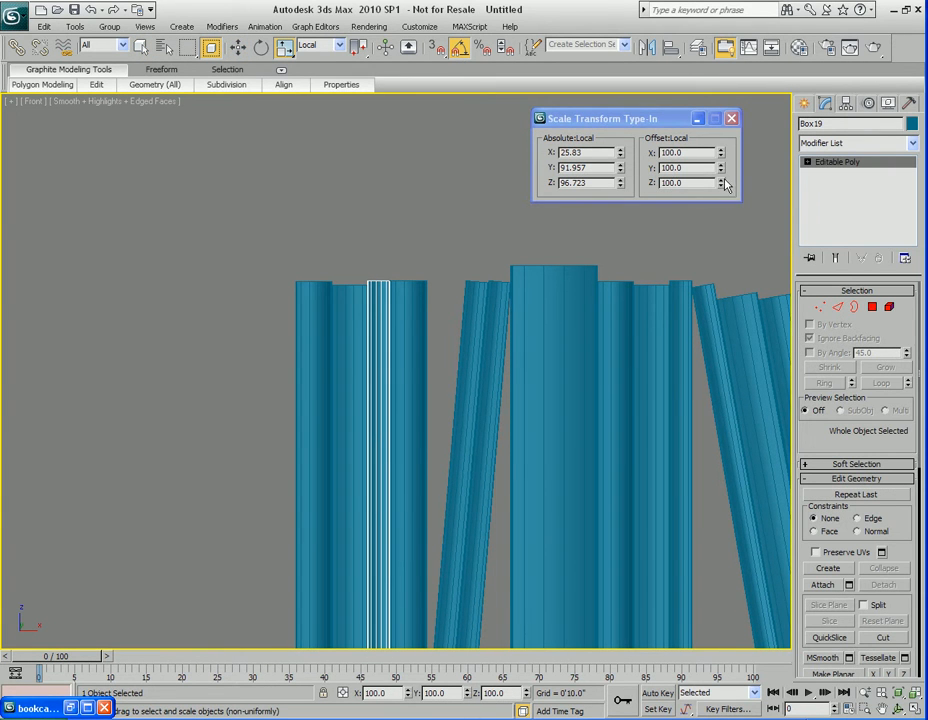
left_click_drag(721, 184, 722, 175)
scroll(416, 346, "down", 2)
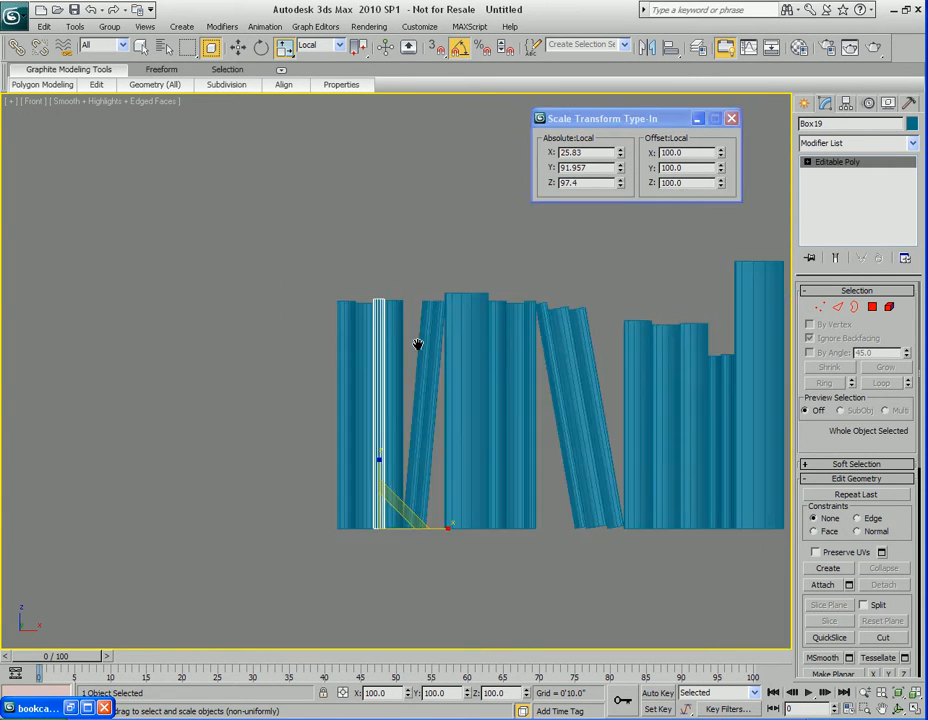
Step: Examine the books' spines in the Perspective view to compare how far the individual volumes protrude
key("q")
left_click(604, 323)
middle_click_drag(604, 323, 358, 406)
key("p")
left_click(268, 403)
left_click(400, 375)
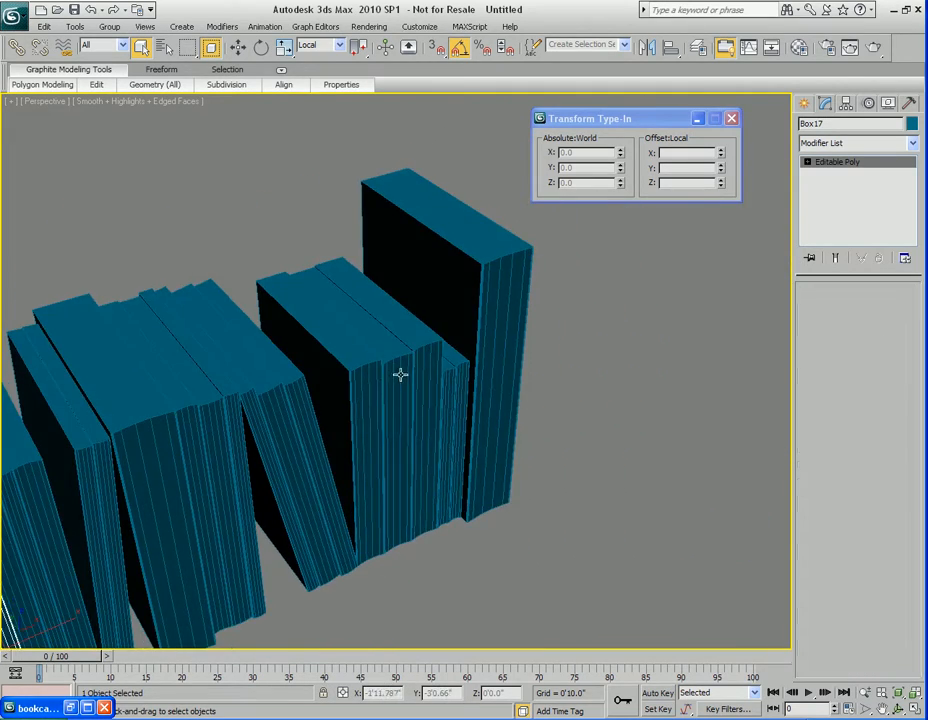
scroll(415, 405, "up", 3)
middle_click_drag(421, 429, 365, 376)
left_click(412, 344)
left_click(443, 329, "ctrl")
middle_click_drag(443, 329, 474, 352, "alt")
Step: Try to change the original thick book's depth by scaling it along local Y, and undo the change
key("r")
middle_click_drag(400, 340, 379, 427, "alt")
left_click(298, 327)
left_click_drag(312, 492, 311, 490)
key("ctrl+z")
key("r")
key("r")
middle_click_drag(385, 467, 371, 466, "alt")
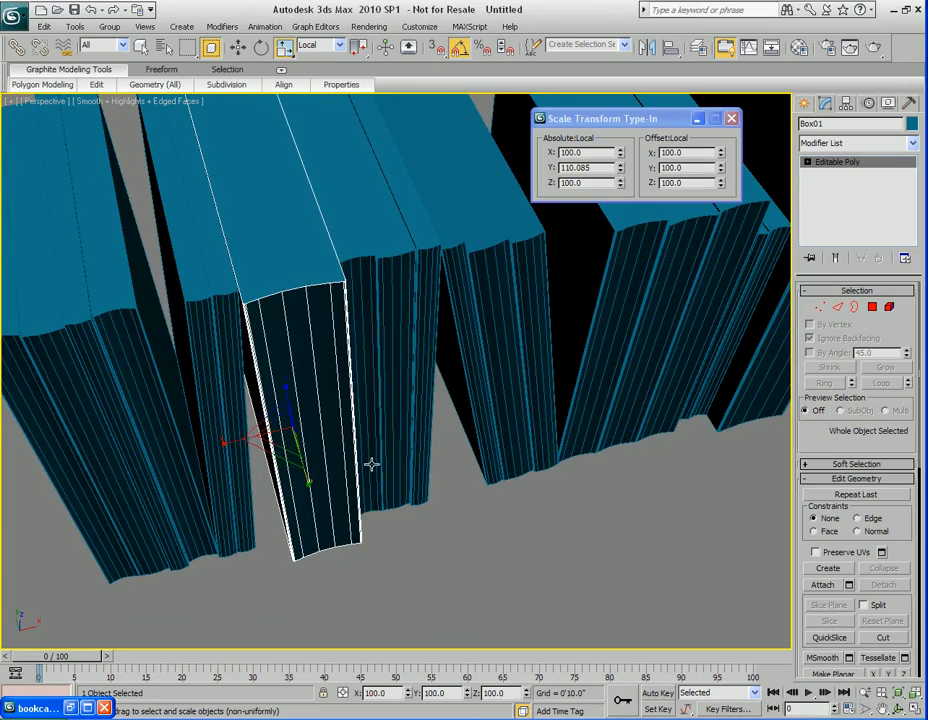
Step: Slightly increase the depth of the first upright book after the three leaning ones by scaling it along local Y
key("q")
left_click(356, 310)
middle_click_drag(437, 366, 363, 397, "alt")
left_click(331, 331)
key("r")
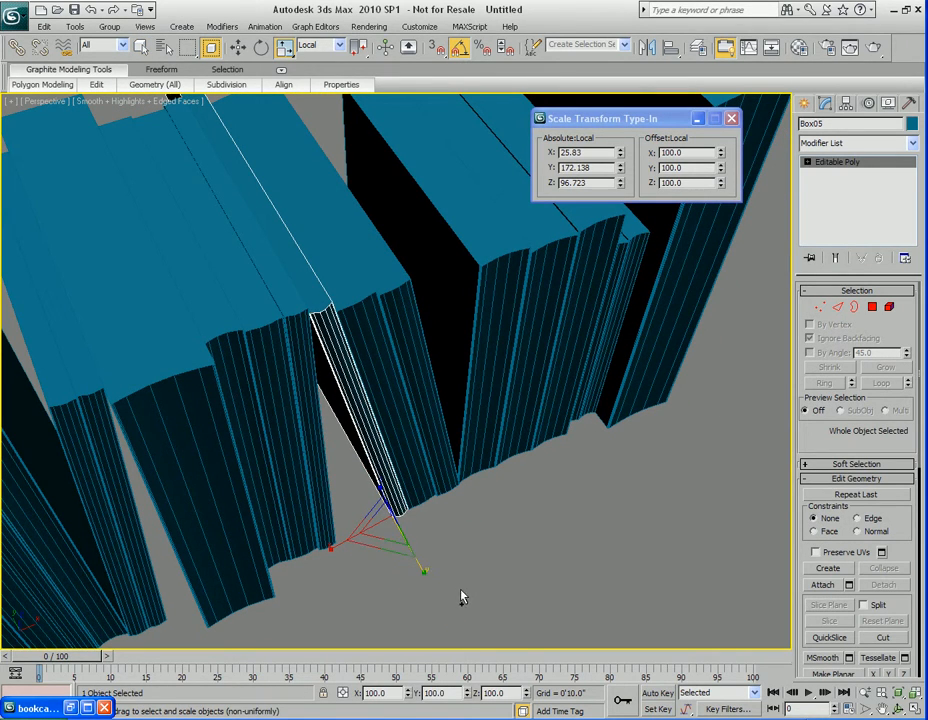
middle_click_drag(452, 540, 427, 404, "alt")
key("q")
left_click(495, 422)
middle_click_drag(495, 422, 400, 454, "alt")
key("r")
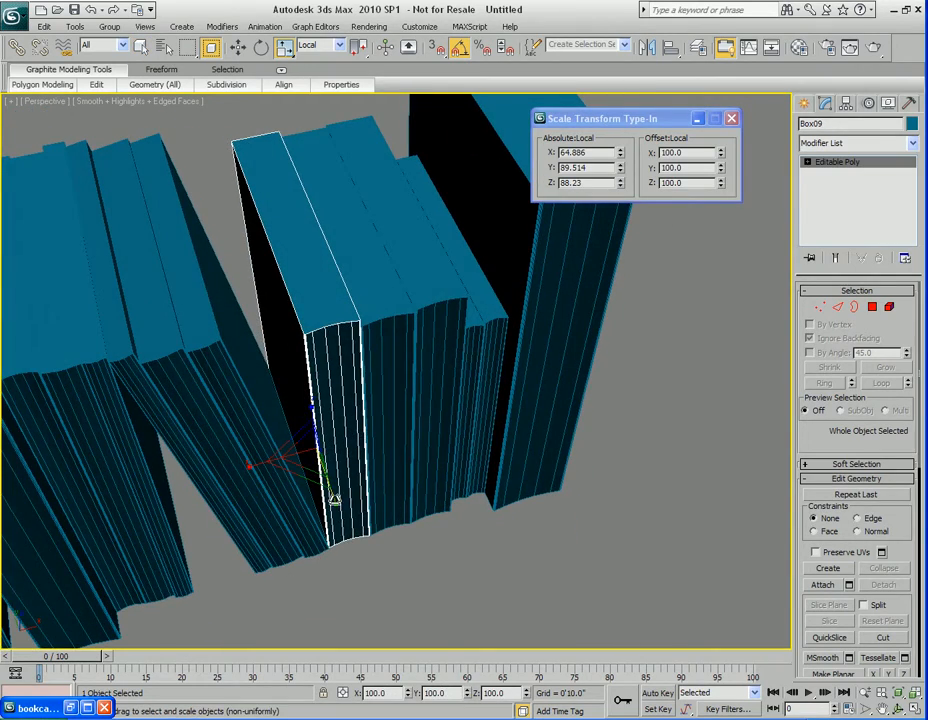
left_click_drag(334, 500, 338, 503)
middle_click_drag(341, 502, 381, 513, "alt")
Step: Slightly adjust the depth of one book in the upright group at the row's far end by scaling it along local Y
key("q")
mouse_move(381, 513)
middle_mouse_down("alt")
mouse_move(365, 485)
mouse_move(367, 424)
mouse_move(373, 491)
middle_mouse_up("alt")
left_click(362, 445)
key("r")
left_click_drag(356, 415, 356, 417)
middle_click_drag(379, 497, 354, 466, "alt")
key("q")
Step: Render the Perspective view to check the row of books, close the render and deselect the book
key("shift+q")
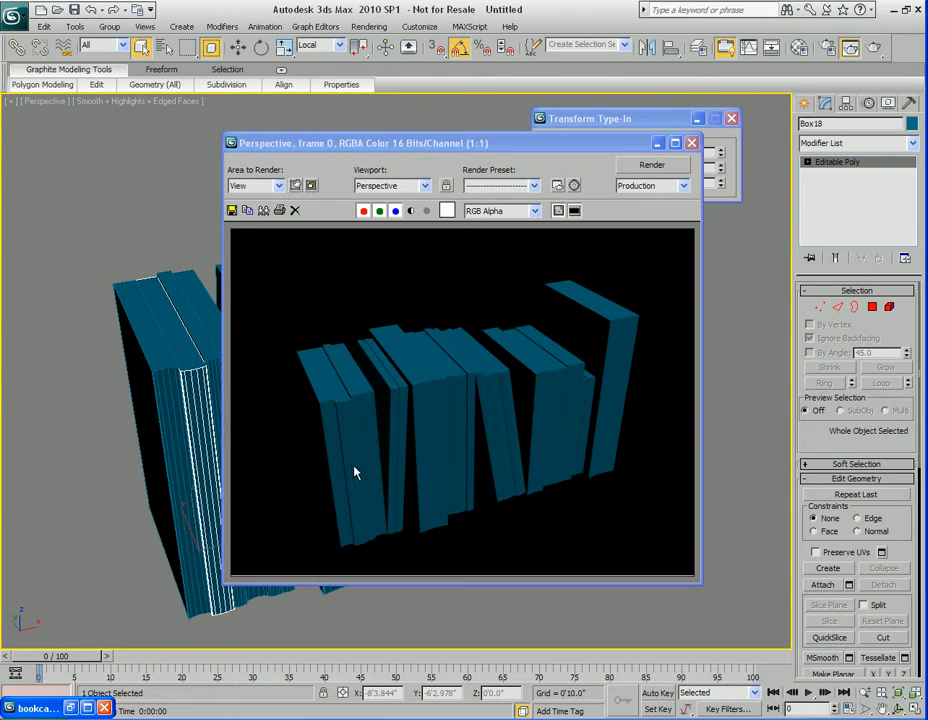
left_click(693, 148)
middle_click_drag(555, 389, 535, 350, "alt")
scroll(530, 368, "down", 2)
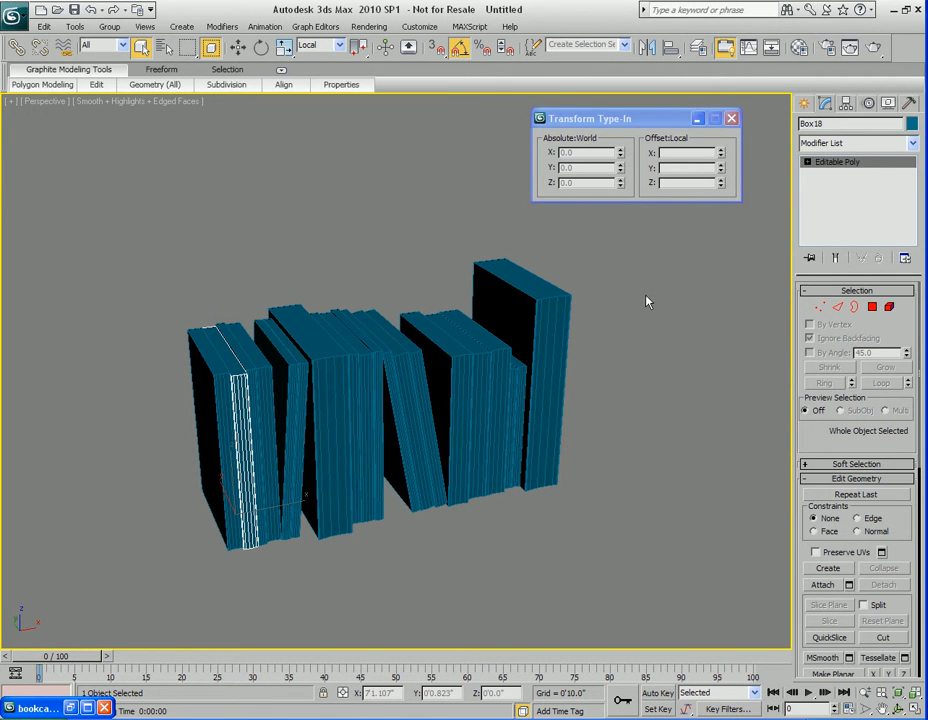
middle_click_drag(648, 300, 479, 369, "alt")
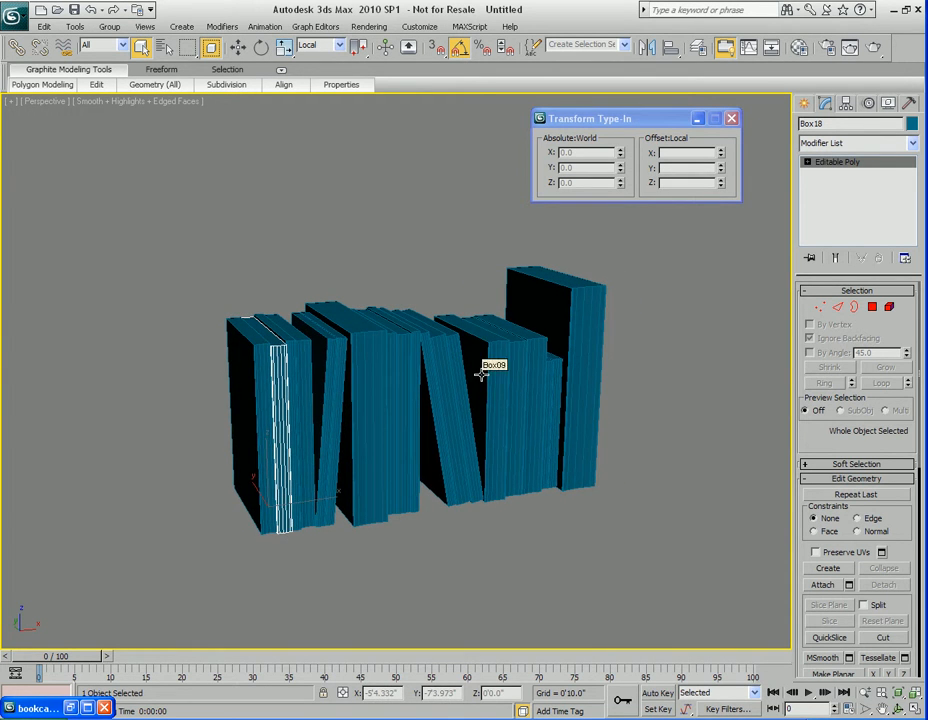
left_click(468, 263)
middle_click_drag(557, 393, 524, 381)
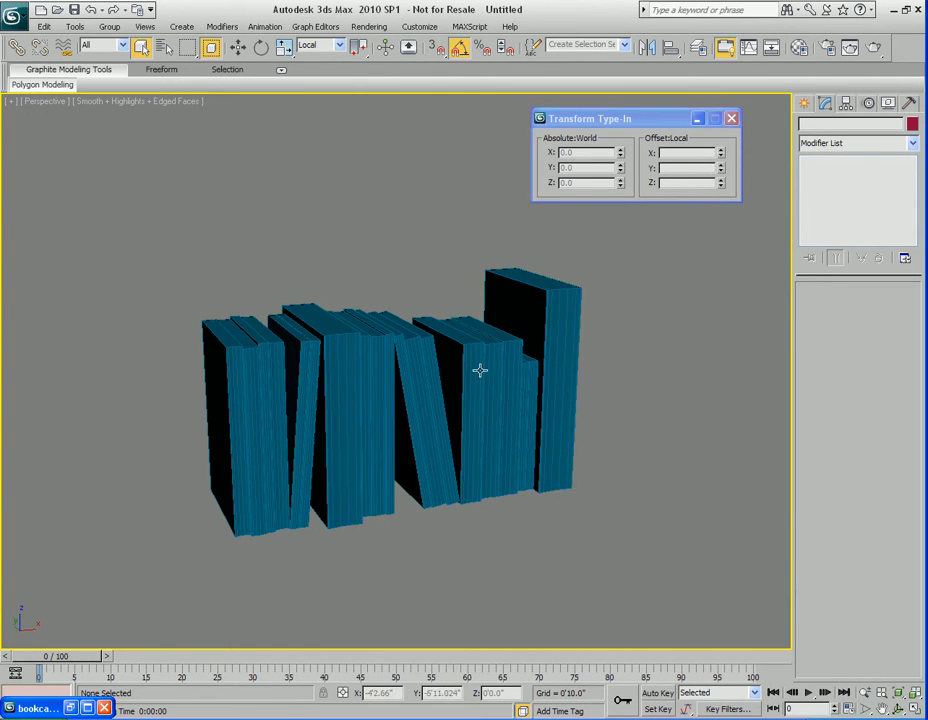
middle_click_drag(500, 402, 470, 394)
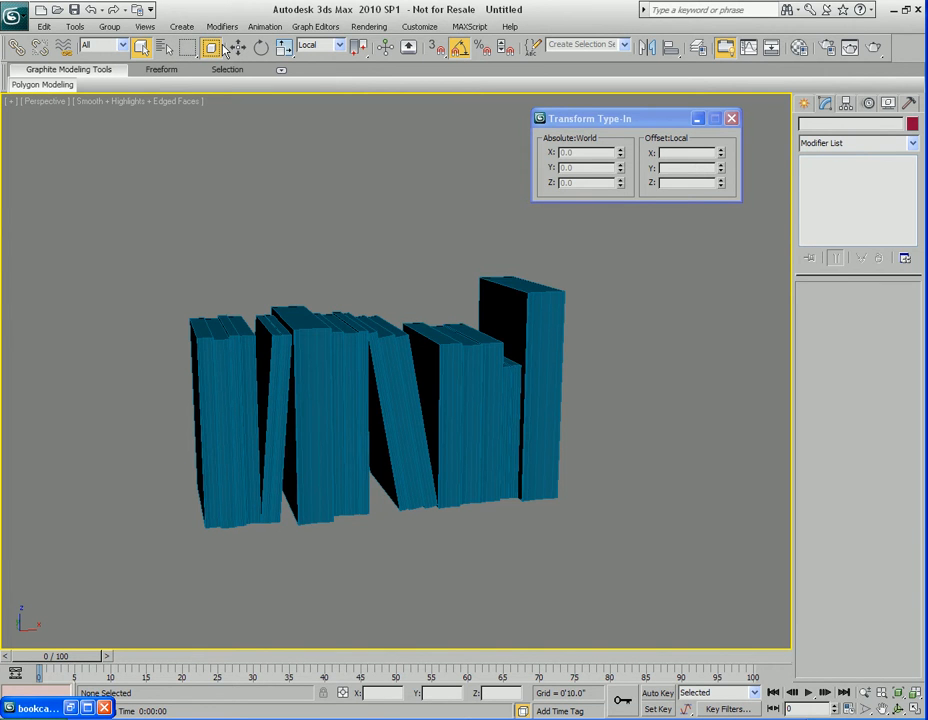
middle_click_drag(330, 407, 324, 379)
Step: Select the whole row of 19 books, close the transform type-in and clone the row along X beside the original
left_click_drag(166, 201, 605, 524)
middle_click_drag(525, 437, 500, 396)
key("w")
left_click_drag(716, 119, 557, 121)
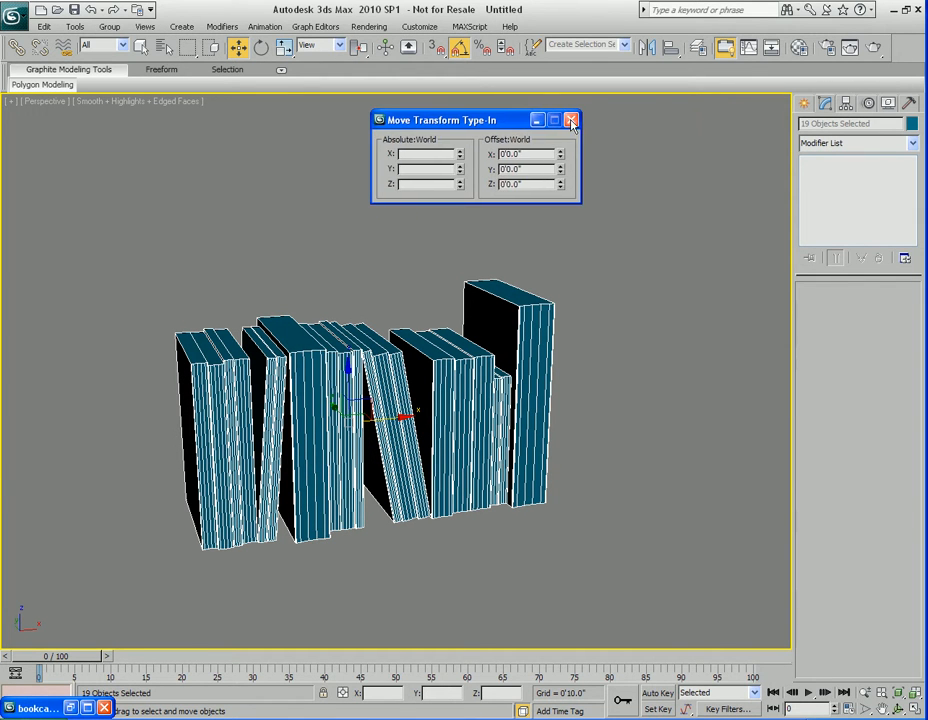
left_click(570, 118)
middle_click_drag(527, 313, 500, 285, "alt")
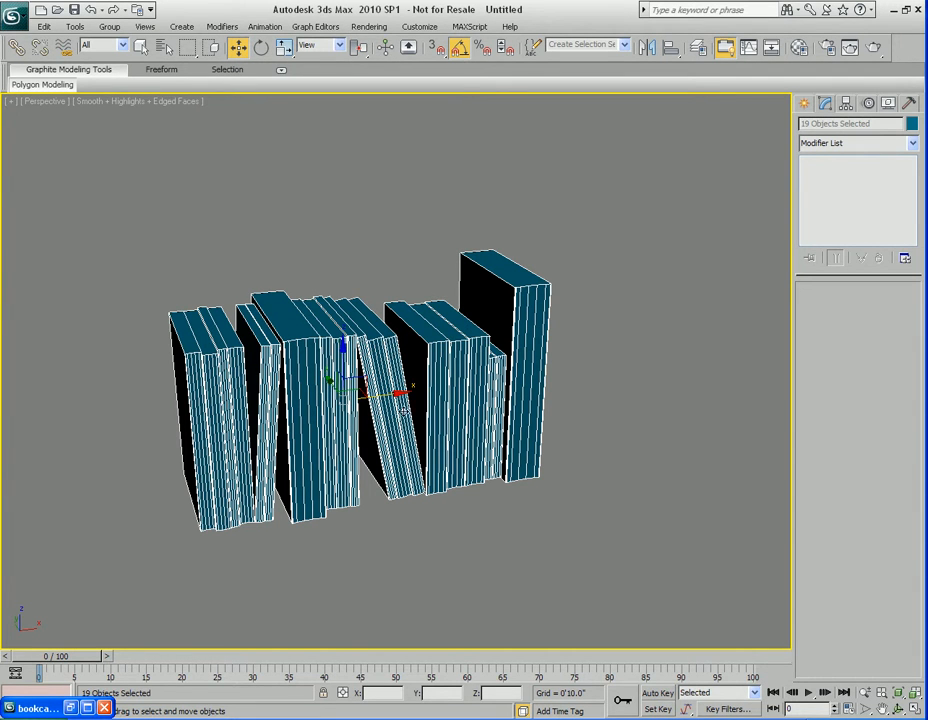
left_click_drag(399, 393, 690, 353, "shift")
left_click(468, 428)
mouse_move(472, 425)
middle_mouse_down("alt")
mouse_move(534, 414)
mouse_move(495, 424)
middle_mouse_up("alt")
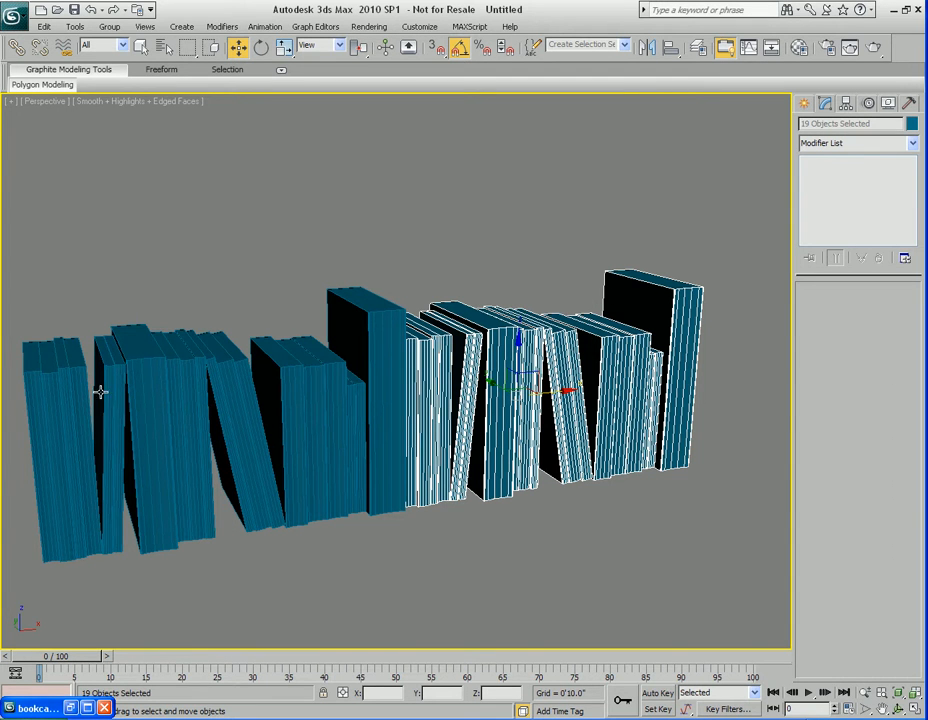
Step: Render the doubled row of books in Perspective to check for visible repetition and close the render
scroll(384, 432, "down", 4)
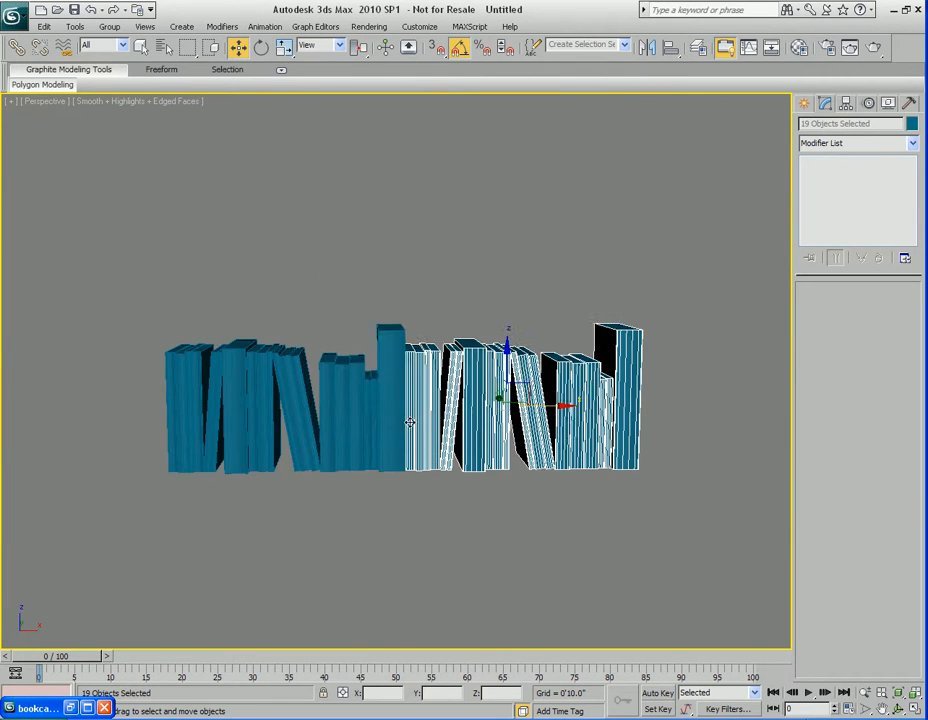
key("shift+q")
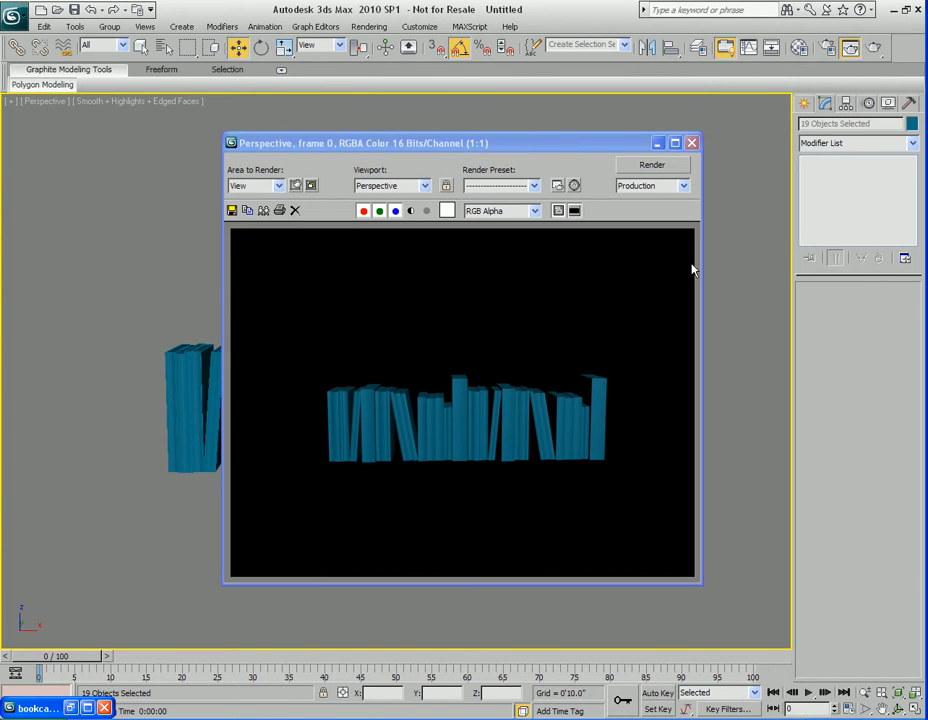
left_click(691, 143)
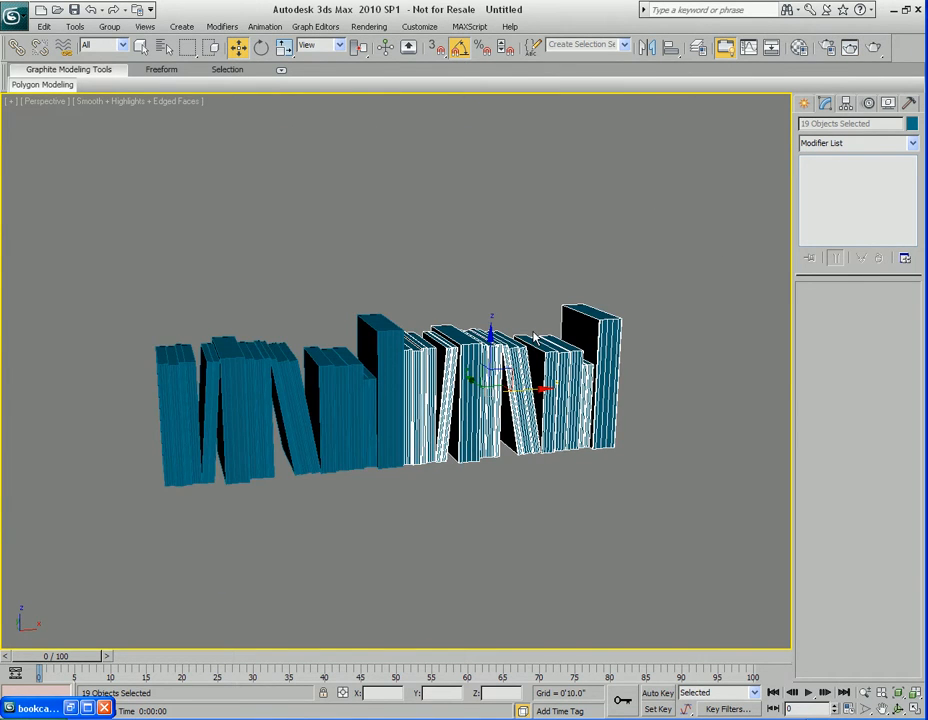
scroll(535, 342, "up", 5)
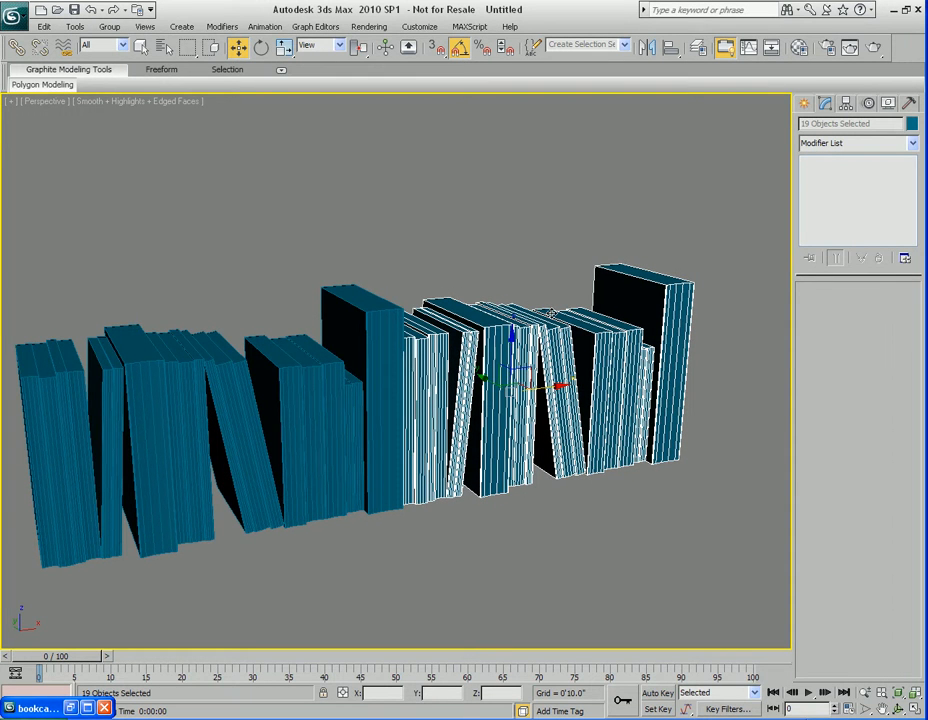
Step: Shift the cloned row slightly along X and mirror it about the X axis with No Clone
left_click_drag(557, 386, 569, 383)
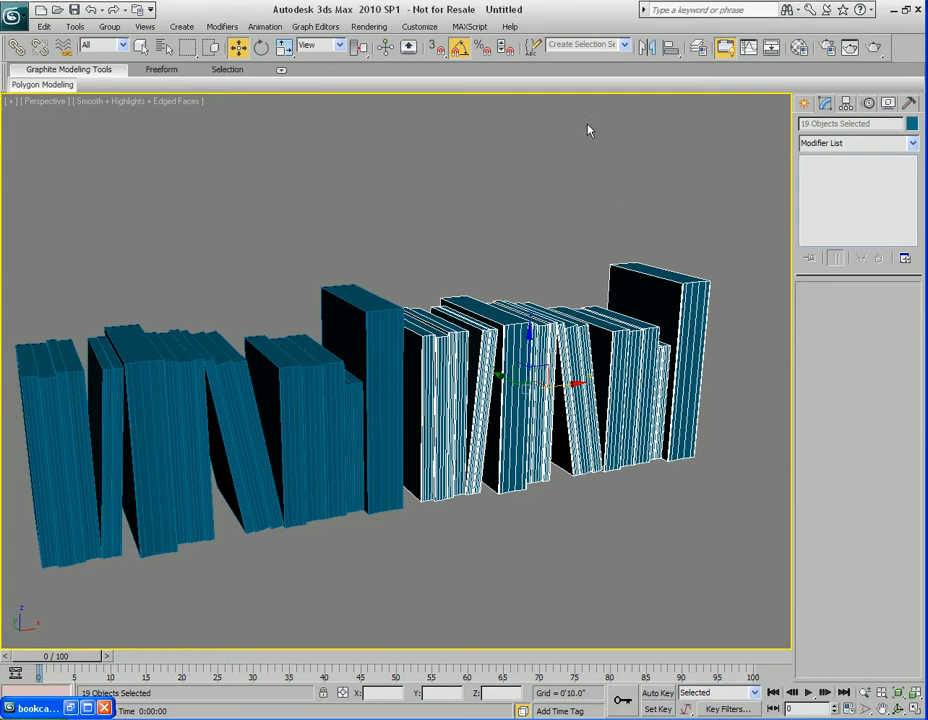
left_click(647, 50)
left_click_drag(466, 242, 275, 156)
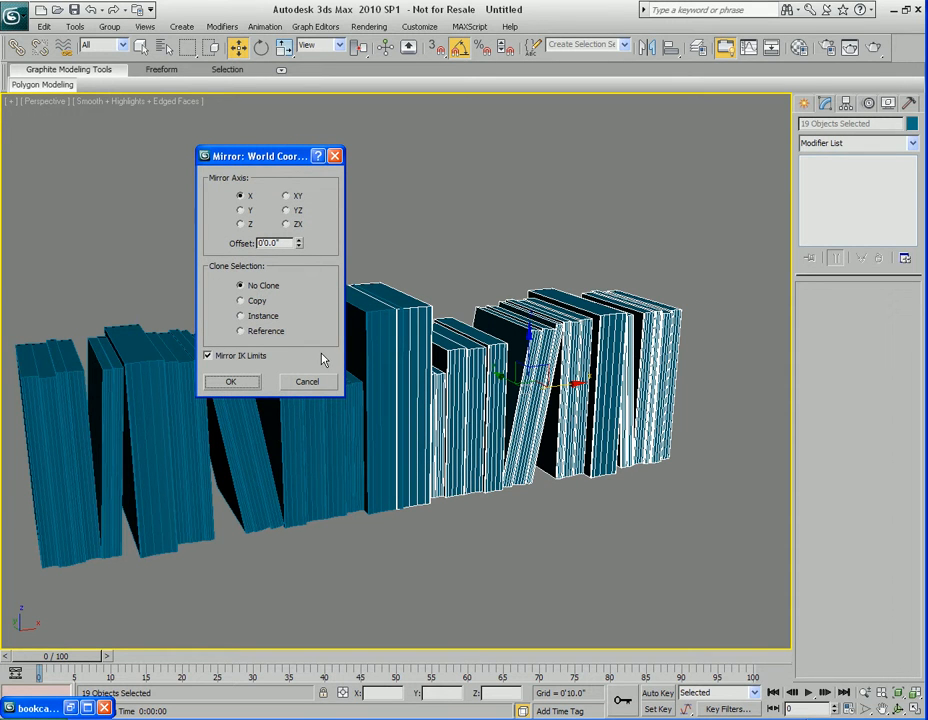
left_click(248, 388)
Step: Move the mirrored row along X to sit beside the original row's tall end book
middle_click_drag(519, 410, 496, 400, "alt")
scroll(527, 408, "up", 4)
left_click_drag(611, 397, 628, 397)
middle_click_drag(541, 395, 516, 386, "alt")
middle_click_drag(373, 394, 504, 331)
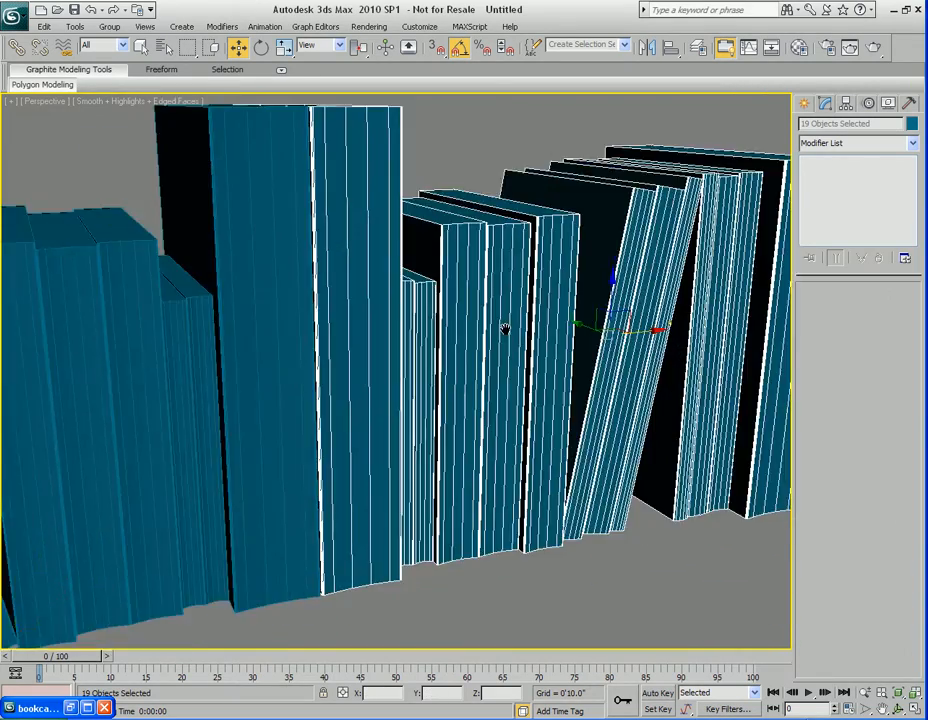
Step: Lock the selection in the Front view and nudge the mirrored row along X until it sits flush against the original row
key("f")
key("z")
middle_click_drag(468, 441, 632, 381)
scroll(632, 381, "up", 2)
middle_click_drag(275, 375, 555, 400)
key("space")
middle_click_drag(383, 355, 415, 392)
scroll(415, 392, "up", 6)
scroll(415, 392, "up", 2)
left_click_drag(462, 356, 455, 355)
scroll(455, 355, "down", 5)
scroll(441, 362, "up", 2)
middle_click_drag(483, 375, 400, 363)
Step: Scale the mirrored row down slightly using the Z offset in the Scale Transform Type-In, and close it
key("r")
middle_click_drag(428, 316, 422, 360)
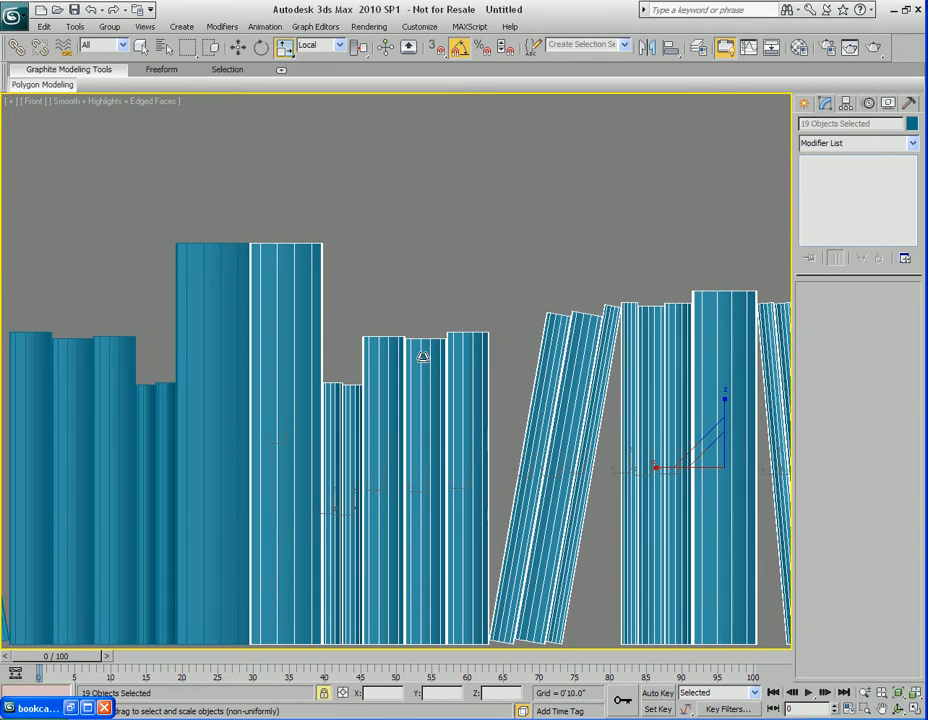
key("F12")
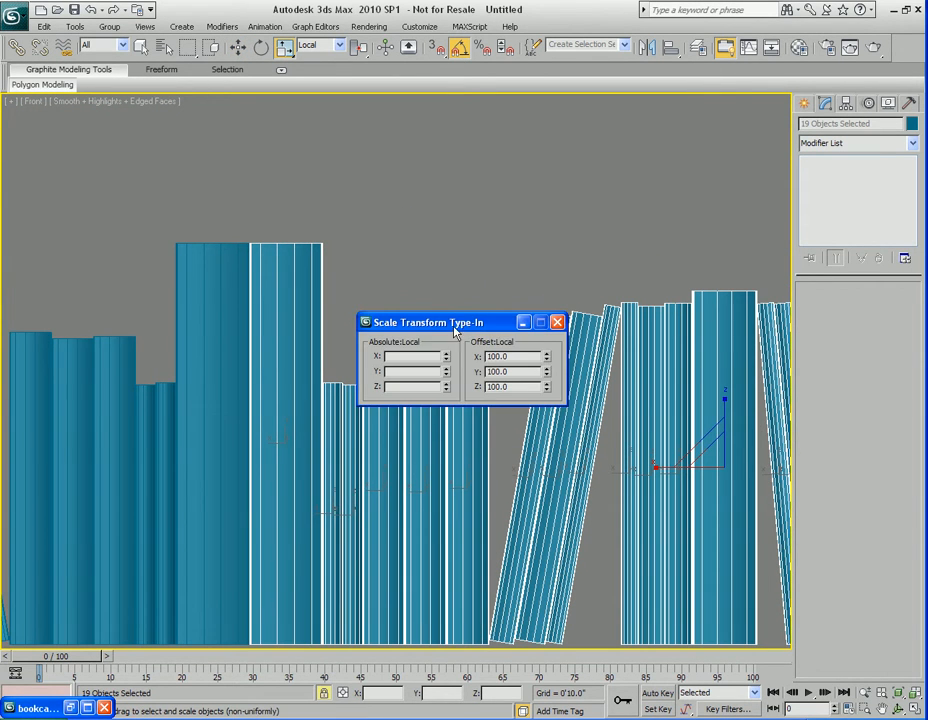
left_click_drag(455, 332, 511, 149)
left_click_drag(600, 209, 602, 246)
scroll(476, 383, "down", 5)
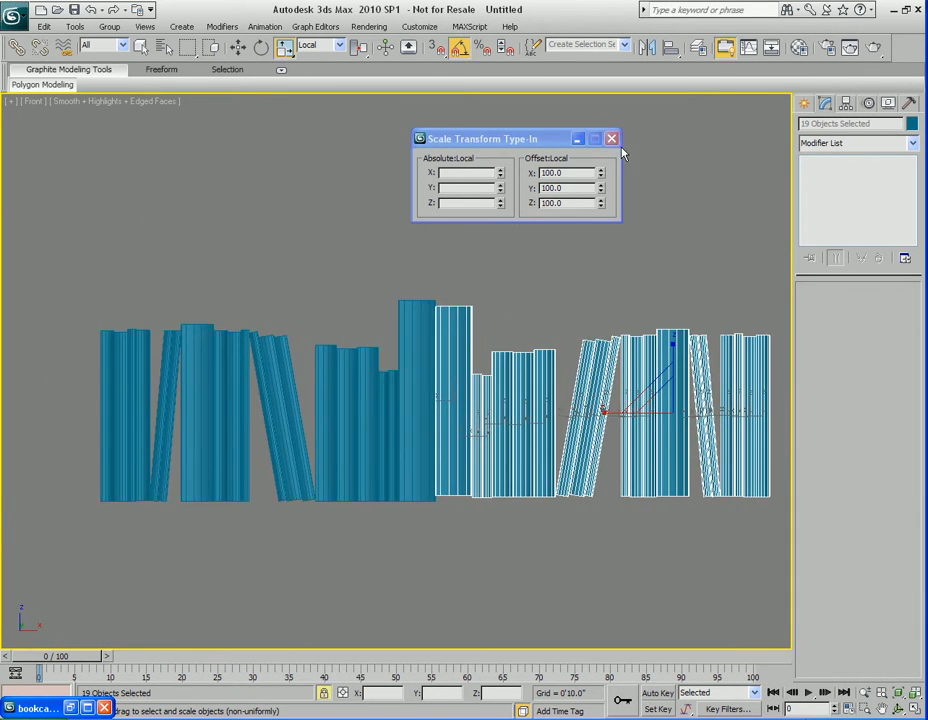
left_click(611, 139)
Step: Return to Perspective, deselect the mirrored row and examine the combined arrangement of books
key("p")
mouse_move(462, 315)
middle_mouse_down("alt")
mouse_move(408, 302)
mouse_move(478, 331)
mouse_move(500, 328)
mouse_move(456, 296)
middle_mouse_up("alt")
scroll(500, 328, "down", 3)
key("q")
scroll(506, 291, "up", 1)
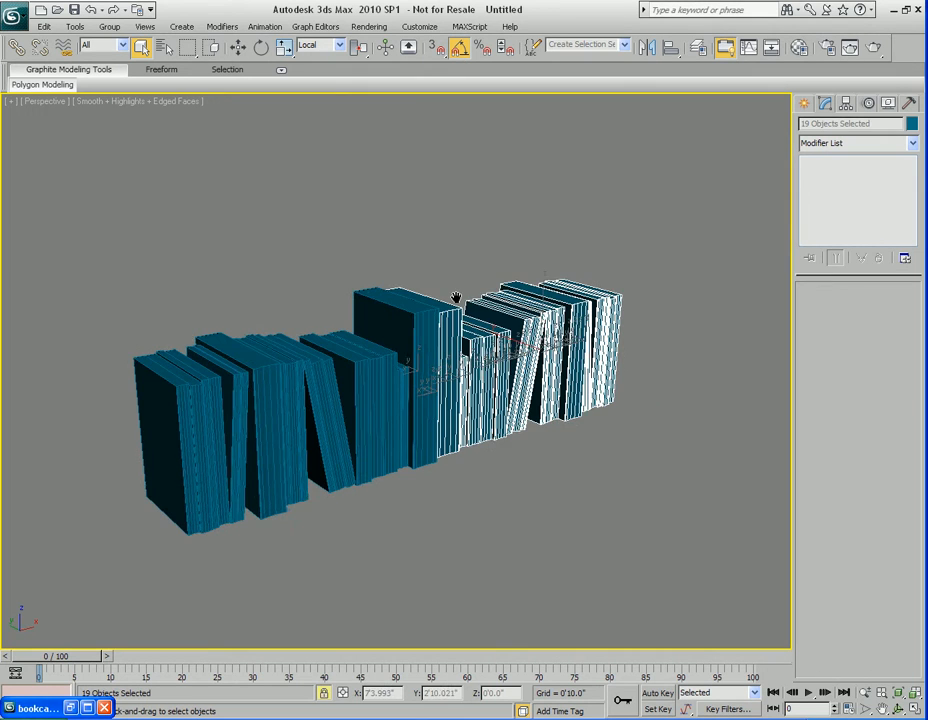
left_click(483, 251)
middle_click_drag(507, 318, 480, 309, "alt")
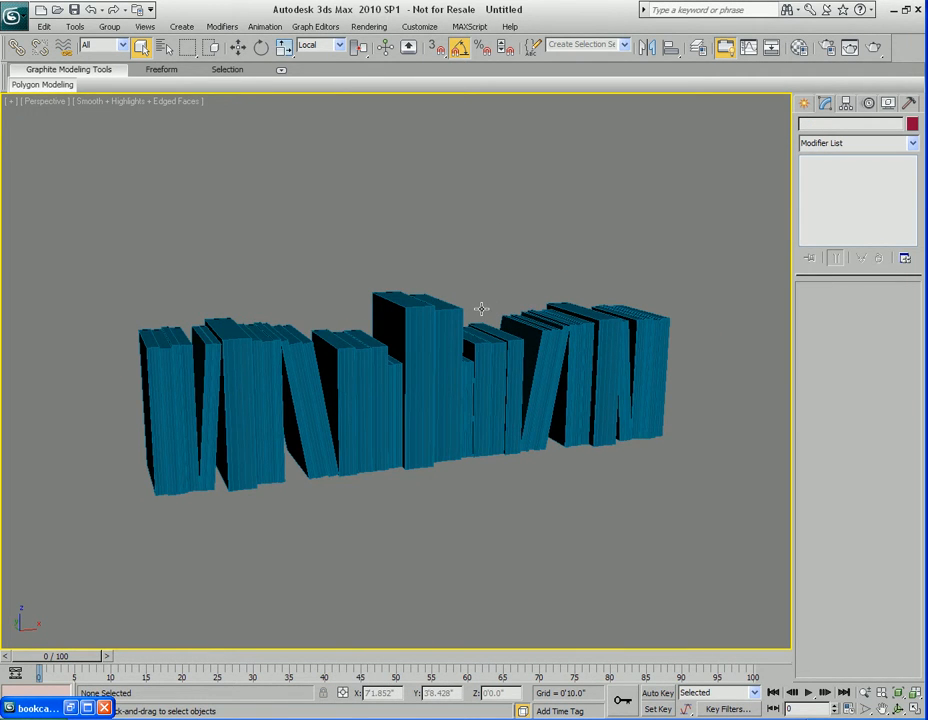
middle_click_drag(383, 309, 426, 319, "alt")
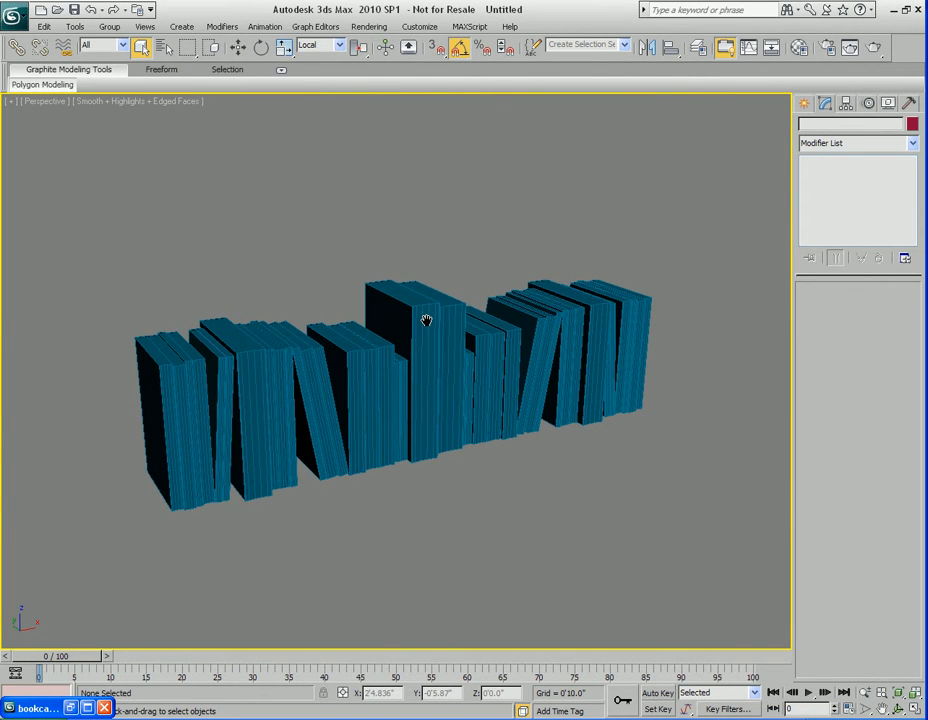
middle_click_drag(420, 333, 455, 325)
left_click_drag(133, 197, 743, 536)
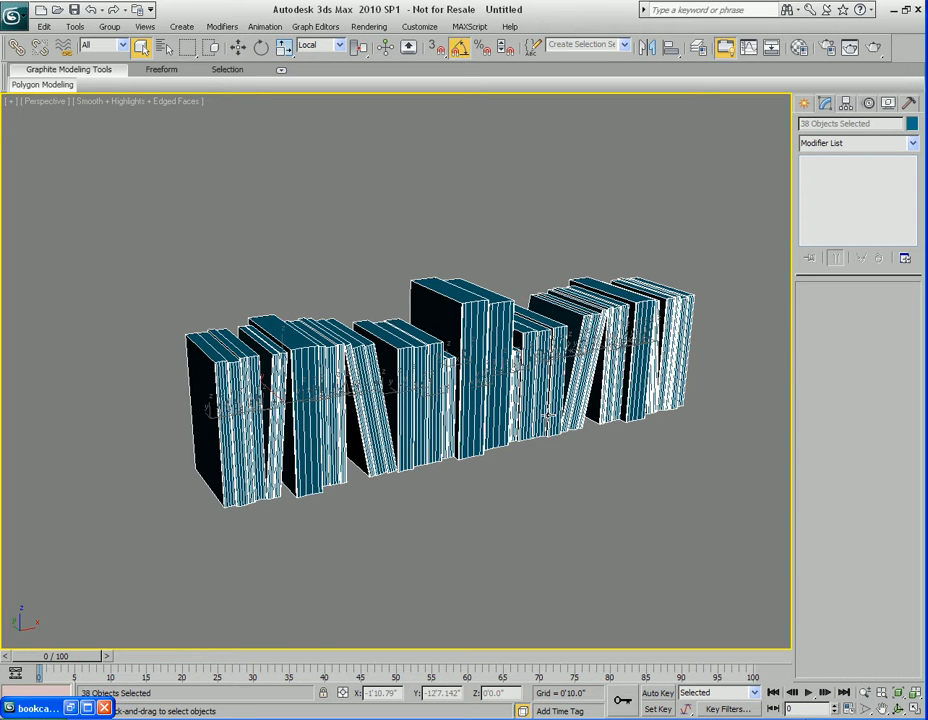
left_click(467, 219)
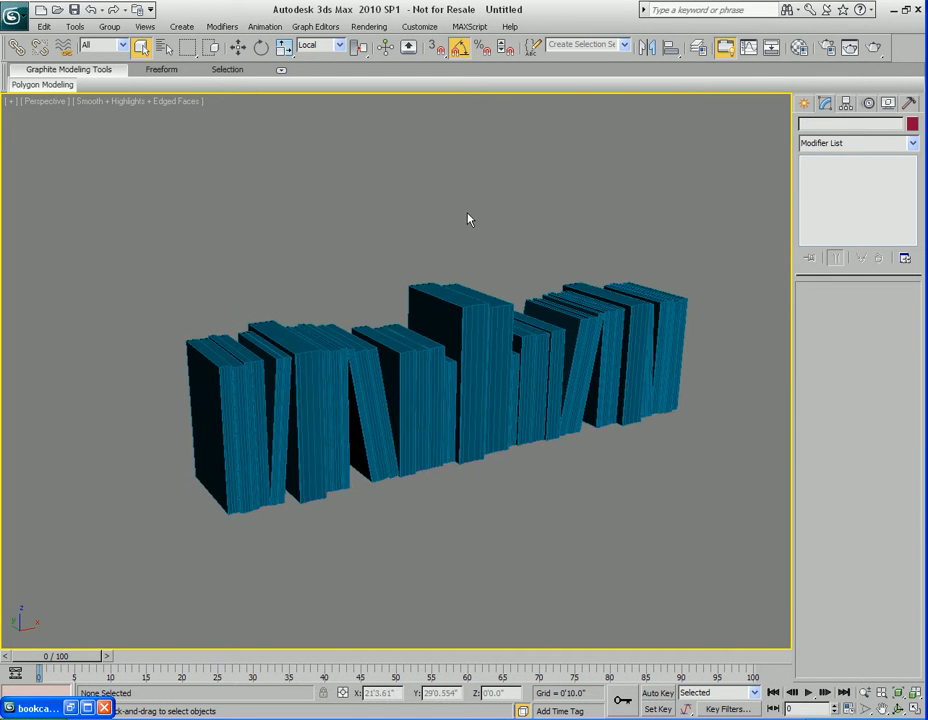
Step: Select all the books and rename them with the base name Book and sequential numbering using Rename Objects
left_click_drag(141, 192, 748, 567)
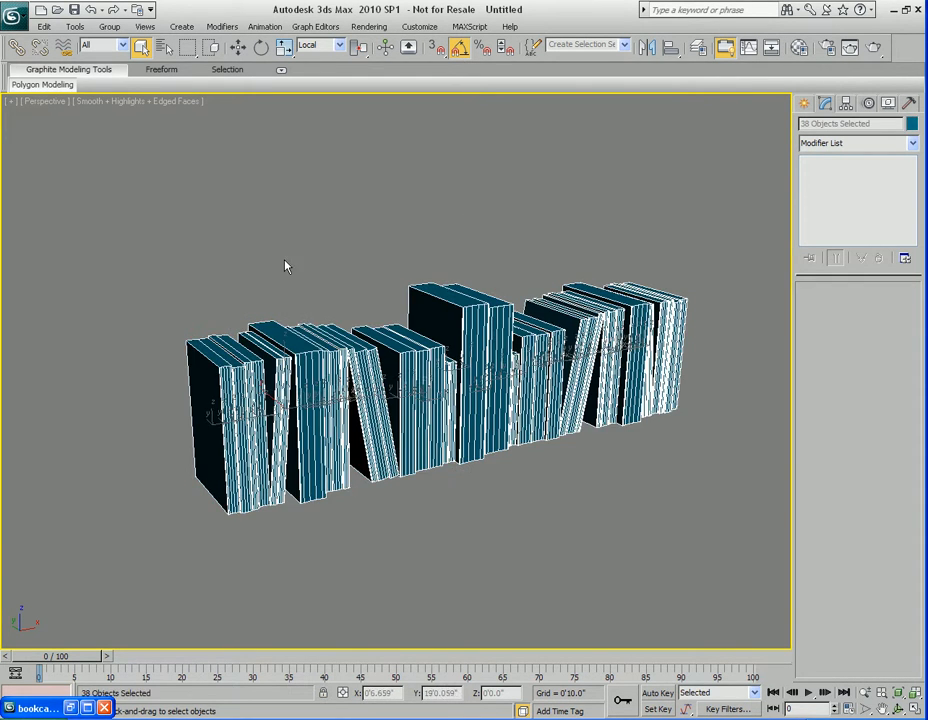
left_click(75, 27)
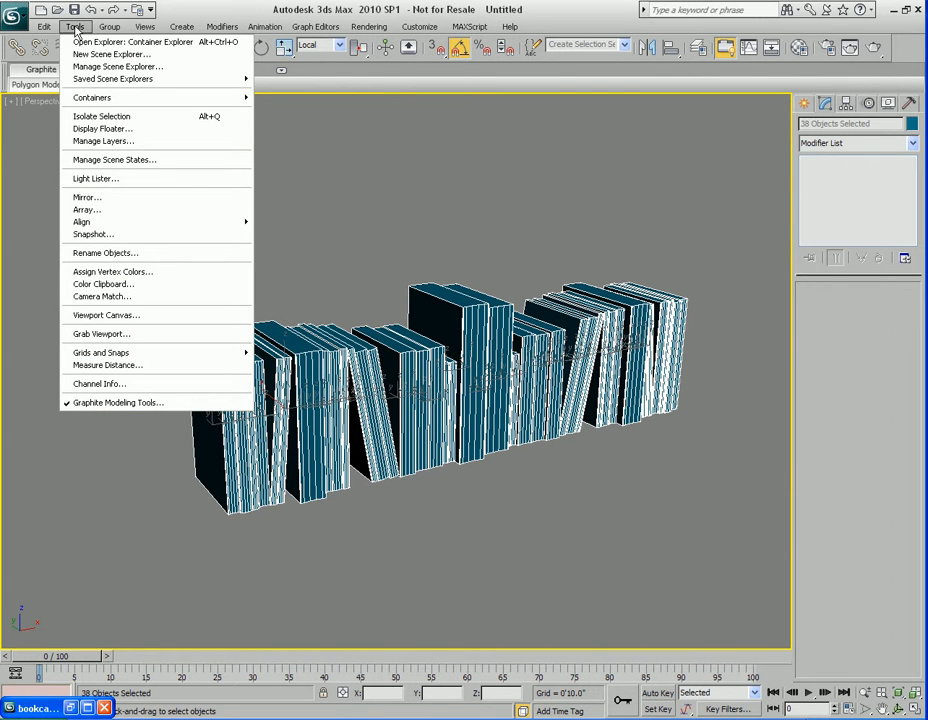
left_click(108, 254)
left_click_drag(465, 255, 666, 136)
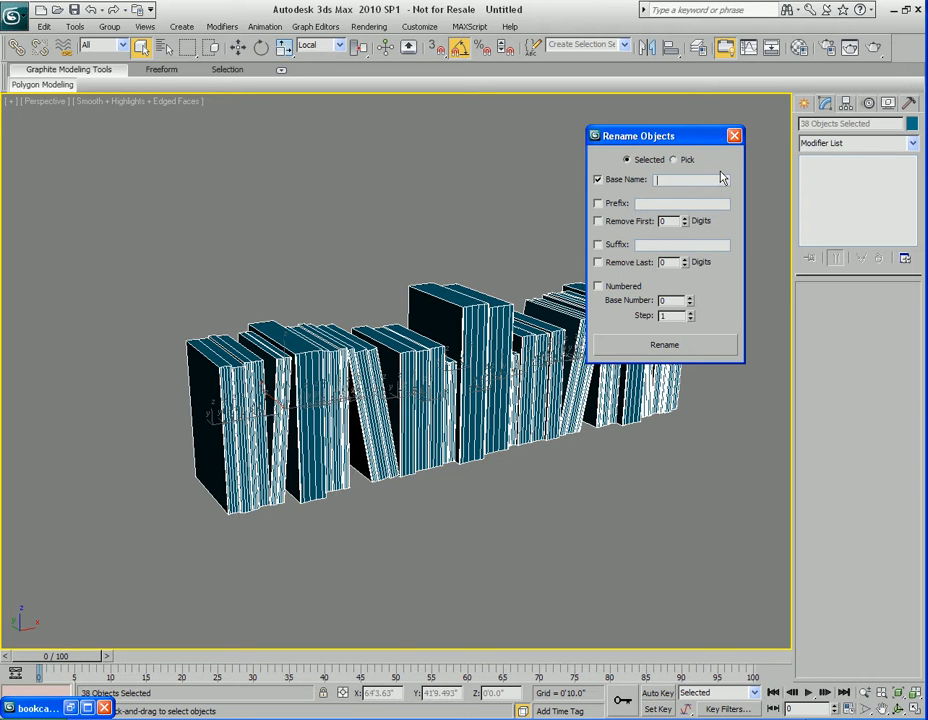
left_click(684, 178)
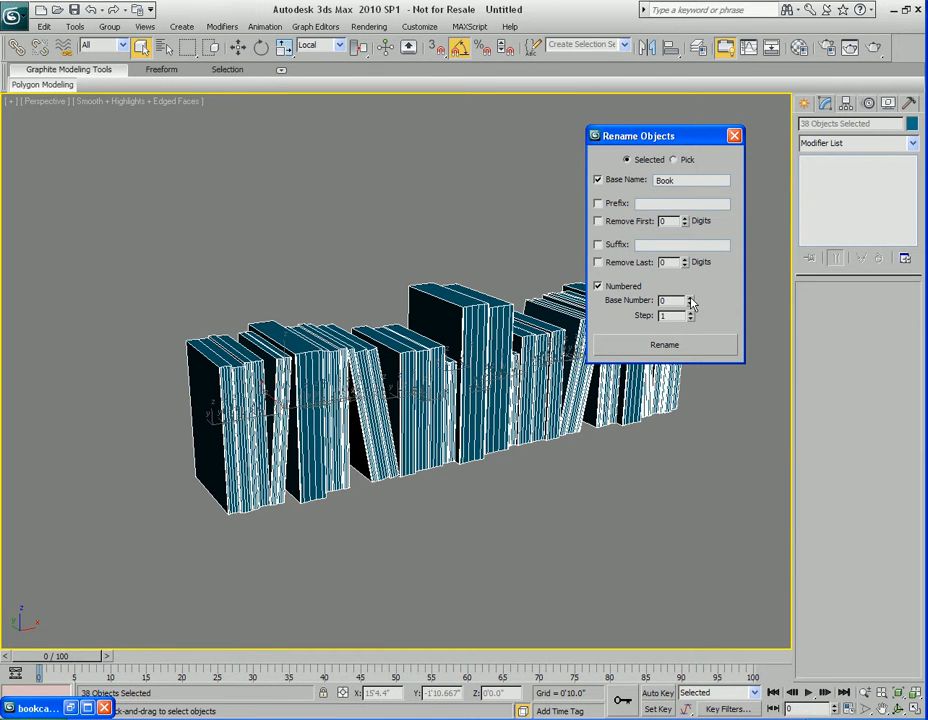
left_click(668, 345)
left_click(734, 136)
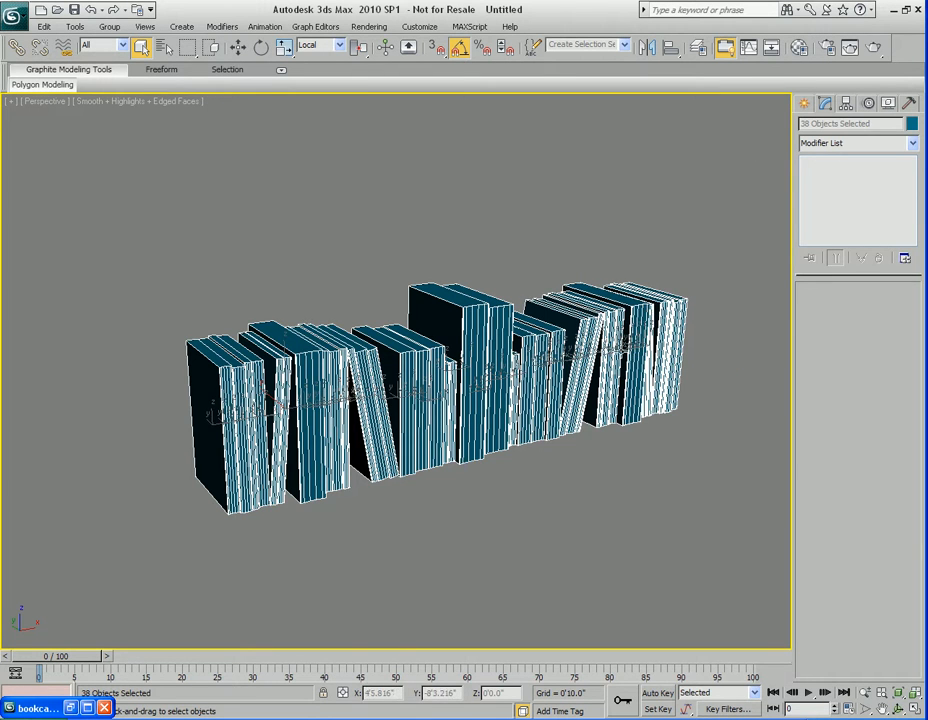
Step: Select a tall middle book to check the new object names across the row, and deselect it
left_click(429, 315)
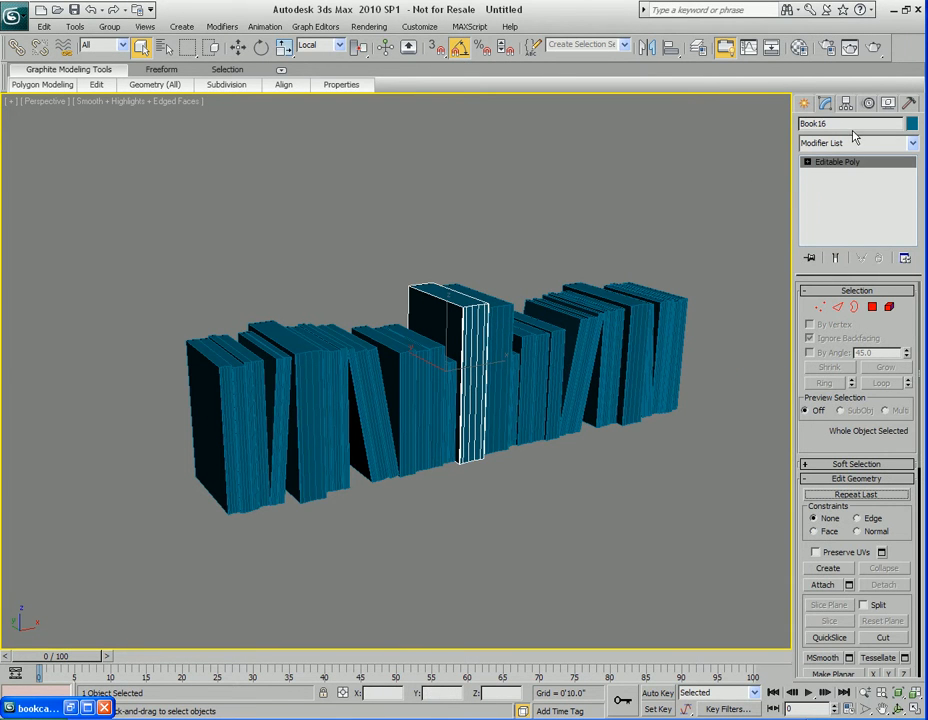
double_click(851, 124)
left_click(628, 326)
left_click(667, 325)
left_click(679, 325)
left_click(608, 339)
left_click(558, 348)
left_click(510, 352)
left_click(450, 360)
left_click(373, 376)
left_click(311, 385)
left_click(460, 385)
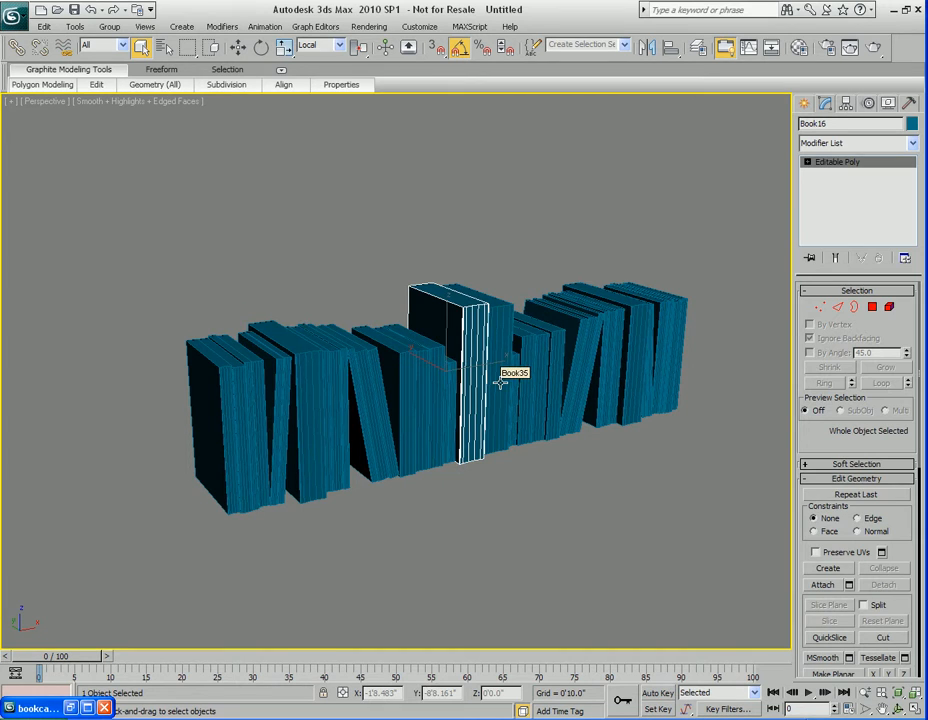
left_click(516, 263)
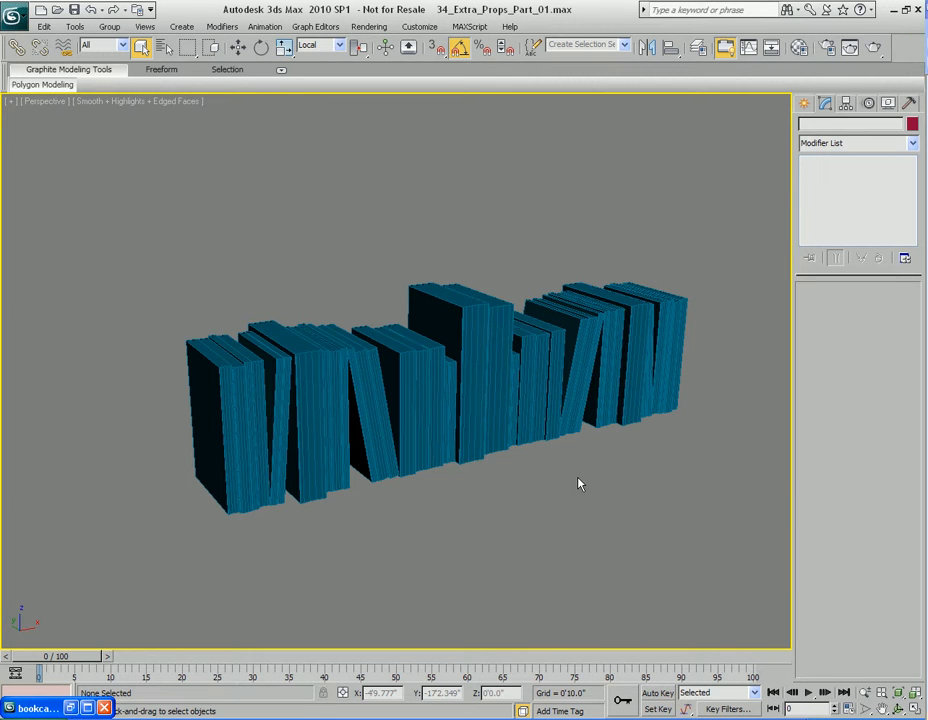
Step: Select a tall middle book and examine the neighbouring books on both sides of it
mouse_move(483, 481)
middle_mouse_down()
mouse_move(541, 487)
mouse_move(489, 471)
middle_mouse_up()
left_click(462, 329)
mouse_move(582, 384)
middle_mouse_down("alt")
mouse_move(553, 383)
mouse_move(588, 386)
mouse_move(568, 384)
middle_mouse_up("alt")
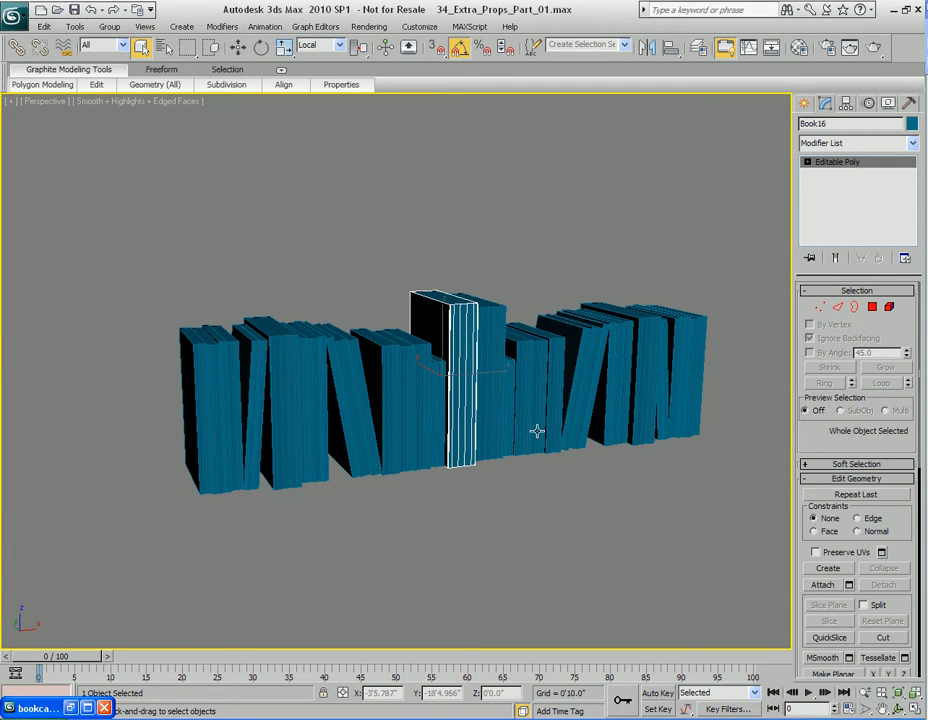
mouse_move(556, 407)
middle_mouse_down("alt")
mouse_move(526, 408)
mouse_move(532, 400)
mouse_move(547, 418)
mouse_move(561, 412)
middle_mouse_up("alt")
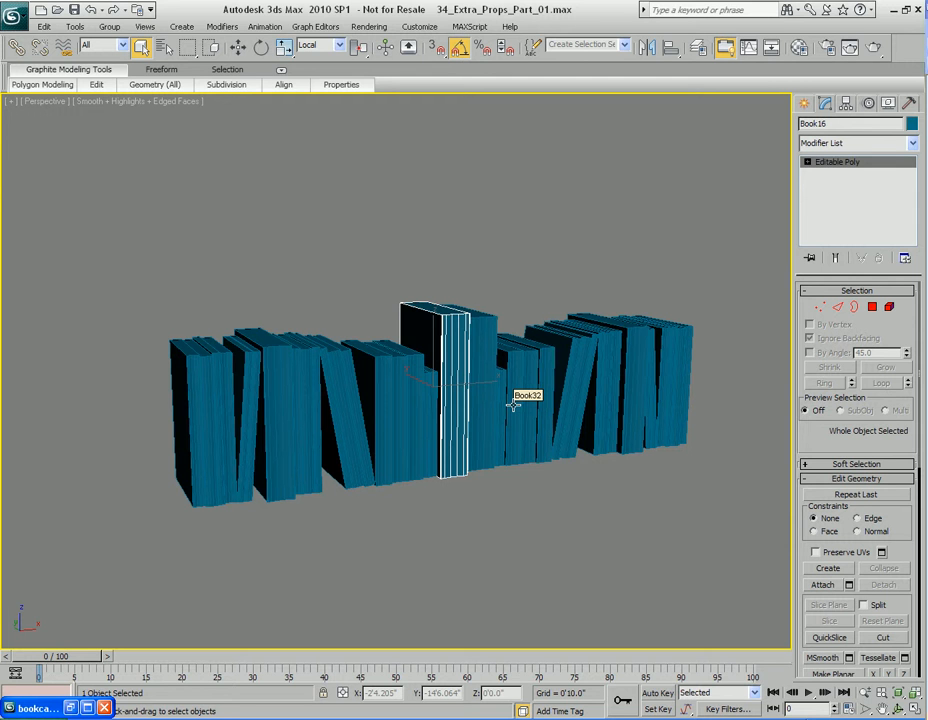
middle_click_drag(513, 405, 404, 391, "alt")
scroll(505, 395, "up", 4)
left_click(427, 244)
middle_click_drag(465, 438, 473, 354)
middle_click_drag(466, 370, 468, 439)
mouse_move(468, 423)
left_mouse_down()
mouse_move(450, 422)
mouse_move(661, 383)
mouse_move(636, 408)
left_mouse_up()
scroll(450, 422, "down", 10)
Step: Select the first leaning book beside the short middle books and check its tilt with the Rotate tool
left_click(519, 430)
scroll(491, 418, "up", 5)
middle_click_drag(535, 408, 466, 377)
left_click(472, 350)
scroll(466, 377, "up", 3)
key("e")
left_click_drag(457, 425, 480, 439)
middle_click_drag(380, 398, 478, 418)
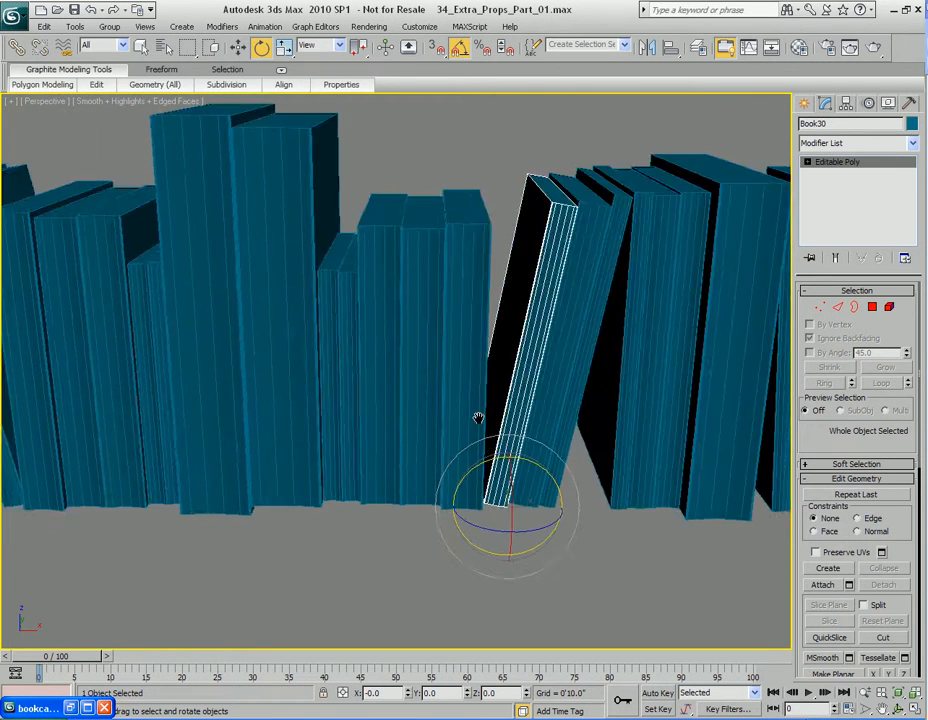
scroll(478, 418, "down", 4)
middle_click_drag(414, 402, 439, 404, "alt")
scroll(439, 404, "up", 2)
key("q")
Step: Select all the books to look over the complete row, and clear the selection
middle_click_drag(340, 410, 416, 379)
scroll(455, 392, "down", 2)
left_click_drag(116, 184, 726, 500)
middle_click_drag(516, 369, 560, 376)
middle_click_drag(560, 376, 528, 378, "alt")
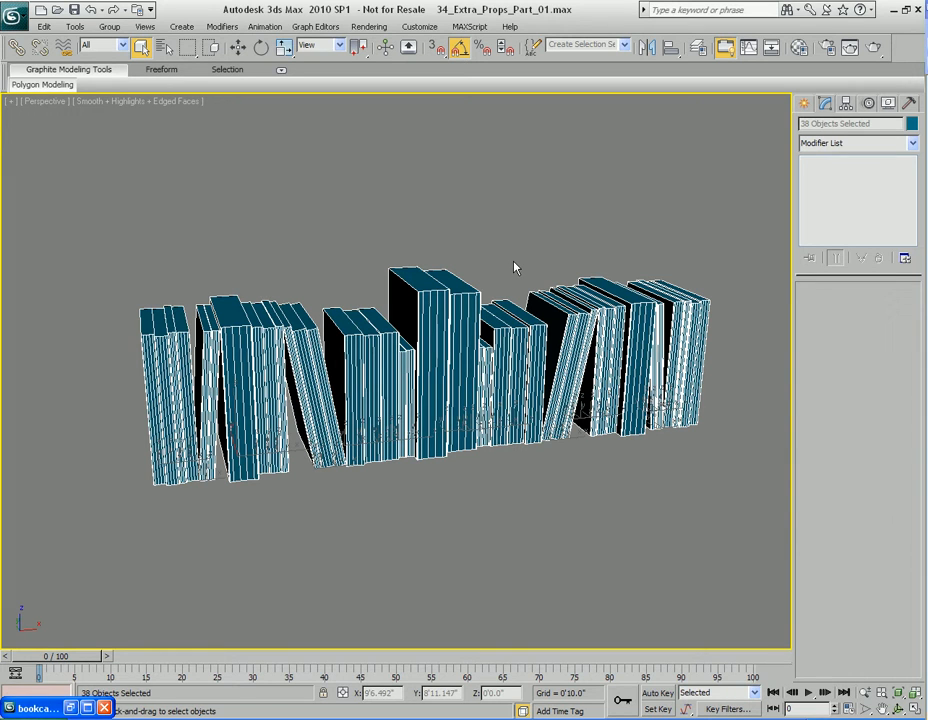
mouse_move(514, 263)
middle_mouse_down("alt")
mouse_move(501, 286)
mouse_move(508, 282)
middle_mouse_up("alt")
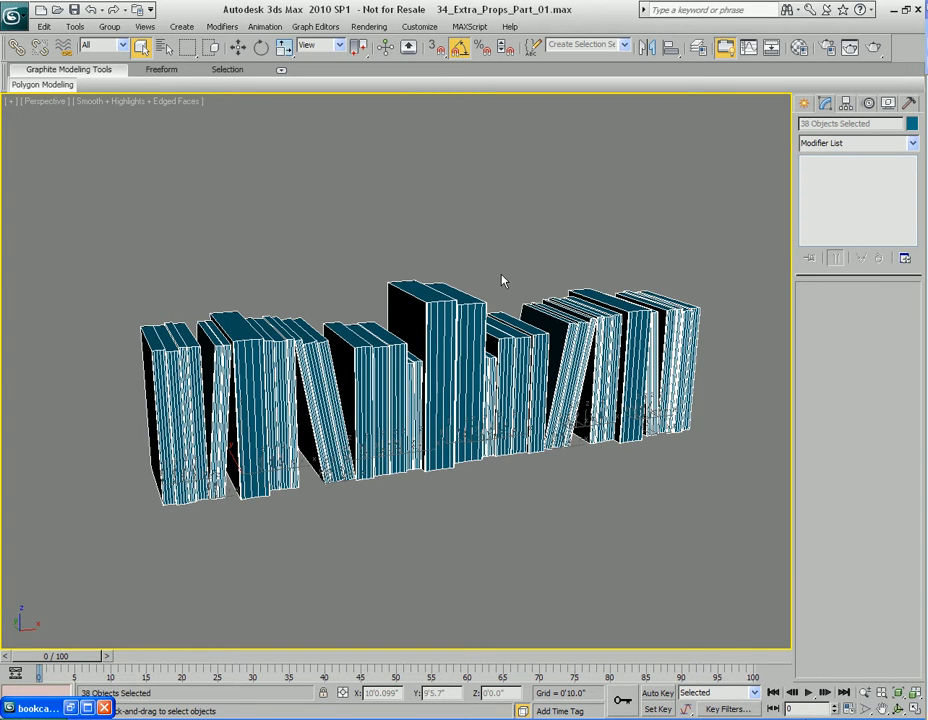
left_click(502, 280)
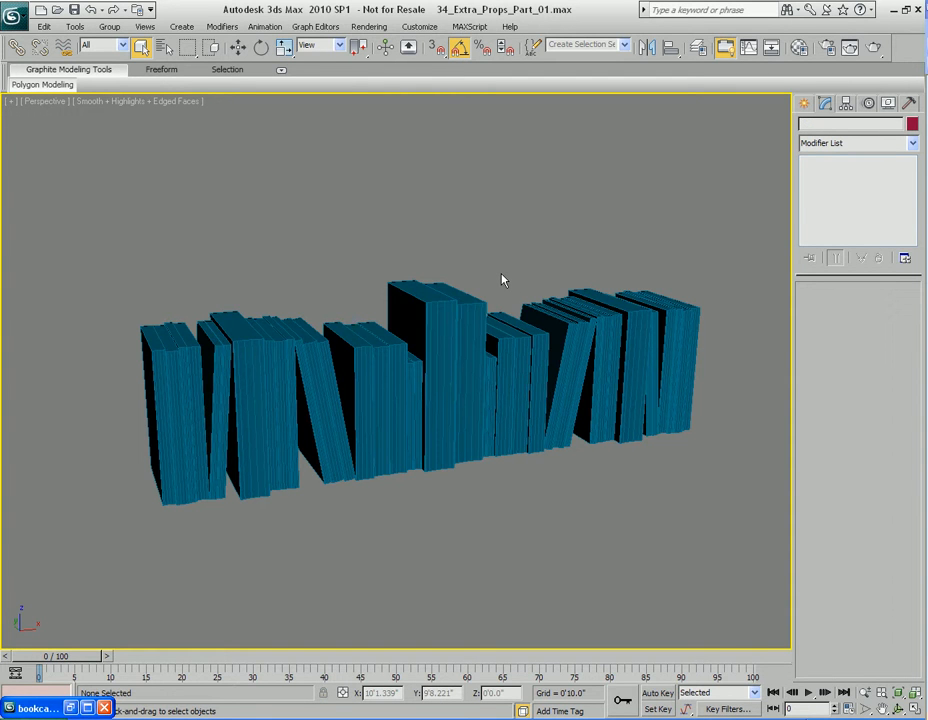
mouse_move(501, 277)
middle_mouse_down("alt")
mouse_move(501, 261)
mouse_move(496, 267)
middle_mouse_up("alt")
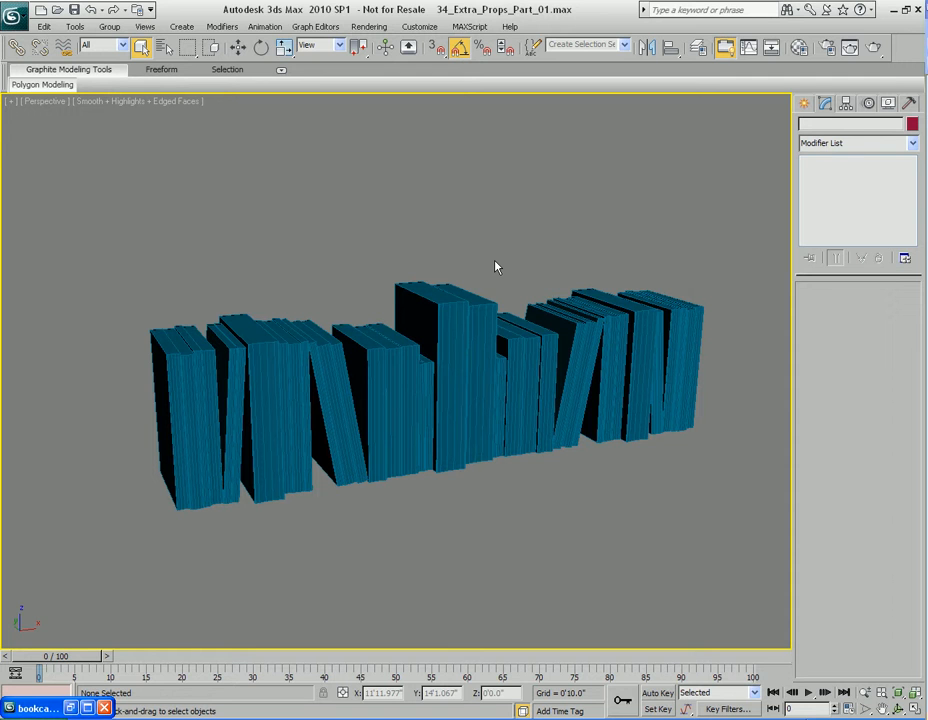
middle_click_drag(491, 260, 498, 260, "alt")
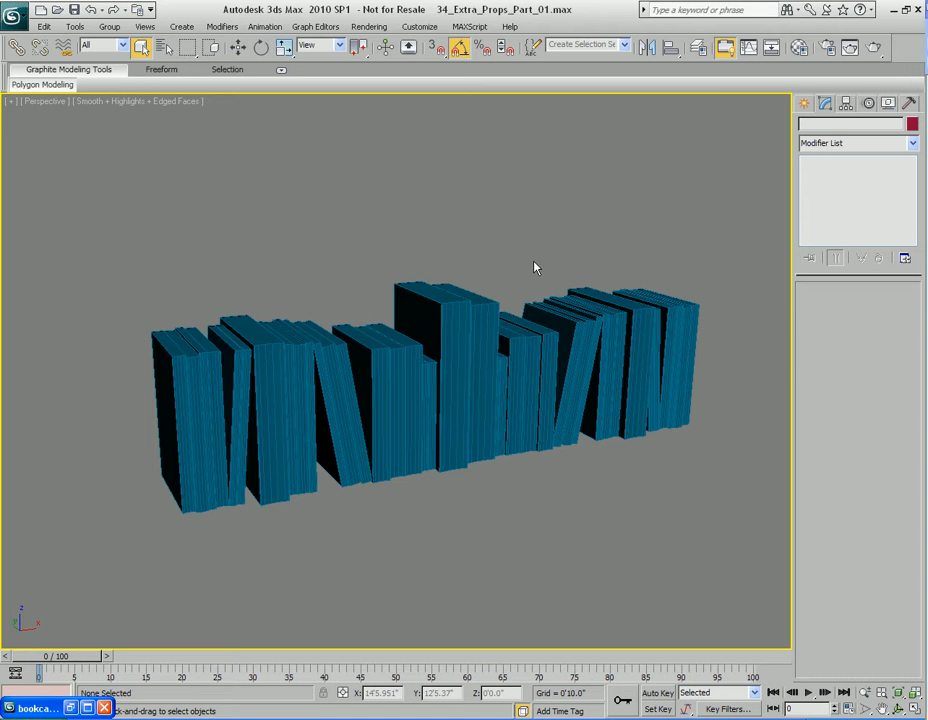
Step: Select the short upright book beside the leaning ones for a closer look, deselect it and examine the whole row
middle_click_drag(536, 265, 406, 325, "alt")
scroll(538, 322, "up", 5)
scroll(464, 321, "up", 3)
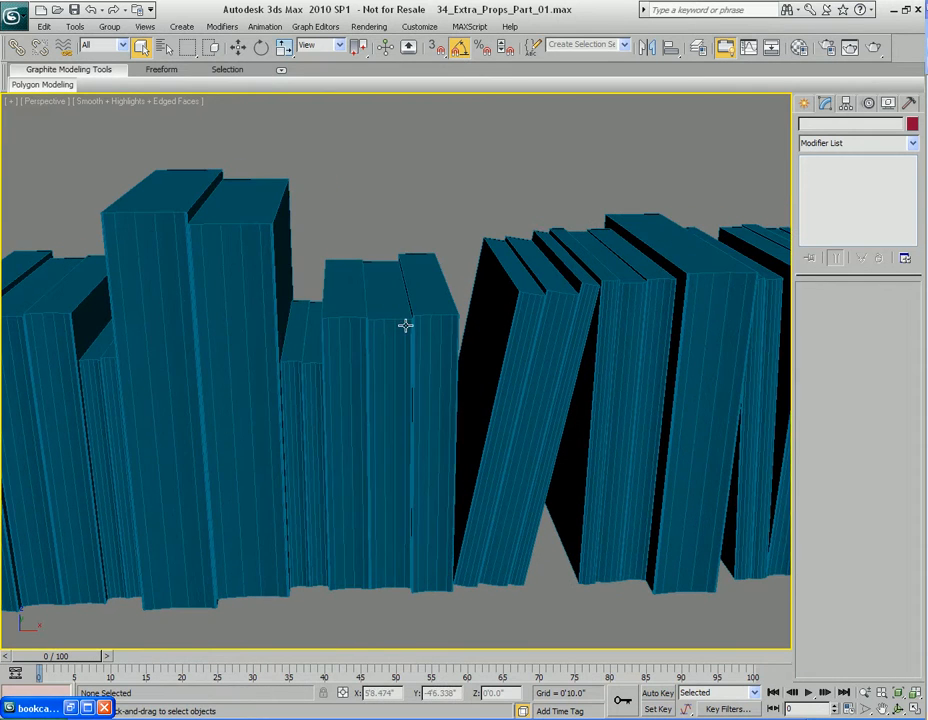
left_click(428, 268)
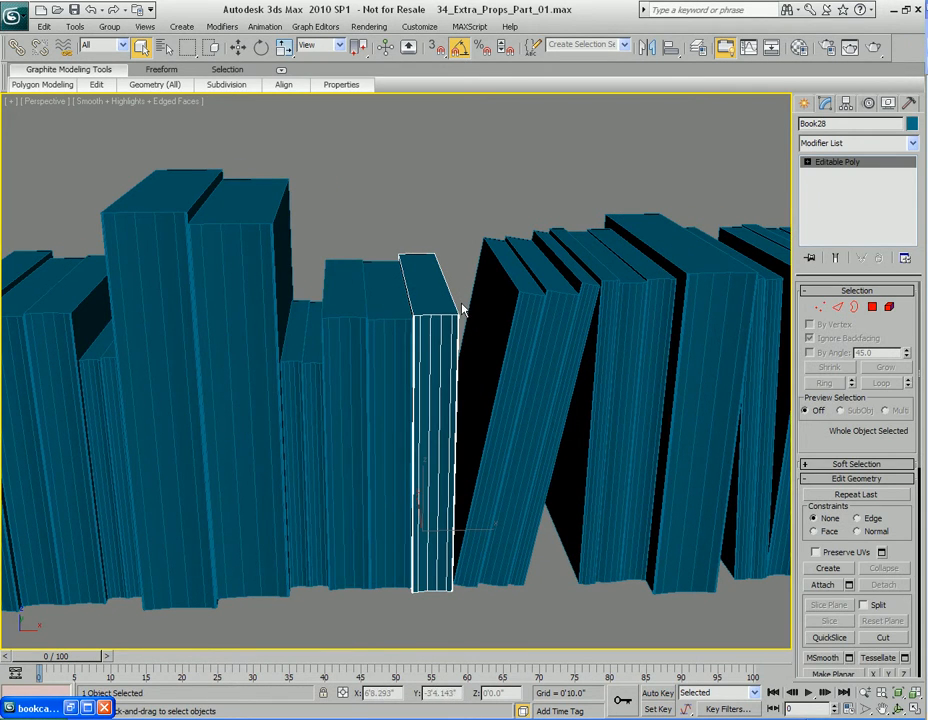
key("w")
key("q")
middle_click_drag(321, 290, 459, 303, "alt")
left_click(337, 254)
scroll(432, 276, "down", 3)
scroll(432, 276, "down", 4)
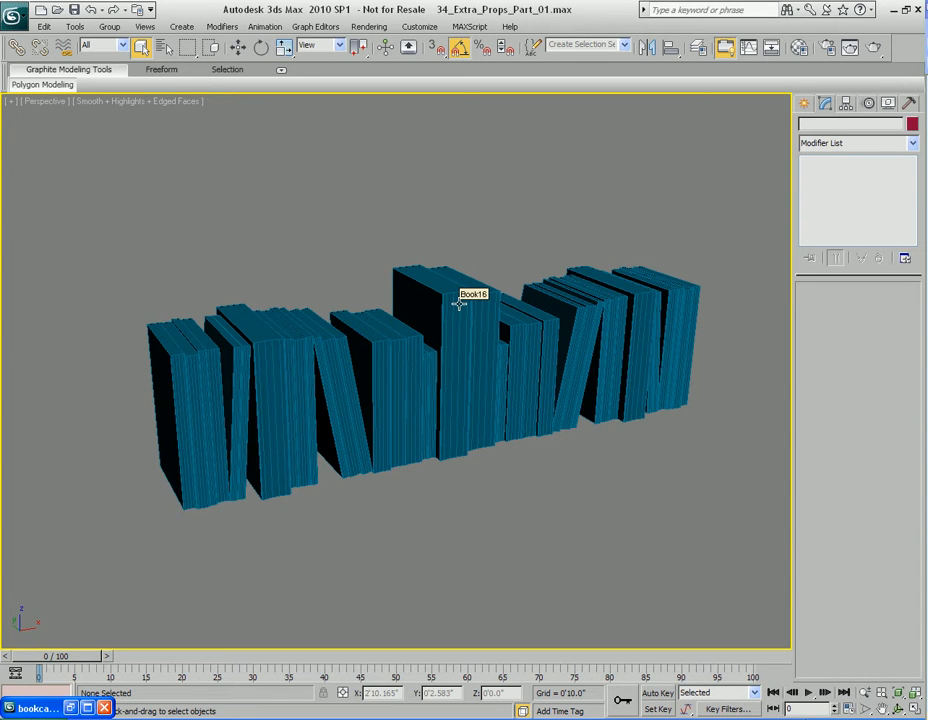
mouse_move(454, 307)
middle_mouse_down("alt")
mouse_move(385, 325)
mouse_move(460, 315)
middle_mouse_up("alt")
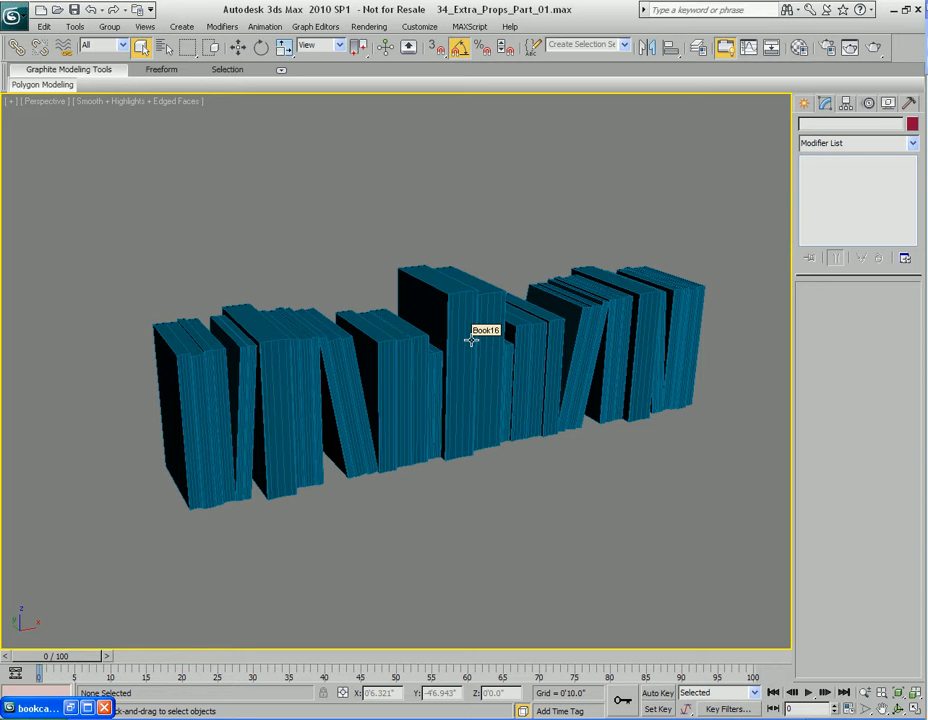
middle_click_drag(471, 340, 454, 327, "alt")
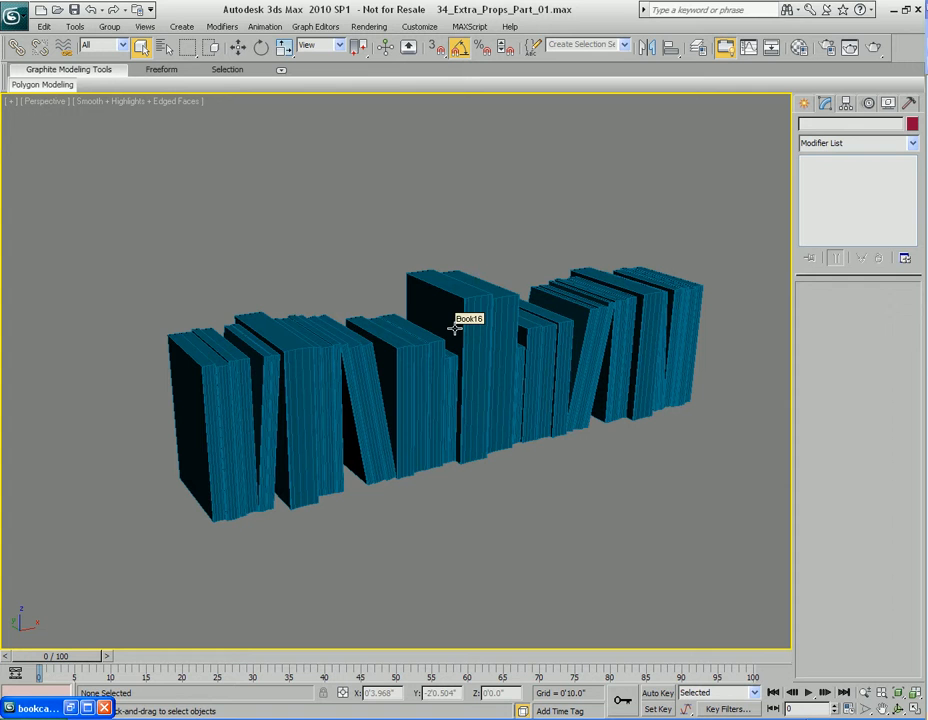
Step: Select all the books and try selecting the container that holds them
left_click_drag(146, 195, 757, 581)
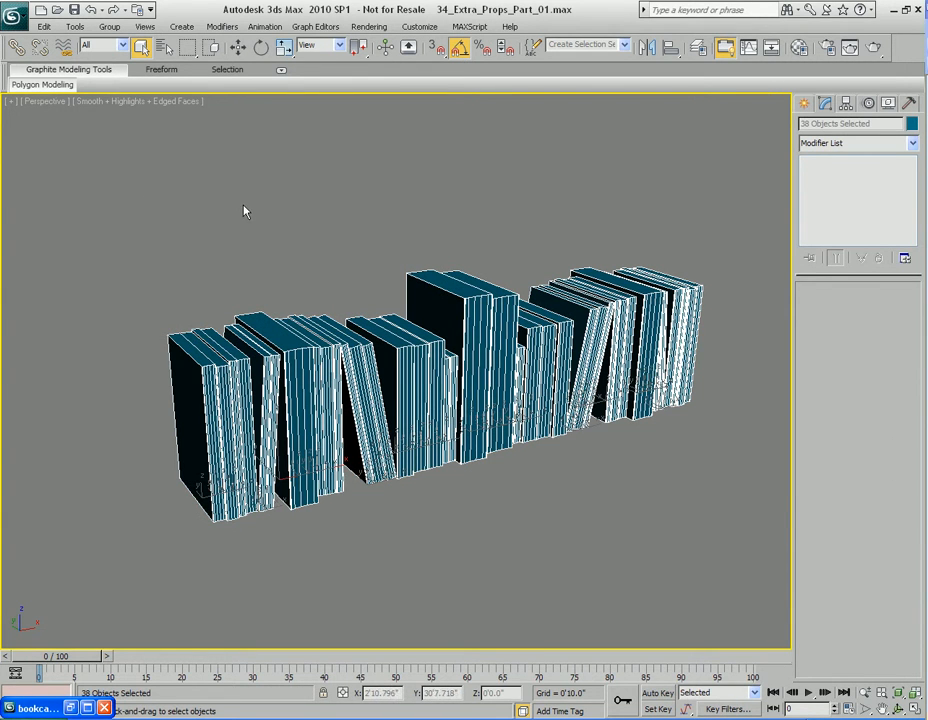
left_click(78, 27)
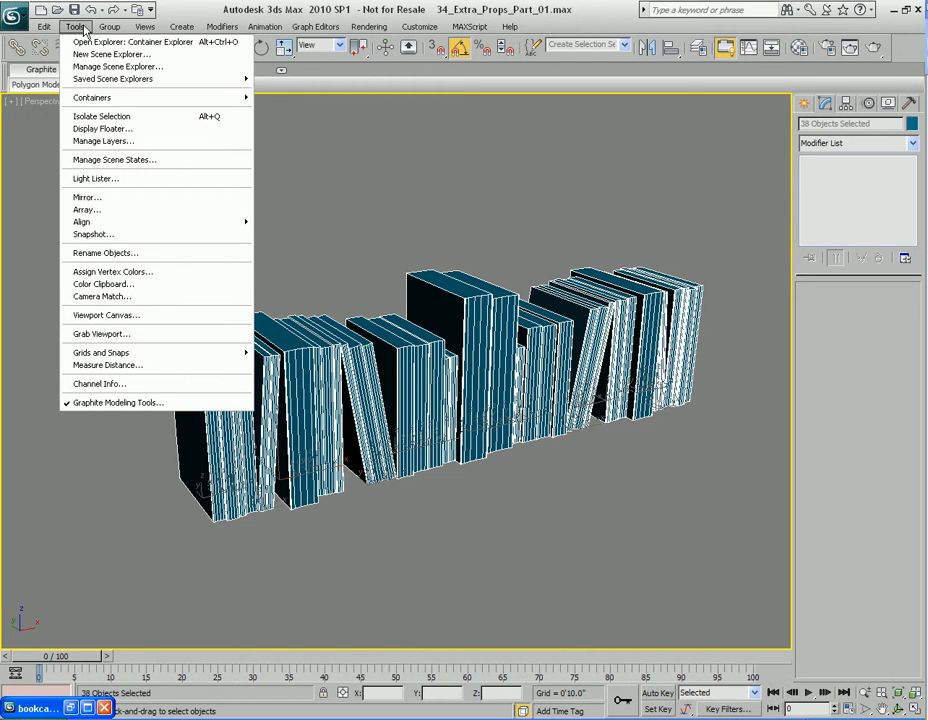
mouse_move(90, 98)
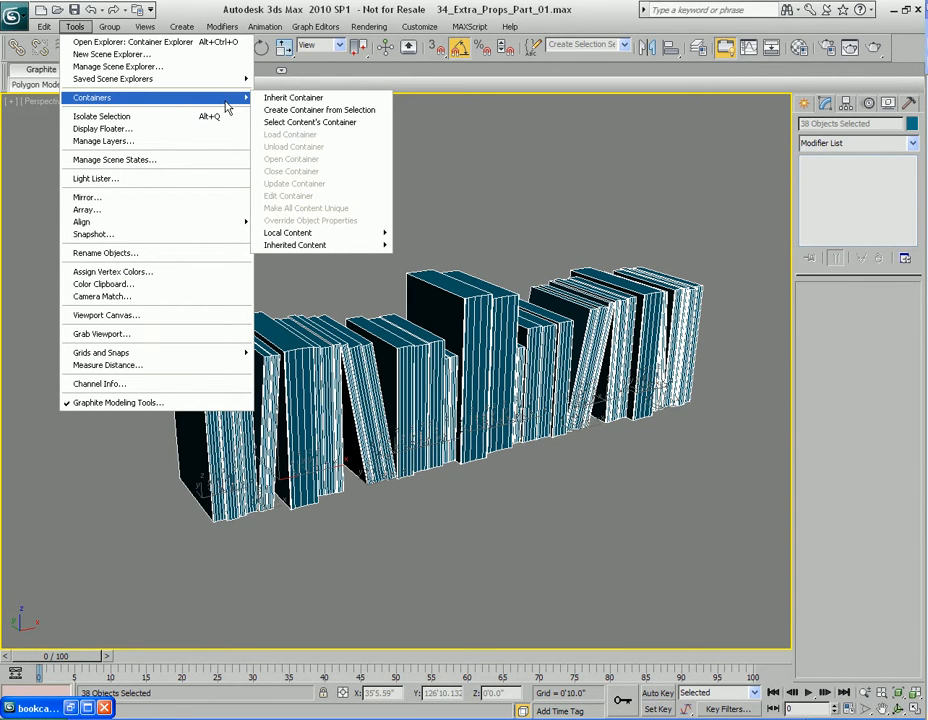
left_click(325, 118)
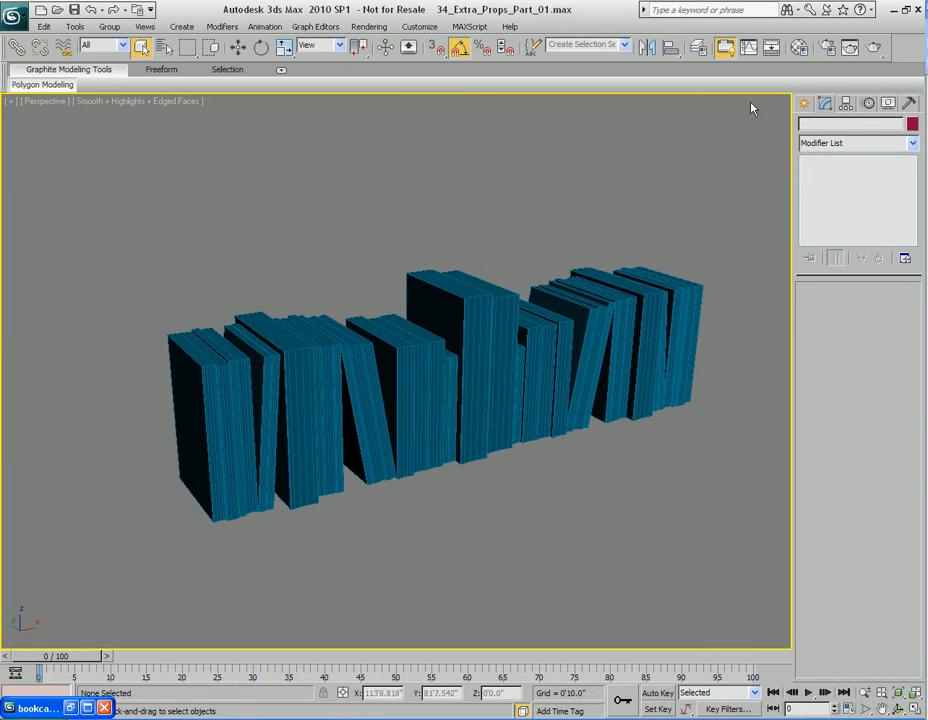
Step: Display the Containers toolbar and place it above the books
right_click(907, 62)
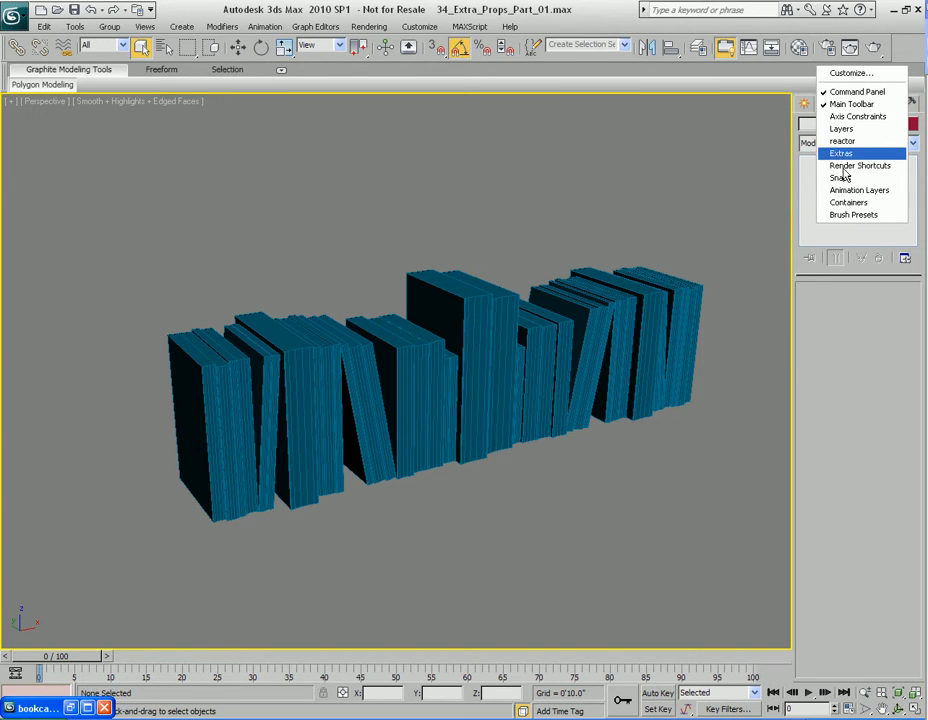
left_click(848, 203)
left_click_drag(534, 265, 438, 155)
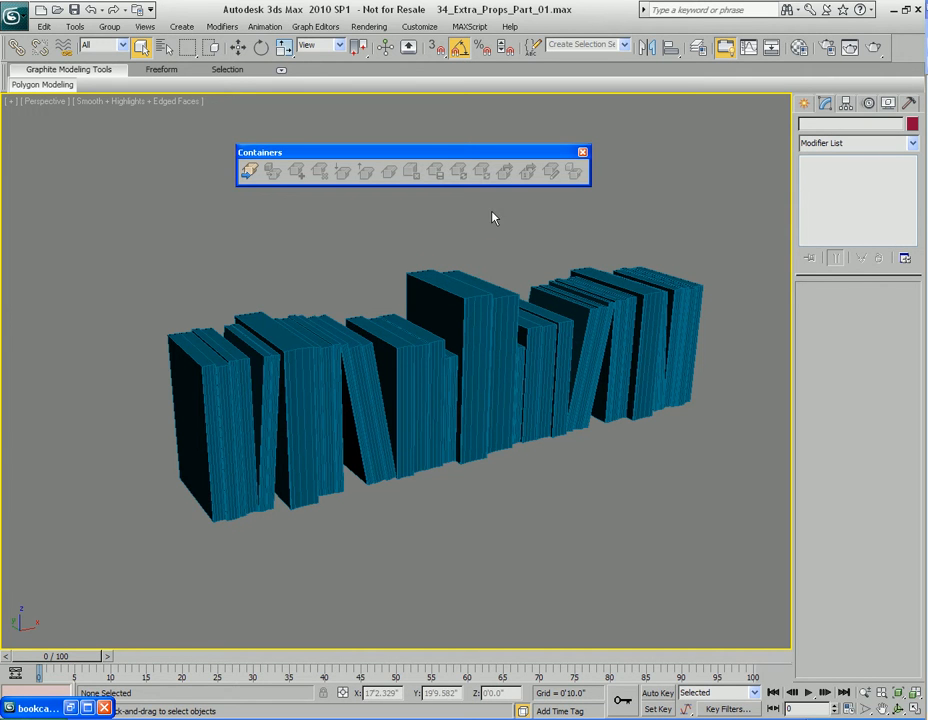
Step: Select all the books, close the Containers toolbar and create a container from the selection
left_click_drag(145, 234, 704, 557)
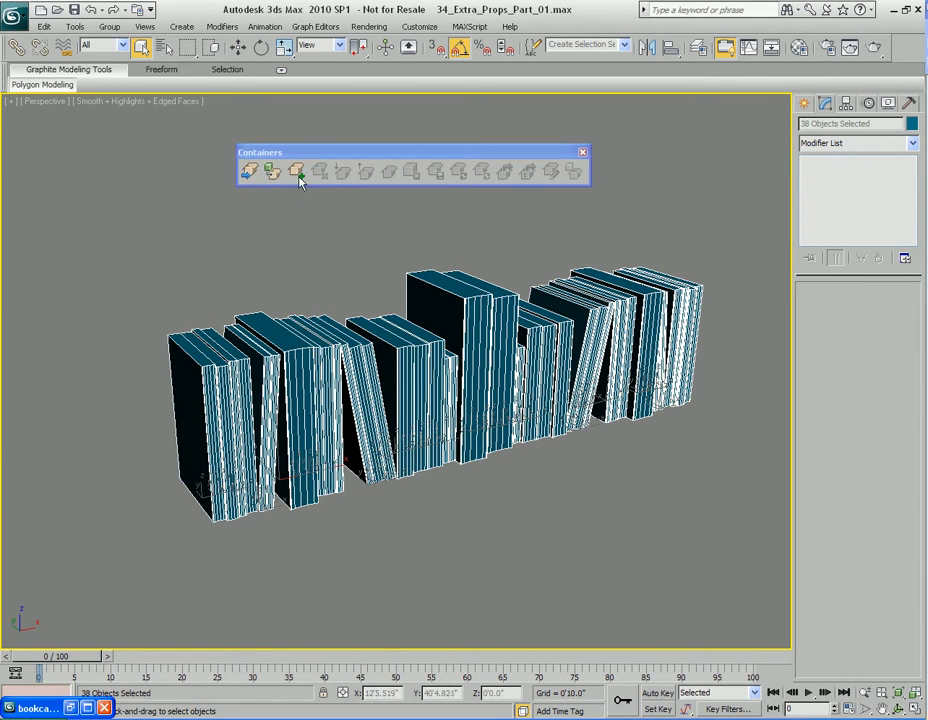
left_click(582, 152)
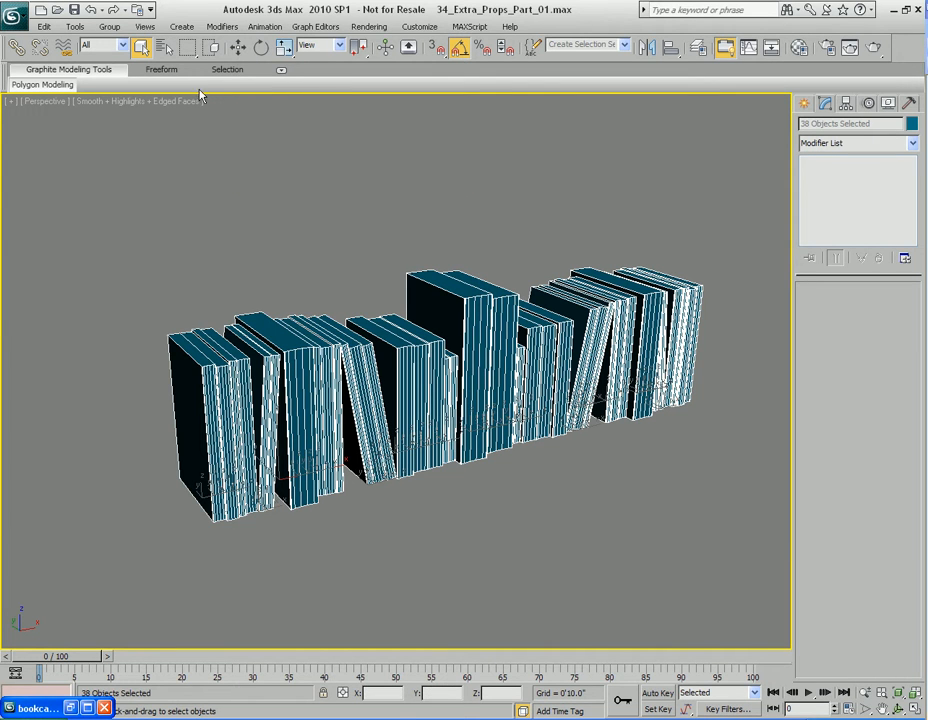
left_click(75, 26)
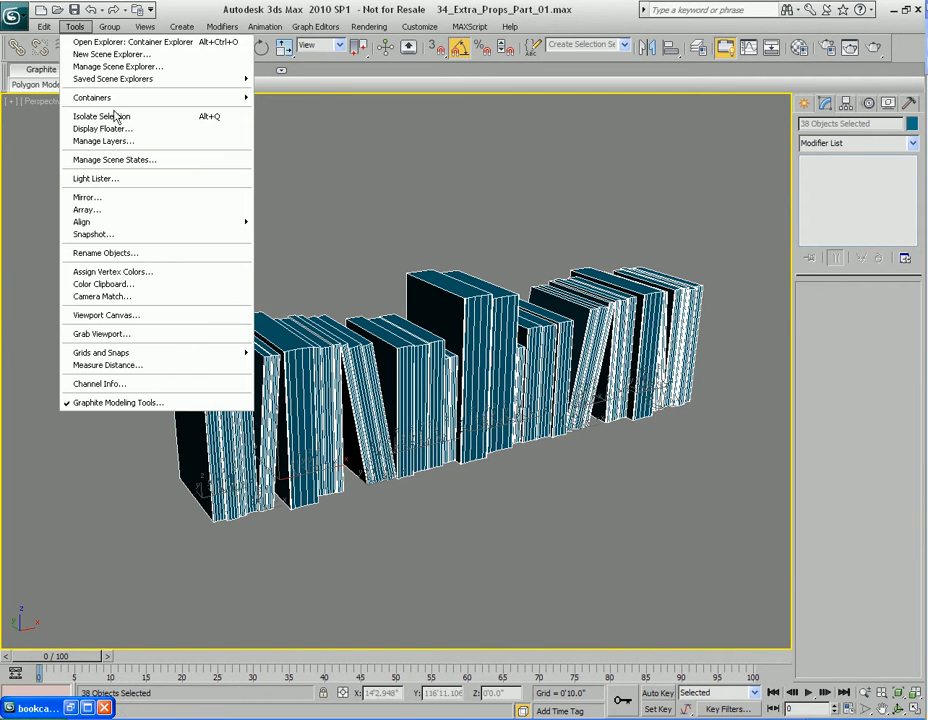
mouse_move(157, 102)
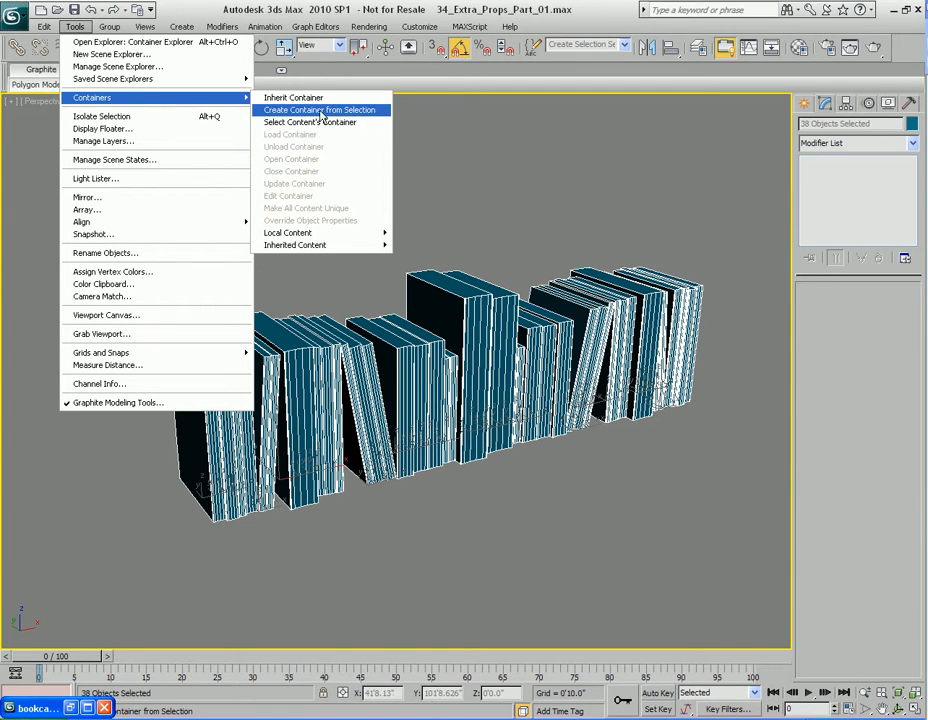
left_click(321, 112)
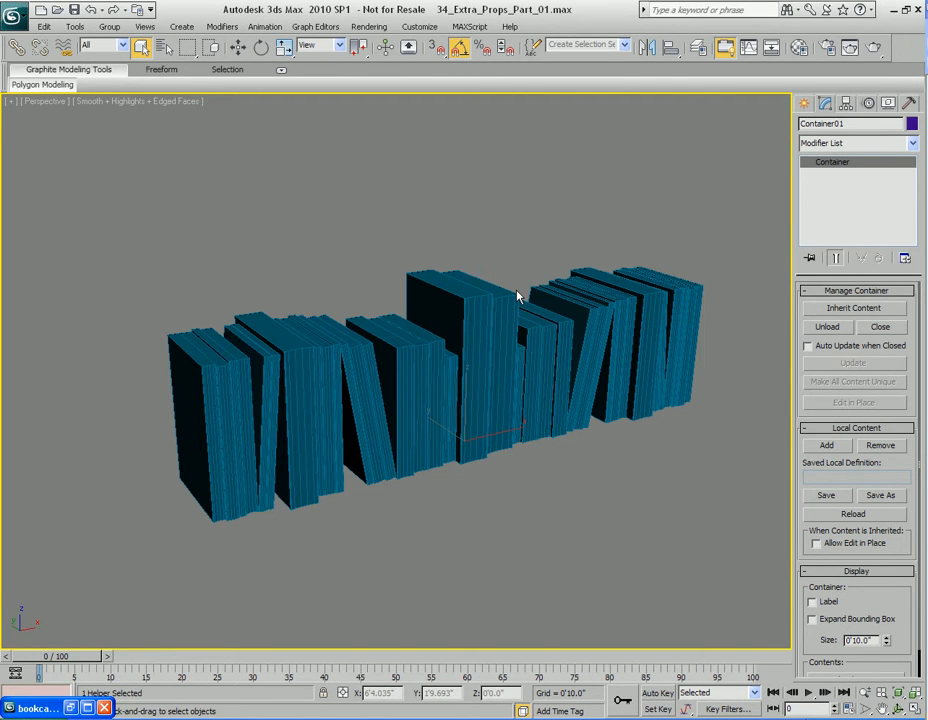
Step: Examine the new container helper among the books in wireframe, and return to shaded display
key("F3")
middle_click_drag(549, 440, 445, 372, "alt")
scroll(514, 437, "up", 4)
scroll(458, 380, "up", 5)
middle_click_drag(525, 395, 510, 380)
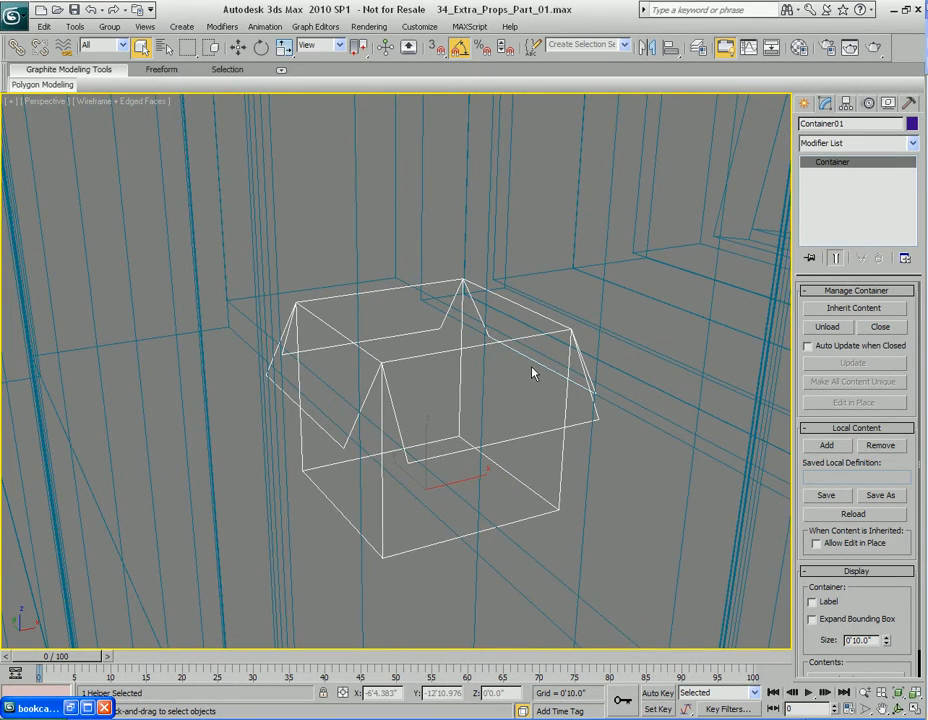
scroll(532, 373, "down", 8)
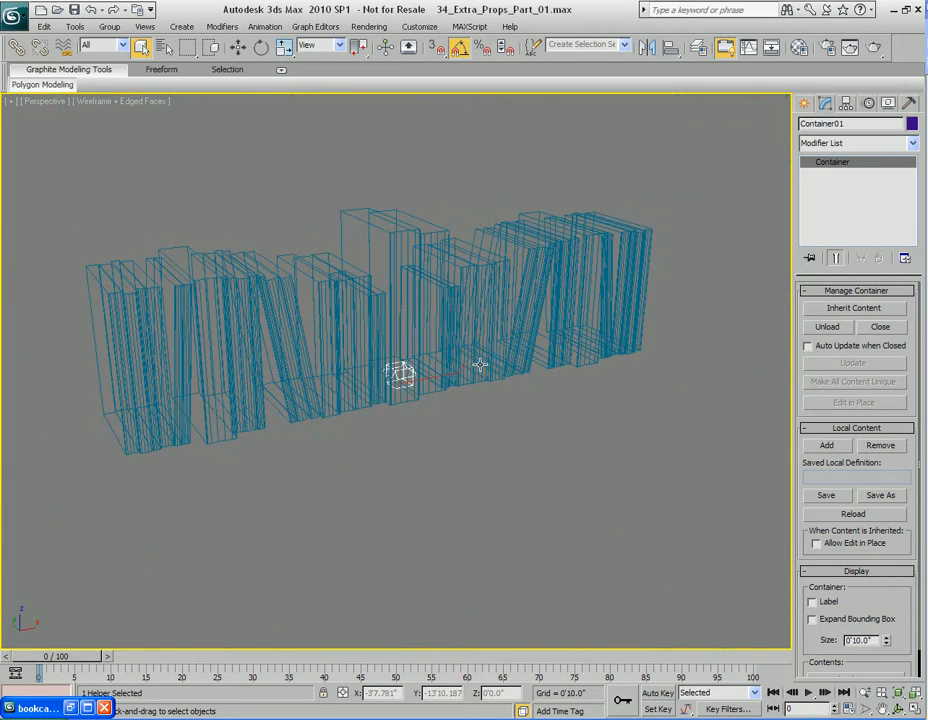
middle_click_drag(470, 350, 530, 381)
middle_click_drag(484, 407, 469, 402)
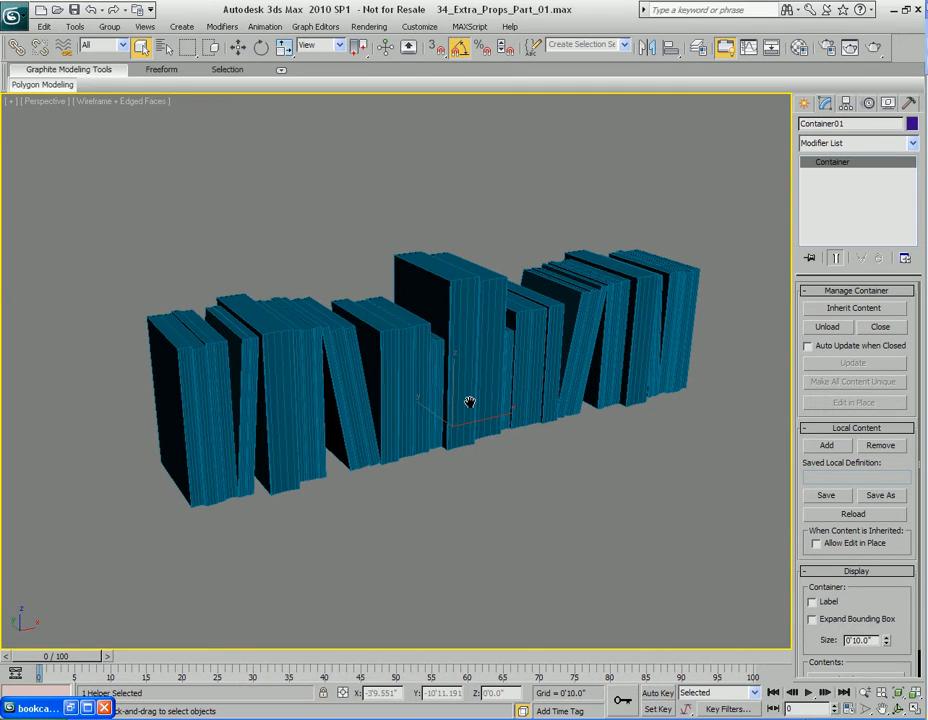
Step: Enlarge the container icon to a size of 10'6.0" and turn on its label
left_click_drag(911, 514, 909, 485)
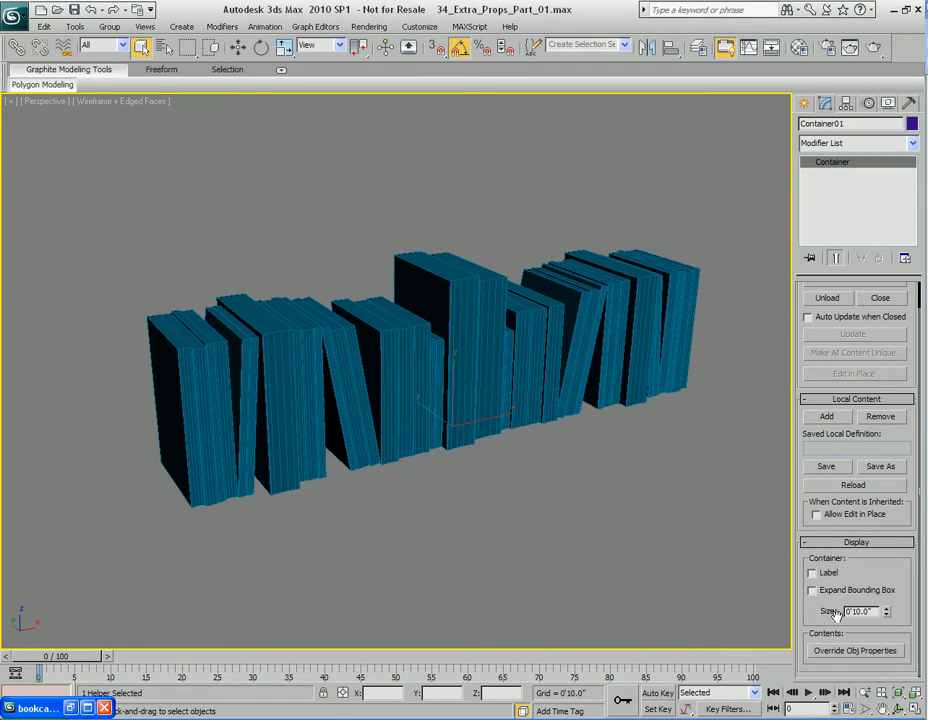
left_click(886, 608)
left_click_drag(886, 613, 862, 528)
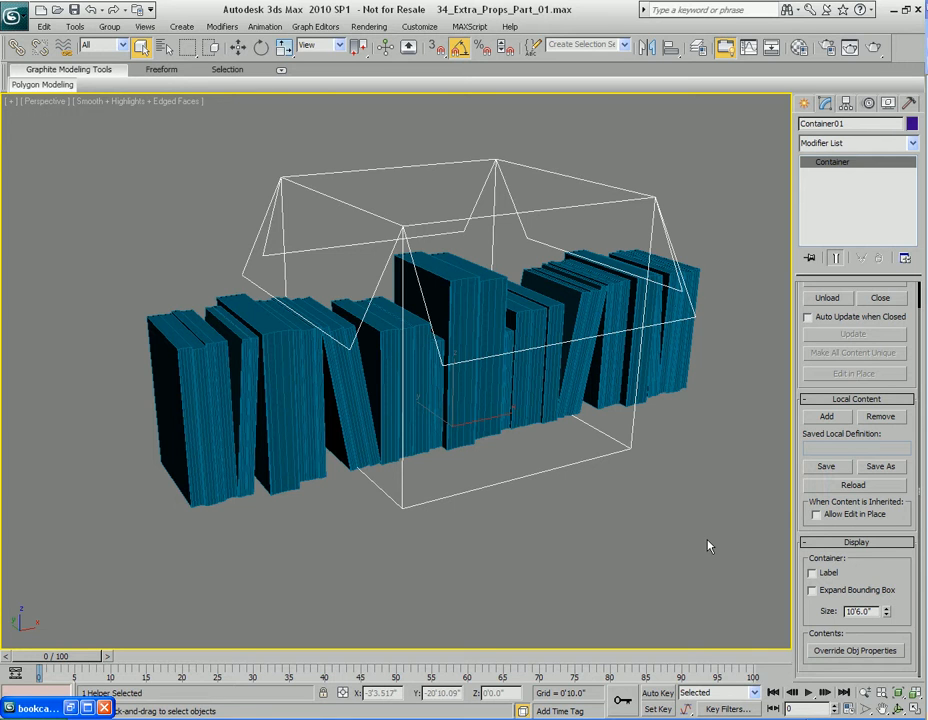
left_click(812, 573)
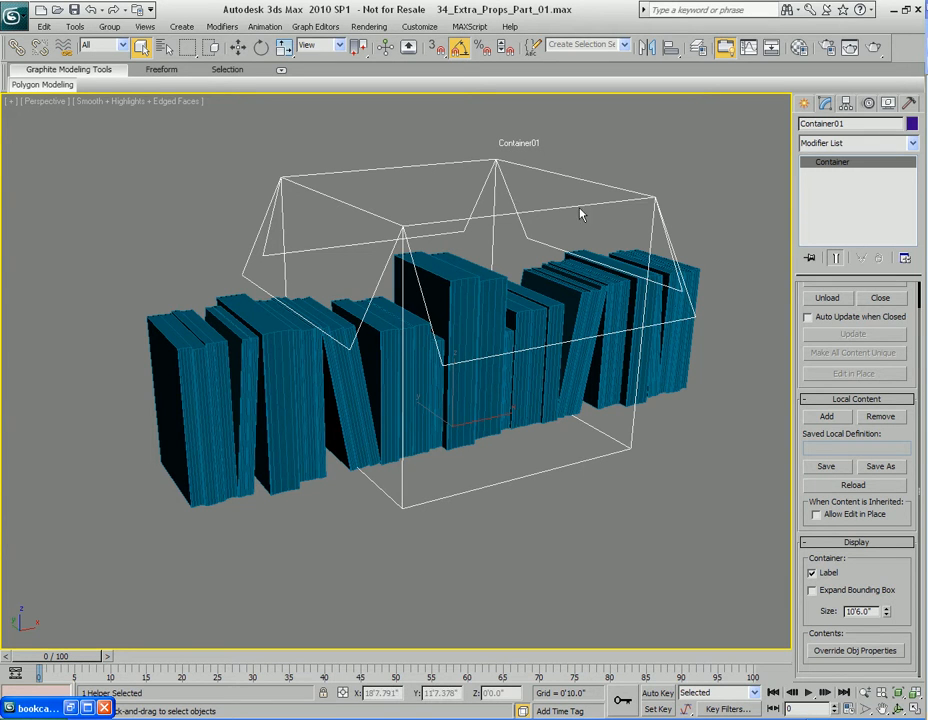
Step: Rename the container as Container Books
left_click(856, 124)
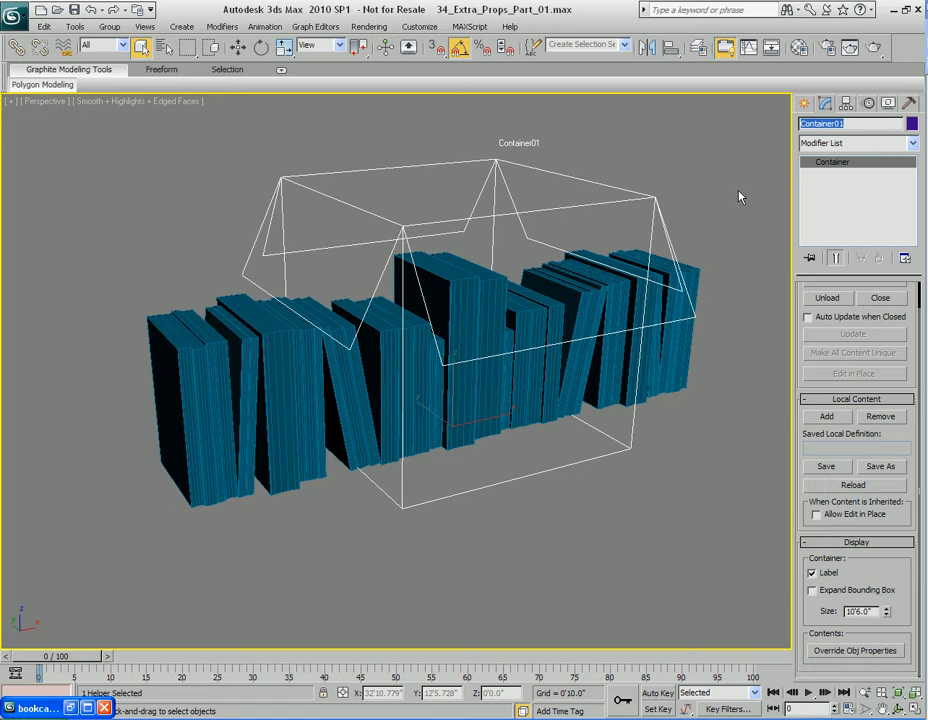
type("Container Books")
middle_click_drag(584, 266, 576, 280)
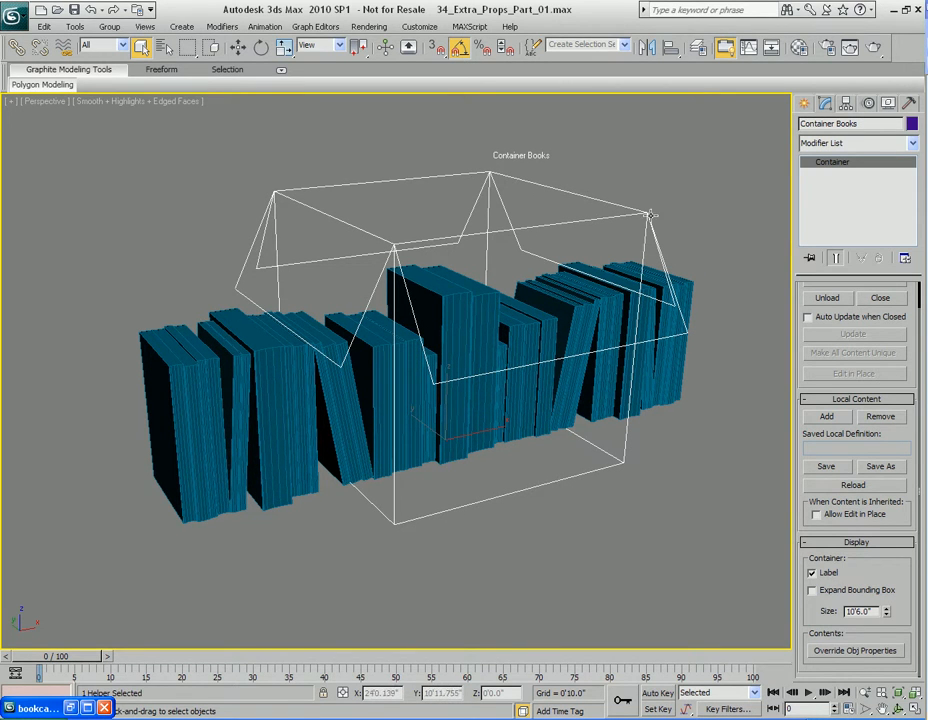
Step: Try moving, scaling and rotating the container with its books, and undo the test transforms
scroll(636, 245, "down", 4)
key("w")
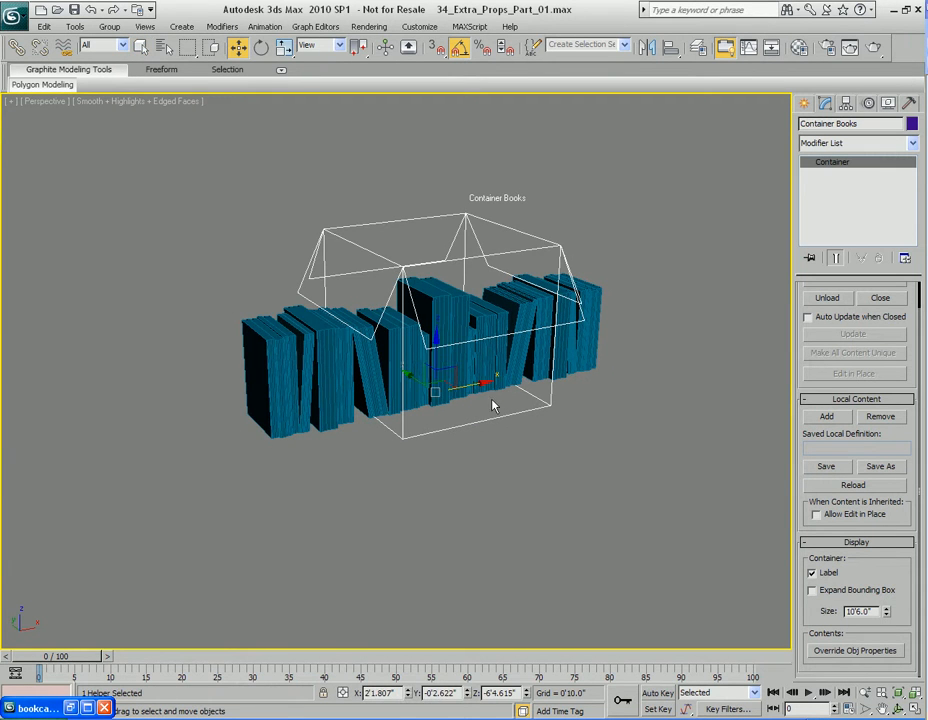
left_click_drag(437, 396, 519, 428)
key("r")
left_click_drag(432, 388, 437, 321)
key("ctrl+z")
key("e")
mouse_move(443, 411)
left_mouse_down()
mouse_move(484, 412)
mouse_move(460, 410)
left_mouse_up()
key("ctrl+z")
key("q")
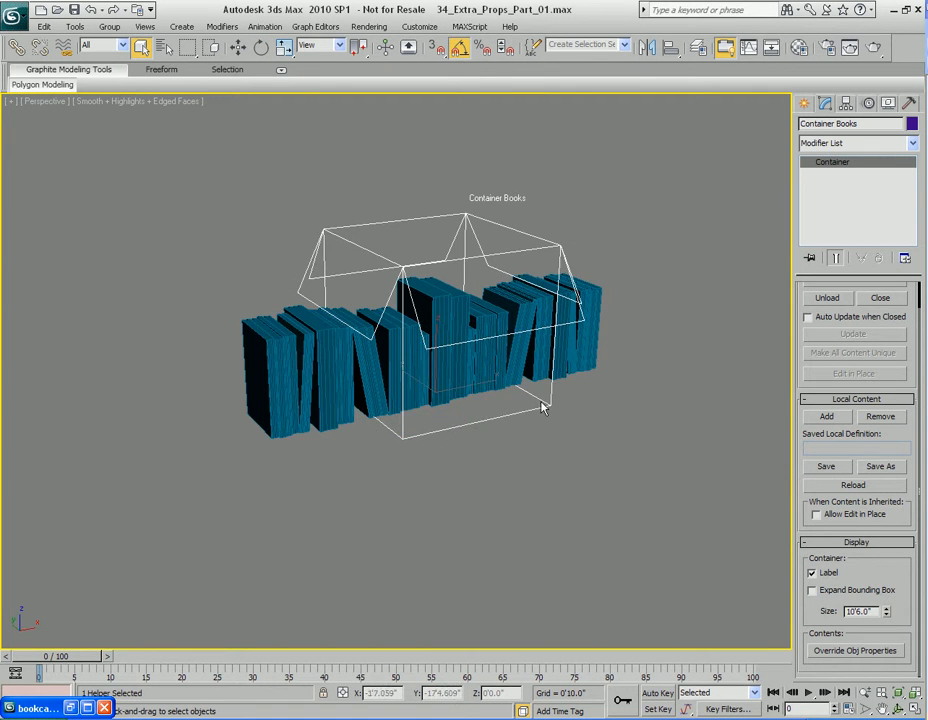
key("ctrl+z")
Step: Save the Container Books content as a 3ds Max Container Definition file named Container_Books in the scenes folder
scroll(521, 422, "up", 2)
middle_click_drag(530, 426, 557, 409)
scroll(626, 429, "down", 2)
left_click_drag(903, 556, 903, 585)
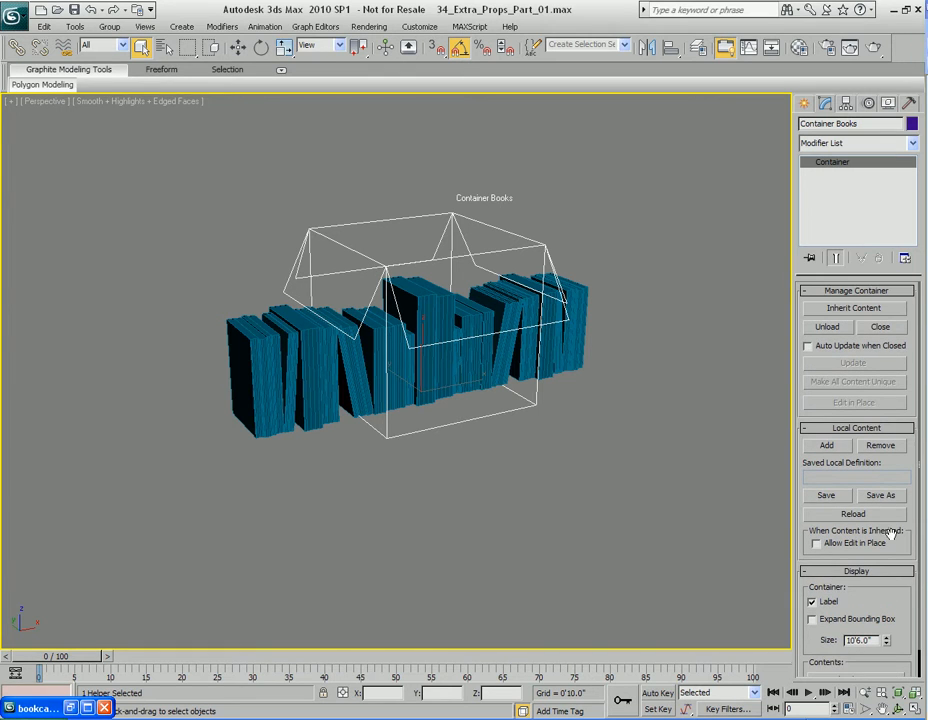
left_click(841, 476)
left_click(826, 496)
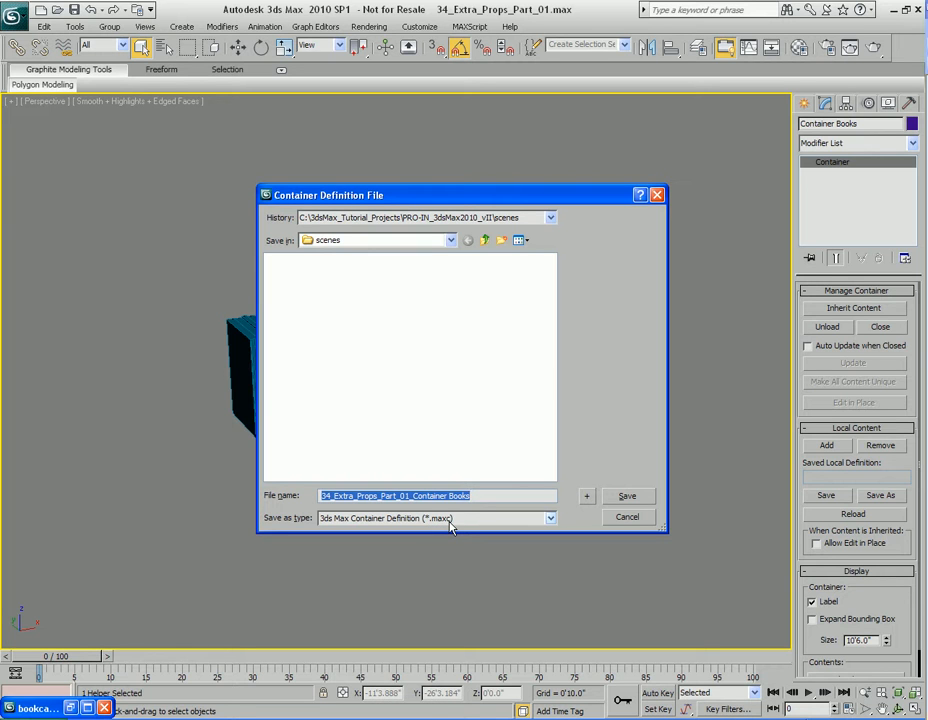
left_click(487, 496)
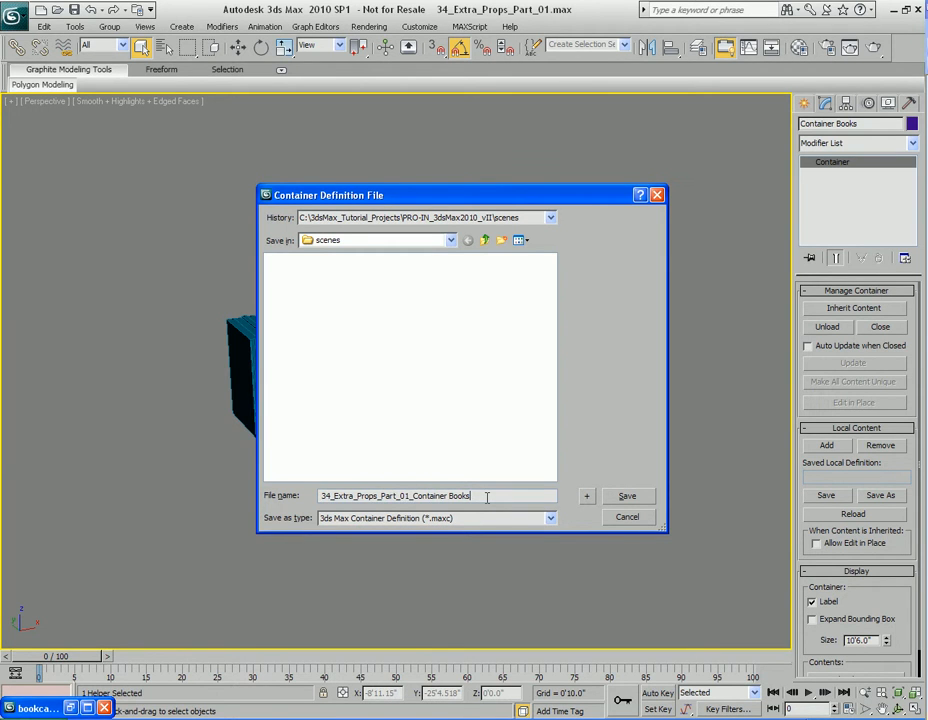
double_click(487, 497)
left_click_drag(487, 497, 298, 499)
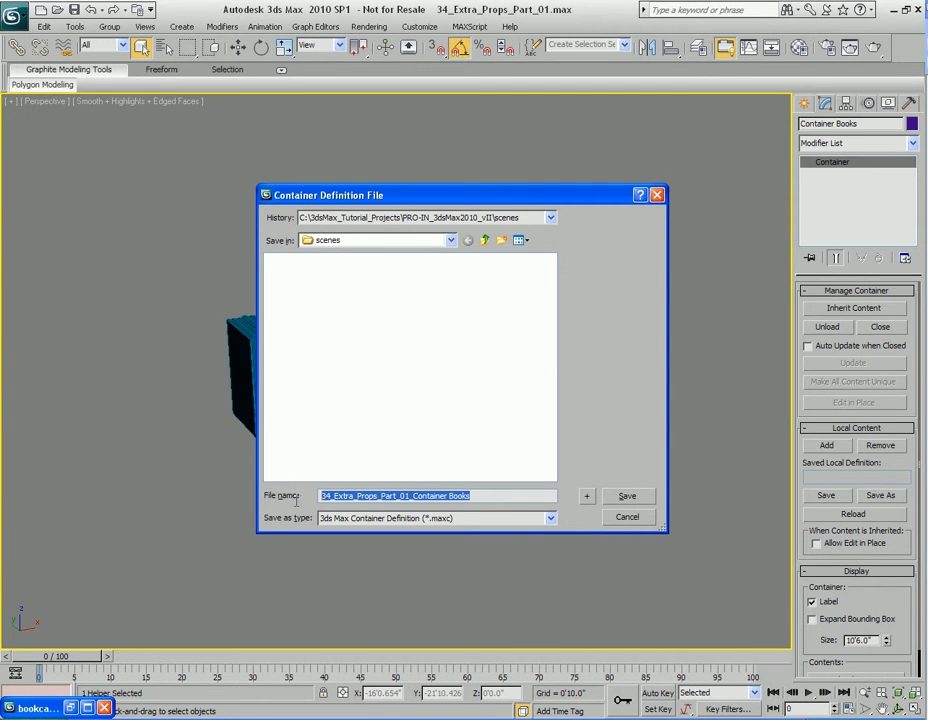
type("Cont")
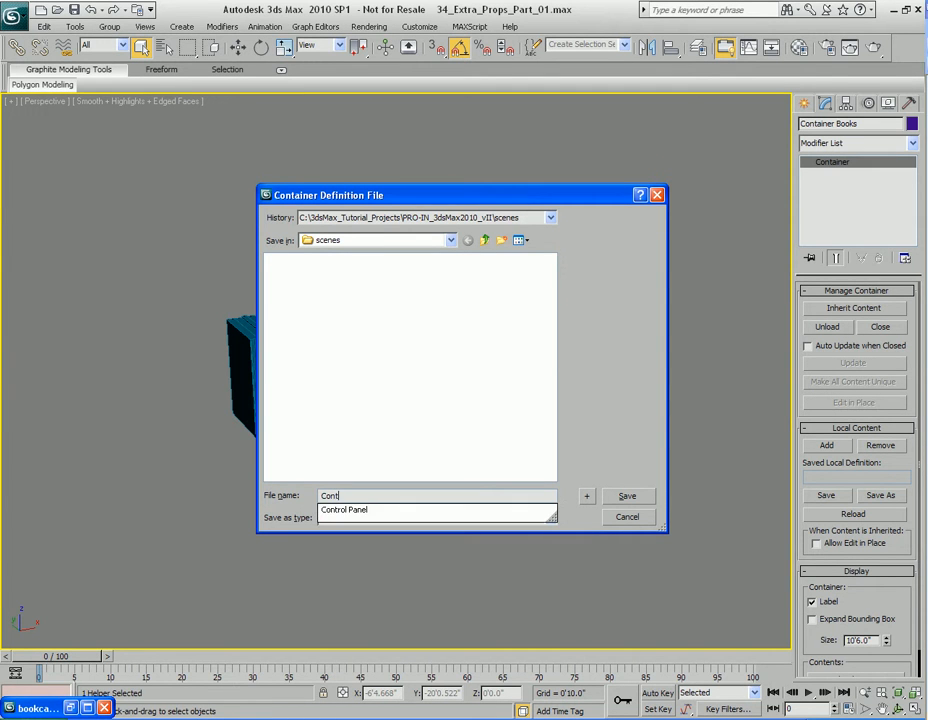
type("ainer")
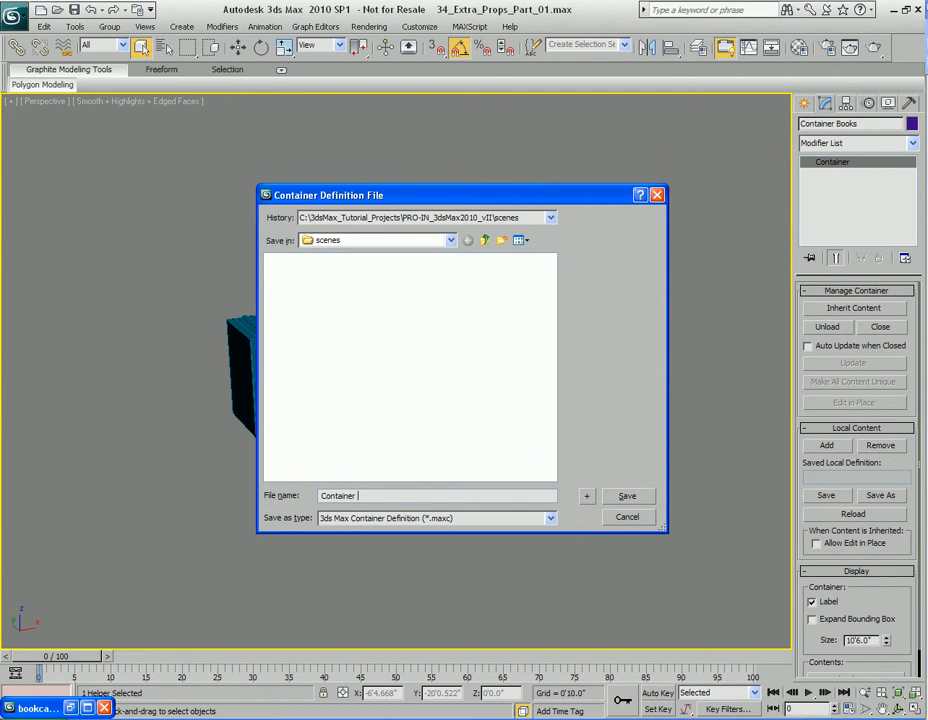
type("_Books")
key("Return")
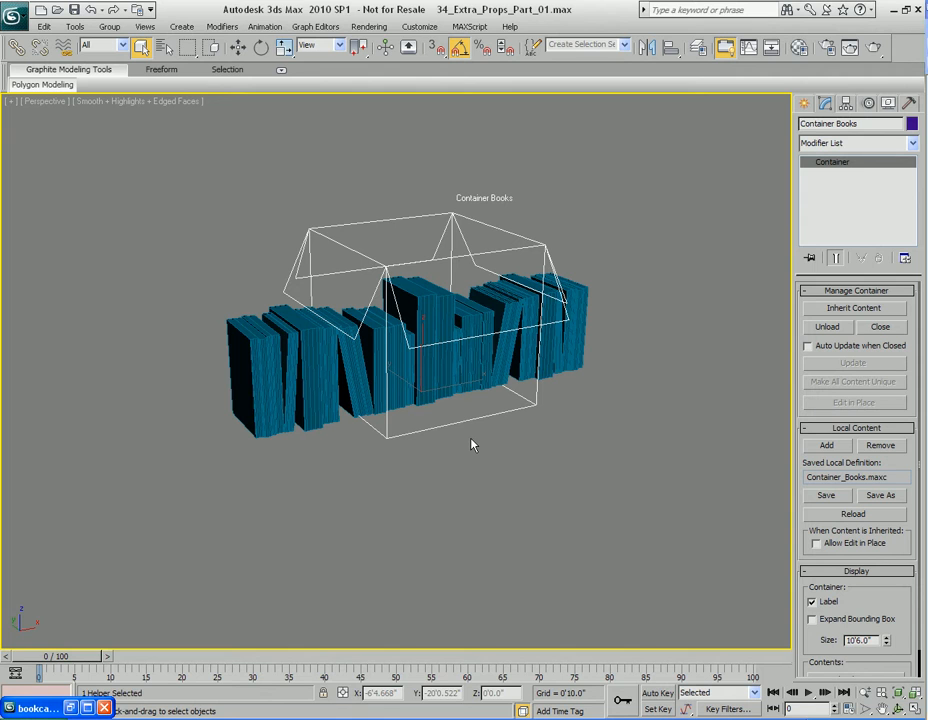
left_click_drag(807, 477, 888, 477)
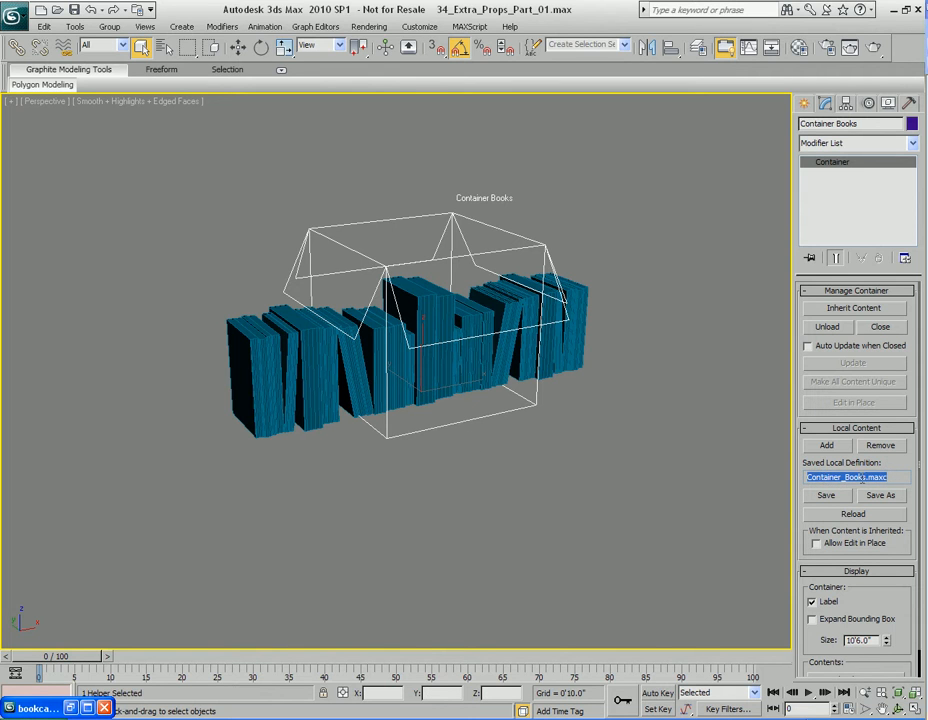
left_click(891, 477)
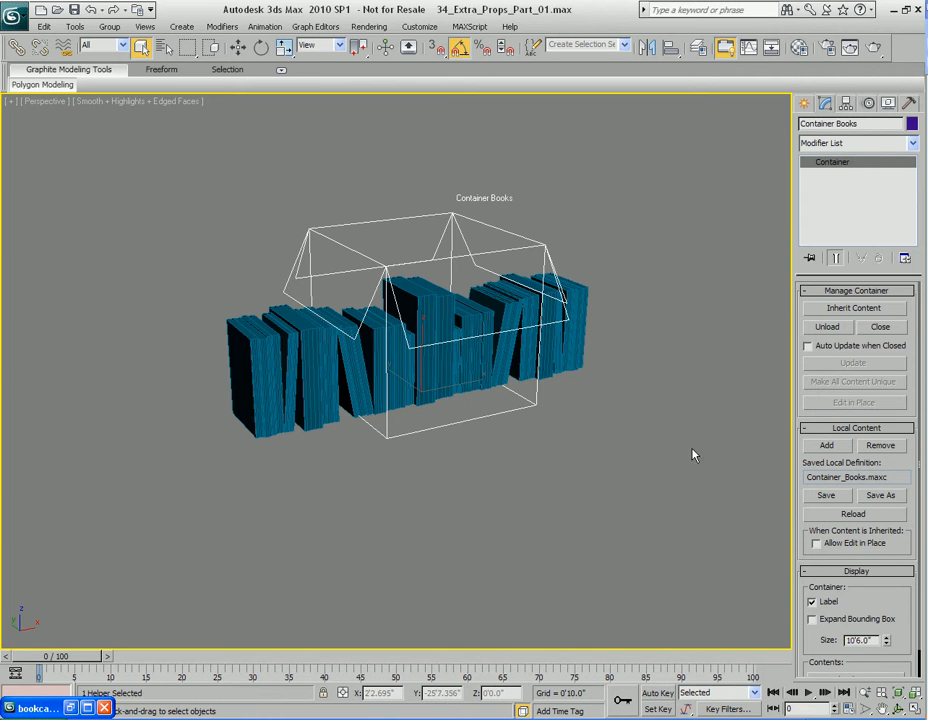